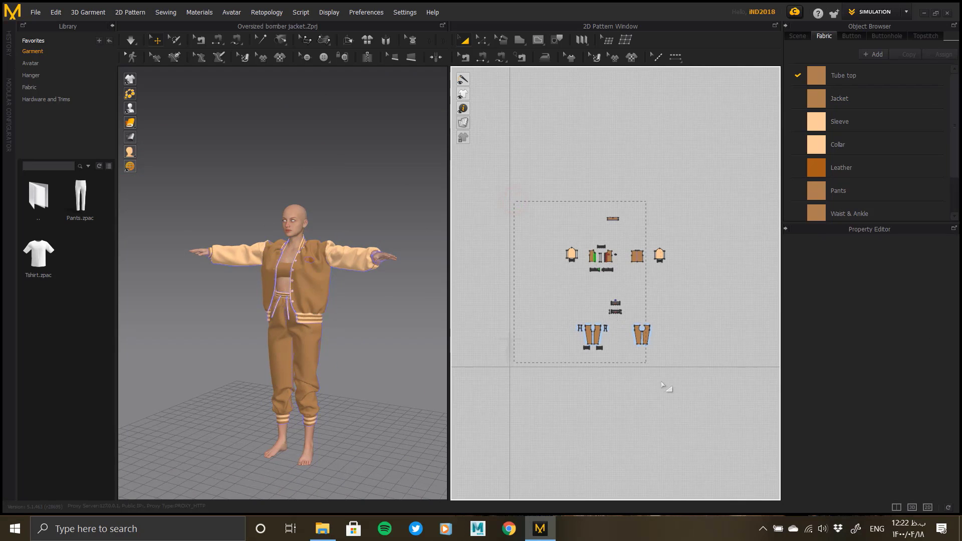
Quadrangulate all the selected jacket, top and pants pattern pieces, and clear the selection
scroll(596, 265, up, 8)
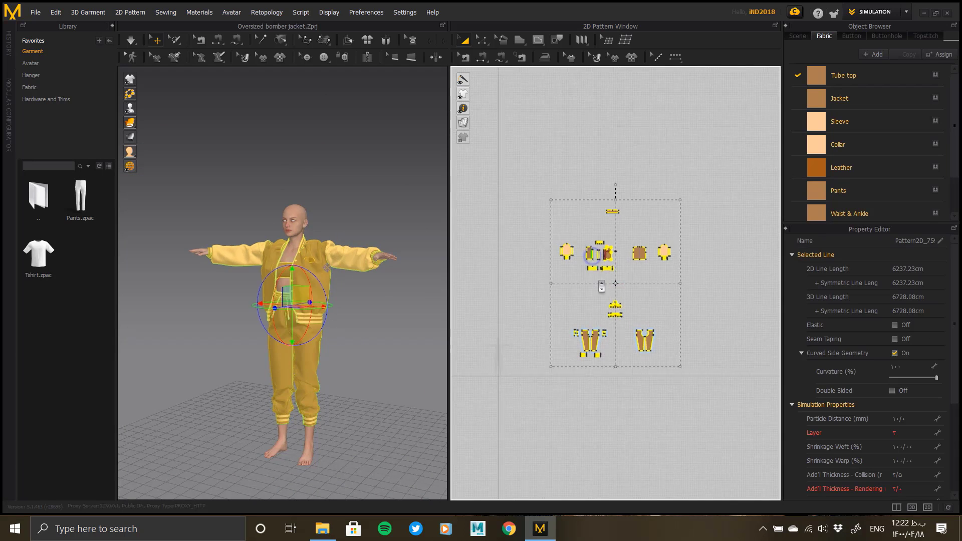
click(55, 12)
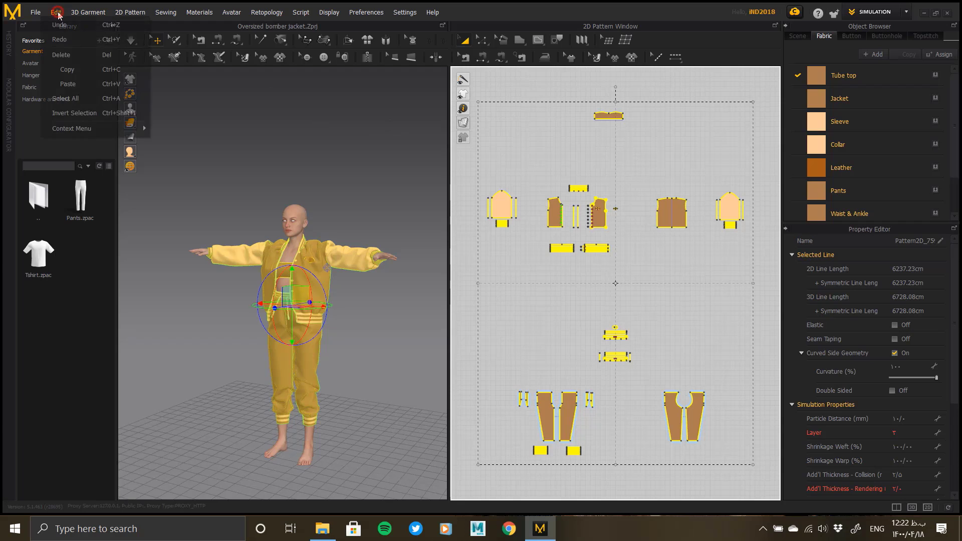
mouse_move(107, 128)
mouse_move(194, 132)
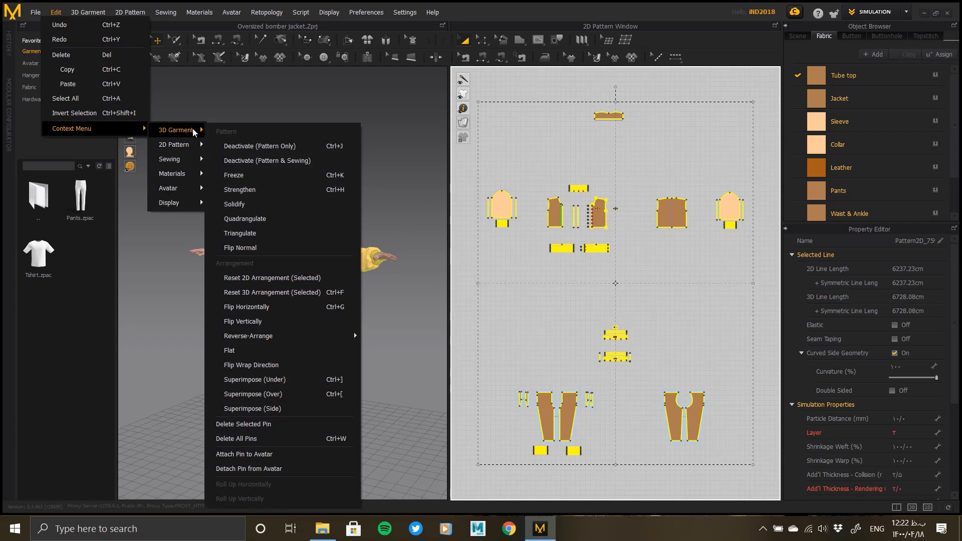
click(255, 218)
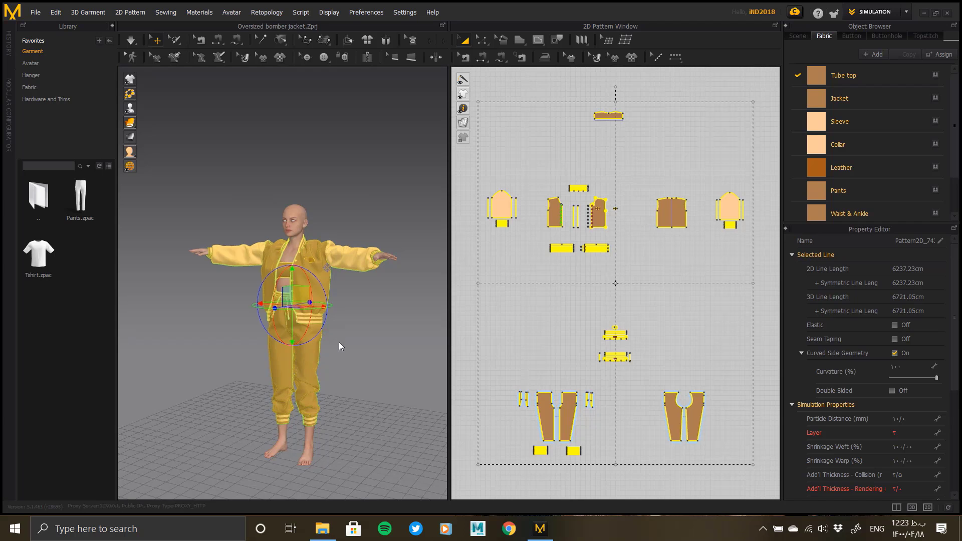
click(352, 325)
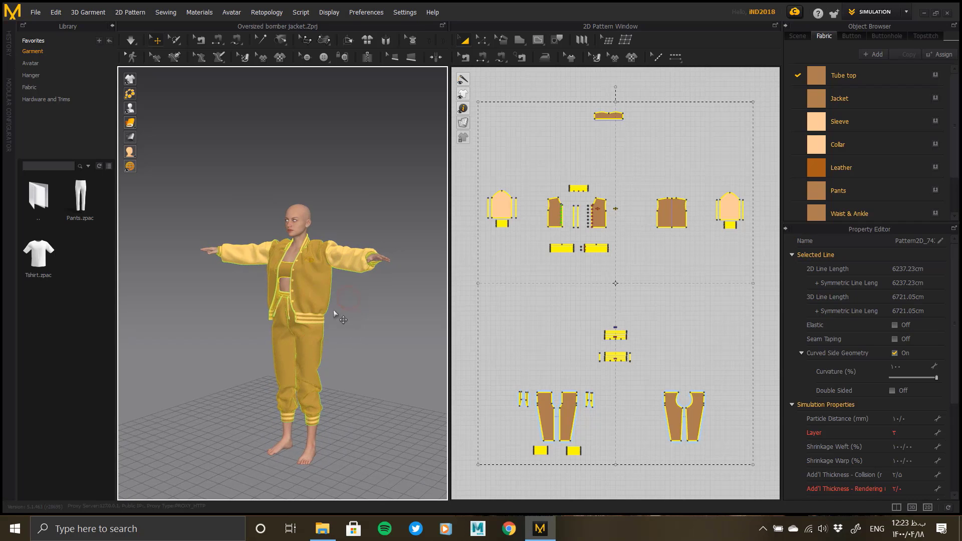
click(333, 310)
Display the garment as mesh to check its quad topology, and switch back to the textured surface view
scroll(314, 272, up, 5)
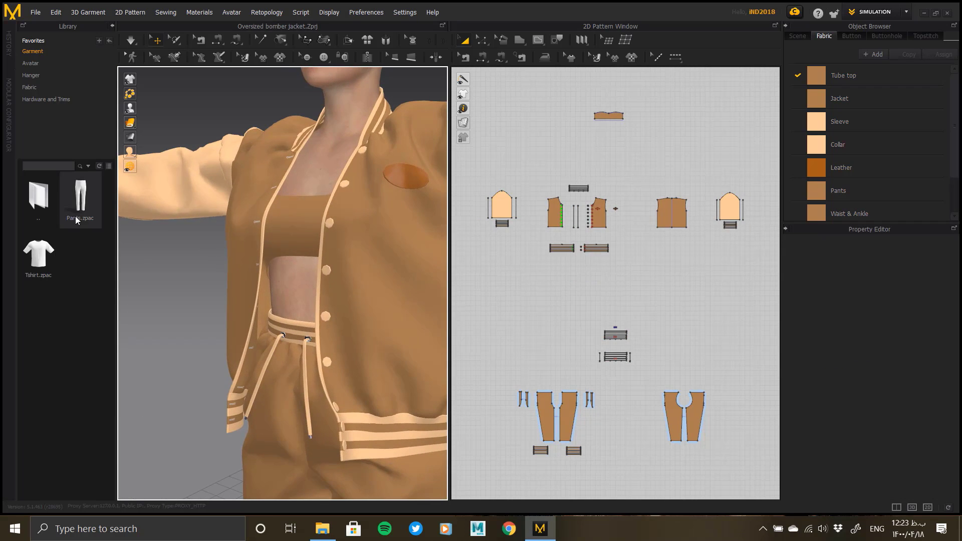
mouse_move(130, 123)
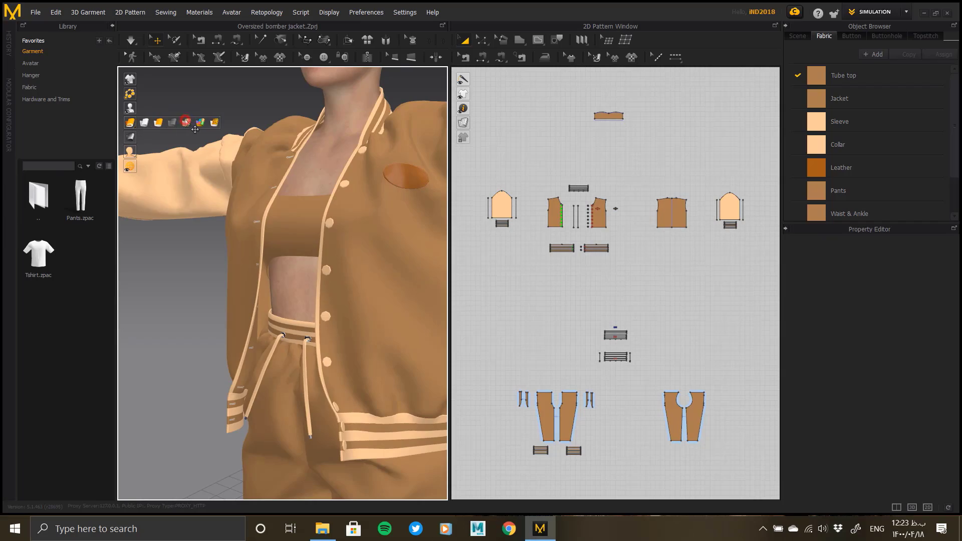
right_drag(331, 273, 408, 284)
mouse_move(130, 123)
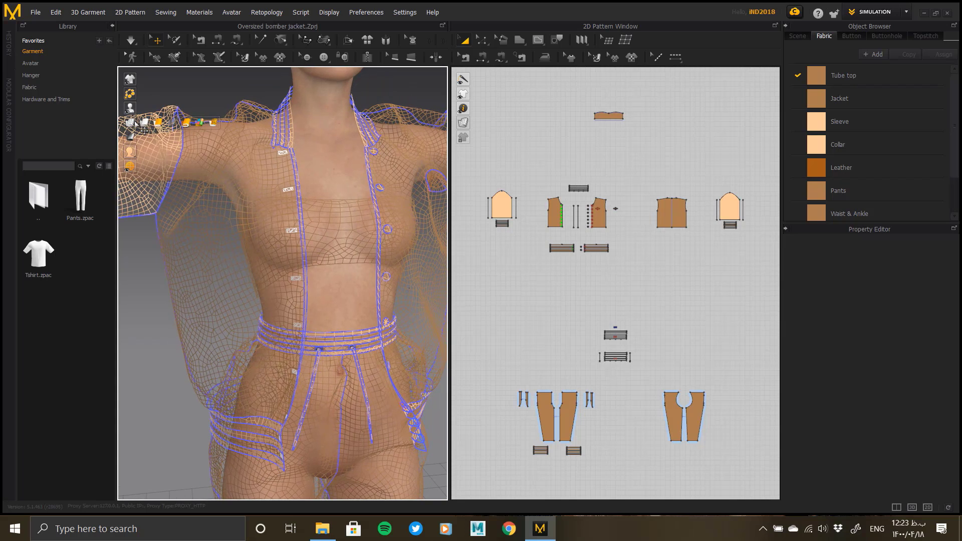
click(190, 123)
scroll(376, 266, down, 10)
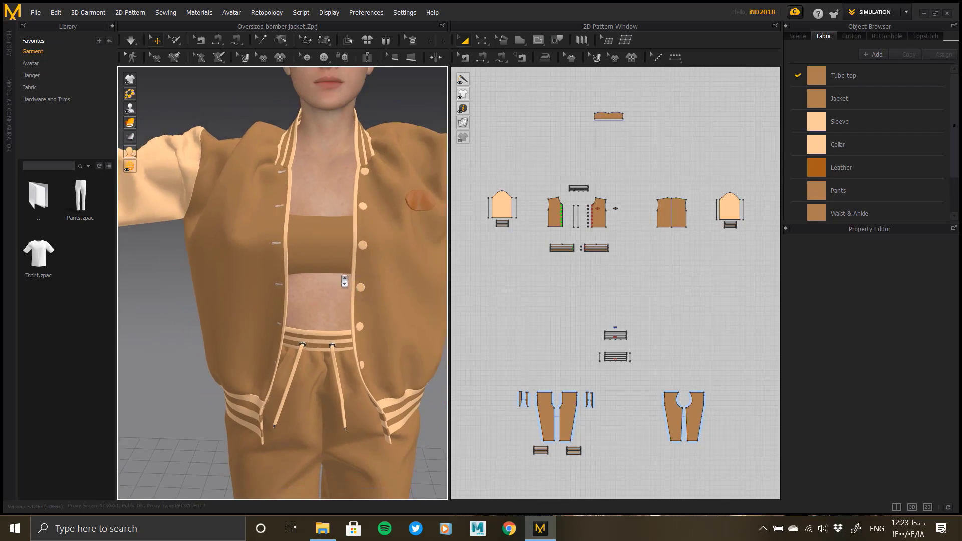
right_drag(312, 289, 354, 292)
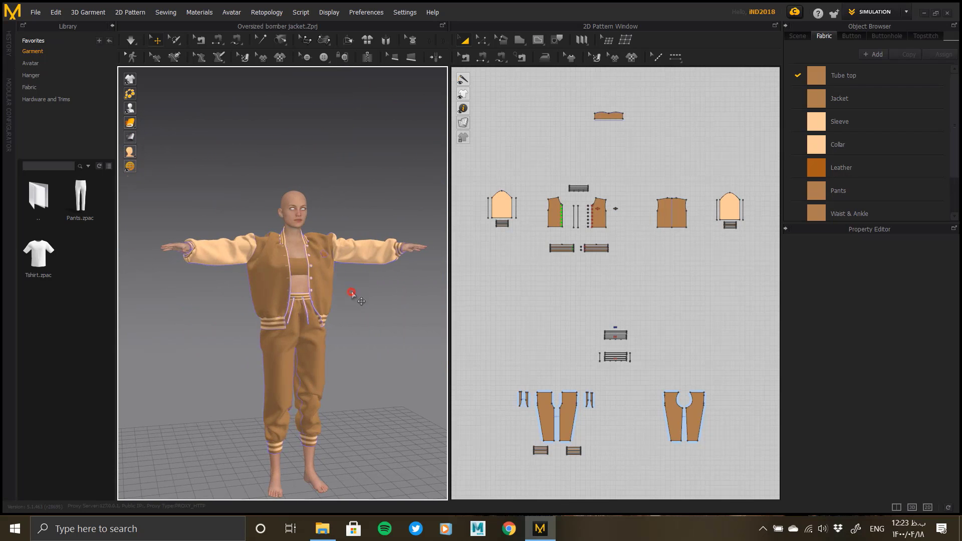
Start the simulation so the quadrangulated outfit settles on the avatar
click(132, 40)
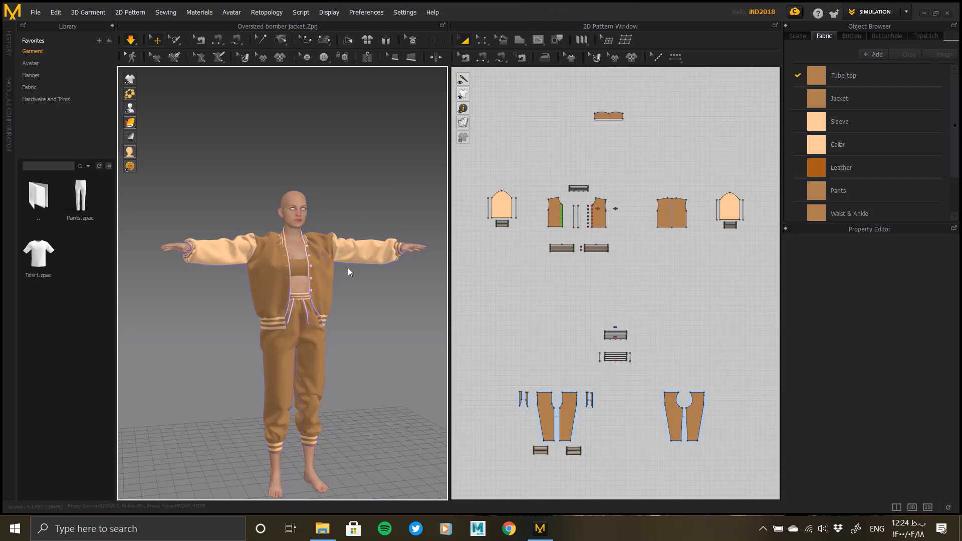
right_drag(350, 292, 300, 271)
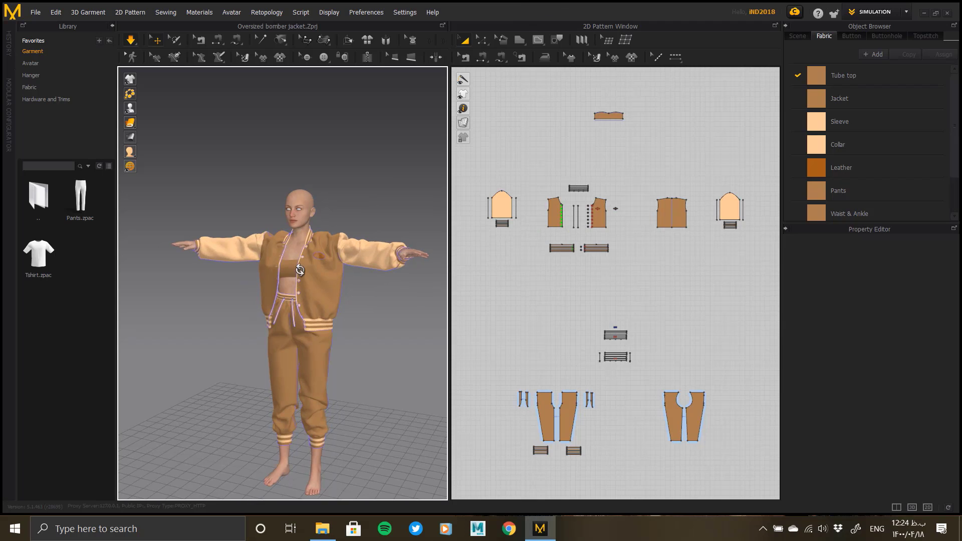
scroll(304, 297, up, 5)
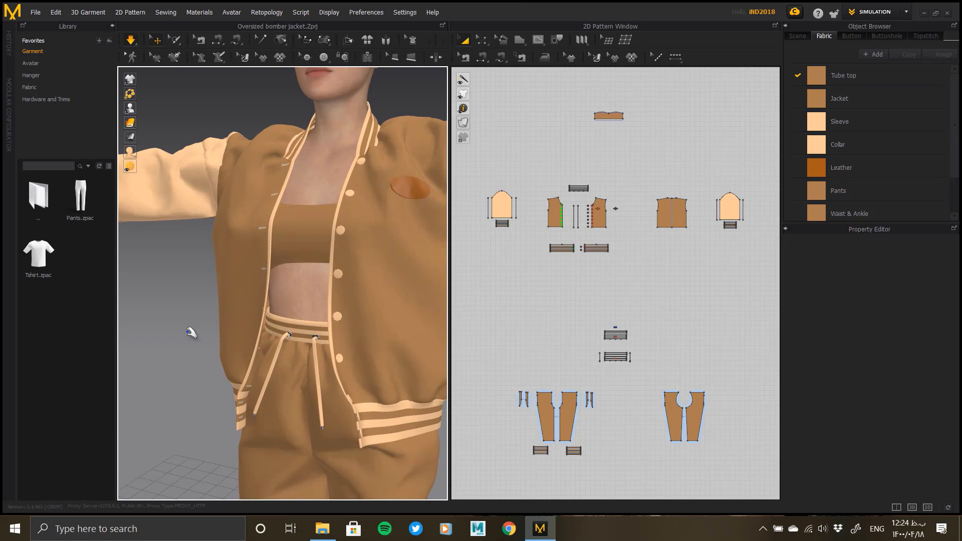
Examine the simulated outfit up close and from several sides, including waistband, drawstrings, buttonholes and collar, and stop the simulation
right_drag(203, 313, 651, 320)
scroll(311, 340, up, 3)
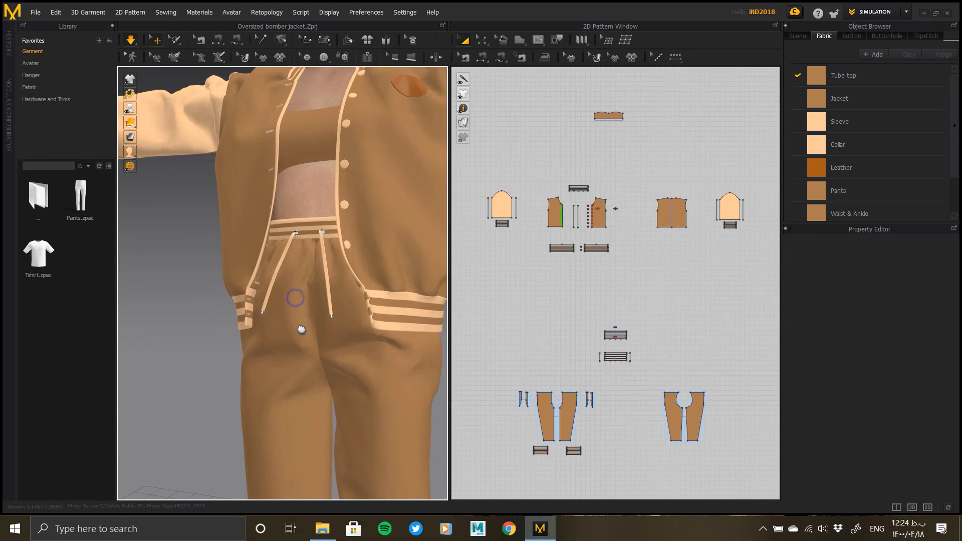
scroll(304, 331, up, 3)
right_drag(323, 329, 278, 353)
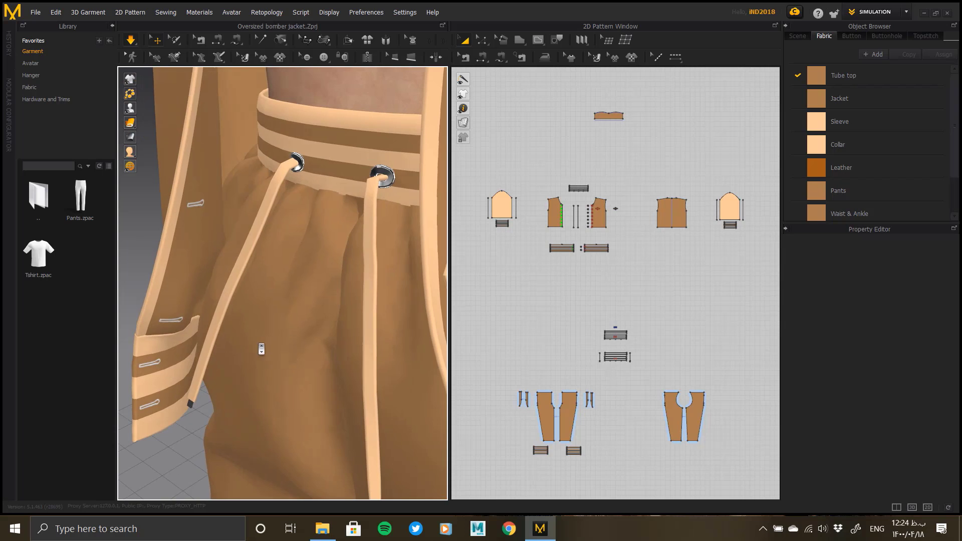
scroll(261, 350, down, 3)
mouse_move(317, 324)
right_down()
mouse_move(329, 315)
mouse_move(312, 313)
right_up()
middle_drag(366, 400, 338, 272)
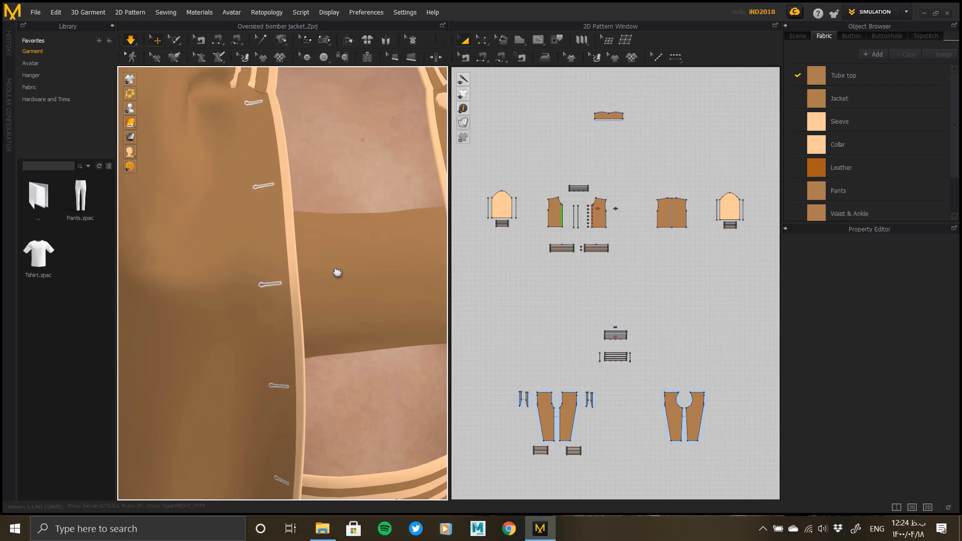
scroll(337, 349, down, 5)
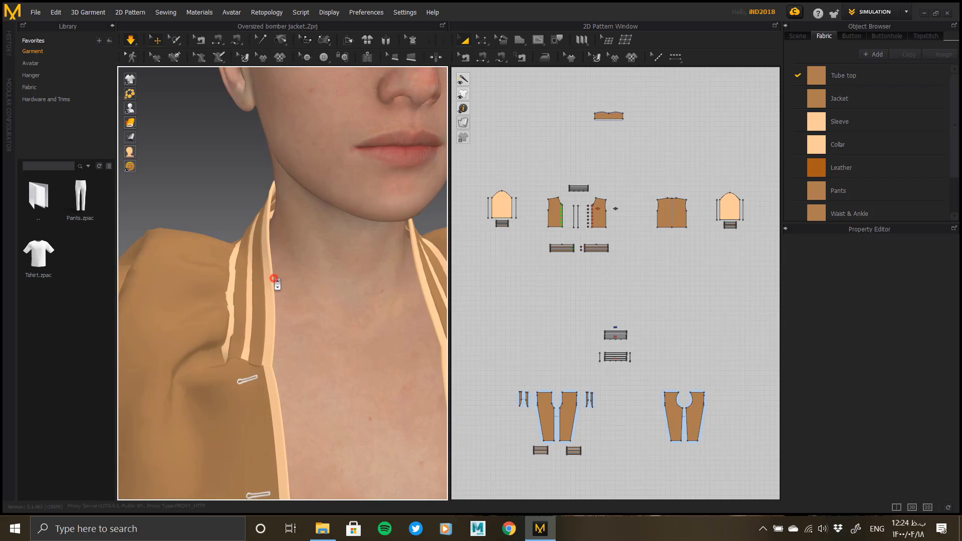
right_drag(275, 281, 351, 309)
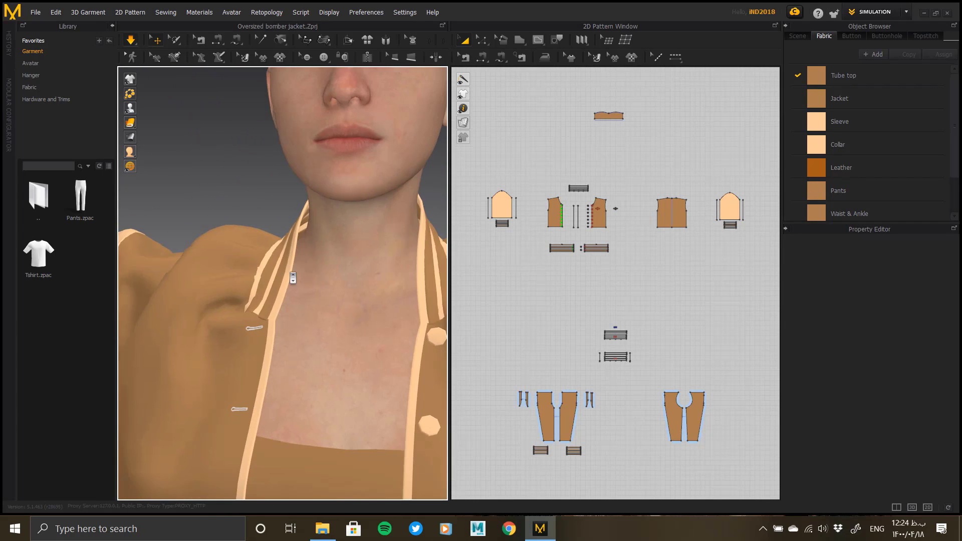
scroll(293, 279, down, 5)
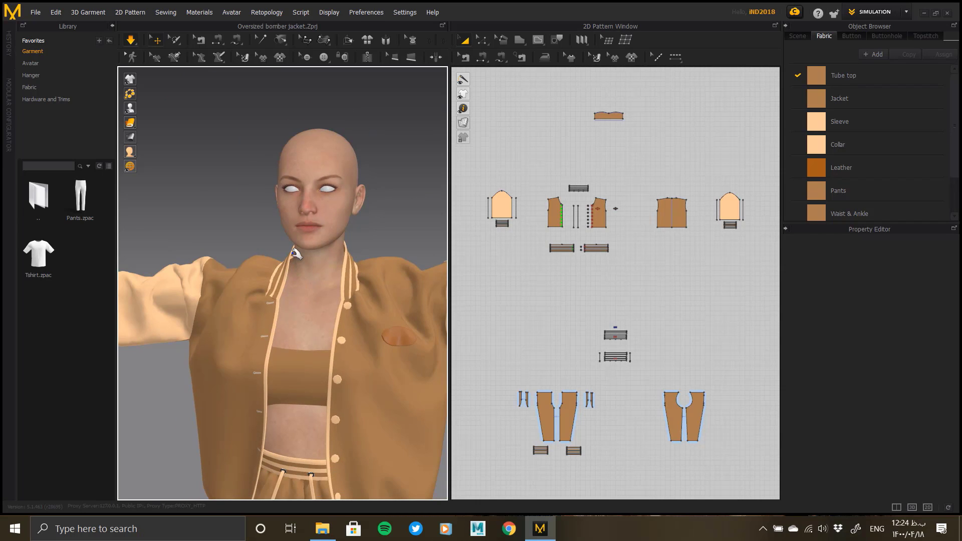
middle_drag(293, 243, 296, 163)
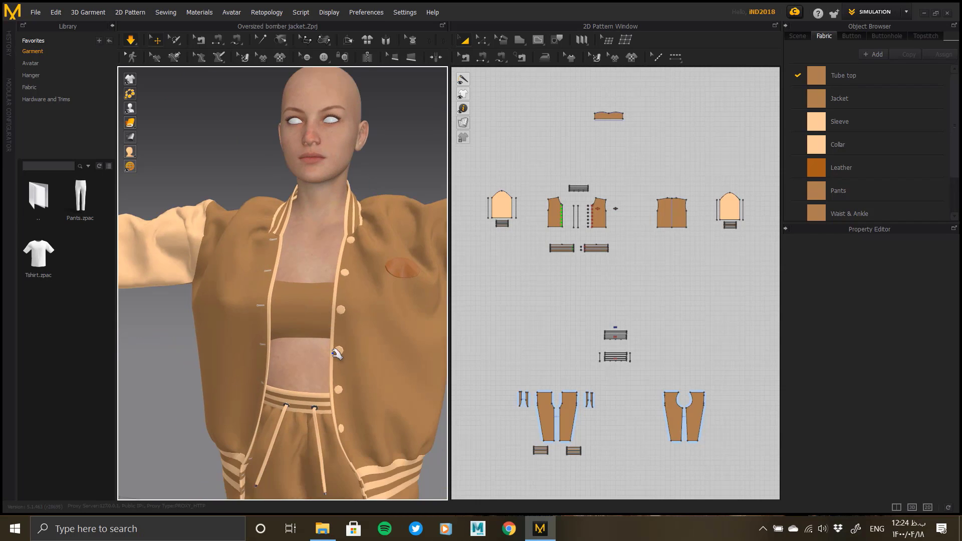
middle_drag(338, 301, 342, 285)
mouse_move(362, 366)
right_down()
mouse_move(125, 355)
mouse_move(291, 337)
mouse_move(385, 356)
mouse_move(355, 353)
right_up()
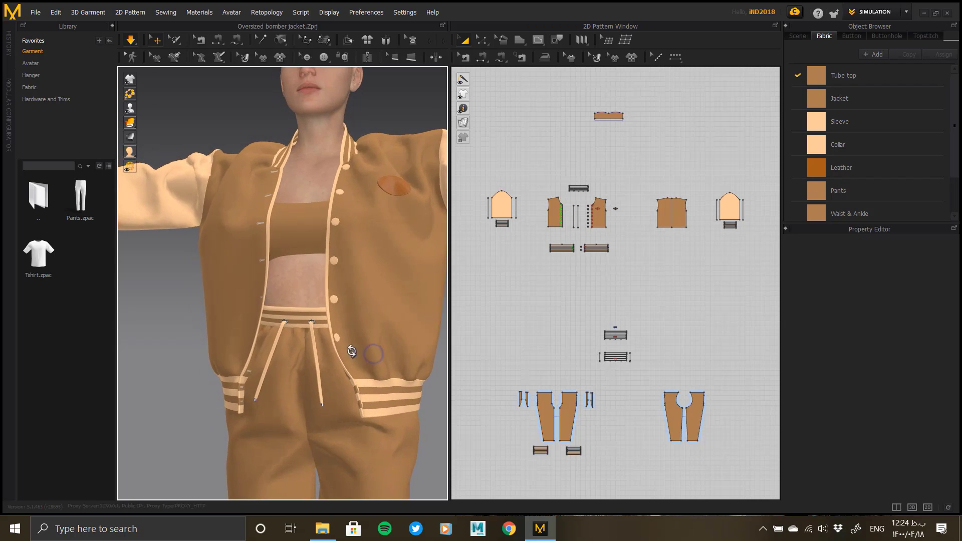
scroll(325, 353, down, 5)
scroll(279, 365, down, 3)
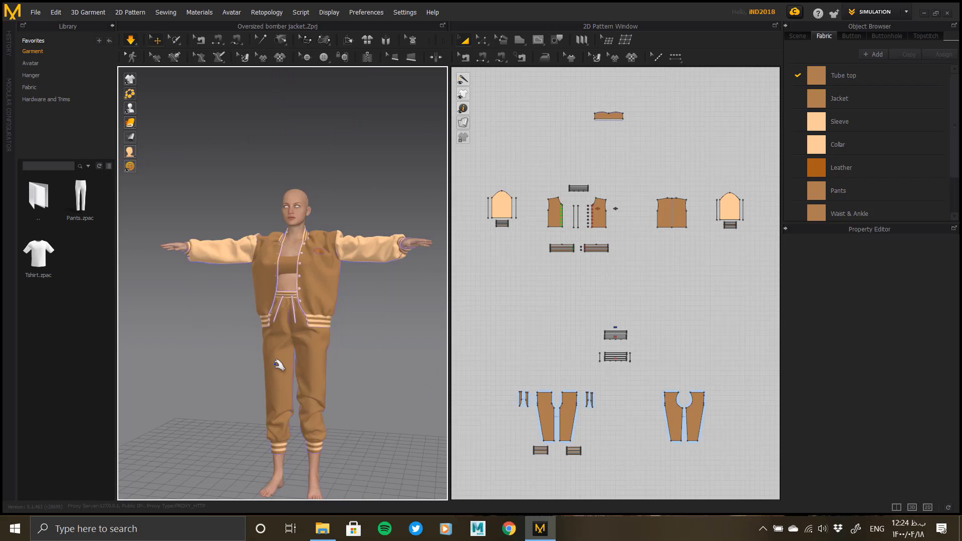
middle_drag(287, 319, 288, 317)
right_drag(323, 348, 353, 344)
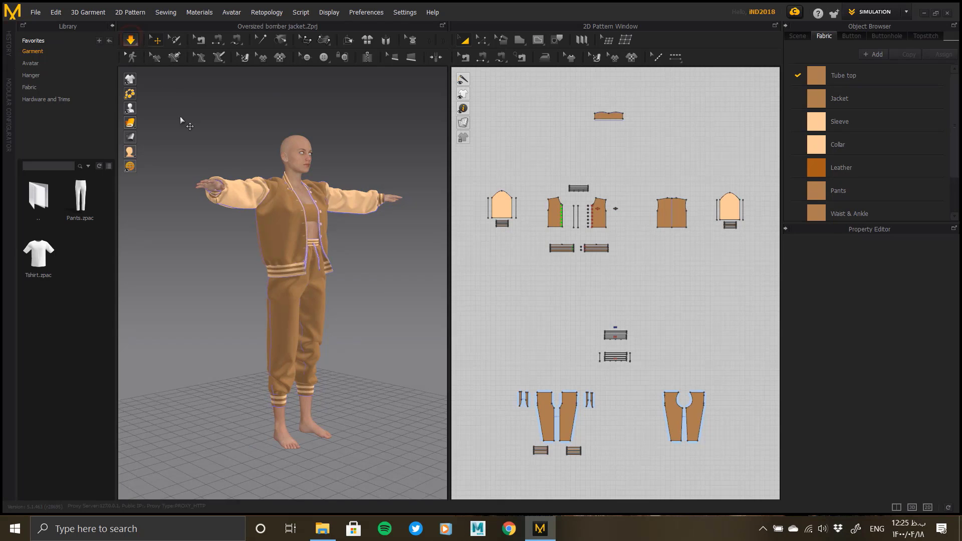
right_drag(364, 248, 323, 271)
middle_drag(322, 271, 326, 295)
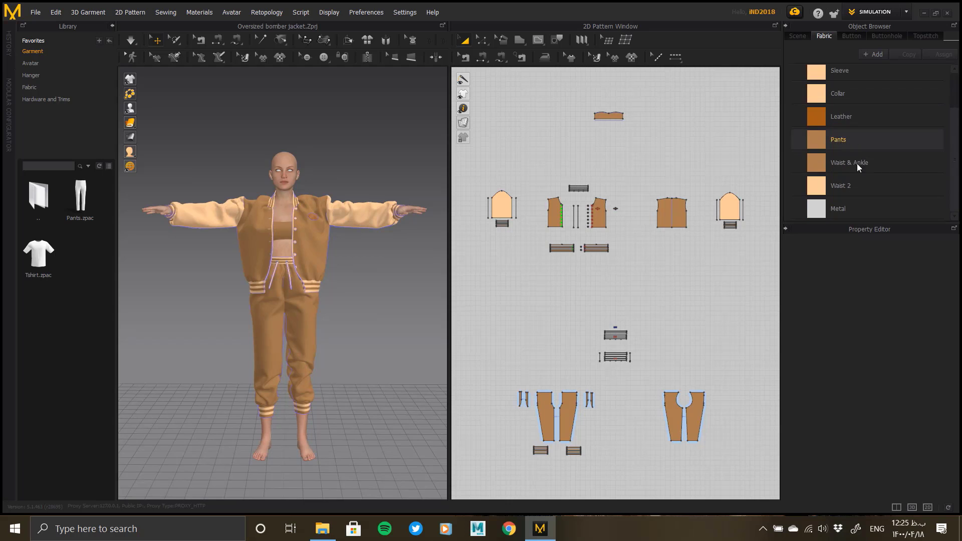
Switch to the UV Editor workspace and set the UVs from the pattern alignment
click(872, 11)
click(873, 84)
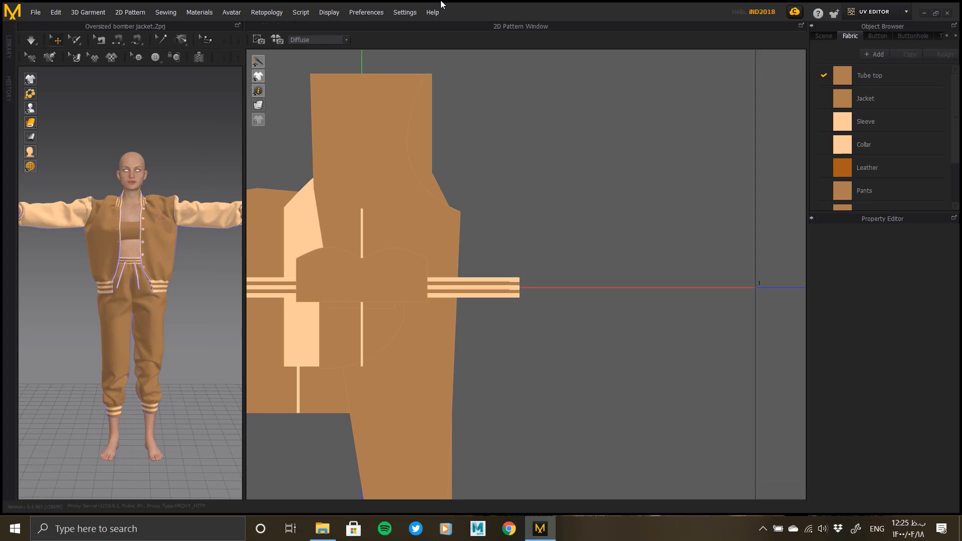
mouse_move(441, 4)
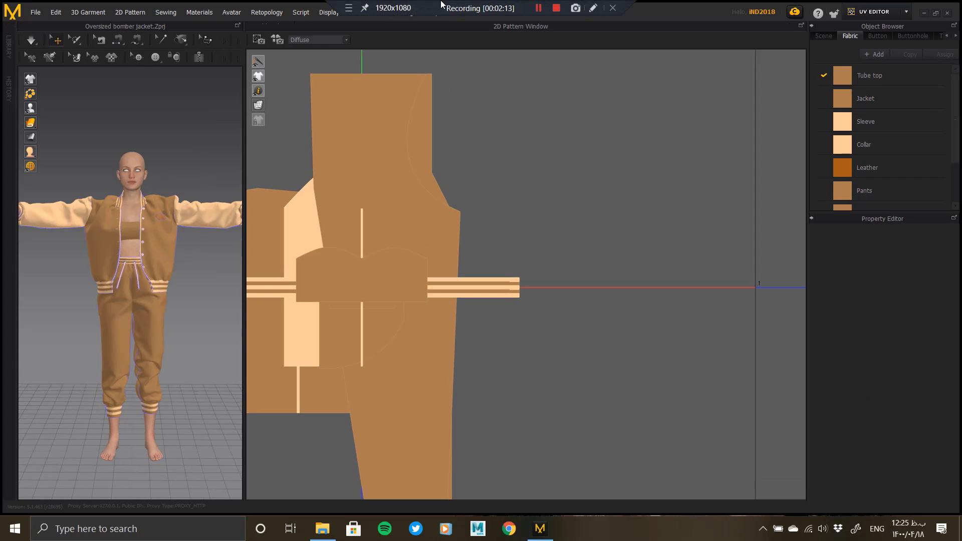
right_click(502, 193)
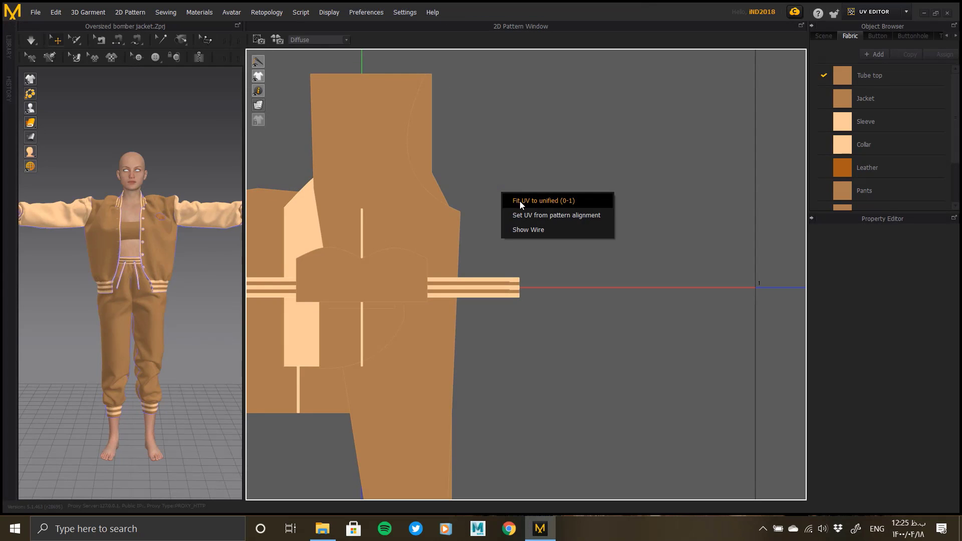
click(526, 216)
scroll(541, 279, down, 10)
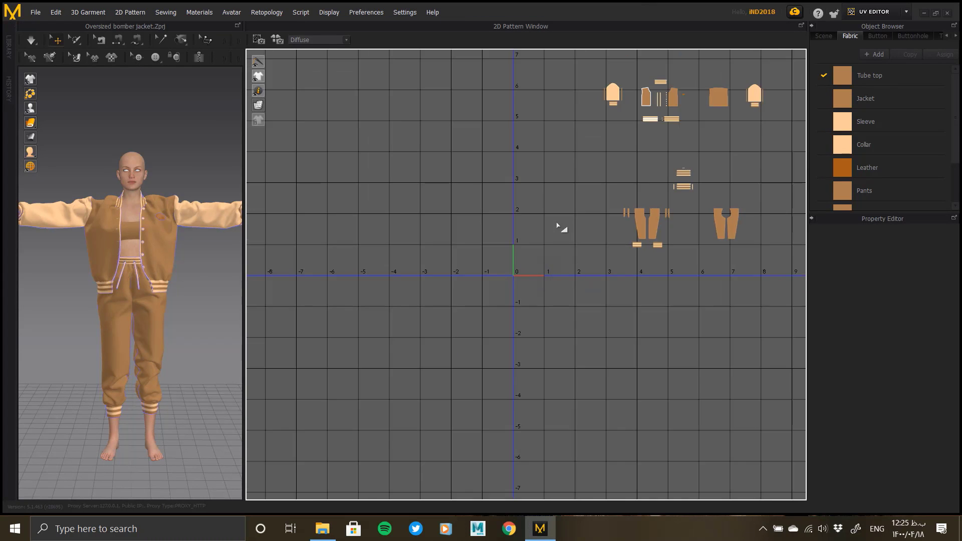
Select all UV pieces, scale them down together and move them onto the 0-1 UV tile
middle_drag(429, 306, 354, 353)
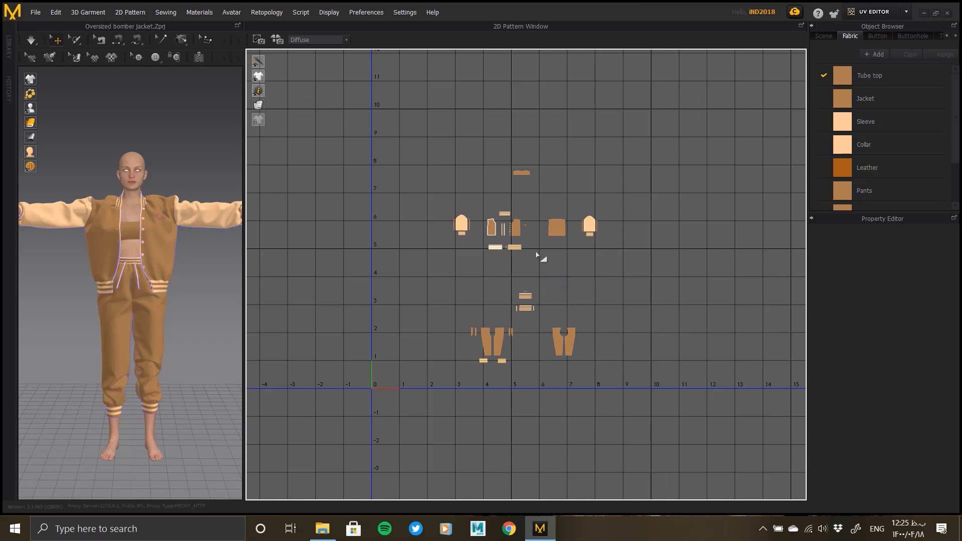
drag(351, 423, 602, 173)
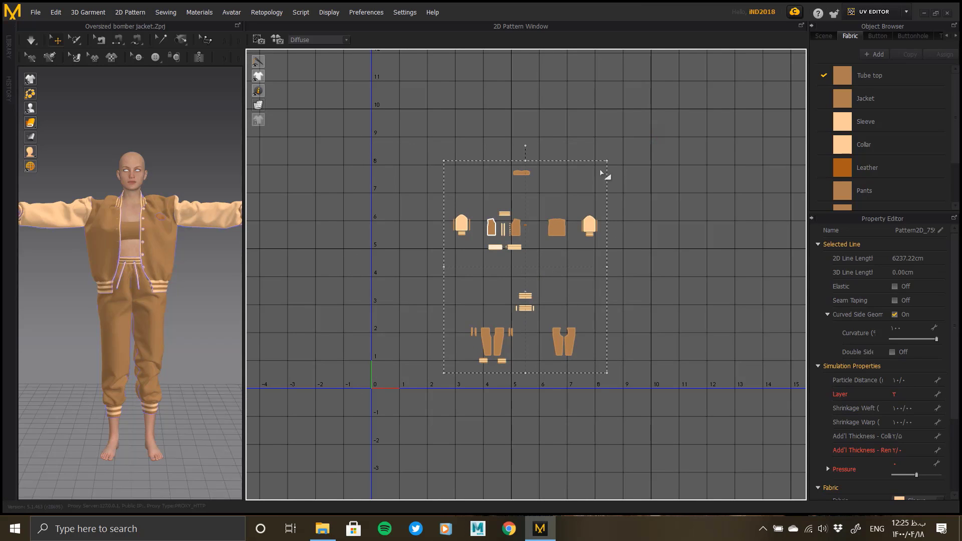
right_click(523, 224)
mouse_move(529, 231)
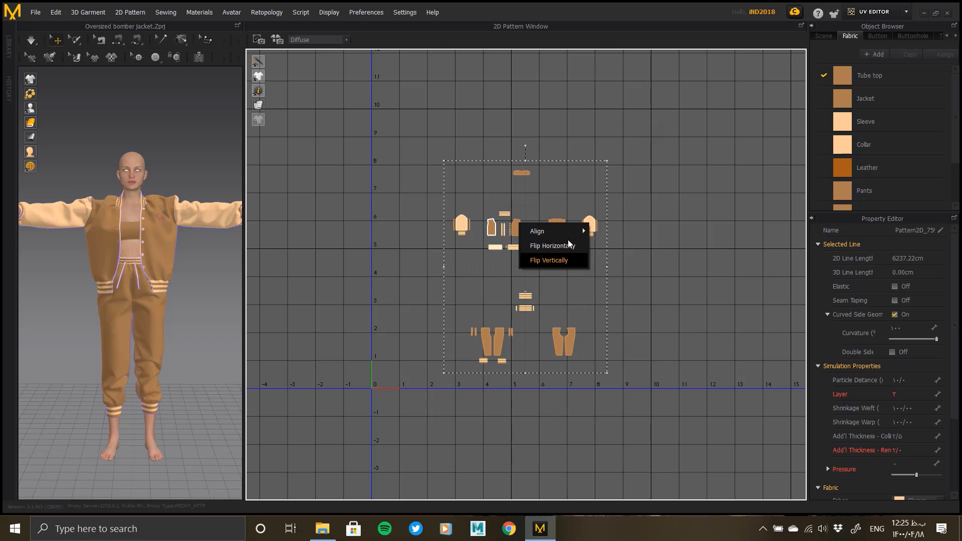
click(607, 162)
drag(607, 160, 483, 327)
drag(424, 372, 380, 372)
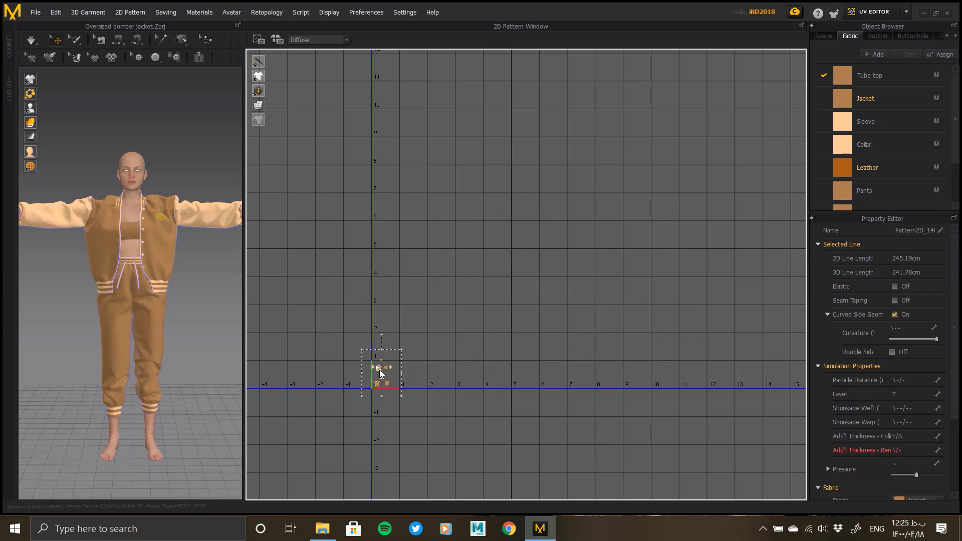
Fit the UV layout to the unified 0-1 space, using absolute length (mm) as the tile padding option
scroll(383, 390, up, 10)
middle_drag(423, 486, 695, 185)
scroll(647, 200, up, 2)
scroll(647, 200, down, 5)
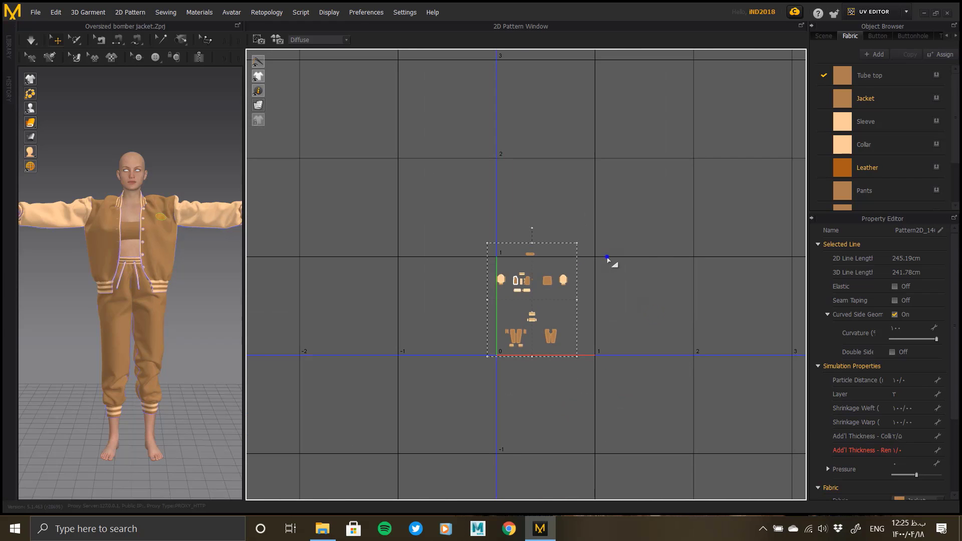
right_click(608, 259)
click(633, 265)
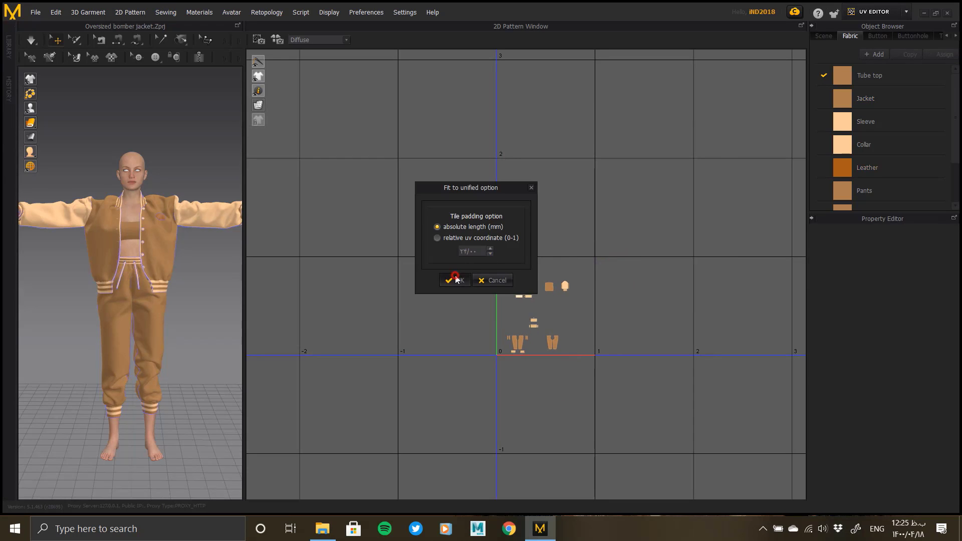
click(456, 280)
scroll(478, 299, up, 5)
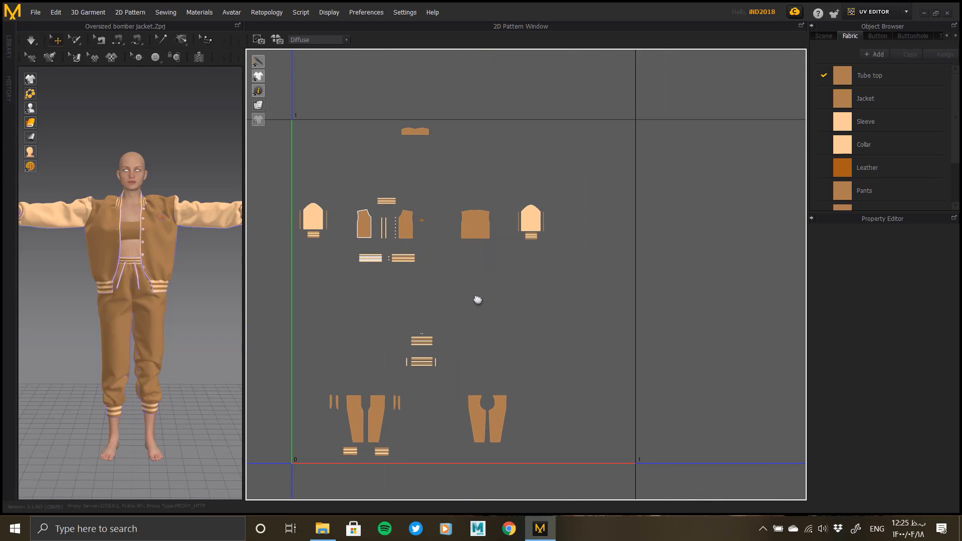
Select the pants pieces with their waistband, cuffs and drawstring parts and move them outside the 0-1 tile
middle_drag(478, 300, 505, 298)
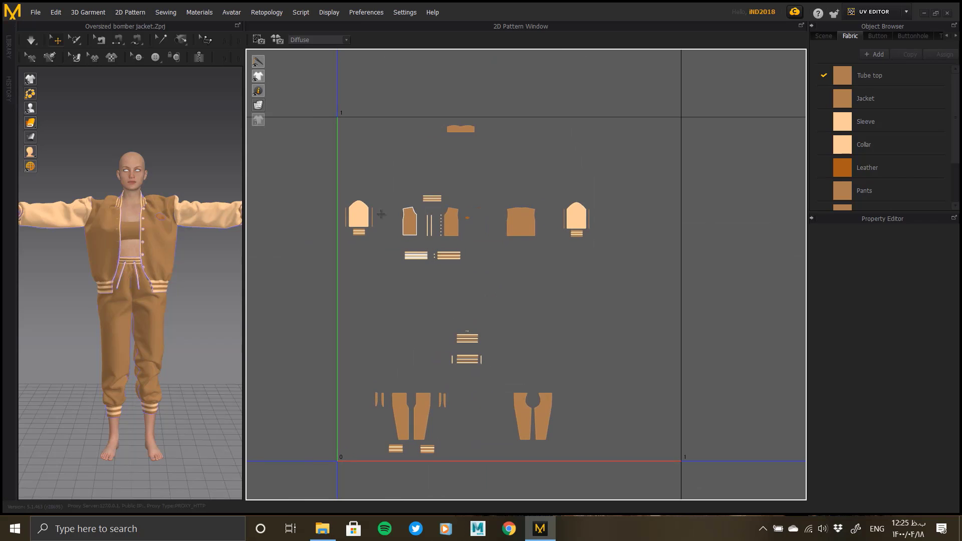
click(461, 129)
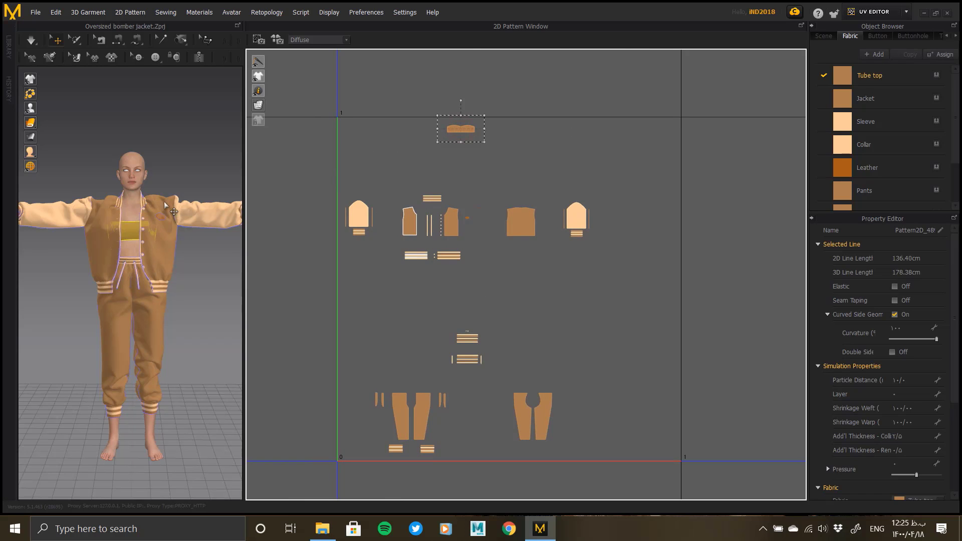
mouse_move(163, 281)
right_down()
mouse_move(2, 283)
mouse_move(198, 275)
mouse_move(119, 286)
mouse_move(151, 279)
right_up()
drag(307, 84, 570, 292)
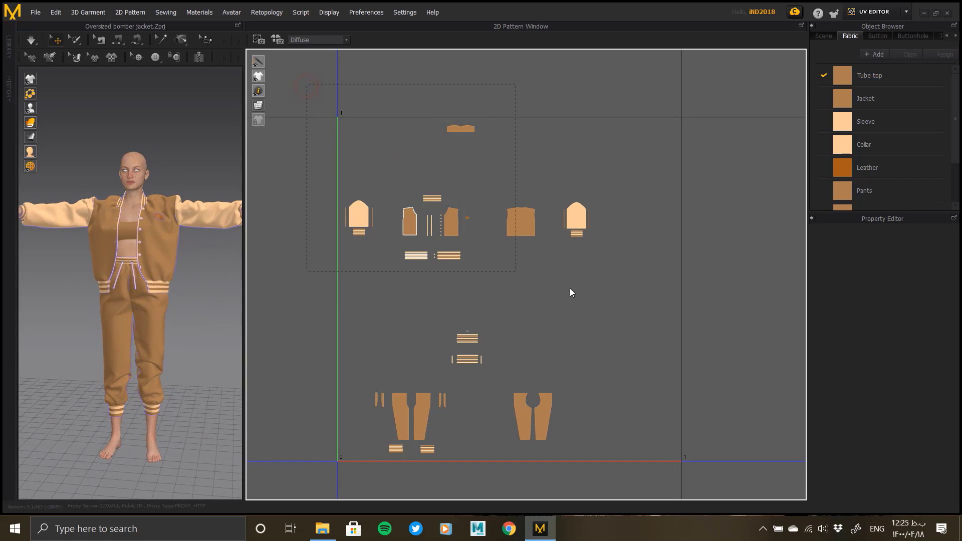
scroll(576, 280, down, 4)
middle_drag(552, 311, 512, 255)
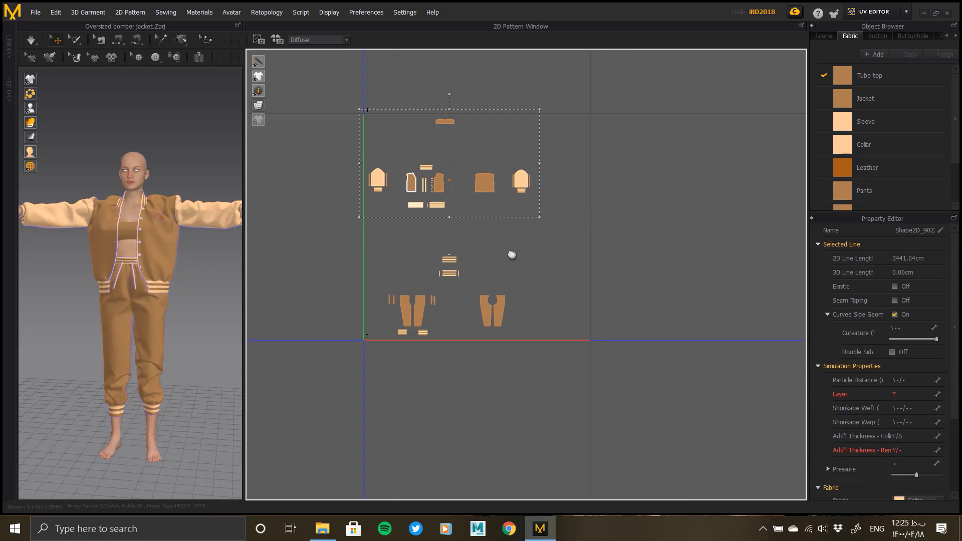
drag(338, 239, 566, 397)
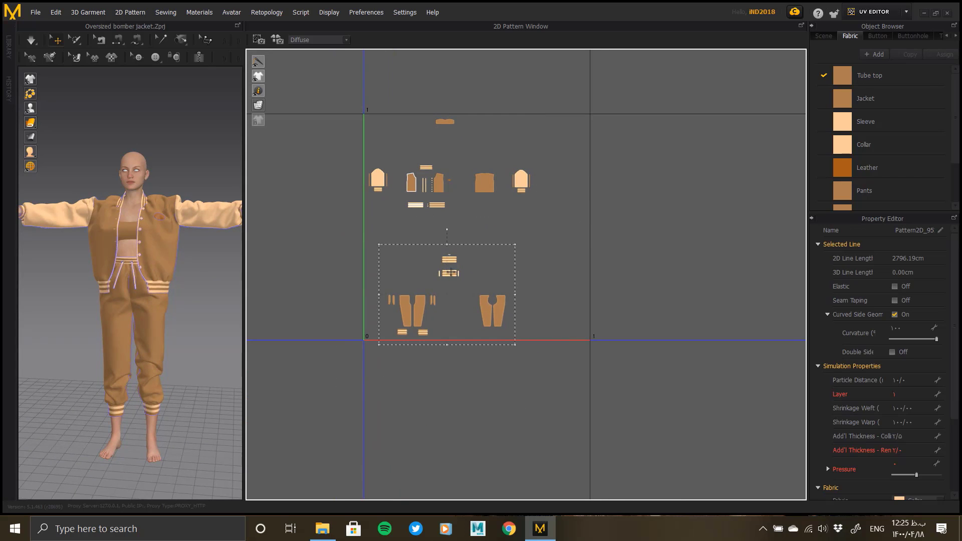
drag(450, 276, 727, 247)
Select all jacket and tube top pieces together and move them down to the base of the 0-1 tile
drag(343, 104, 547, 260)
key(ctrl+c)
key(ctrl+v)
click(448, 293)
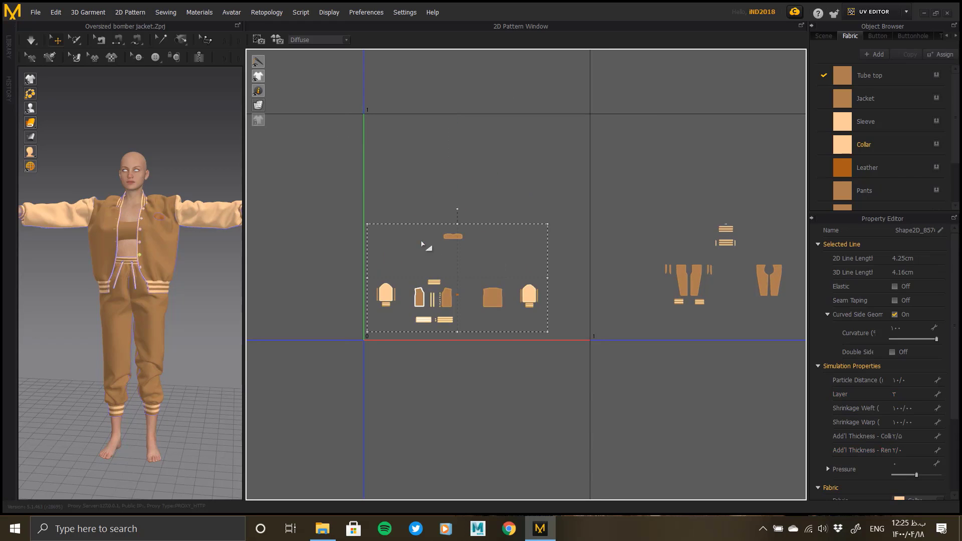
Examine the jacket pieces up close, selecting each front panel to see which part of the garment it covers
scroll(436, 301, up, 5)
click(369, 248)
right_drag(369, 248, 458, 232)
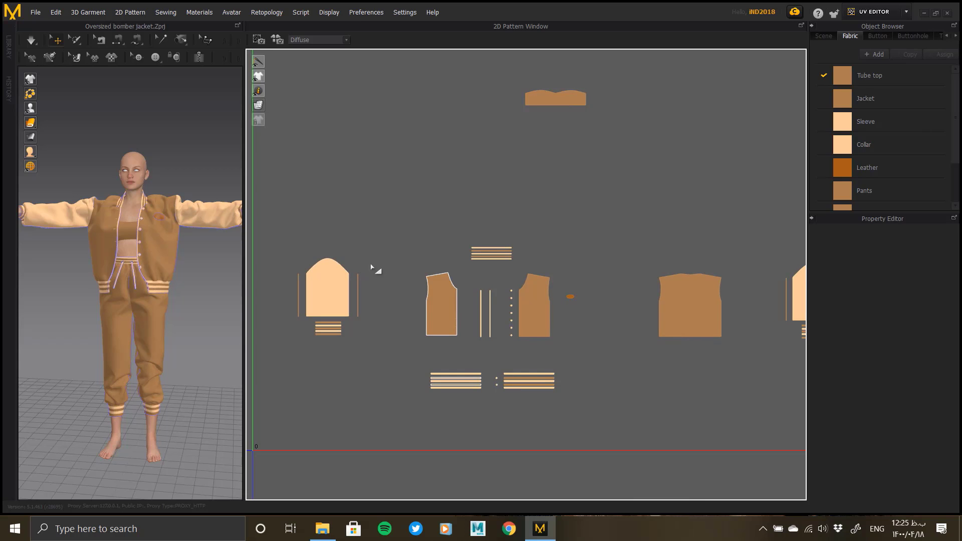
click(436, 294)
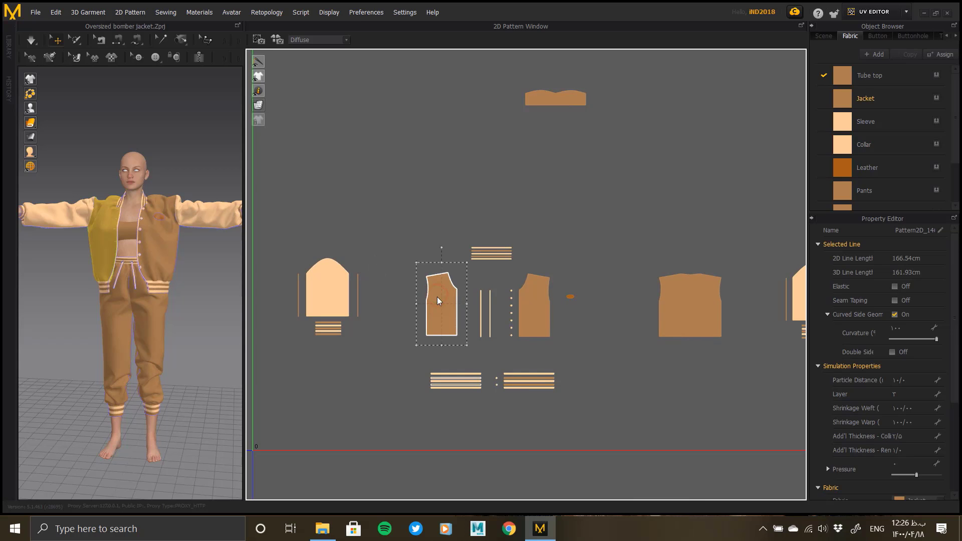
scroll(438, 301, up, 4)
right_drag(412, 327, 463, 294)
click(577, 284)
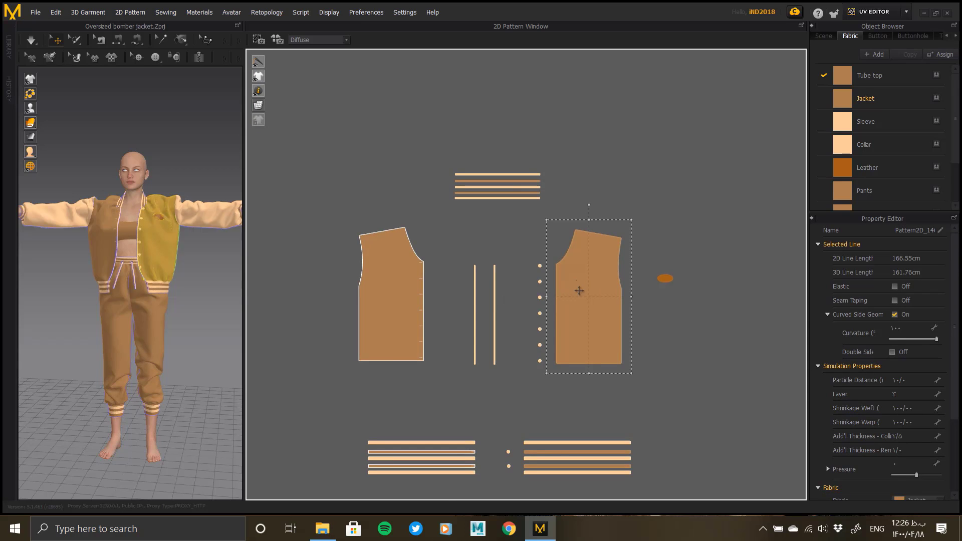
scroll(581, 306, down, 5)
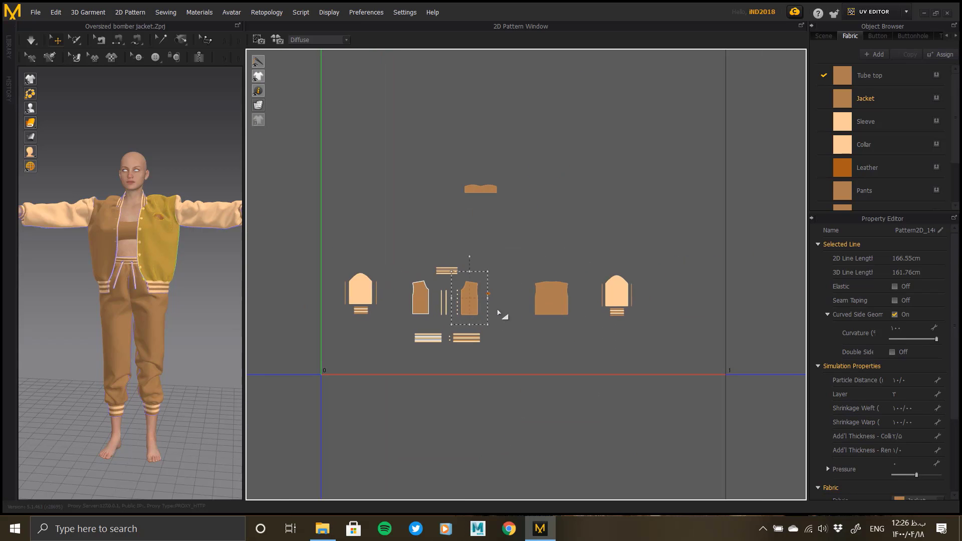
drag(631, 136, 294, 432)
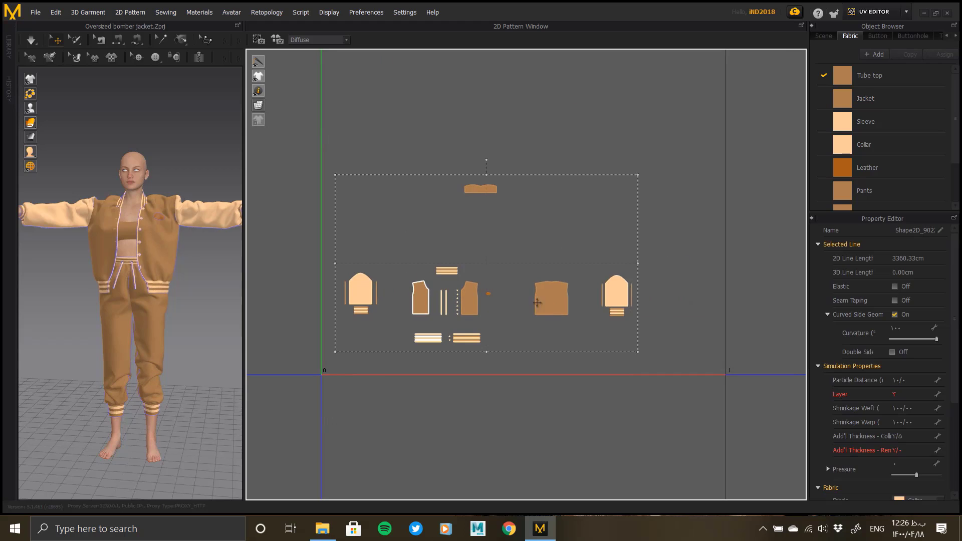
drag(541, 296, 473, 217)
click(396, 244)
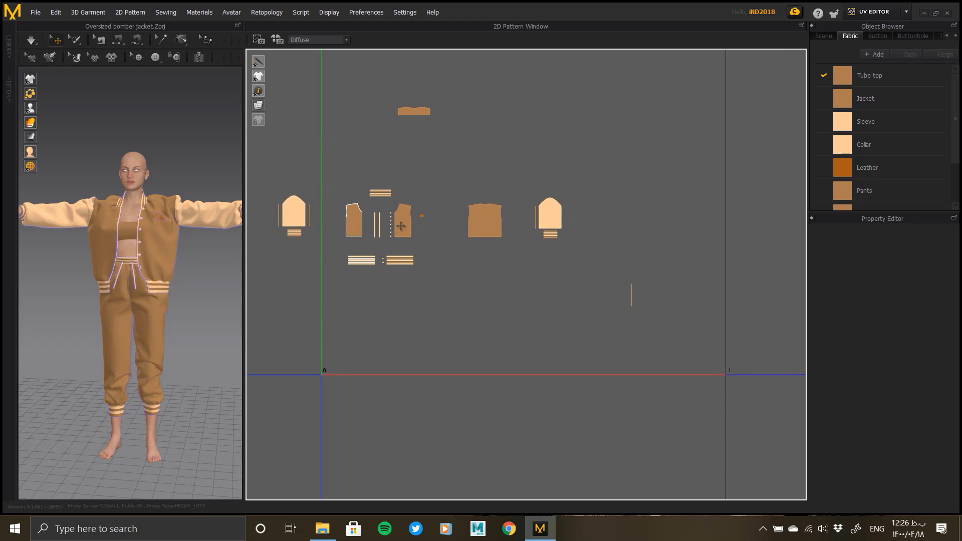
key(ctrl+z)
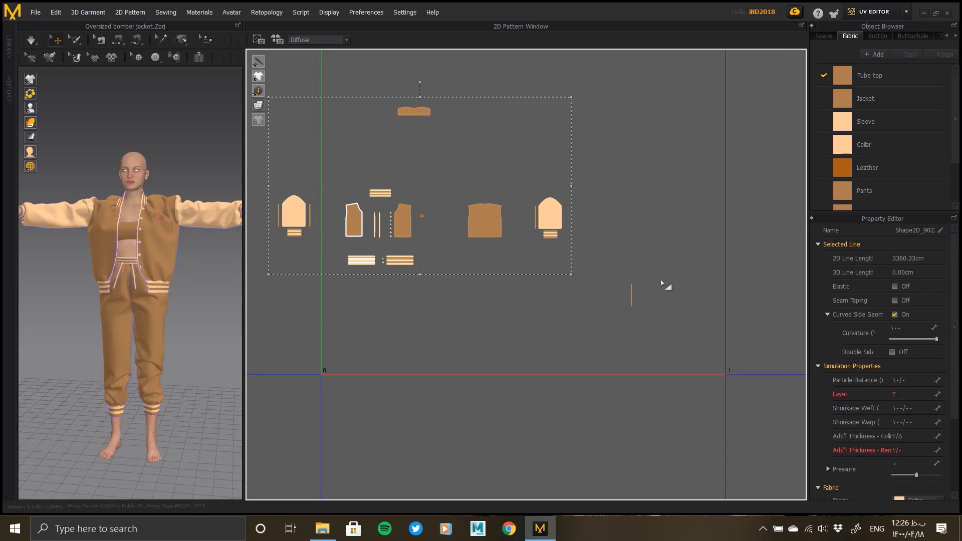
key(ctrl+z)
Select all jacket and tube top pieces and scale them up together to span the width of the 0-1 tile
drag(652, 142, 326, 393)
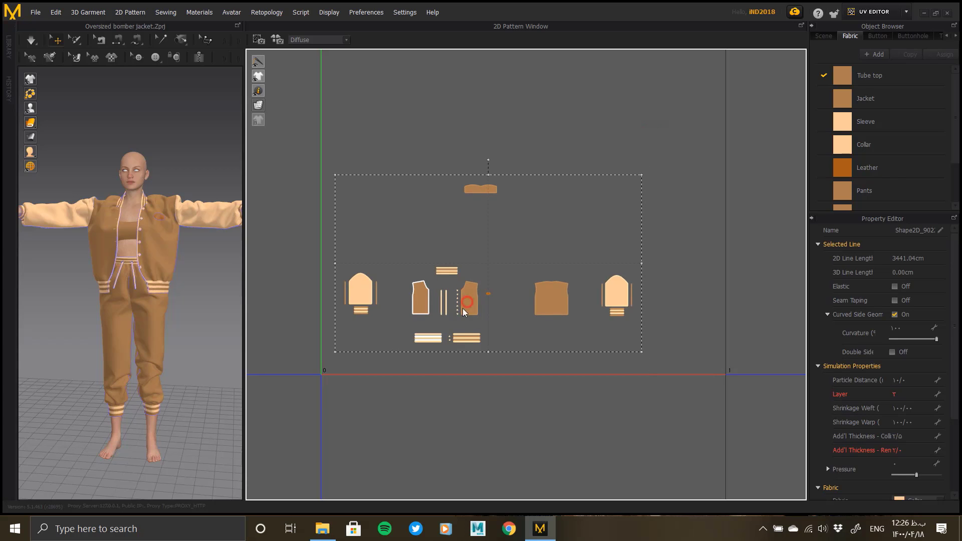
drag(462, 308, 445, 341)
drag(625, 207, 722, 152)
click(690, 402)
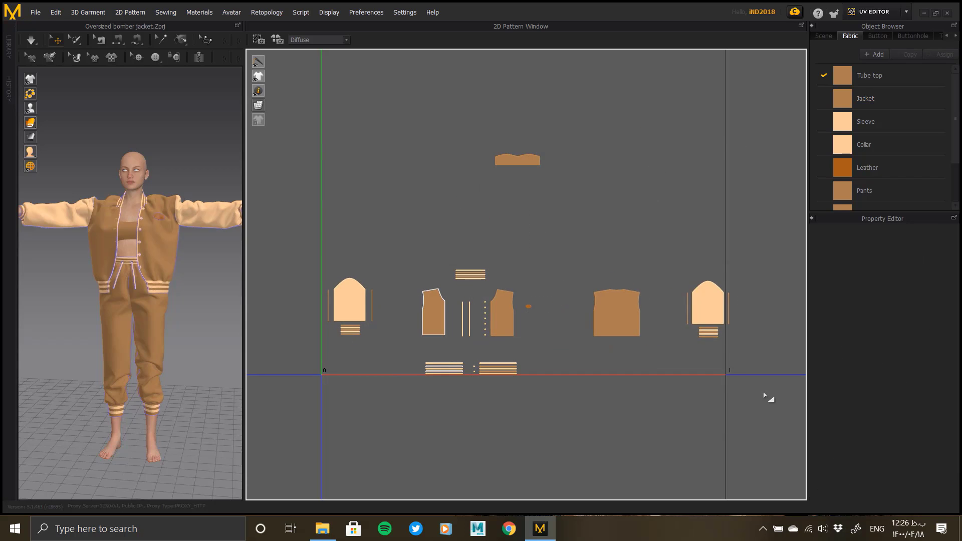
Move the back panel, the adjacent sleeve and the tube top piece closer to the jacket's front panels
drag(610, 317, 550, 316)
click(514, 287)
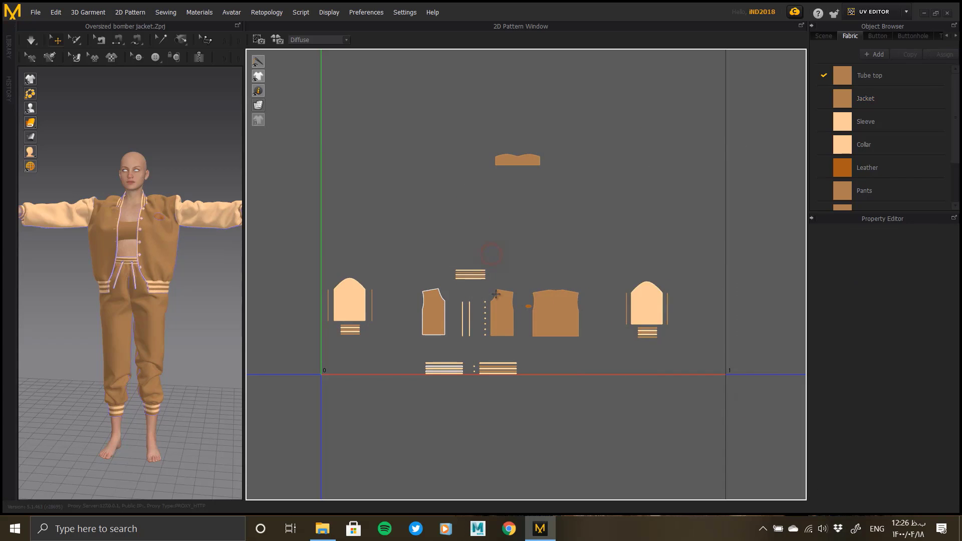
scroll(529, 351, up, 5)
drag(528, 351, 428, 315)
scroll(458, 352, down, 3)
drag(529, 121, 460, 257)
Move the other sleeve with its cuff beside the front panels and the hem ribbing directly below them
middle_drag(338, 290, 443, 265)
drag(438, 238, 349, 346)
drag(393, 286, 458, 302)
drag(635, 420, 475, 353)
drag(526, 384, 520, 351)
Move the remaining sleeve, its cuff and thin side strips closer to the back panel
middle_drag(757, 328, 614, 351)
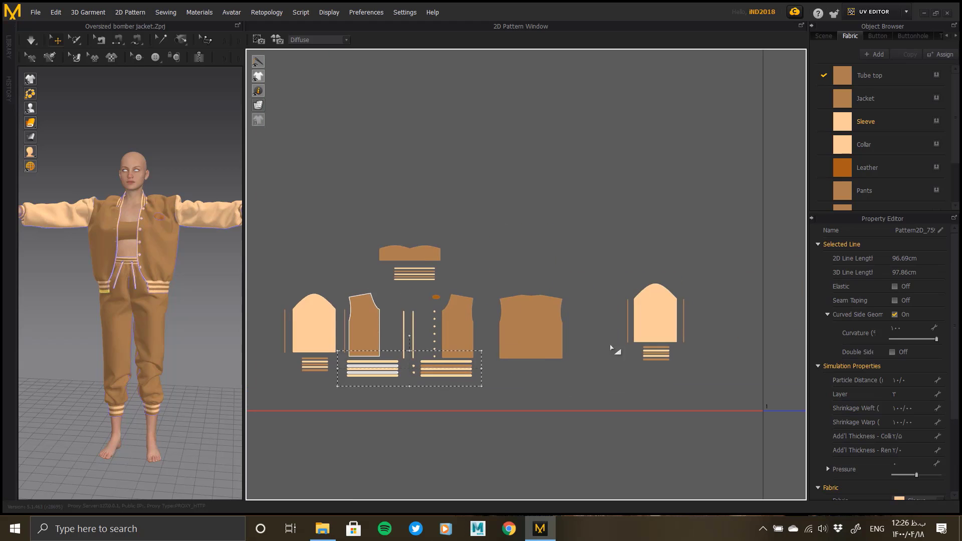
drag(721, 271, 614, 399)
drag(664, 317, 601, 328)
Scale up the jacket and tube top pieces together and move the pants pieces clear above them
scroll(580, 373, down, 2)
drag(603, 216, 270, 400)
scroll(515, 282, down, 5)
drag(514, 281, 506, 289)
drag(552, 265, 615, 224)
drag(620, 208, 706, 310)
drag(693, 273, 623, 135)
Enlarge the jacket and tube top pieces further so that the group spans more than two UV tiles
drag(638, 212, 455, 336)
drag(615, 239, 752, 169)
middle_drag(601, 282, 484, 357)
drag(634, 259, 699, 226)
click(493, 421)
middle_drag(496, 342, 635, 331)
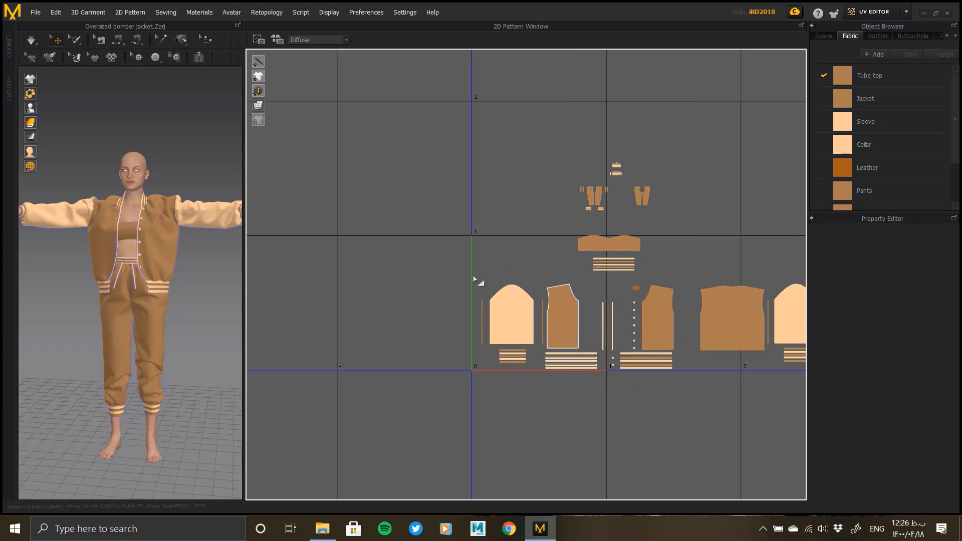
Move both sleeves with their cuffs and thin strips outside the 0-1 tile, on the negative side of the U axis
drag(548, 386, 547, 386)
drag(516, 325, 397, 324)
middle_drag(762, 297, 721, 259)
scroll(720, 259, up, 3)
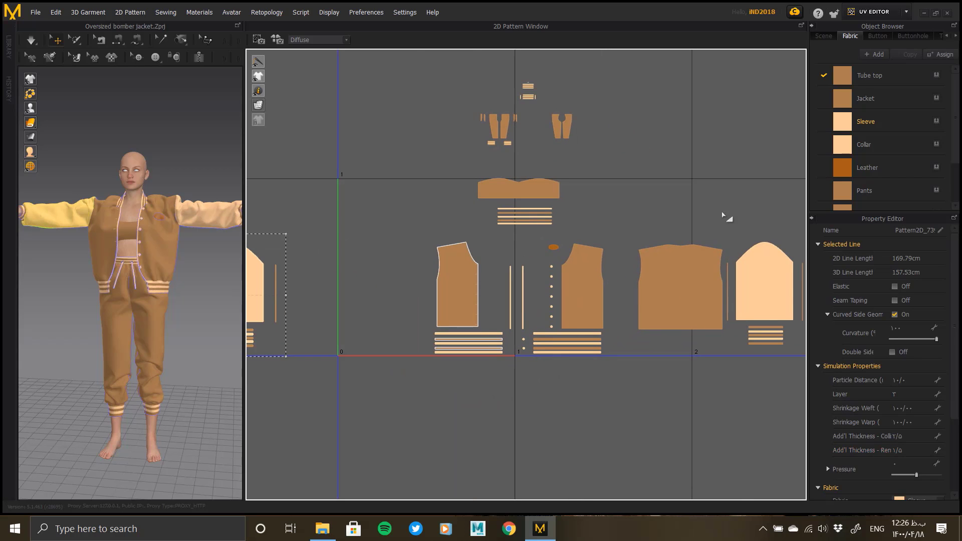
drag(719, 214, 807, 375)
scroll(692, 393, down, 4)
drag(638, 278, 283, 281)
middle_drag(480, 286, 521, 293)
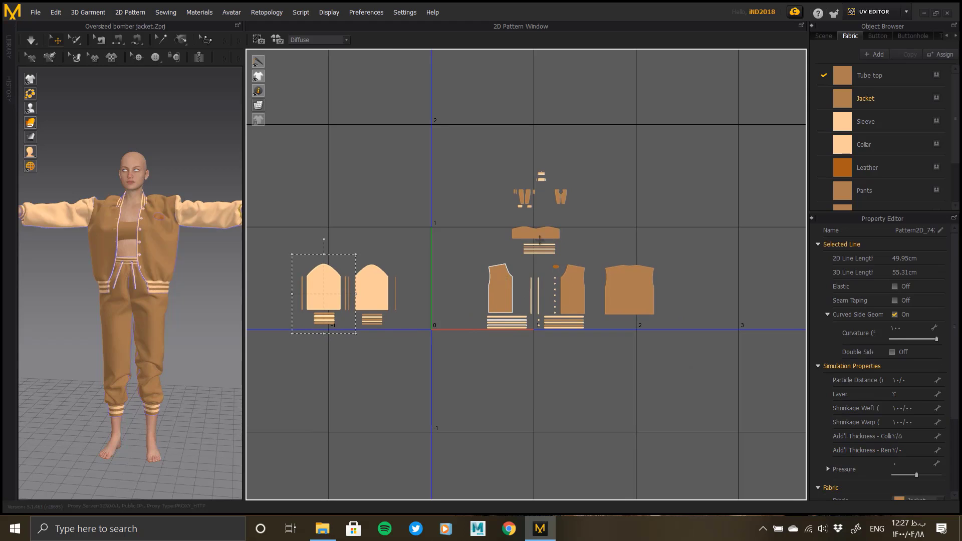
Place the tube top piece above the back panel and set both front panels side by side in the 0-1 tile's upper-left corner
drag(539, 240, 630, 258)
drag(569, 284, 441, 248)
scroll(445, 251, up, 3)
drag(572, 336, 502, 253)
middle_drag(660, 289, 567, 287)
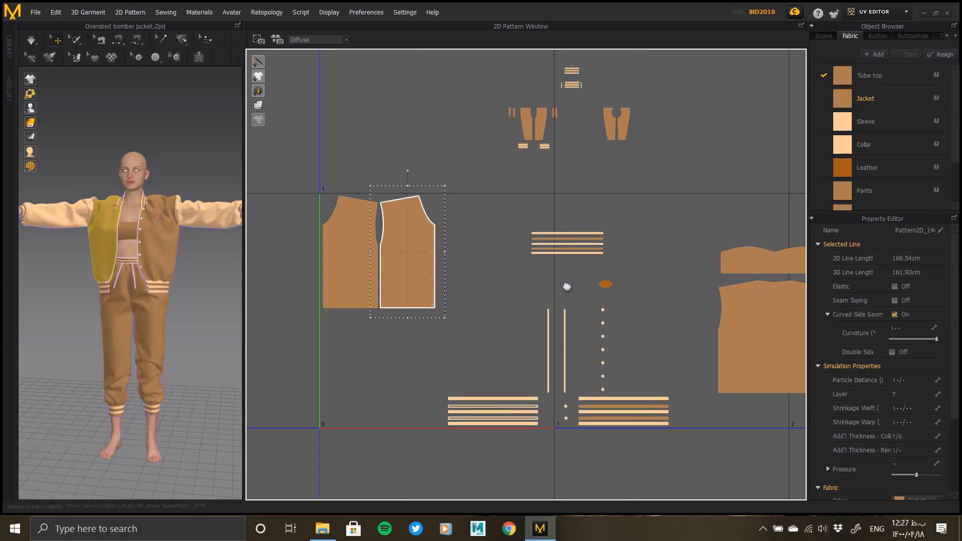
Stack both hem ribbing sections and the collar ribbing in one compact column beside the 0-1 tile's lower-right corner
click(509, 213)
drag(555, 241, 503, 236)
drag(481, 211, 491, 442)
middle_drag(515, 453, 461, 370)
key(ctrl+v)
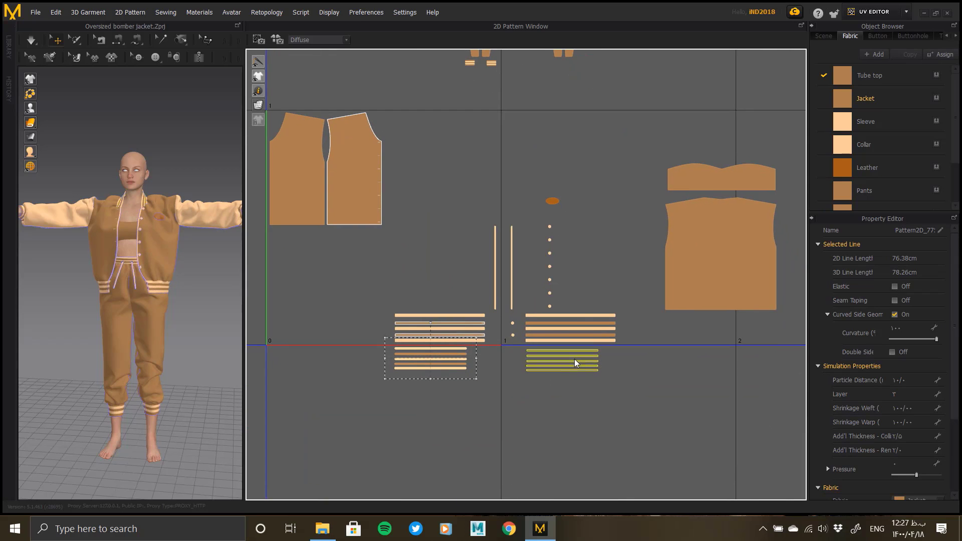
drag(578, 377, 438, 414)
drag(381, 291, 490, 366)
drag(456, 322, 589, 352)
drag(429, 411, 565, 386)
Move the button pieces below the 0-1 tile and the two front strips and leather patch beyond its right edge
drag(572, 219, 464, 457)
drag(479, 212, 518, 318)
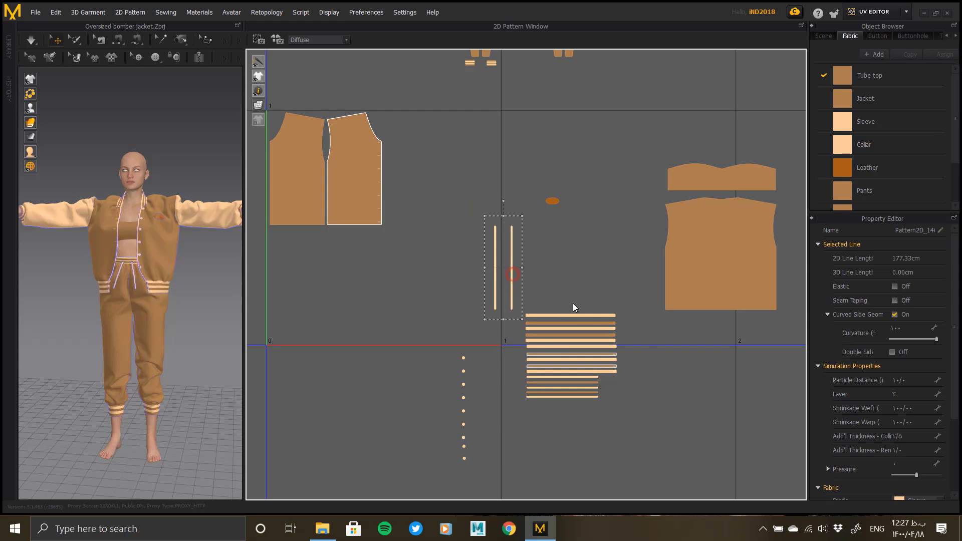
drag(553, 201, 724, 117)
alt+right_drag(668, 219, 601, 228)
alt+middle_drag(516, 242, 472, 233)
Move the back panel and the tube top piece into the 0-1 tile beside the front panels
drag(614, 233, 389, 256)
drag(631, 182, 408, 207)
alt+drag(210, 243, 255, 262)
alt+middle_drag(255, 261, 309, 272)
alt+right_drag(221, 249, 210, 276)
click(490, 215)
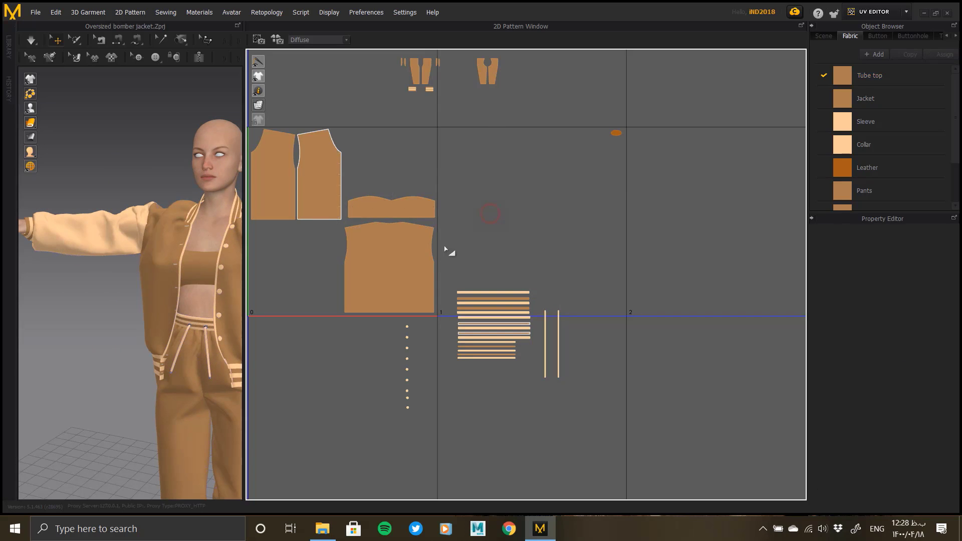
Place one sleeve in the 0-1 tile's lower-left corner and the other sleeve just outside its right edge
alt+middle_drag(374, 274, 621, 279)
drag(382, 266, 524, 299)
drag(300, 263, 745, 212)
drag(634, 234, 559, 261)
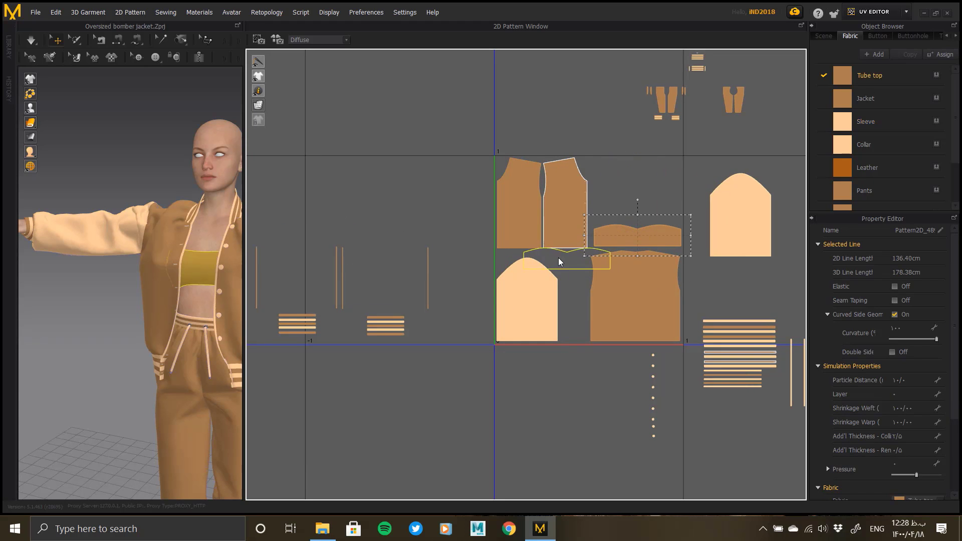
Select all jacket and tube top pieces, scale them down slightly and realign them with the 0-1 tile
scroll(633, 233, down, 3)
drag(336, 206, 562, 274)
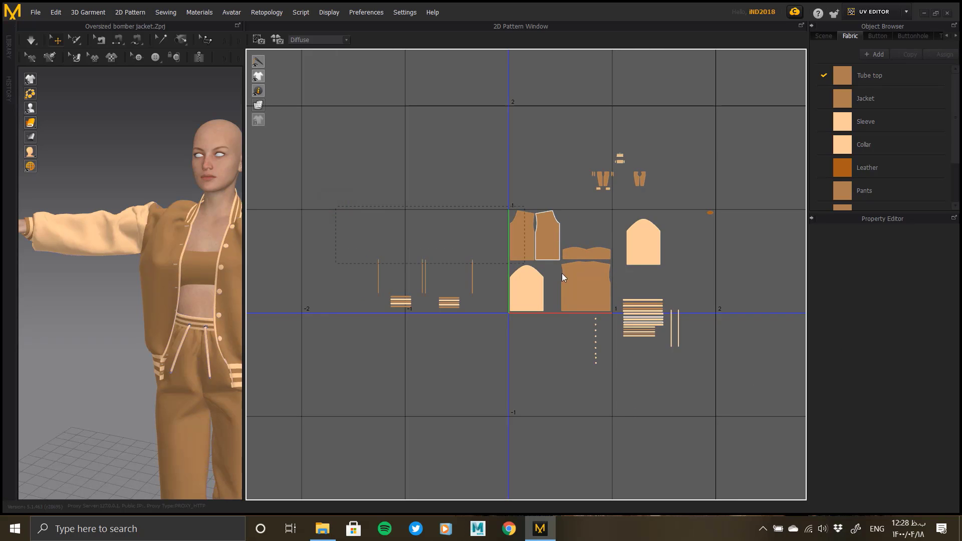
drag(710, 401, 720, 404)
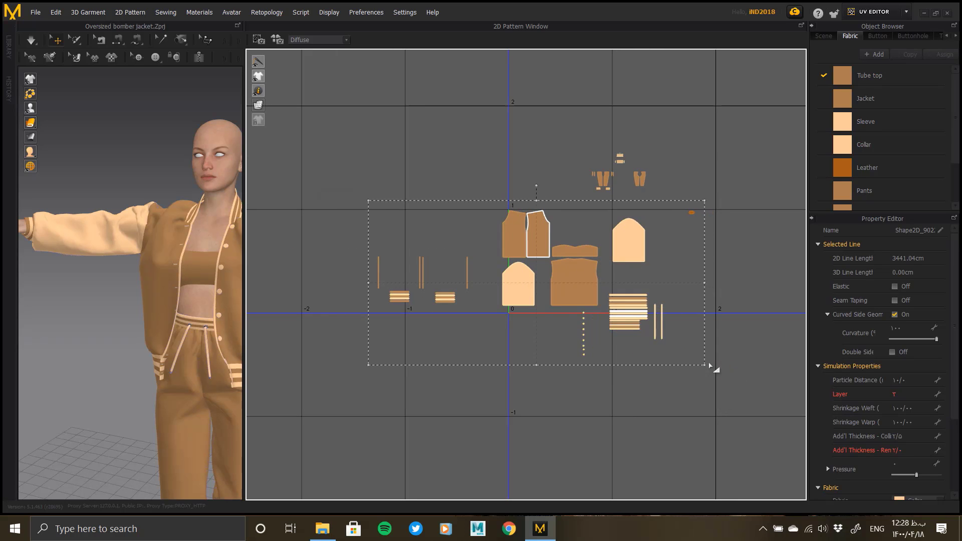
scroll(538, 235, up, 5)
Adjust the large jacket pieces within the 0-1 tile, bringing the back panel close to its right edge
click(538, 234)
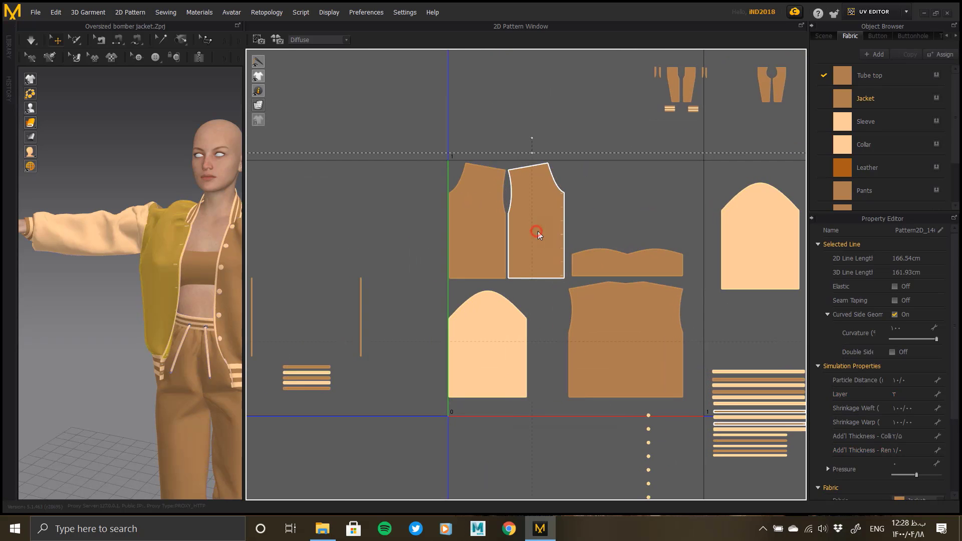
click(430, 276)
click(494, 349)
drag(493, 354, 494, 356)
drag(656, 353, 673, 365)
Move the button pieces further below the 0-1 tile and lower the back panel into its bottom-right corner
click(665, 454)
middle_drag(665, 454, 651, 365)
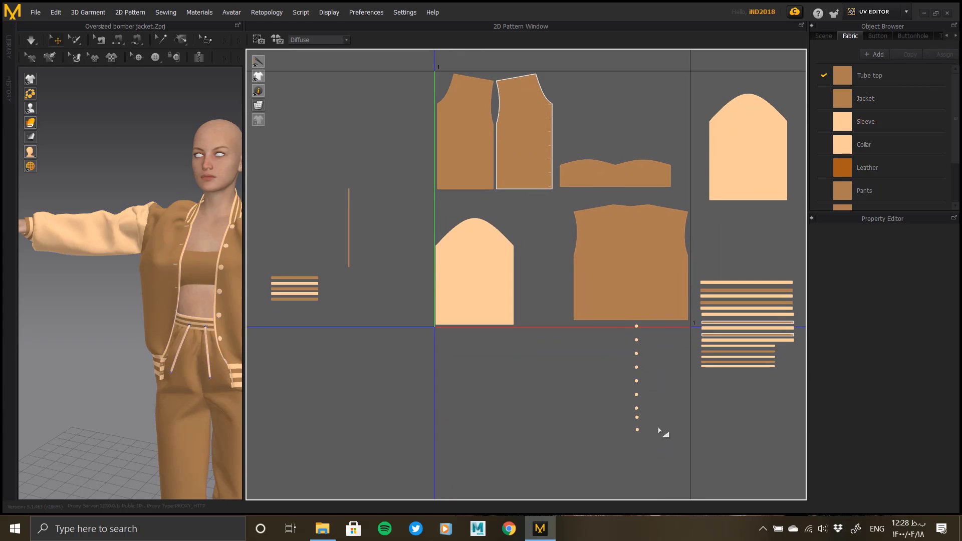
drag(635, 341, 635, 377)
drag(670, 281, 670, 285)
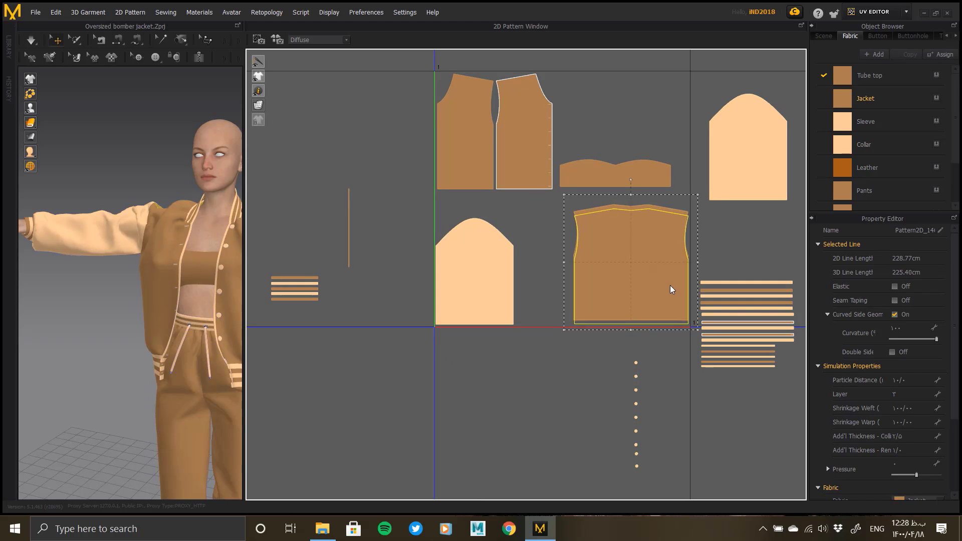
Move the outlying sleeve into the 0-1 tile beside the front panels and shift the tube top piece beneath the front panels
drag(635, 183, 646, 200)
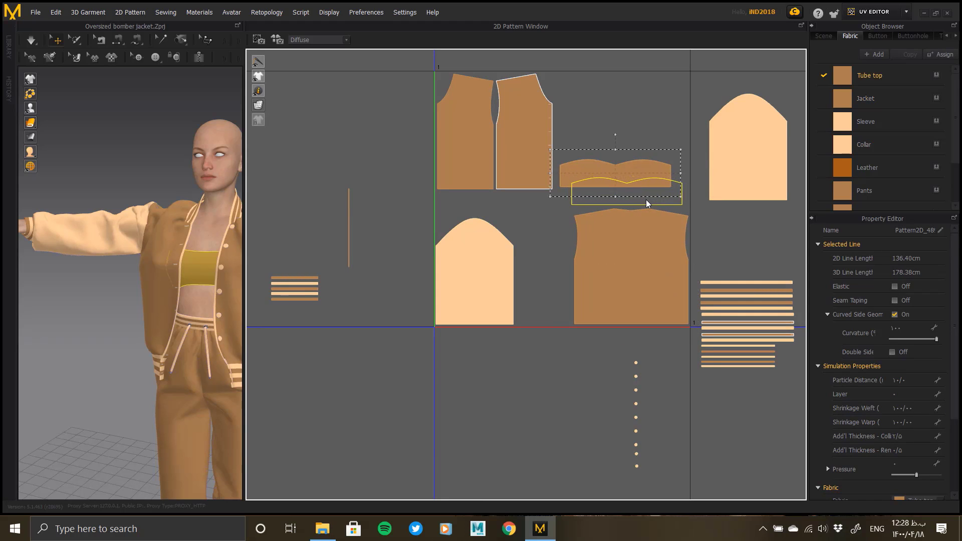
drag(736, 174, 615, 154)
drag(631, 197, 522, 212)
Rotate the tube top piece upside down and fit its straight edge directly below the front panels
scroll(522, 212, up, 2)
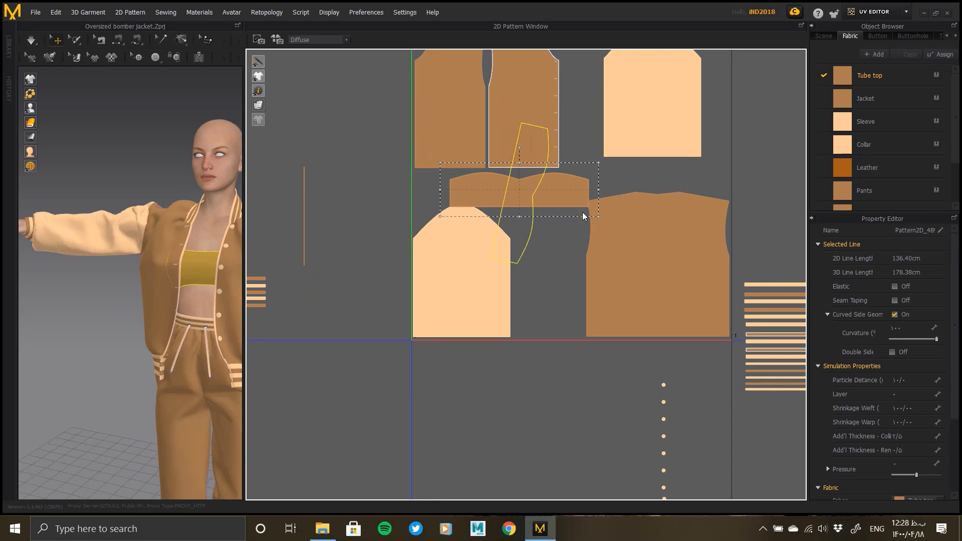
drag(582, 212, 528, 263)
click(528, 264)
drag(536, 192, 501, 185)
Center the lower sleeve beneath the tube top piece and move the upper sleeve against the front panels
drag(464, 270, 488, 272)
middle_drag(647, 208, 575, 297)
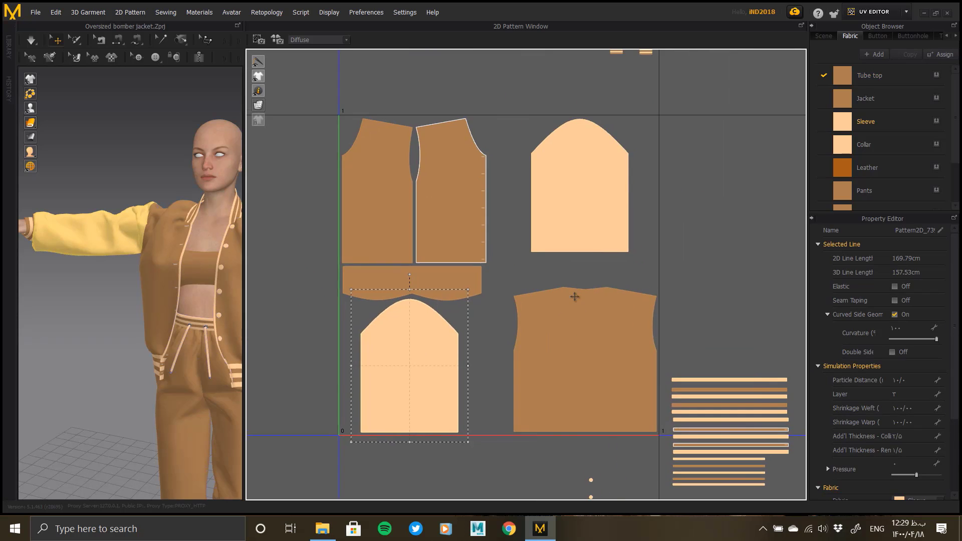
click(560, 189)
drag(561, 189, 537, 240)
Gather the thin brown vertical strips lying outside the 0-1 tile's left side into one side-by-side group
scroll(537, 240, down, 3)
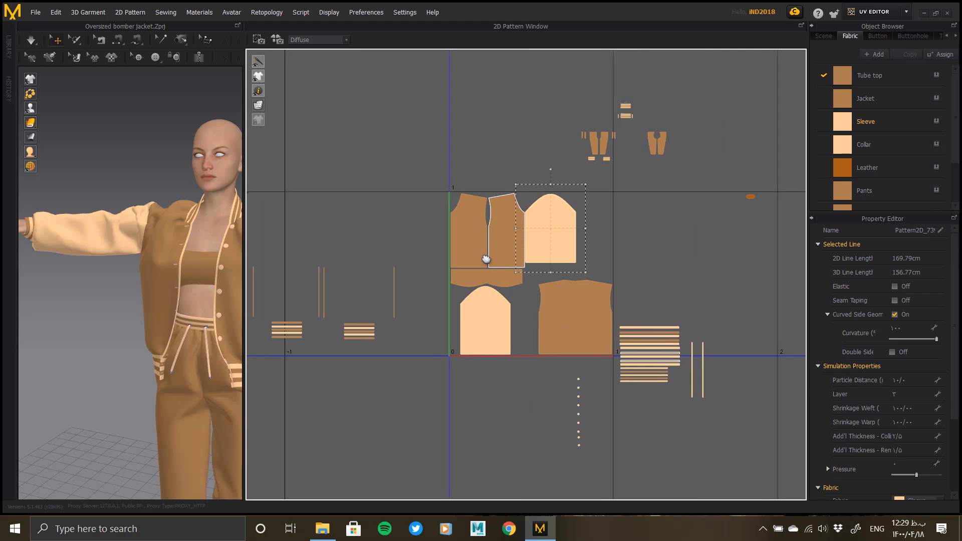
middle_drag(486, 259, 551, 240)
click(386, 275)
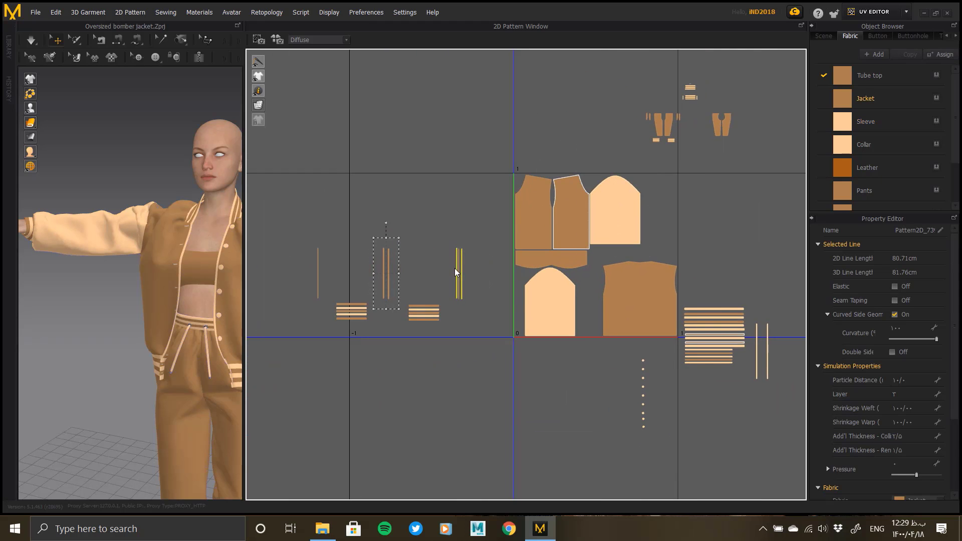
drag(455, 268, 454, 268)
drag(317, 262, 462, 263)
scroll(476, 273, up, 4)
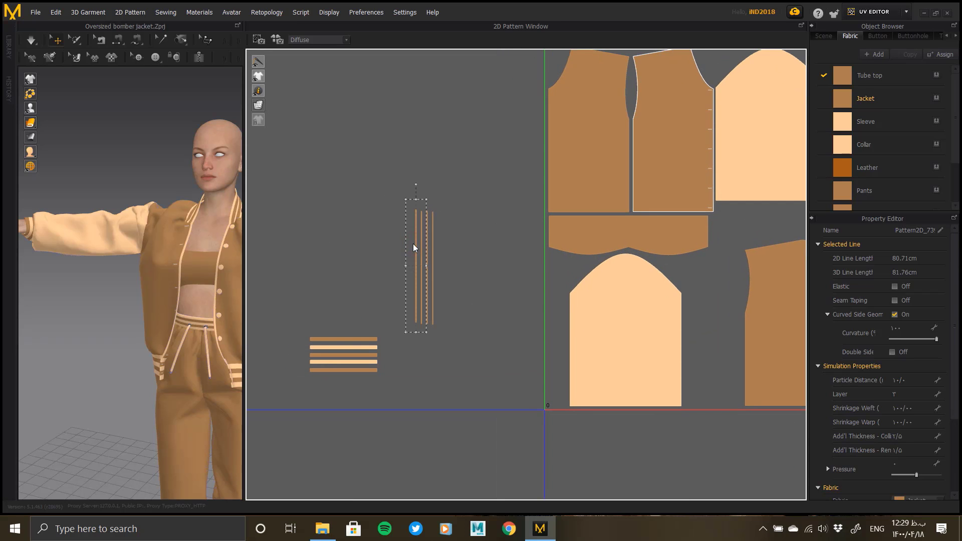
Move the grouped thin brown strips across to fit between the two cream vertical strips beyond the tile's right side
mouse_move(166, 271)
alt+mouse_down()
mouse_move(90, 271)
mouse_move(181, 275)
alt+mouse_up()
alt+right_drag(180, 276, 120, 275)
drag(447, 172, 386, 333)
alt+right_drag(433, 314, 358, 303)
drag(473, 293, 662, 430)
alt+right_drag(662, 430, 682, 438)
alt+middle_drag(682, 438, 388, 363)
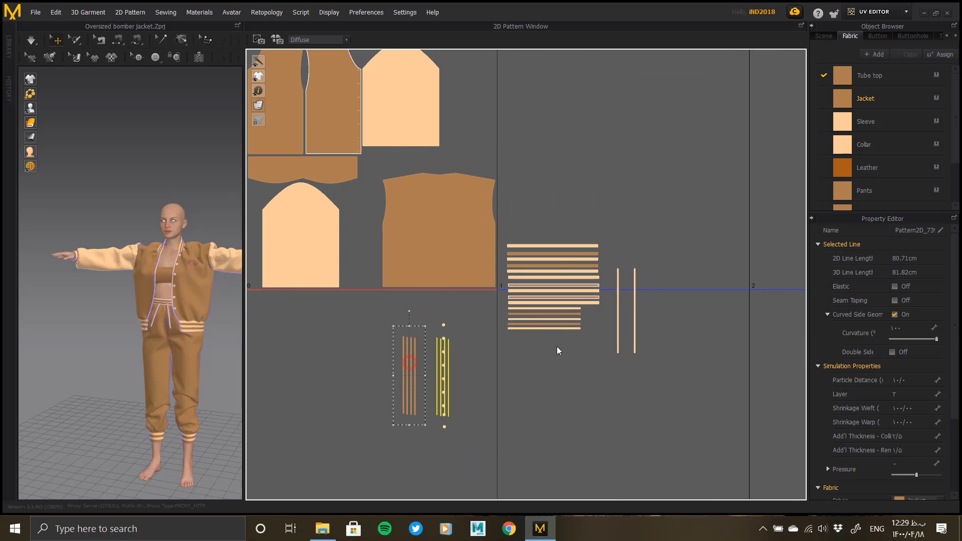
drag(627, 296, 627, 298)
Move both sets of short striped cuff bands into the tile's upper-right corner, one stack below the other beside the sleeve
alt+right_drag(647, 321, 400, 263)
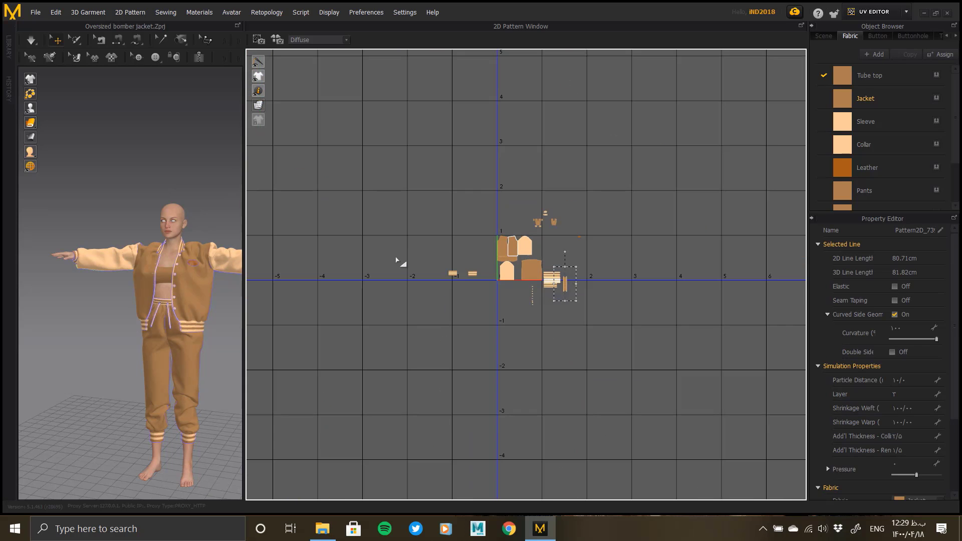
drag(480, 284, 434, 254)
alt+right_drag(488, 267, 491, 286)
drag(529, 342, 655, 334)
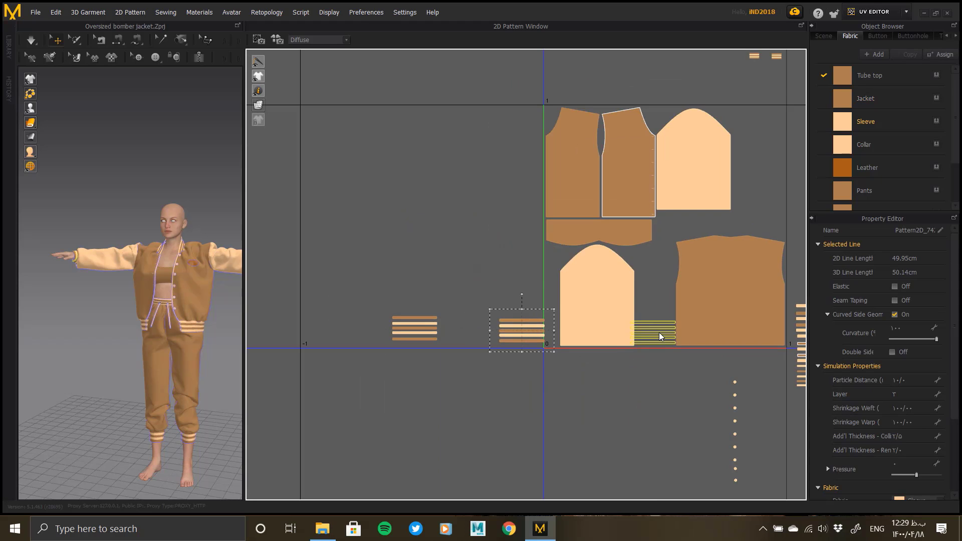
drag(773, 120, 766, 119)
drag(415, 329, 756, 155)
Move the group of thin vertical strips into the gap between the lower sleeve and the back panel
alt+middle_drag(632, 260, 353, 251)
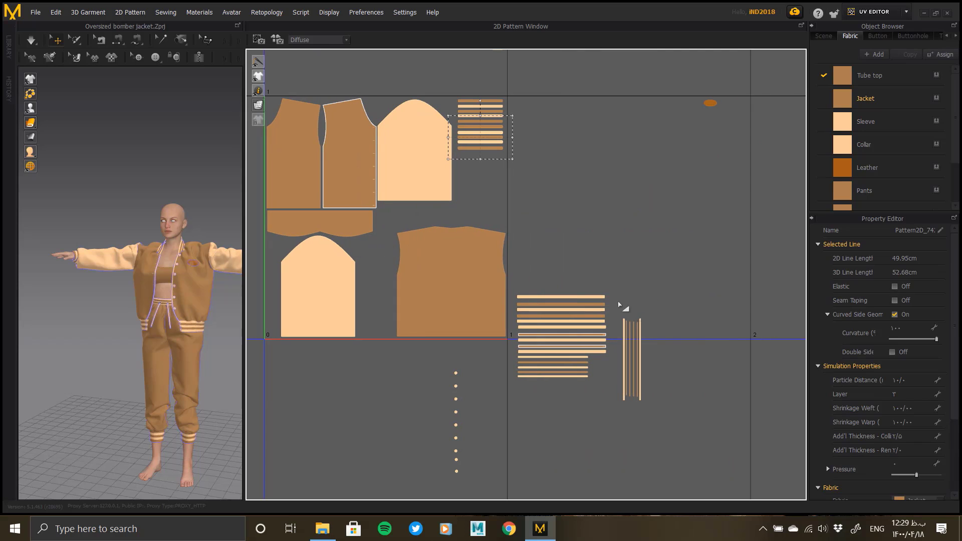
click(632, 365)
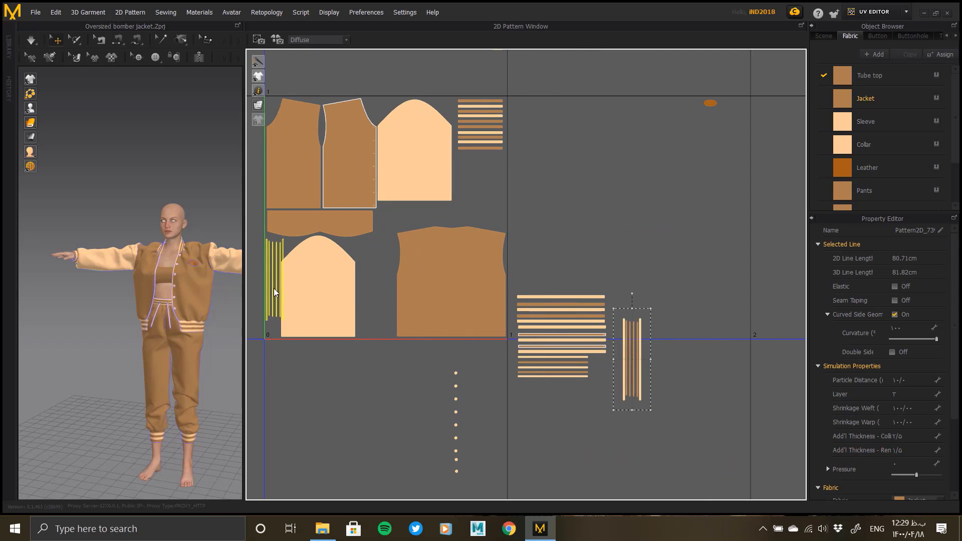
drag(274, 289, 387, 300)
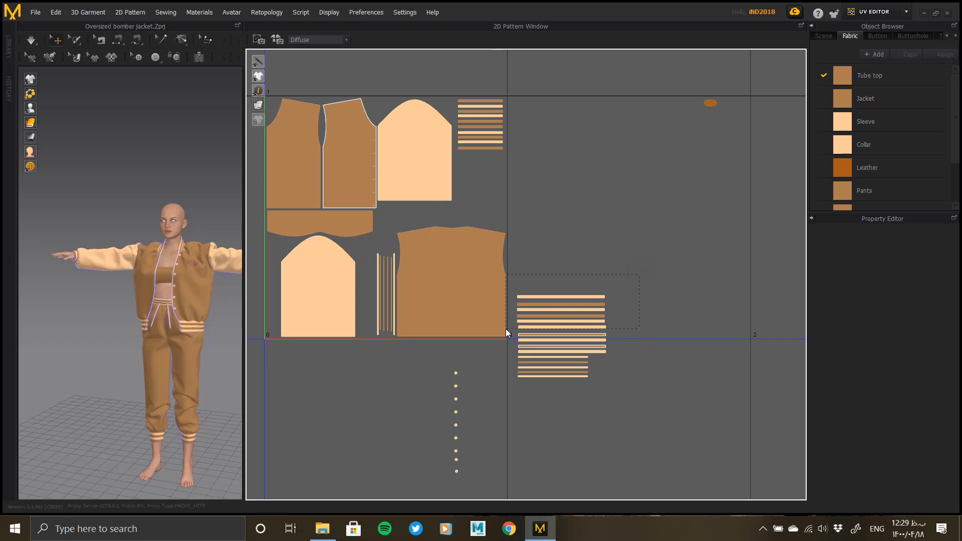
Select the ten long horizontal bands beside the tile and rotate them to vertical
drag(544, 319, 600, 170)
key(ctrl+z)
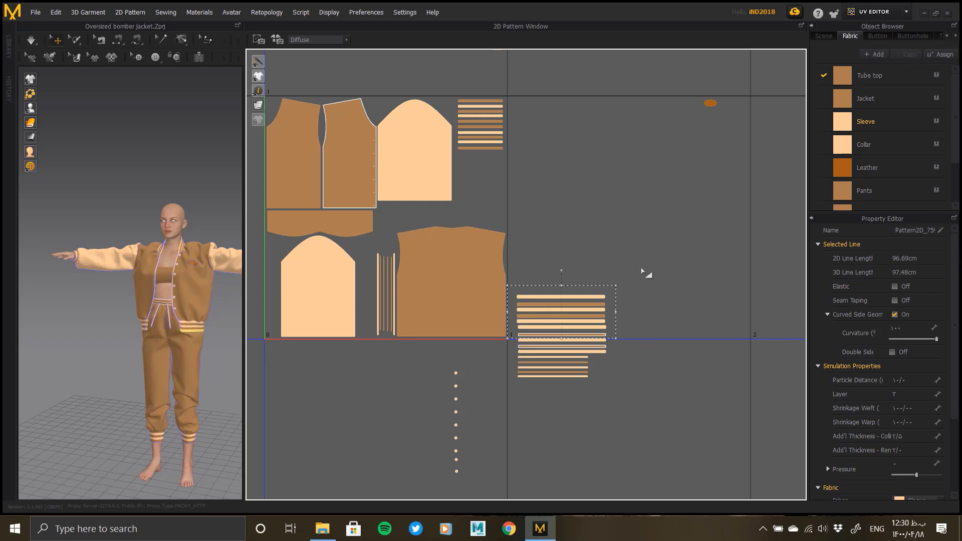
drag(634, 268, 508, 354)
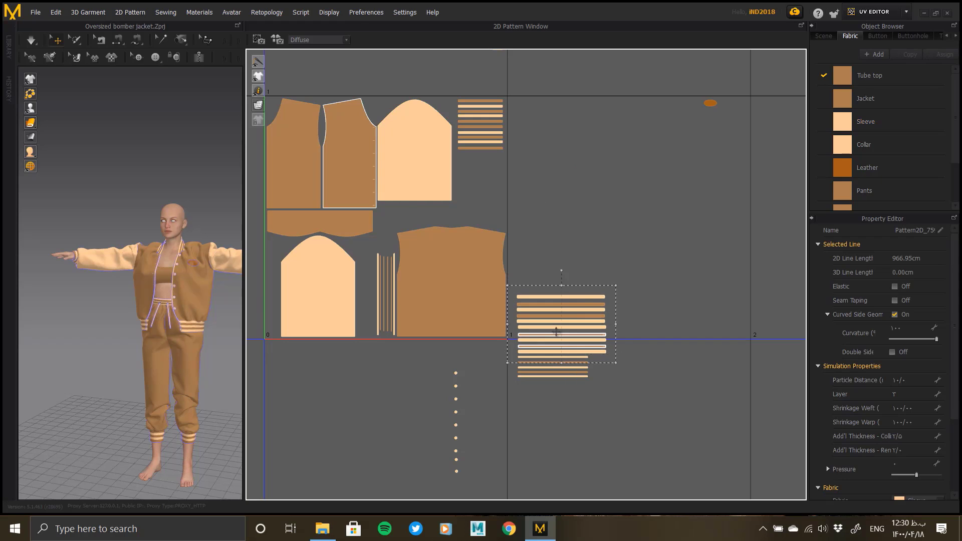
drag(566, 295, 537, 240)
Move the thin strips to the lower sleeve's left side and pack them closely inside the tile edge
drag(364, 245, 263, 280)
scroll(270, 272, up, 5)
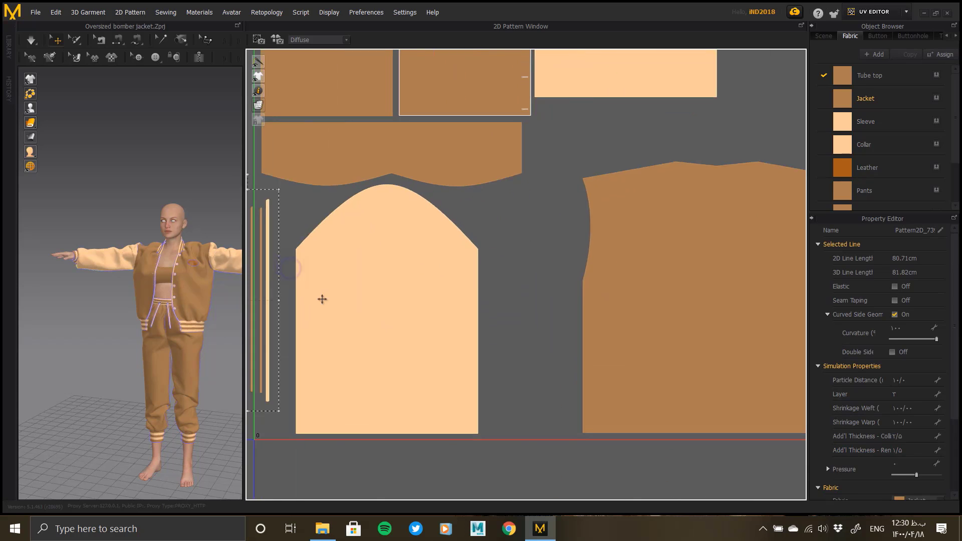
middle_drag(351, 301, 565, 282)
click(350, 229)
drag(483, 258, 492, 284)
drag(448, 231, 489, 274)
drag(441, 232, 481, 264)
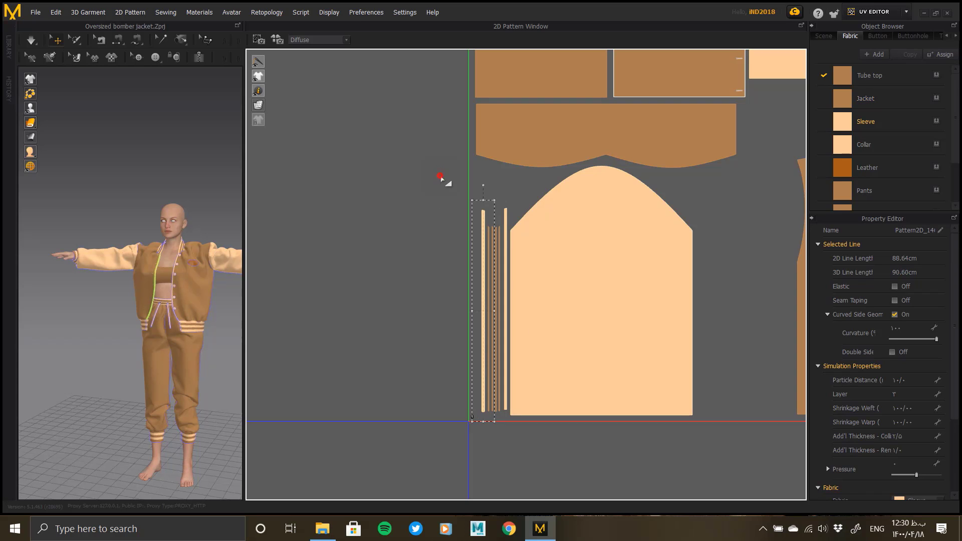
Enlarge the thin strip group to fill the height between the tube top piece and the tile's lower edge
drag(440, 177, 526, 420)
drag(470, 200, 467, 156)
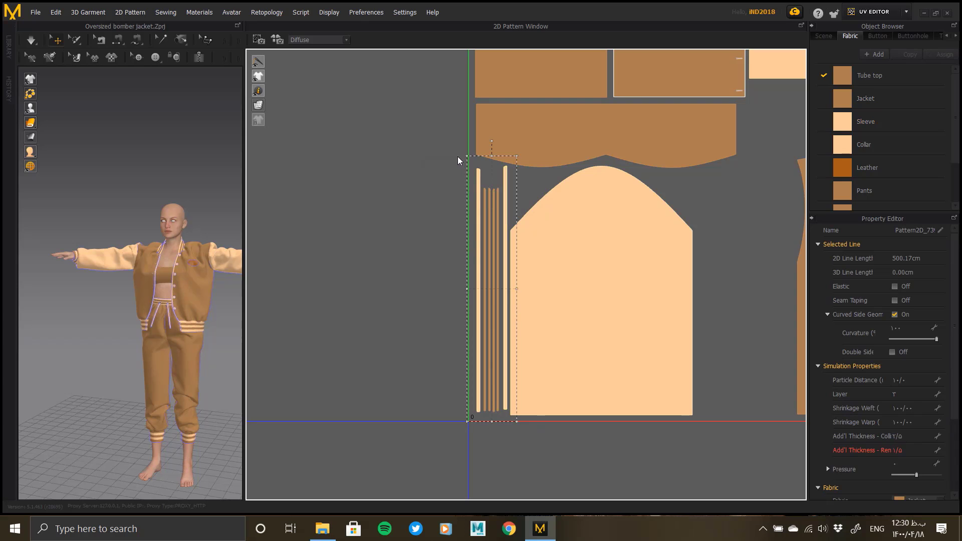
drag(486, 283, 486, 288)
click(438, 292)
Pack the ten long vertical bands outside the tile closely side by side with small gaps
scroll(529, 274, down, 5)
middle_drag(591, 294, 439, 315)
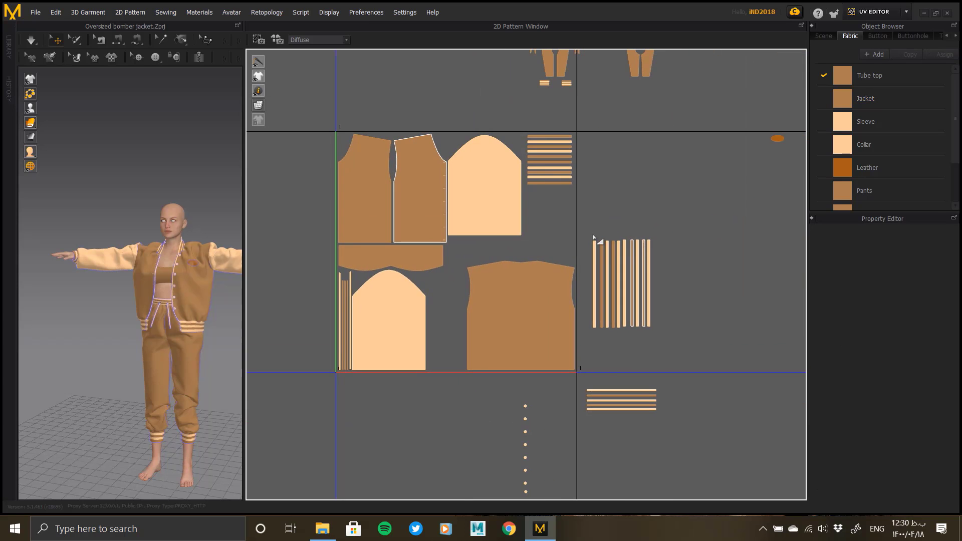
scroll(602, 271, up, 5)
click(546, 286)
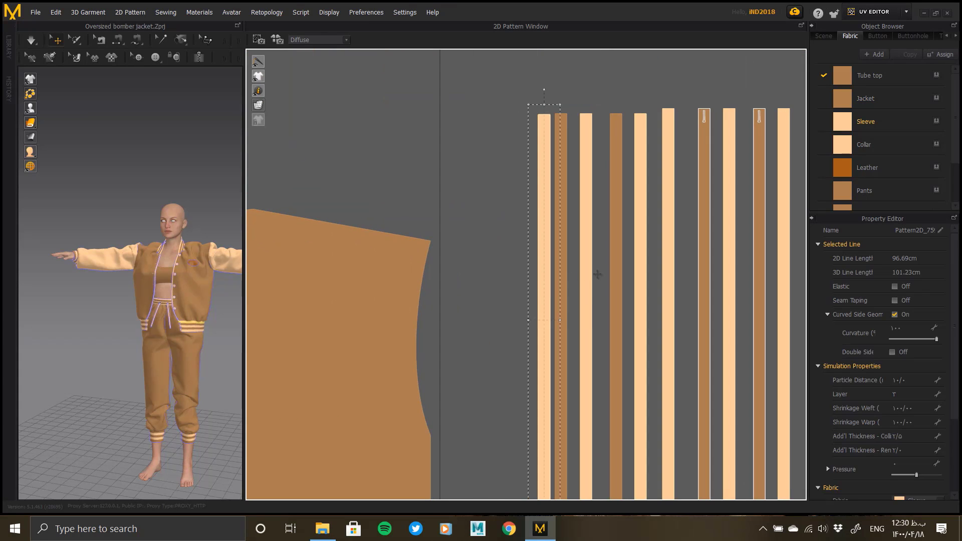
drag(586, 279, 578, 279)
mouse_move(616, 281)
mouse_down()
mouse_move(594, 281)
mouse_move(638, 279)
mouse_move(627, 283)
mouse_up()
drag(703, 282, 640, 287)
middle_drag(686, 288, 526, 279)
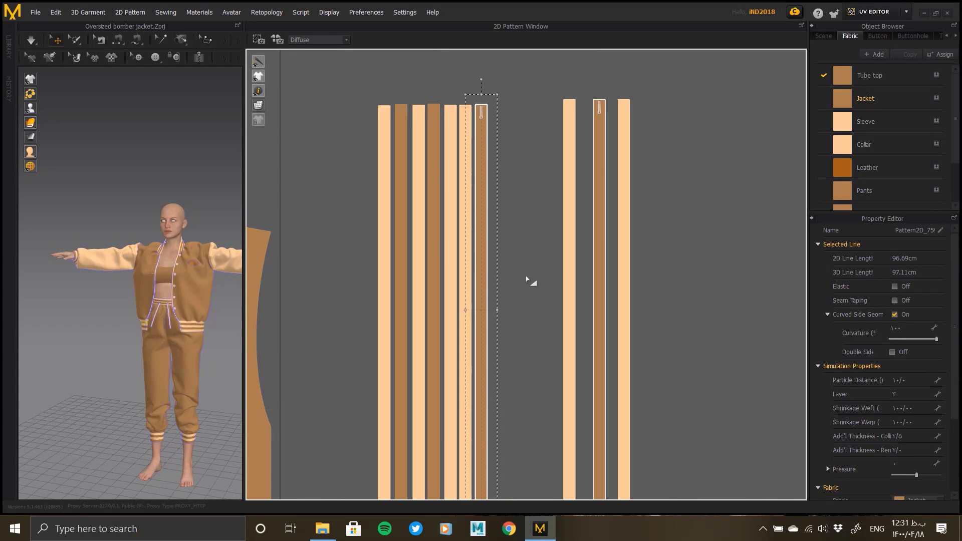
drag(569, 276, 510, 266)
drag(623, 268, 524, 275)
Move the packed group of ten vertical bands into the tile between the lower sleeve and the back panel
scroll(563, 275, down, 3)
drag(563, 157, 441, 401)
scroll(522, 377, down, 3)
middle_drag(503, 285, 688, 235)
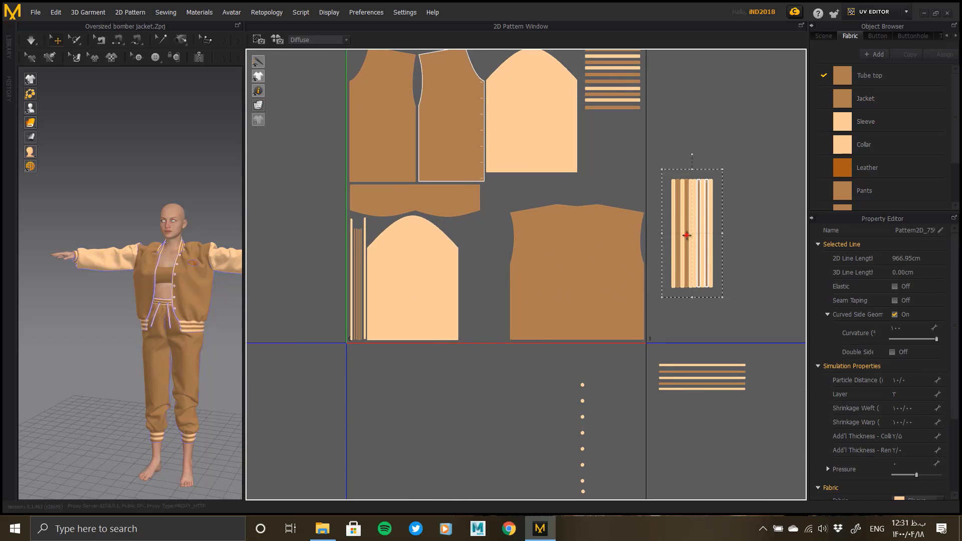
drag(686, 235, 474, 287)
scroll(476, 291, up, 2)
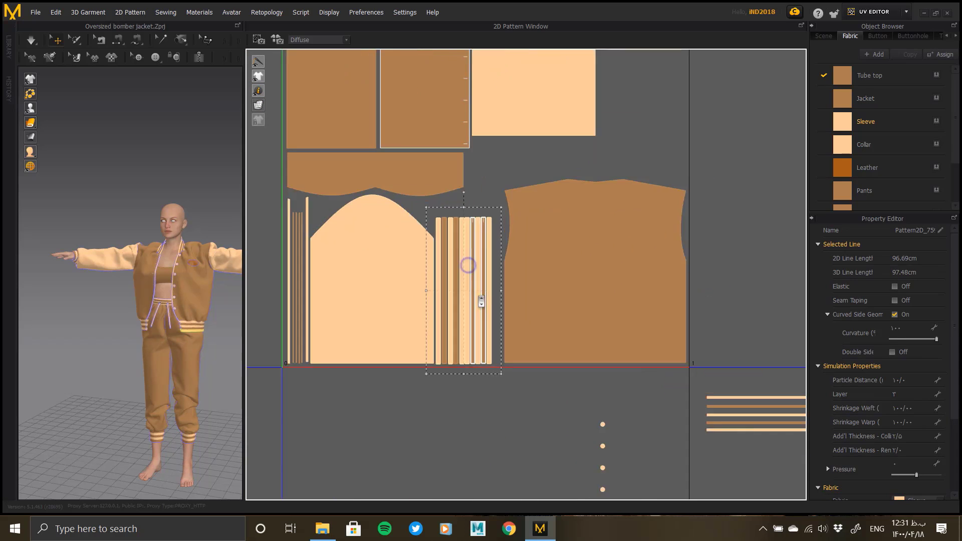
scroll(468, 266, up, 3)
click(601, 264)
Stack the five remaining horizontal bands below the tile's lower-right corner closely with small gaps
scroll(532, 281, down, 3)
middle_drag(605, 294, 376, 201)
scroll(557, 302, up, 3)
middle_drag(556, 301, 537, 303)
drag(536, 304, 536, 280)
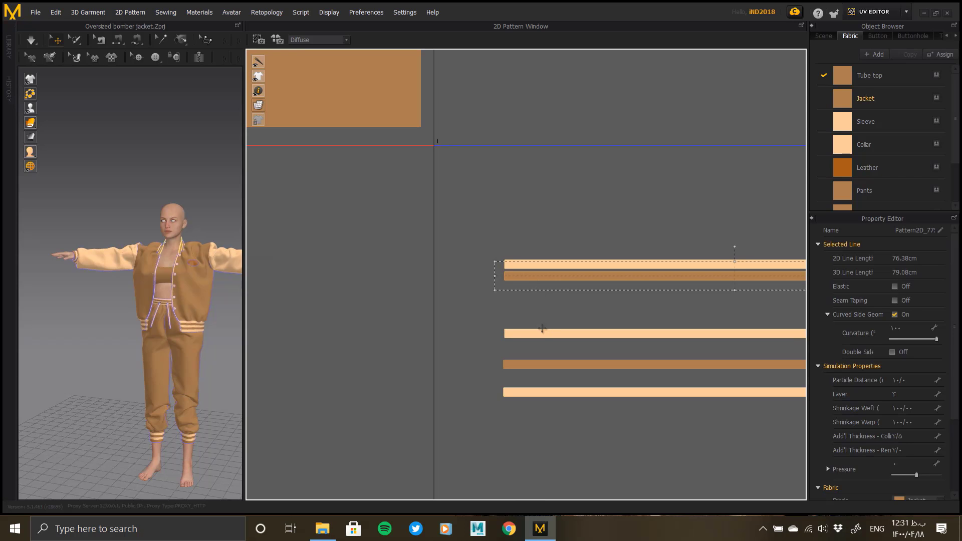
drag(542, 332, 540, 287)
drag(547, 360, 546, 297)
drag(537, 394, 536, 308)
Select the stack of five horizontal bands and place it directly beneath the upper sleeve
alt+right_drag(585, 357, 476, 281)
drag(482, 251, 724, 363)
alt+right_drag(703, 368, 622, 398)
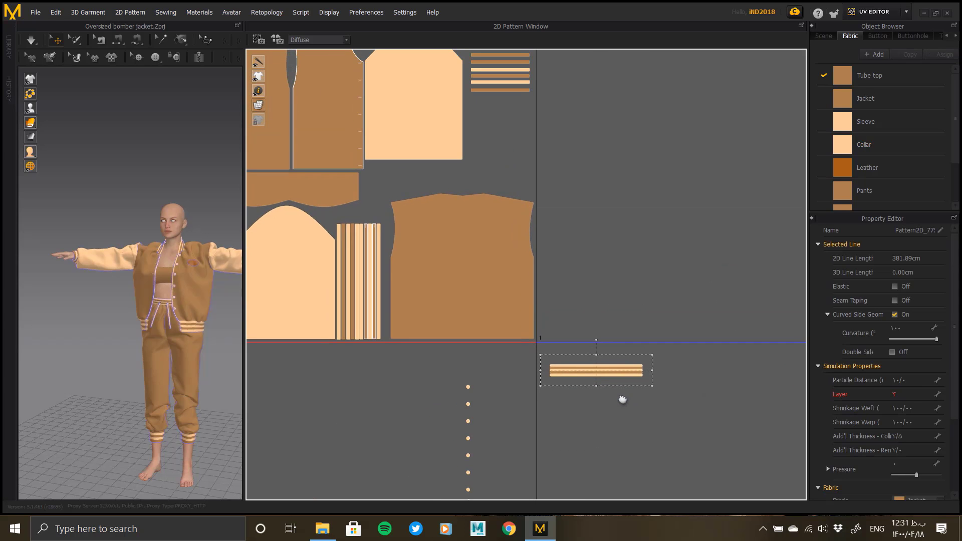
drag(598, 370, 474, 196)
drag(421, 169, 416, 170)
Move the column of button pieces from below the tile to just outside its right edge
alt+right_drag(504, 228, 442, 193)
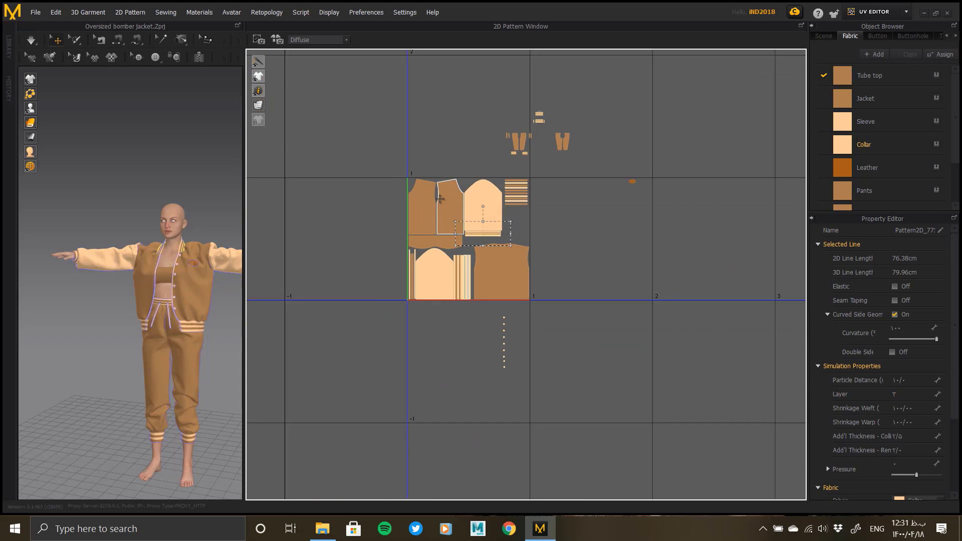
alt+middle_drag(543, 191, 544, 299)
alt+middle_drag(514, 408, 531, 344)
drag(507, 352, 535, 435)
drag(521, 411, 554, 297)
Rearrange the upper six button pieces into a row of four with two more directly beneath
alt+right_drag(508, 303, 596, 366)
alt+middle_drag(657, 277, 590, 319)
click(611, 184)
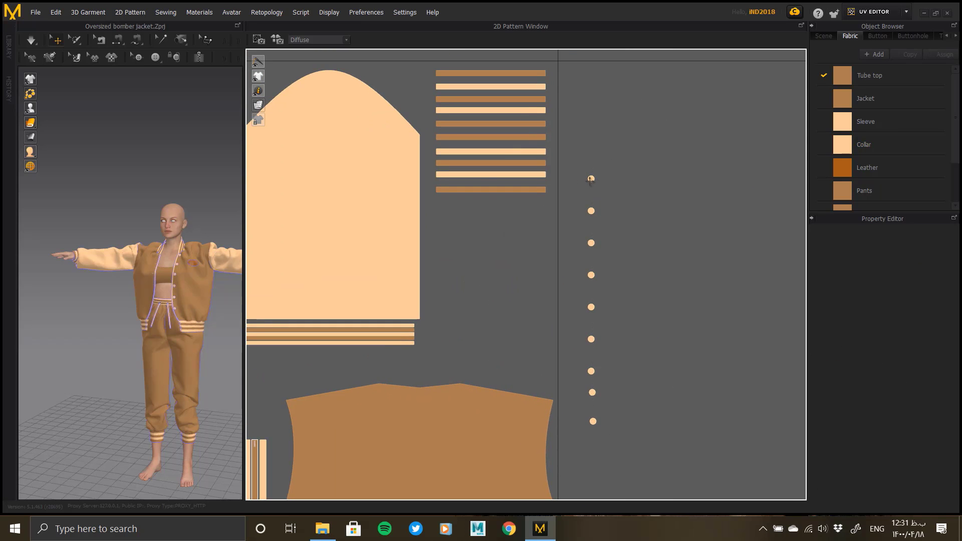
drag(593, 180, 603, 213)
drag(633, 195, 576, 216)
drag(598, 211, 607, 243)
drag(638, 219, 581, 250)
drag(601, 244, 585, 313)
drag(610, 300, 601, 332)
drag(658, 298, 589, 327)
middle_drag(600, 349, 630, 296)
Add the remaining three button pieces to the second row to form a compact cluster
scroll(616, 286, up, 6)
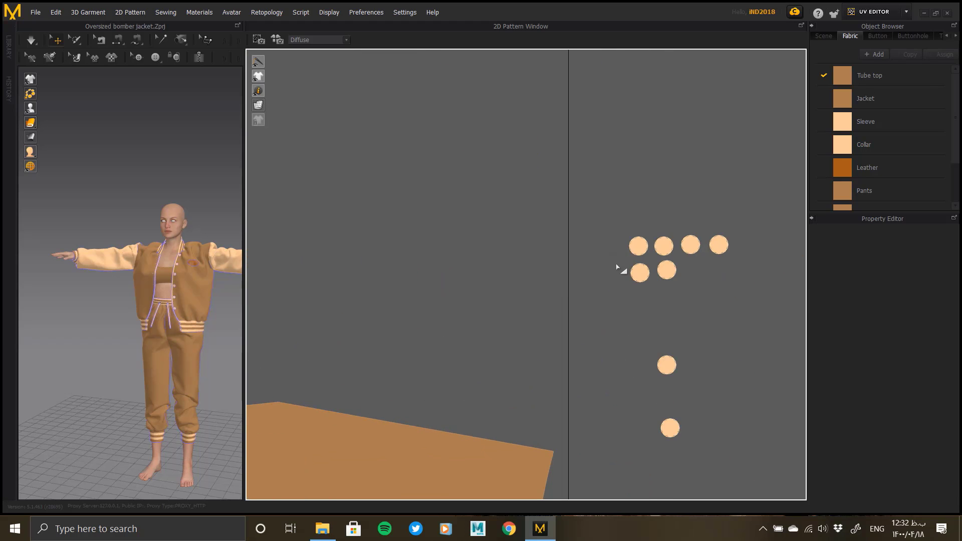
click(672, 275)
drag(668, 367, 718, 271)
scroll(699, 300, down, 3)
drag(634, 454, 660, 431)
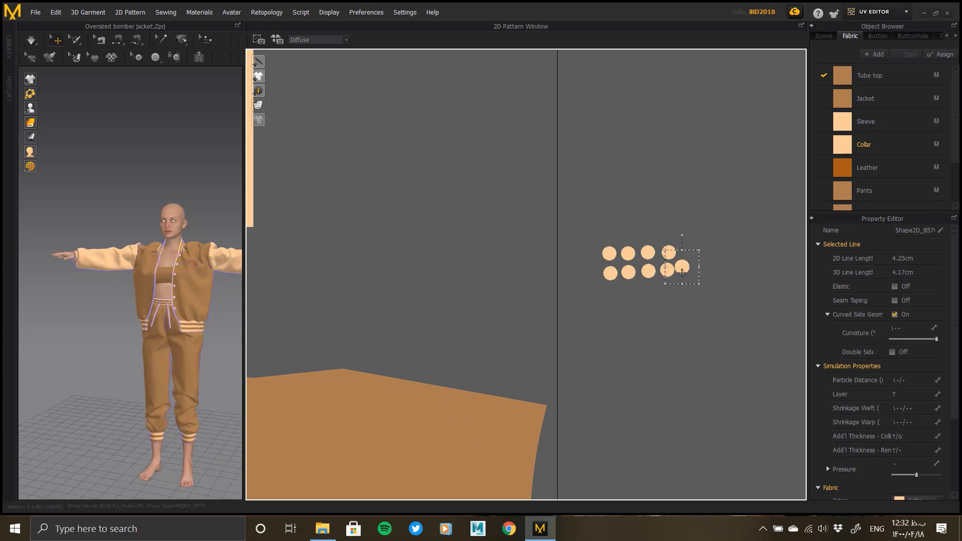
scroll(677, 278, down, 2)
scroll(647, 306, up, 3)
drag(717, 267, 724, 268)
scroll(720, 296, down, 2)
Select all nine button pieces and move them into the tile below the short cuff bands
drag(717, 305, 585, 231)
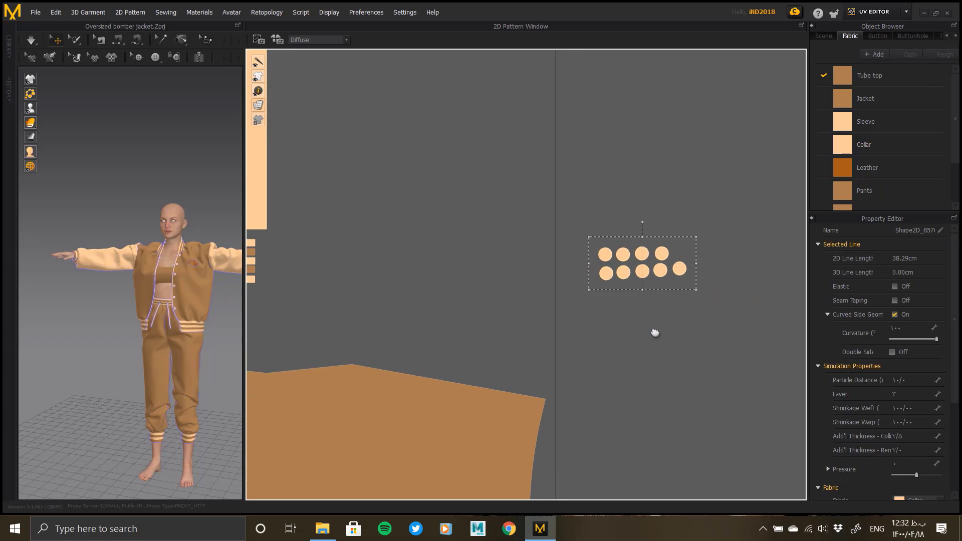
scroll(655, 333, down, 2)
drag(636, 315, 440, 145)
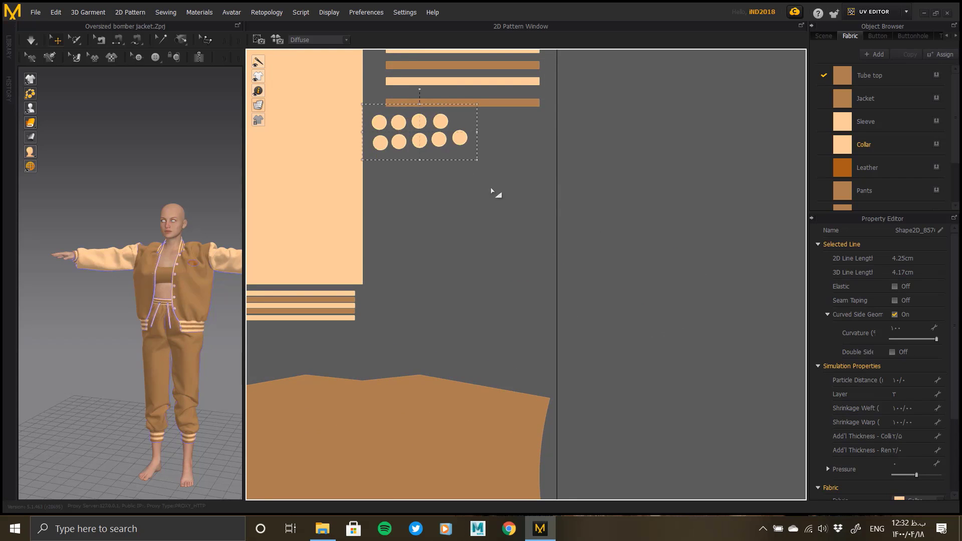
Enlarge the group of ten vertical bands to better fill the gap between the lower sleeve and the back panel
scroll(492, 192, down, 2)
middle_drag(492, 192, 548, 196)
scroll(546, 241, down, 4)
scroll(525, 298, up, 4)
drag(547, 424, 435, 172)
drag(538, 171, 578, 139)
Enlarge the five bands beneath the upper sleeve and move the button cluster down beside the sleeve's lower-right corner
middle_drag(591, 212, 467, 408)
drag(564, 297, 643, 345)
middle_drag(708, 276, 677, 374)
drag(602, 315, 503, 270)
drag(547, 294, 544, 385)
Enlarge the ten short cuff bands to span from the upper sleeve to the tile's right edge and nudge them into place
drag(669, 314, 517, 135)
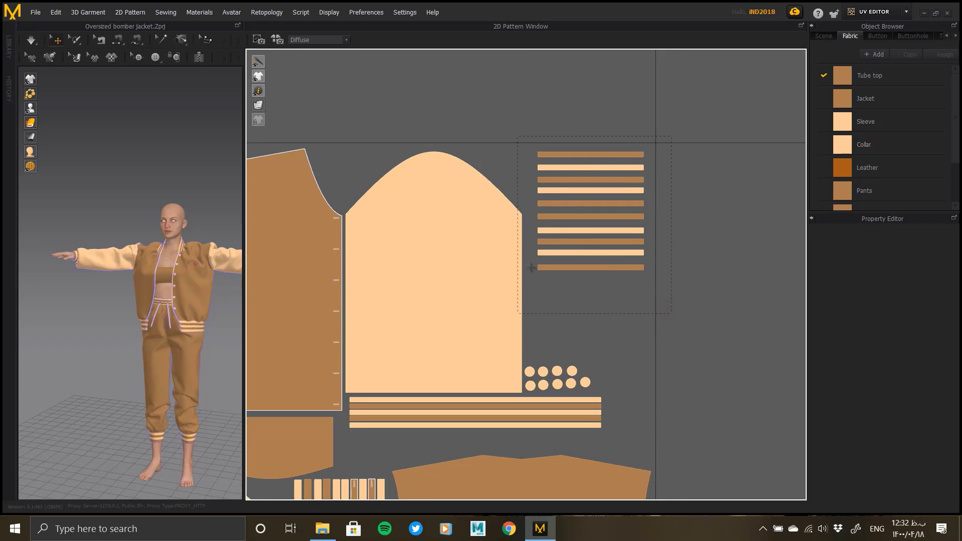
drag(528, 281, 515, 301)
drag(651, 296, 661, 307)
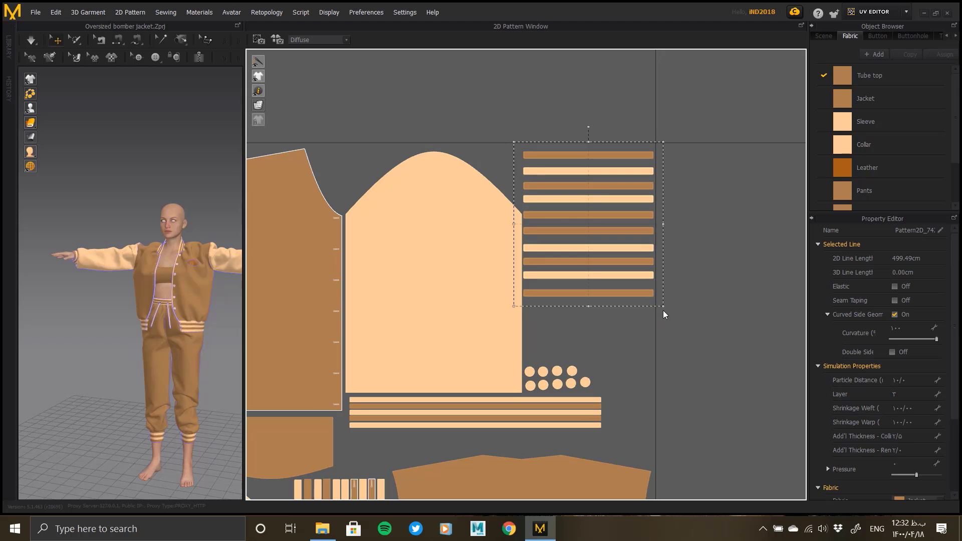
scroll(619, 238, up, 3)
click(615, 225)
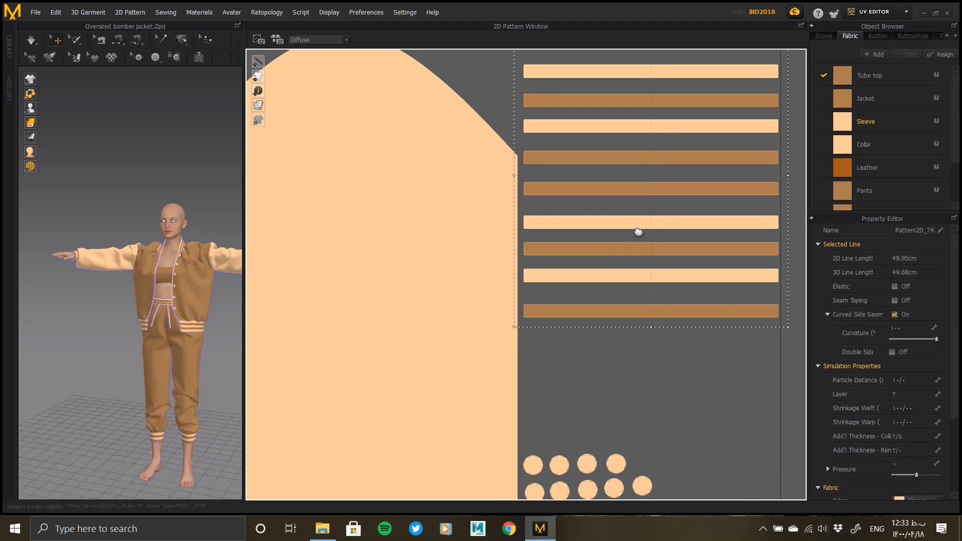
middle_drag(639, 232, 575, 338)
drag(559, 210, 556, 201)
click(776, 226)
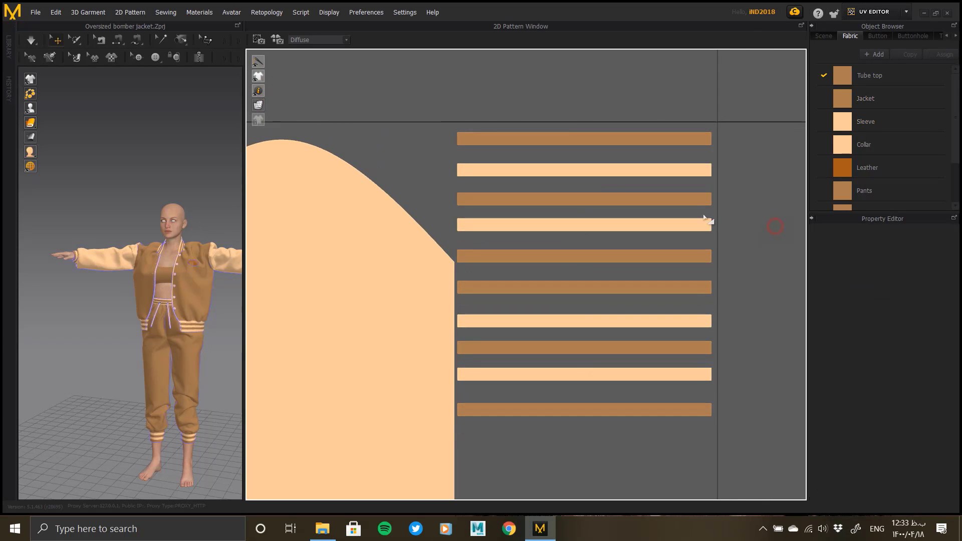
Close the gaps between the upper six cuff bands and raise them as a stack to the tile's upper edge
scroll(556, 262, down, 3)
scroll(518, 344, up, 4)
drag(541, 242, 541, 220)
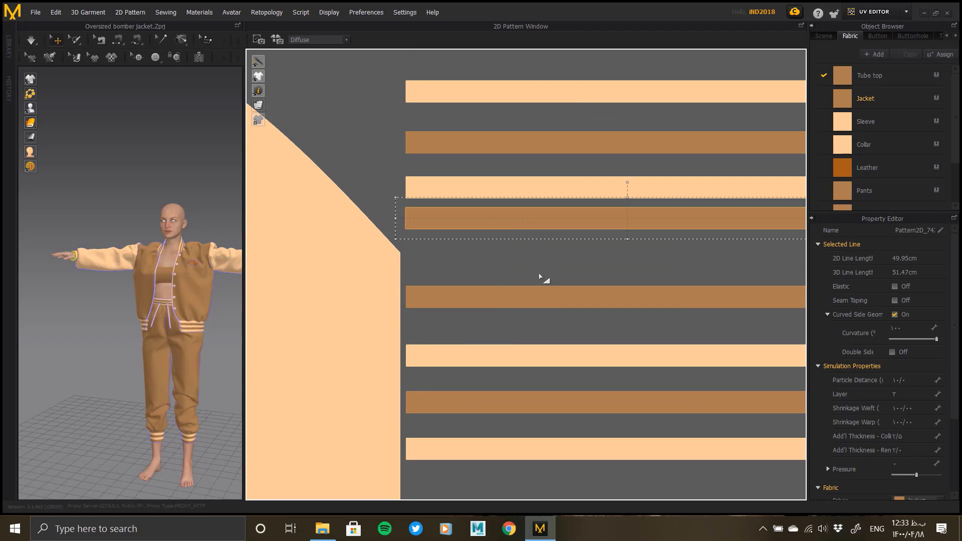
drag(542, 290, 541, 239)
drag(562, 147, 561, 167)
drag(587, 98, 585, 143)
scroll(625, 91, down, 3)
middle_drag(626, 92, 576, 184)
drag(584, 161, 583, 197)
middle_drag(578, 320, 575, 296)
drag(449, 135, 532, 246)
drag(589, 218, 590, 177)
Stack the remaining four cuff bands closely beneath the upper six
scroll(555, 315, down, 2)
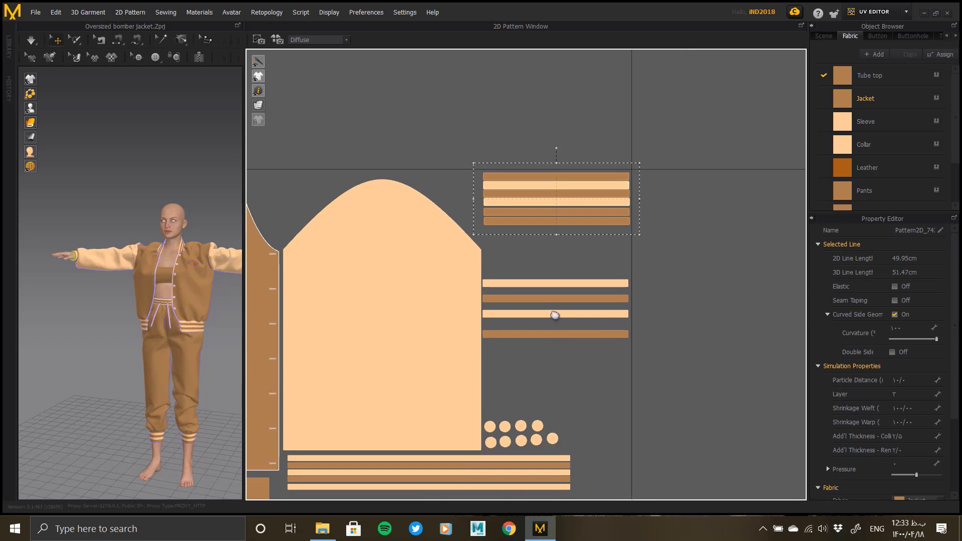
scroll(555, 315, up, 2)
drag(548, 227, 547, 152)
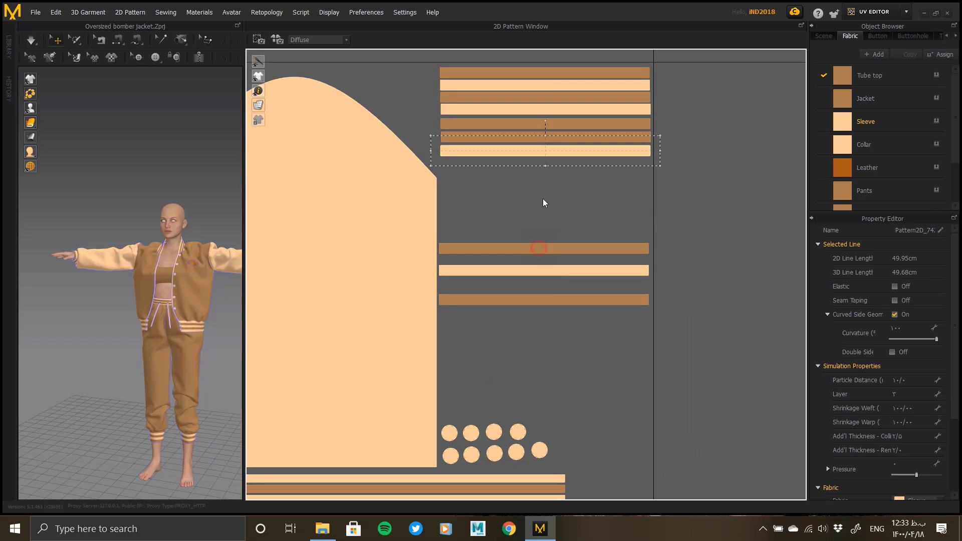
drag(543, 199, 540, 163)
drag(542, 268, 543, 173)
drag(550, 297, 554, 189)
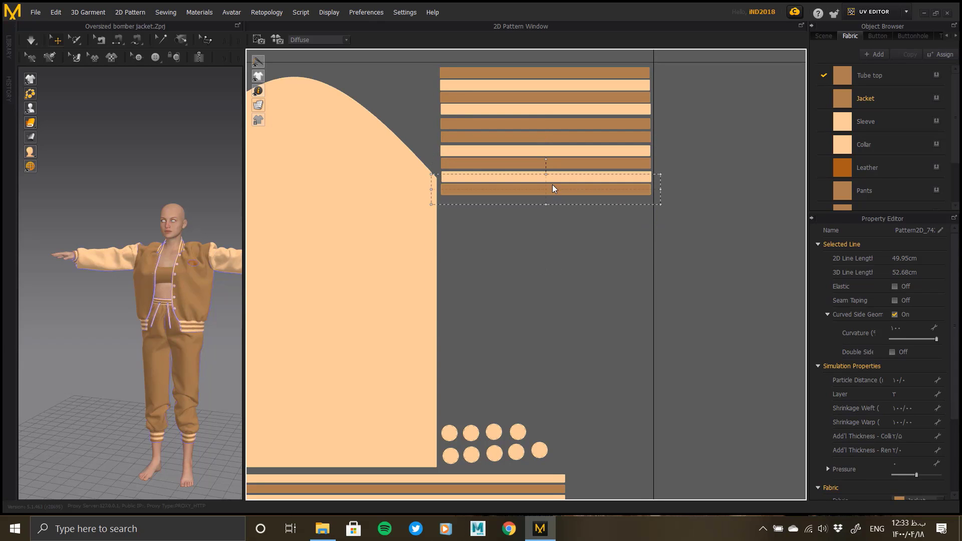
Place the leather oval patch directly beneath the stacked cuff bands and enlarge it to nearly fill the band width
scroll(525, 273, down, 10)
middle_drag(503, 361, 525, 329)
scroll(629, 163, up, 2)
middle_drag(752, 235, 682, 230)
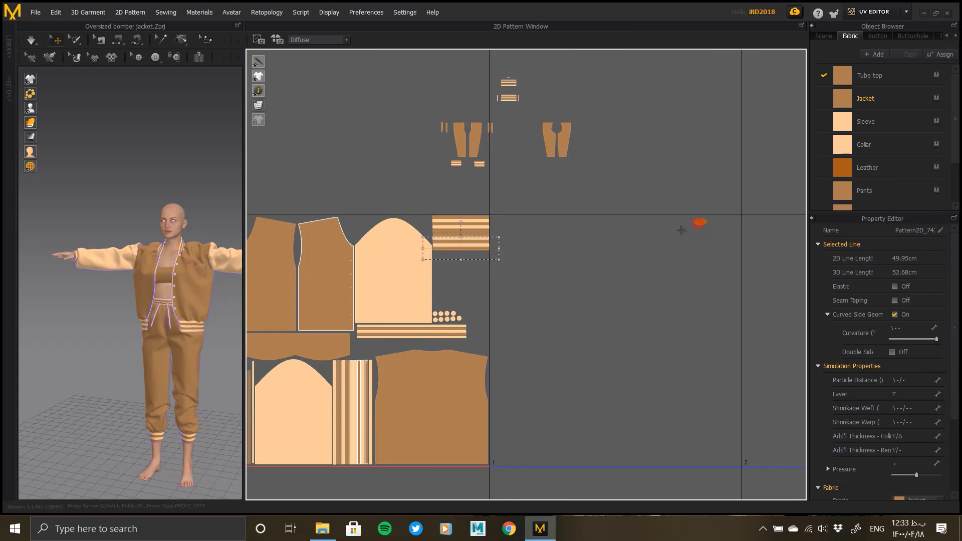
drag(458, 269, 494, 289)
scroll(494, 306, up, 3)
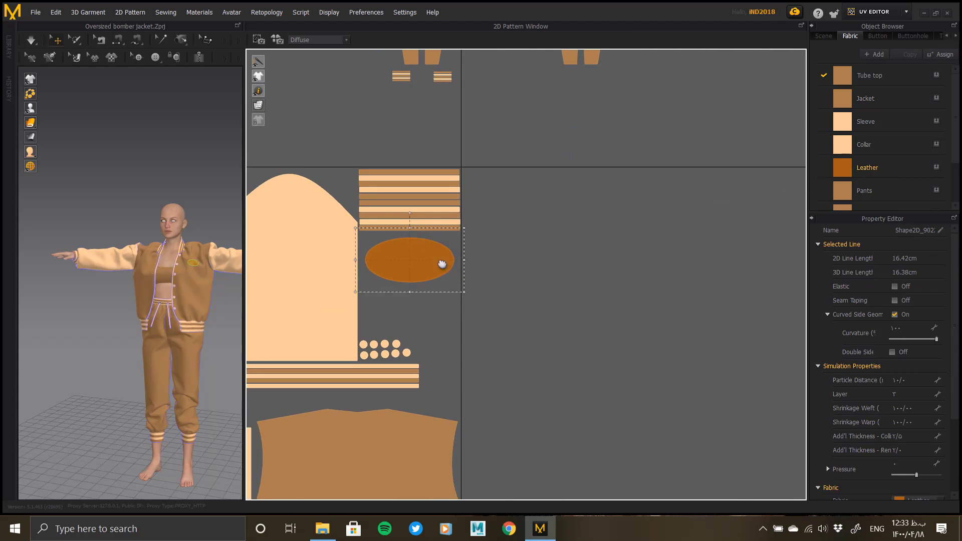
click(611, 349)
middle_drag(441, 264, 545, 324)
Move all the pants pieces as a group out beside the jacket tile and enlarge them together
scroll(611, 350, down, 7)
drag(494, 201, 587, 276)
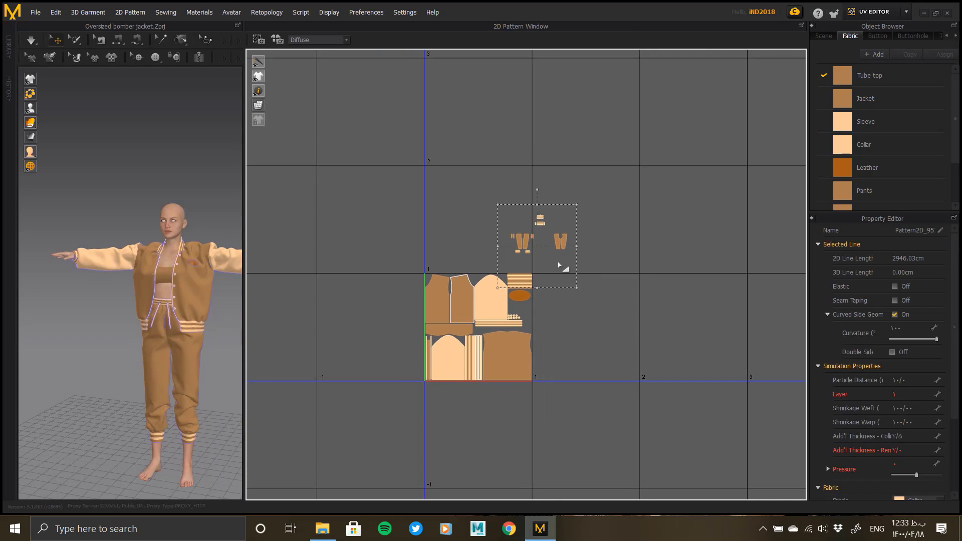
drag(479, 186, 598, 360)
drag(616, 325, 734, 245)
middle_drag(708, 237, 495, 208)
click(526, 210)
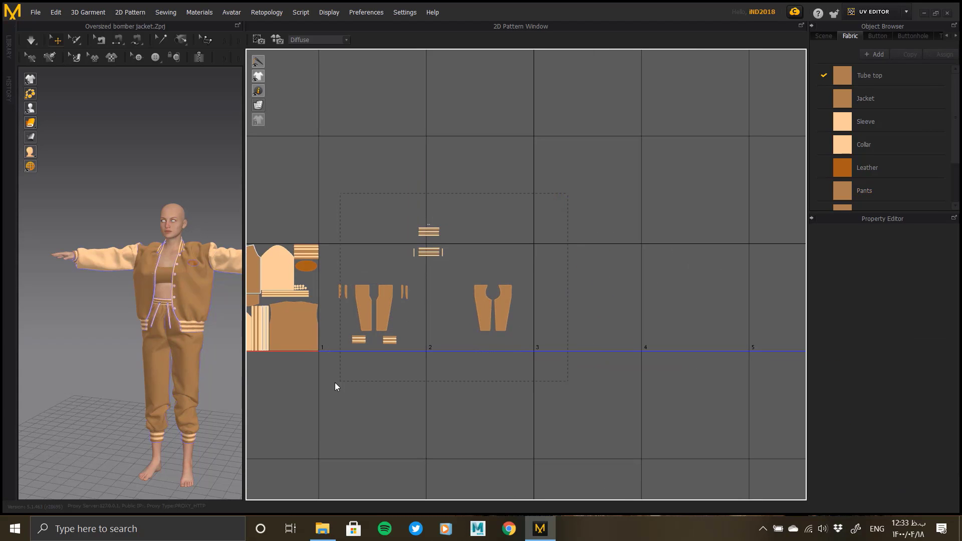
drag(336, 386, 615, 167)
middle_drag(497, 278, 563, 282)
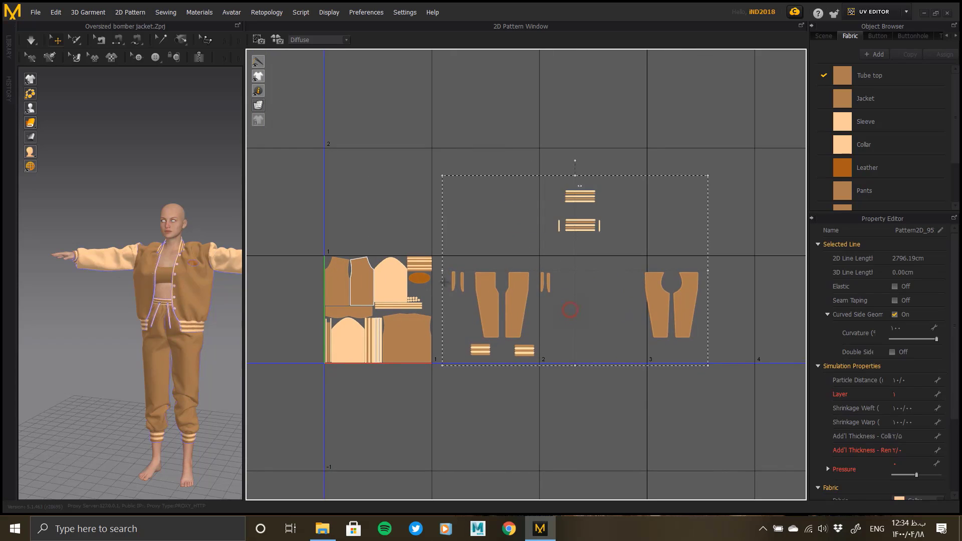
Gather the four narrow pocket pieces above and between the pant legs and move both ankle band stacks up beside the waistbands
click(569, 309)
drag(470, 295, 448, 265)
drag(454, 281, 565, 266)
drag(552, 300, 555, 261)
drag(464, 335, 539, 192)
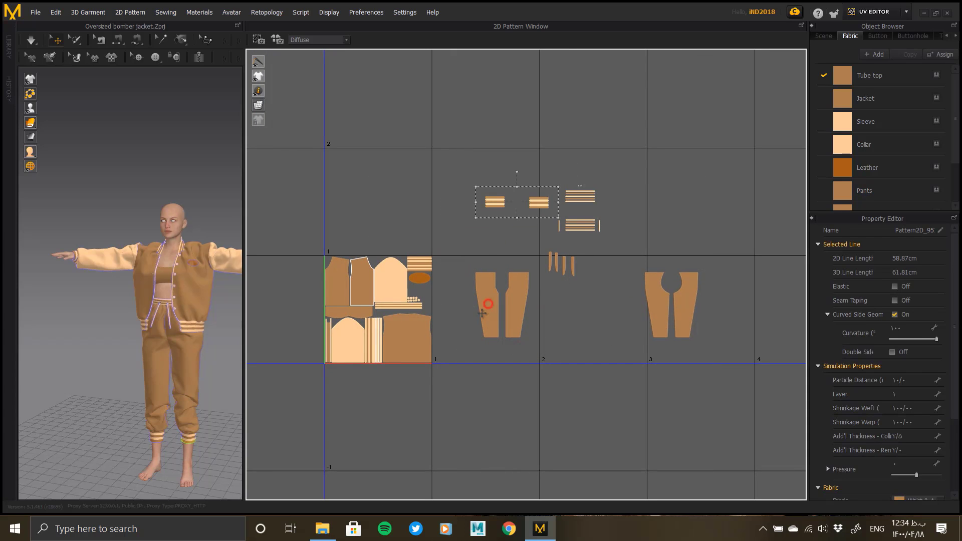
Place the two front pant legs in the lower-left and lower-right corners of the 1–2 tile
drag(488, 306, 457, 320)
mouse_move(515, 310)
mouse_down()
mouse_move(505, 314)
mouse_move(528, 323)
mouse_move(523, 313)
mouse_up()
scroll(527, 322, up, 6)
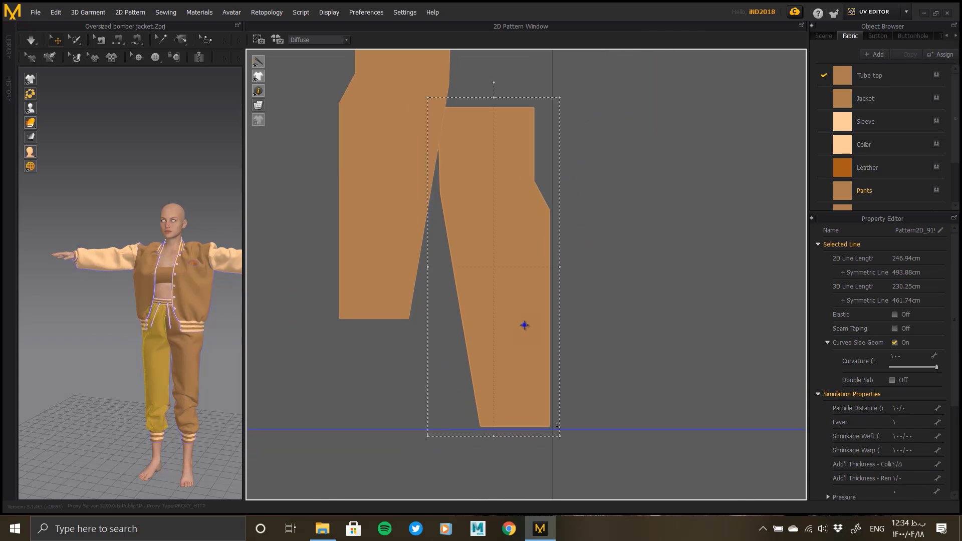
scroll(525, 310, down, 3)
drag(443, 230, 281, 284)
scroll(310, 286, up, 4)
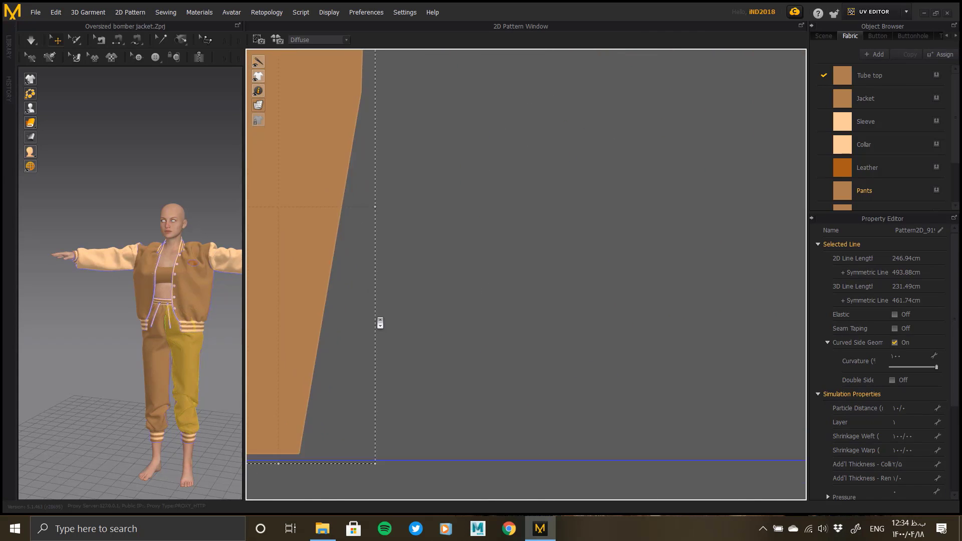
middle_drag(369, 324, 570, 288)
scroll(569, 287, down, 6)
middle_drag(642, 285, 426, 381)
scroll(473, 374, up, 4)
scroll(473, 375, down, 4)
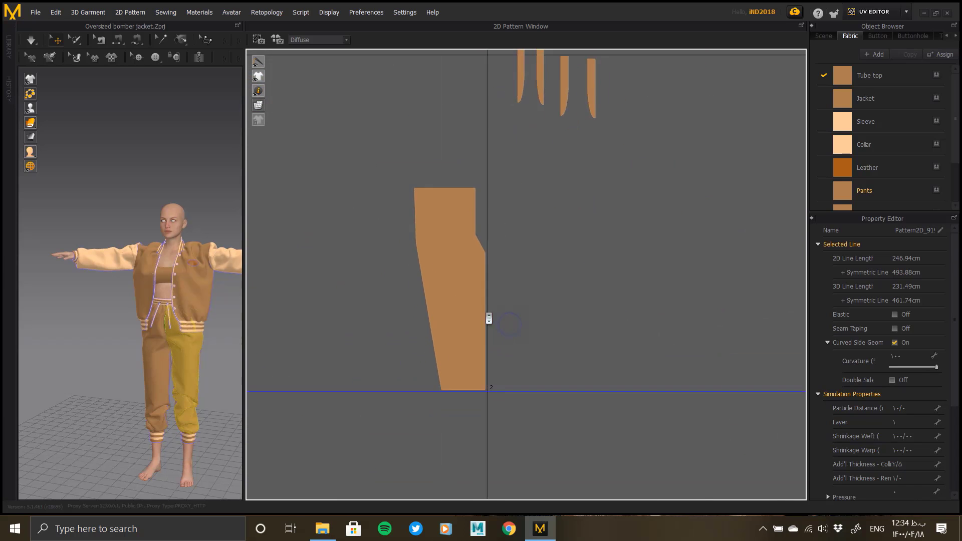
Place the two back pant legs side by side between the front legs along the baseline of the 1–2 tile
drag(721, 249, 437, 297)
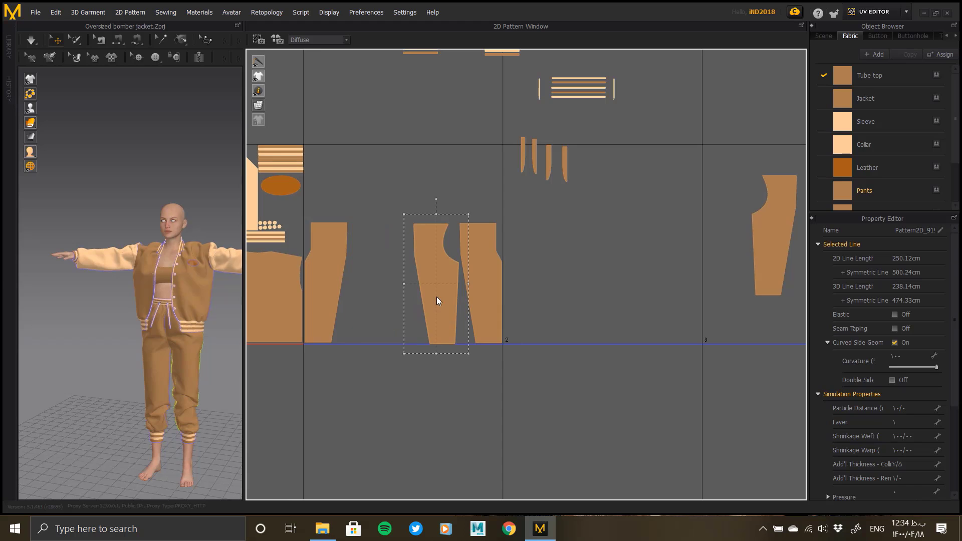
drag(782, 250, 396, 295)
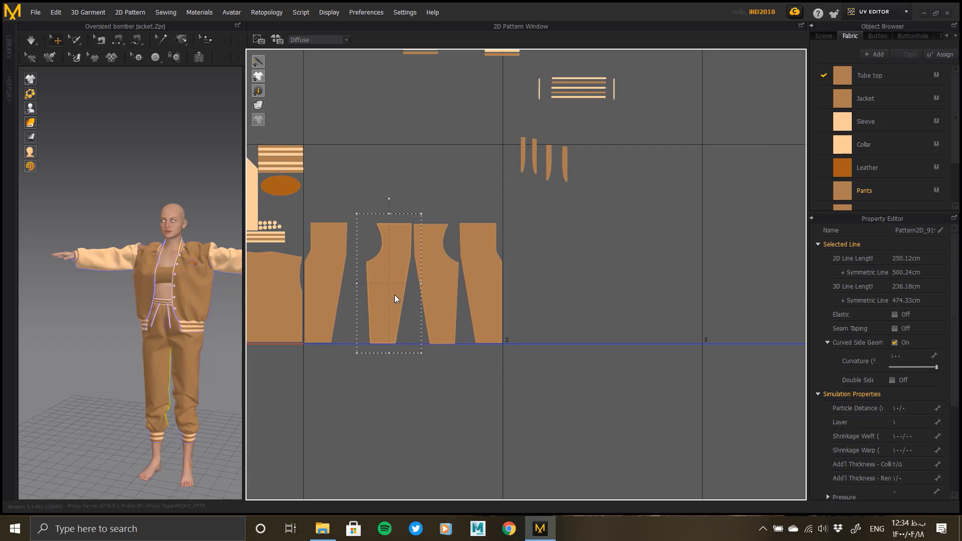
scroll(393, 302, up, 3)
middle_drag(505, 326, 548, 253)
middle_drag(340, 249, 465, 275)
drag(466, 276, 482, 255)
Select all the pants pieces, enlarge them together and align the leftmost leg with the lower-left corner of the 1–2 tile
scroll(482, 254, down, 3)
drag(450, 145, 447, 150)
scroll(454, 306, down, 5)
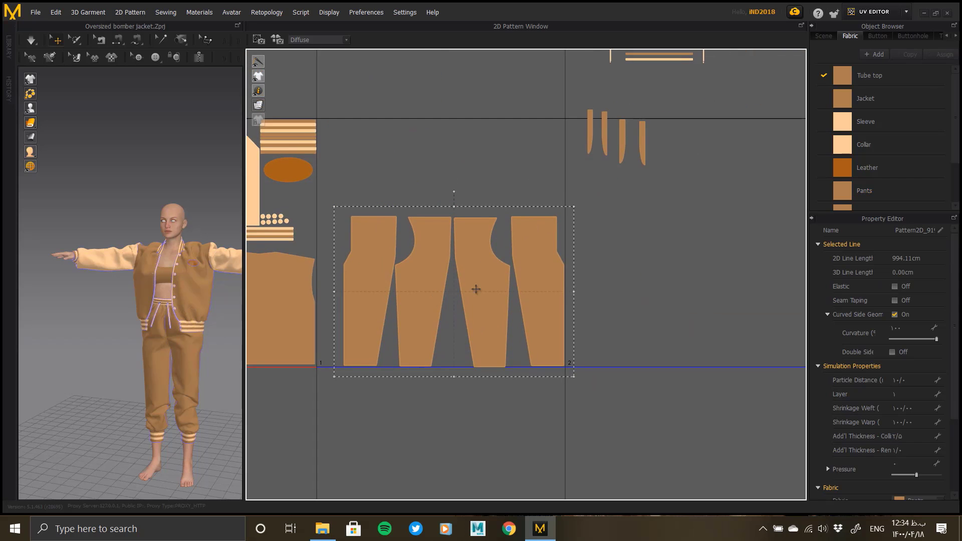
shift+drag(610, 145, 474, 240)
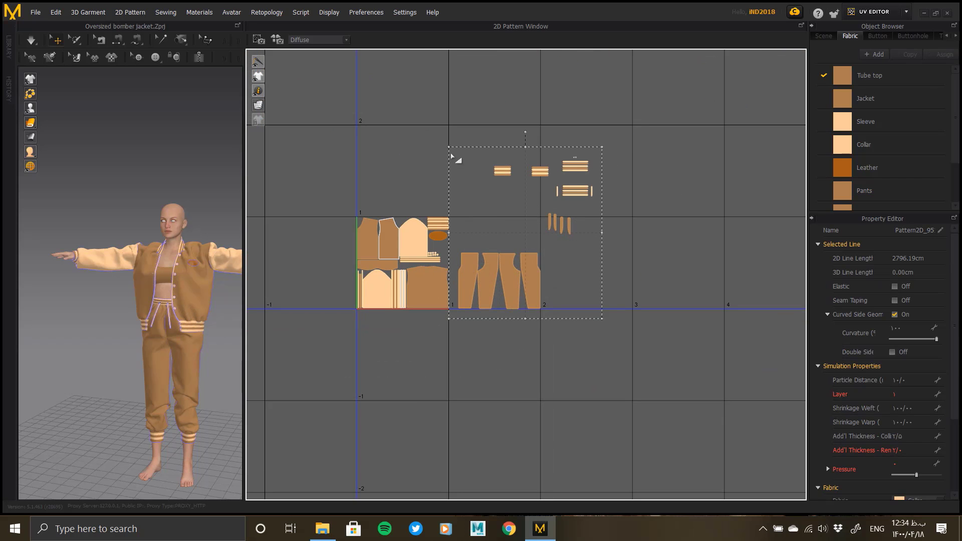
scroll(486, 283, up, 6)
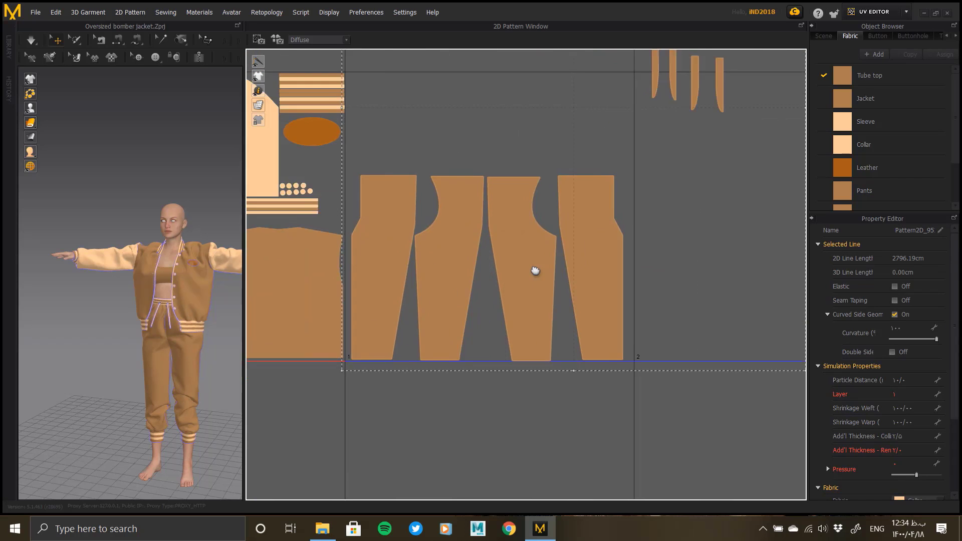
drag(420, 288, 418, 288)
scroll(473, 314, down, 2)
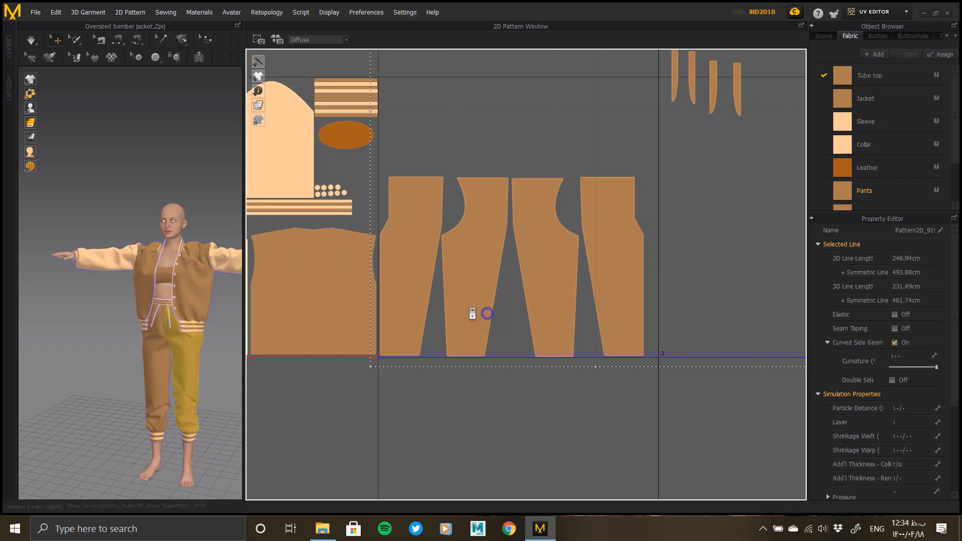
Enlarge the whole pants group further so the four legs span the 1–2 tile, and nudge the outer leg to the edge
middle_drag(757, 126, 705, 179)
middle_drag(776, 67, 724, 190)
drag(691, 63, 741, 43)
middle_drag(474, 406, 569, 271)
scroll(604, 356, up, 4)
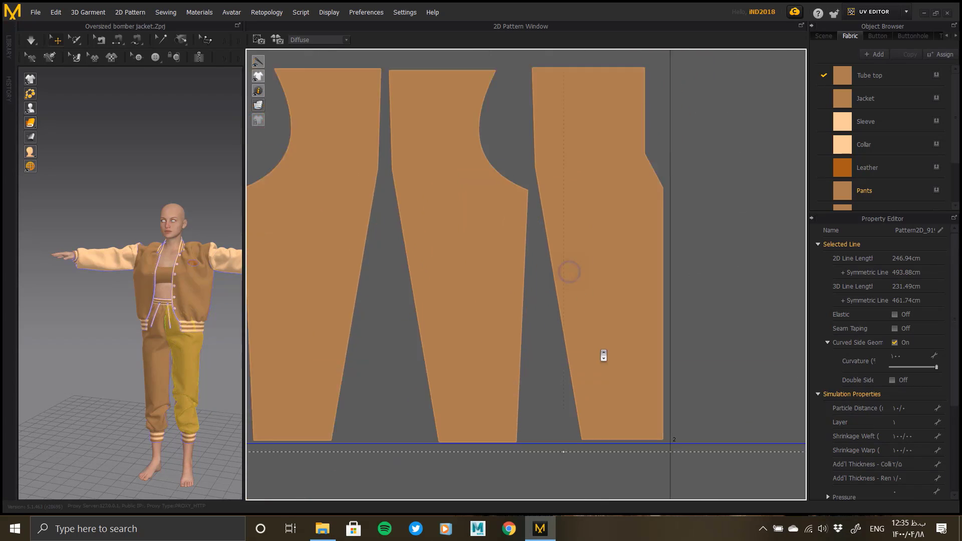
middle_drag(604, 357, 574, 278)
scroll(595, 316, up, 3)
drag(607, 318, 618, 323)
scroll(646, 360, down, 7)
middle_drag(646, 360, 551, 341)
scroll(434, 320, up, 5)
click(574, 314)
scroll(584, 285, down, 7)
middle_drag(589, 231, 524, 306)
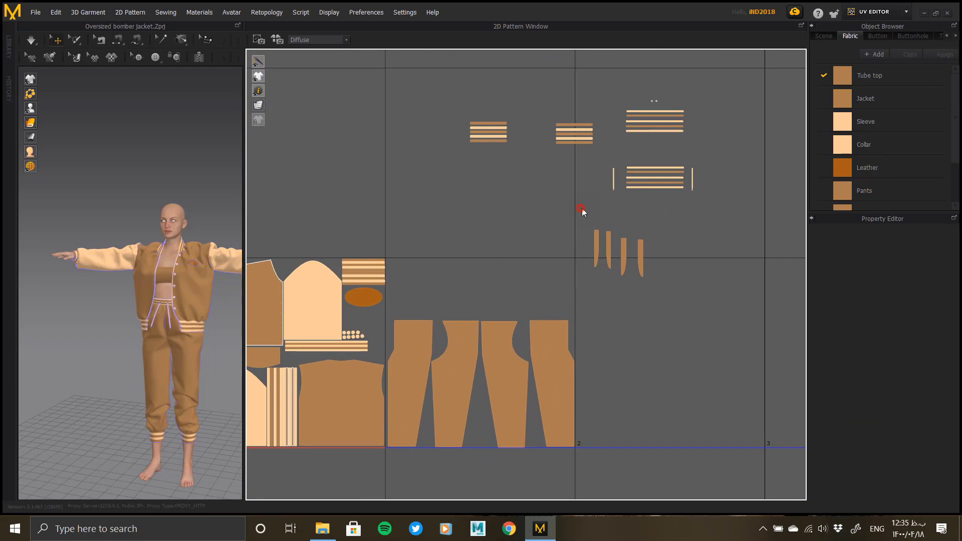
Bring the four narrow pocket pieces together in a tight row
drag(620, 277, 618, 282)
drag(609, 246, 646, 254)
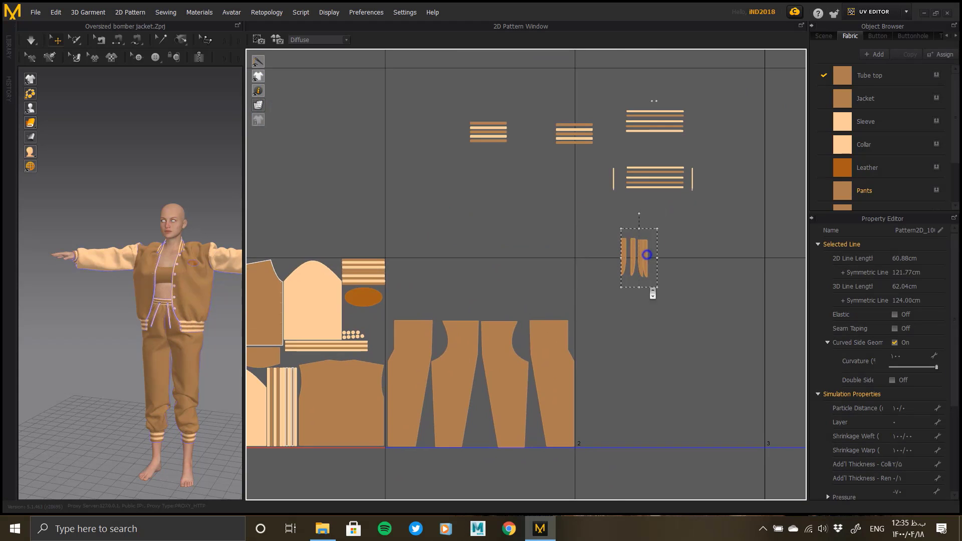
scroll(639, 267, up, 6)
drag(672, 211, 689, 211)
drag(629, 200, 619, 200)
Move the row of four pocket pieces into the upper-right corner of the 1–2 tile
scroll(581, 214, down, 6)
middle_drag(563, 224, 602, 249)
drag(644, 257, 565, 313)
drag(593, 288, 517, 306)
Move the two ankle band stacks side by side into the upper-left corner of the 1–2 tile
drag(423, 141, 473, 186)
drag(454, 166, 376, 303)
drag(501, 145, 565, 189)
drag(541, 170, 415, 304)
Place one waistband stack beside the ankle bands and the other beneath them
drag(578, 141, 466, 307)
drag(584, 193, 648, 237)
drag(622, 213, 387, 326)
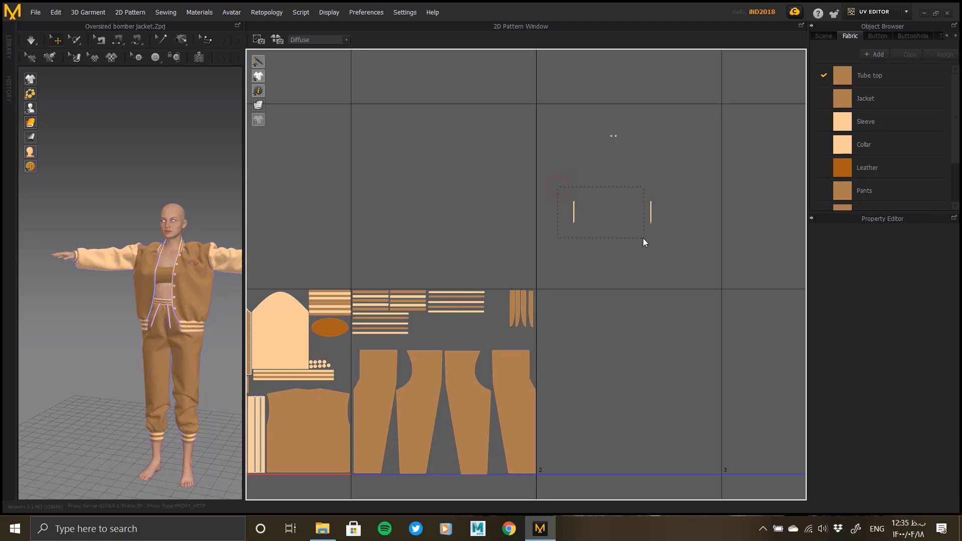
Move the two drawstring strips with their tips next to each other beside the lower waistband stack
click(573, 213)
drag(632, 217, 646, 213)
drag(669, 194, 636, 234)
drag(646, 212, 416, 326)
scroll(431, 328, up, 8)
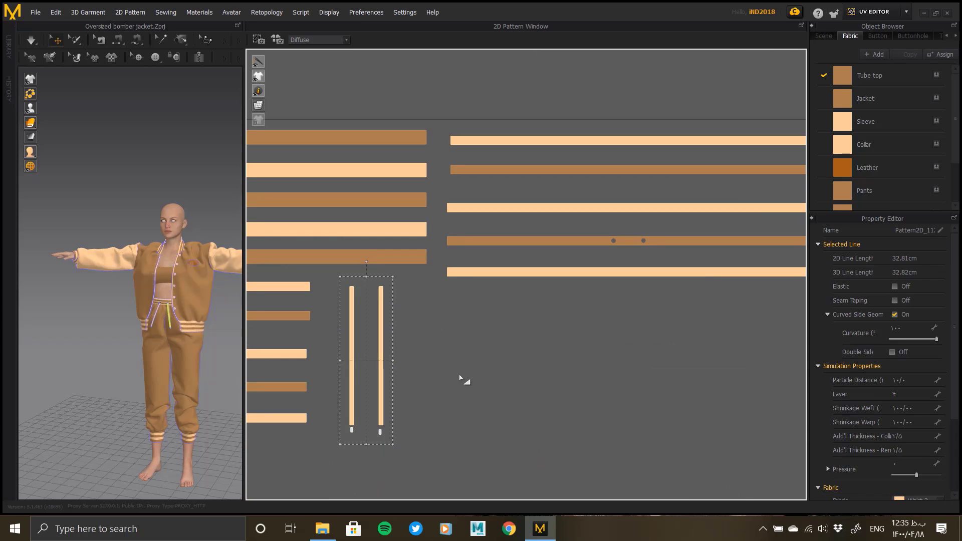
Enlarge the two metal drawstring tips and set them side by side below the drawstring strips
click(420, 391)
drag(391, 437, 348, 430)
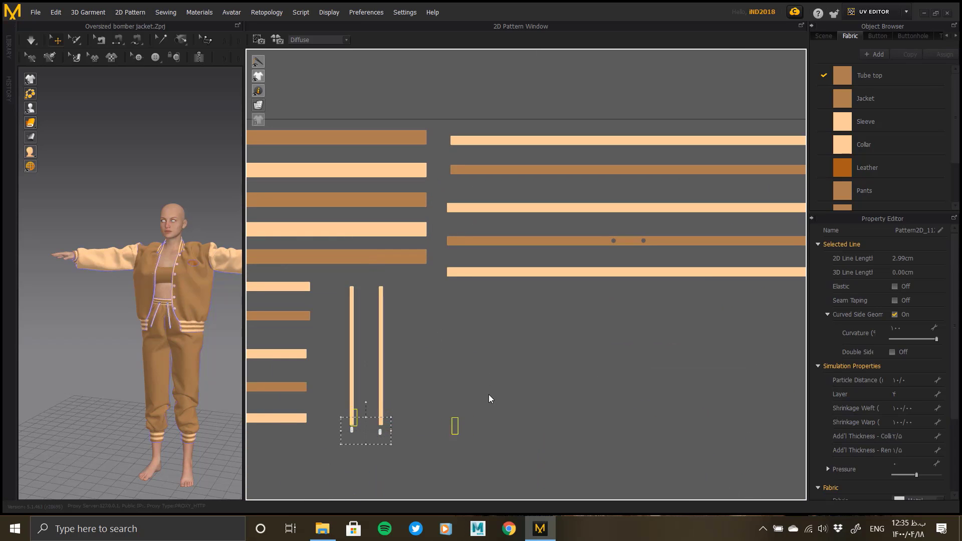
drag(489, 395, 493, 394)
click(462, 347)
drag(351, 411, 348, 434)
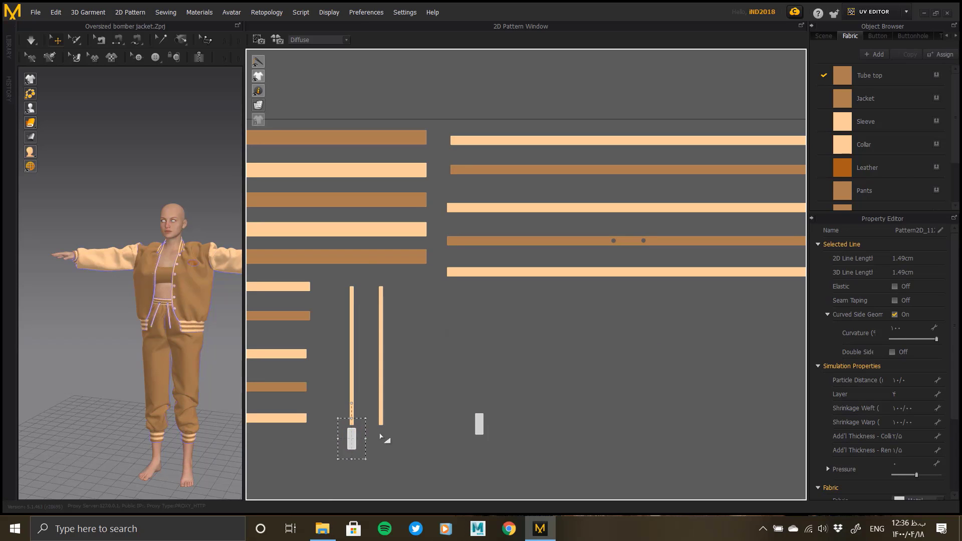
drag(477, 428, 365, 442)
Turn both drawstring strips horizontal, enlarge them and lay them beside the lower waistband stack
click(381, 375)
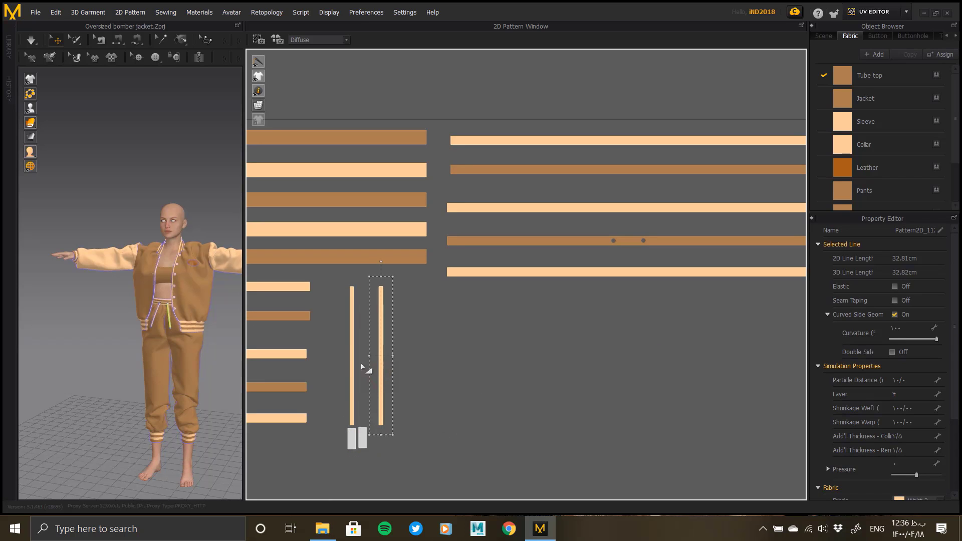
shift+click(352, 353)
drag(367, 261, 407, 284)
drag(472, 325, 638, 447)
scroll(552, 281, down, 10)
scroll(618, 124, up, 5)
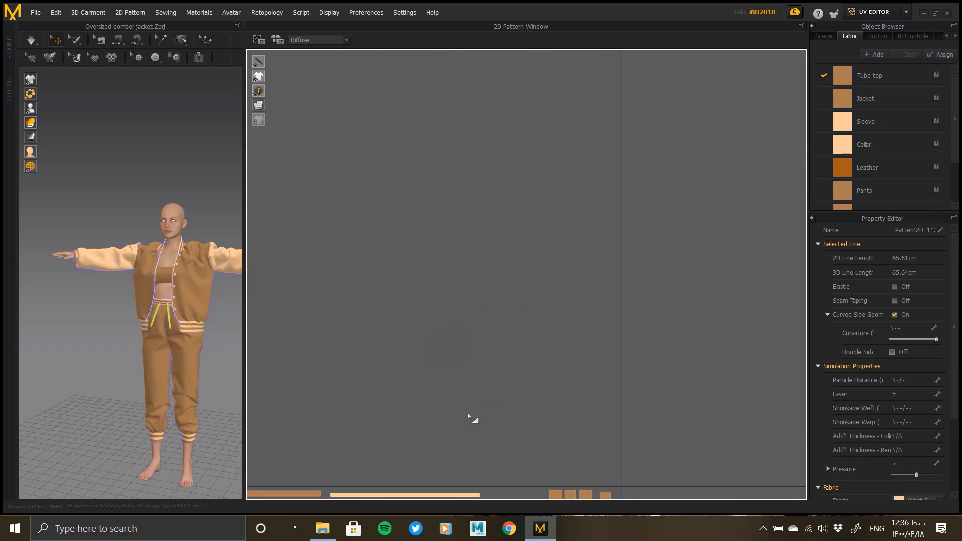
middle_drag(473, 419, 517, 310)
scroll(551, 276, down, 5)
scroll(644, 273, down, 8)
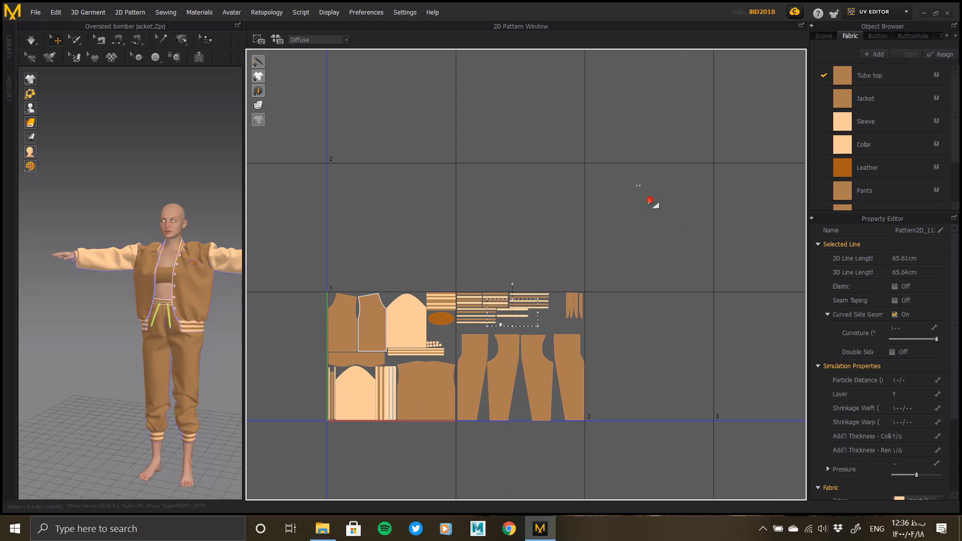
Move the two metal eyelet rings beneath the drawstring strips, enlarge them and place them next to the drawstring tips
drag(650, 200, 627, 173)
drag(639, 185, 520, 322)
scroll(564, 301, up, 5)
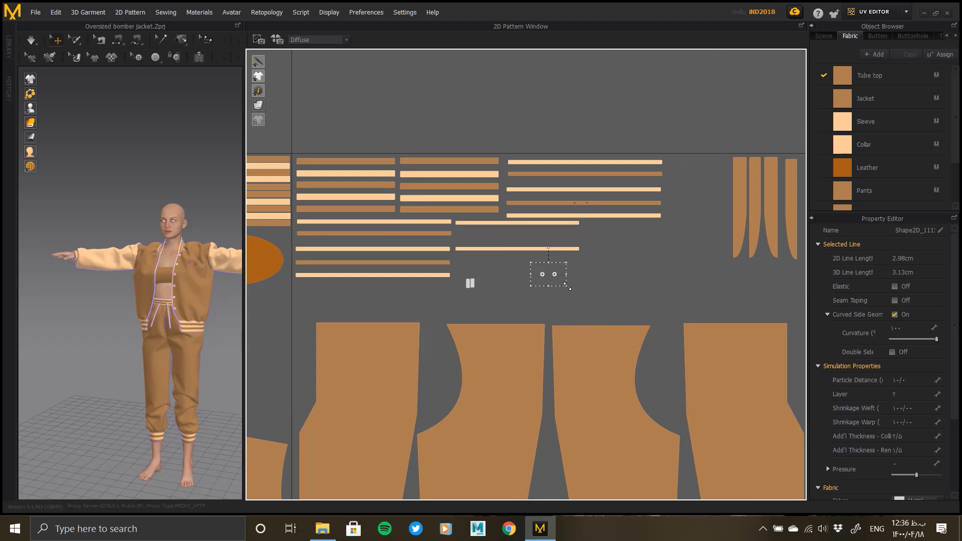
drag(567, 287, 488, 271)
click(622, 234)
middle_drag(589, 283, 582, 251)
scroll(623, 365, down, 3)
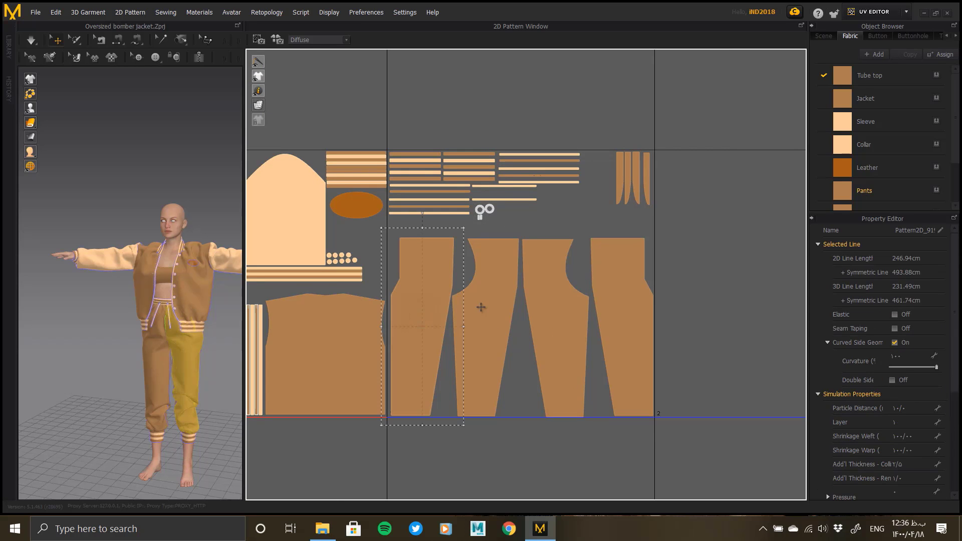
Deselect the pattern pieces, switch from the UV Editor to the Simulation workspace and proceed past the memory space warning
click(704, 265)
right_drag(152, 346, 132, 346)
scroll(545, 329, down, 10)
scroll(593, 346, up, 5)
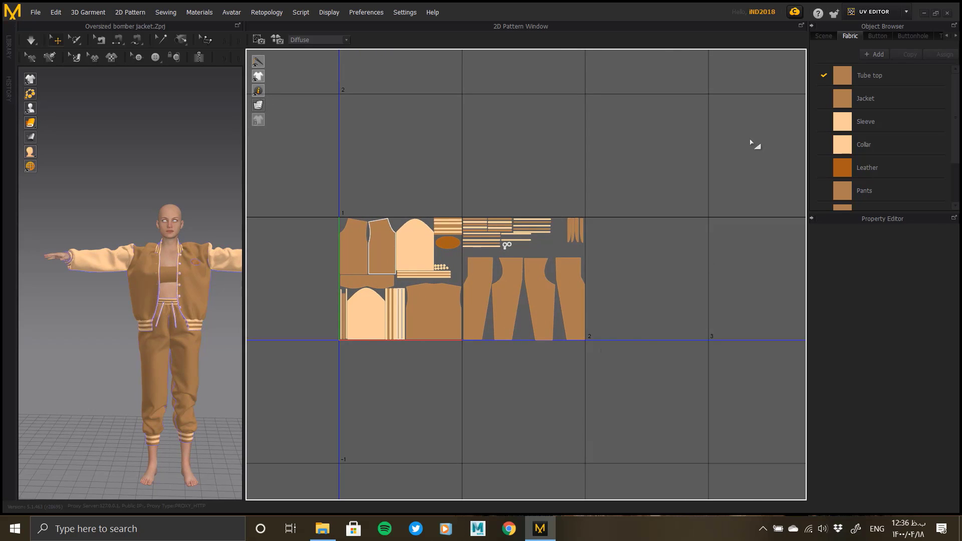
click(882, 11)
click(878, 30)
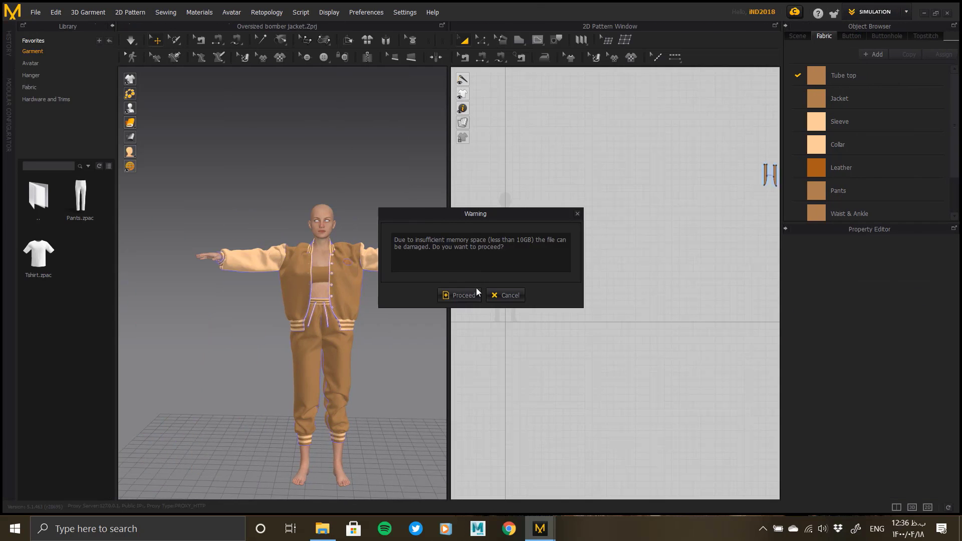
click(475, 293)
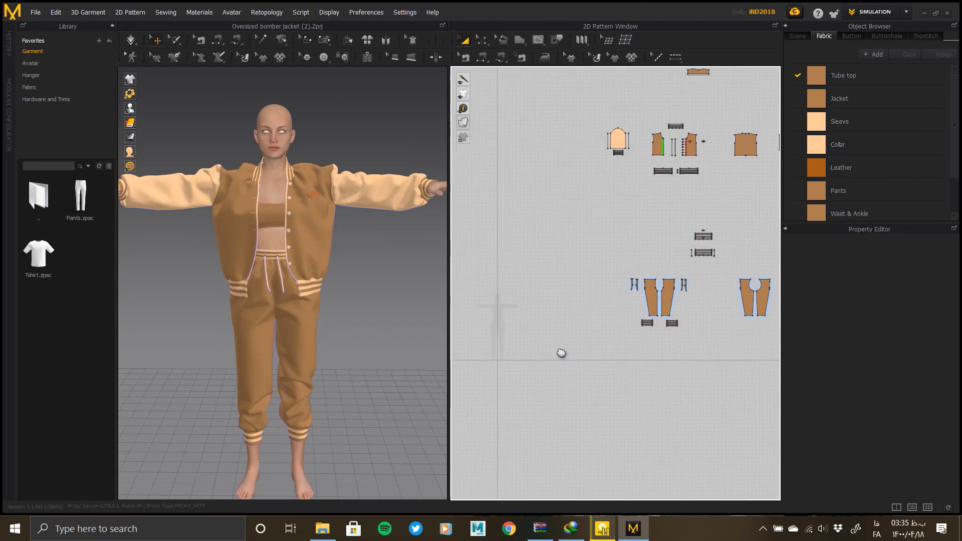
Select all garment patterns and start exporting them as an OBJ file, proceeding past the warning
scroll(562, 353, down, 3)
drag(545, 150, 714, 371)
click(35, 12)
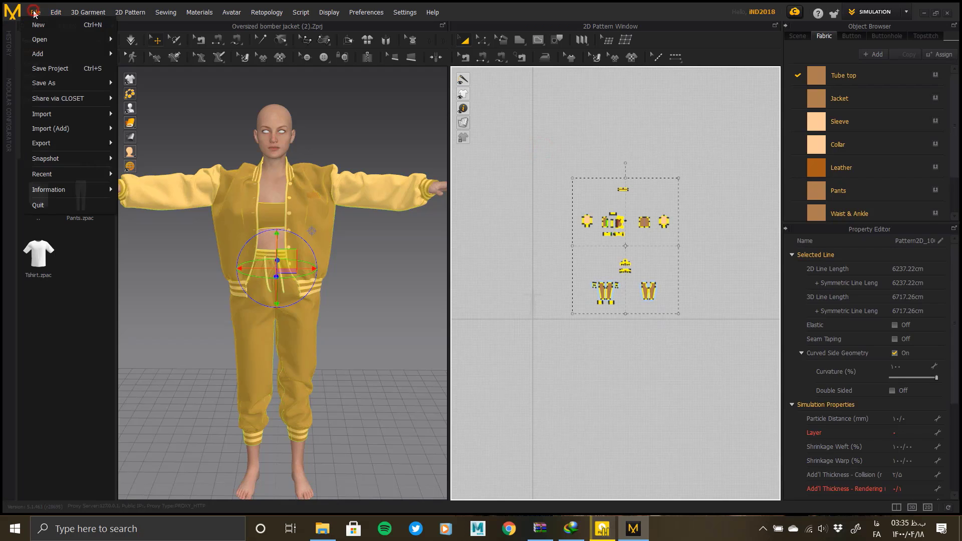
mouse_move(56, 143)
click(137, 161)
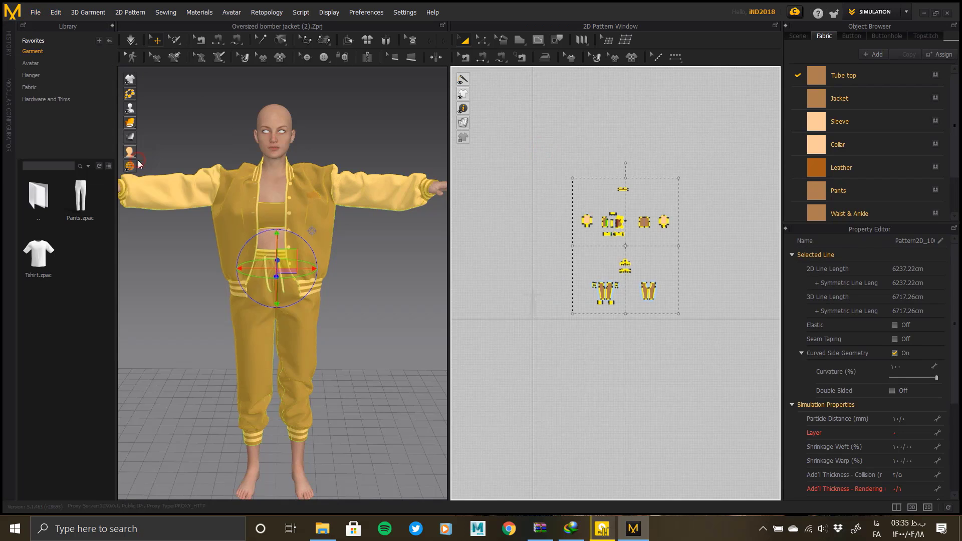
click(458, 295)
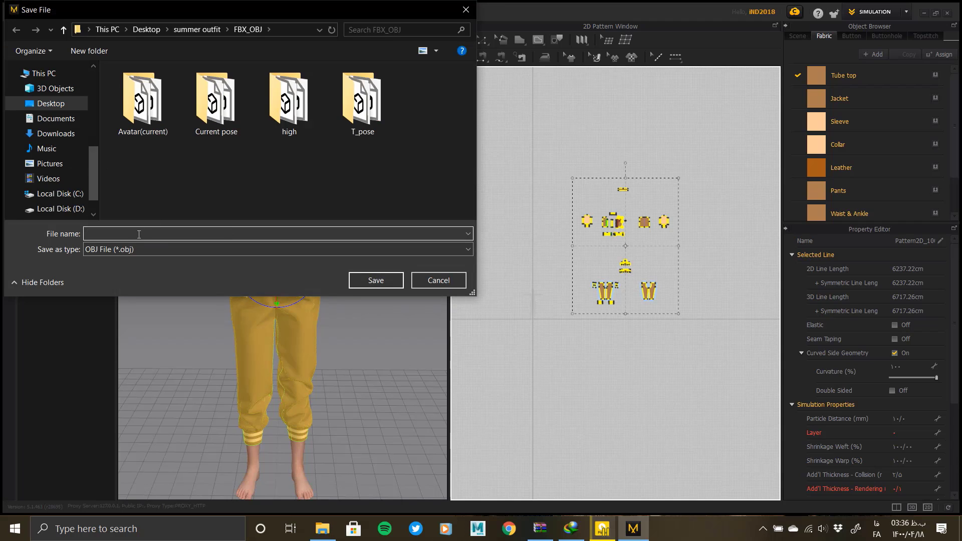
Save the OBJ as thick in the Oversized bomber jacket folder on the Desktop
click(150, 30)
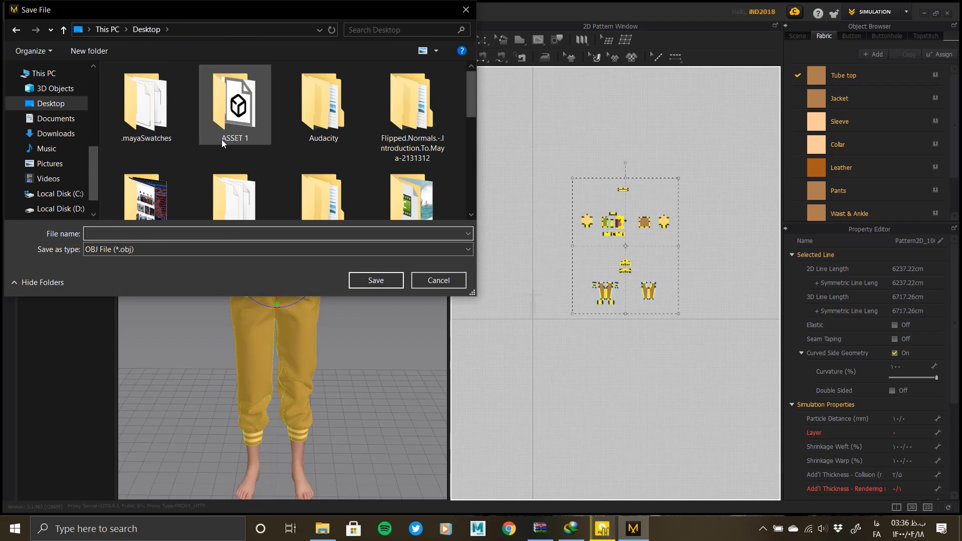
click(222, 139)
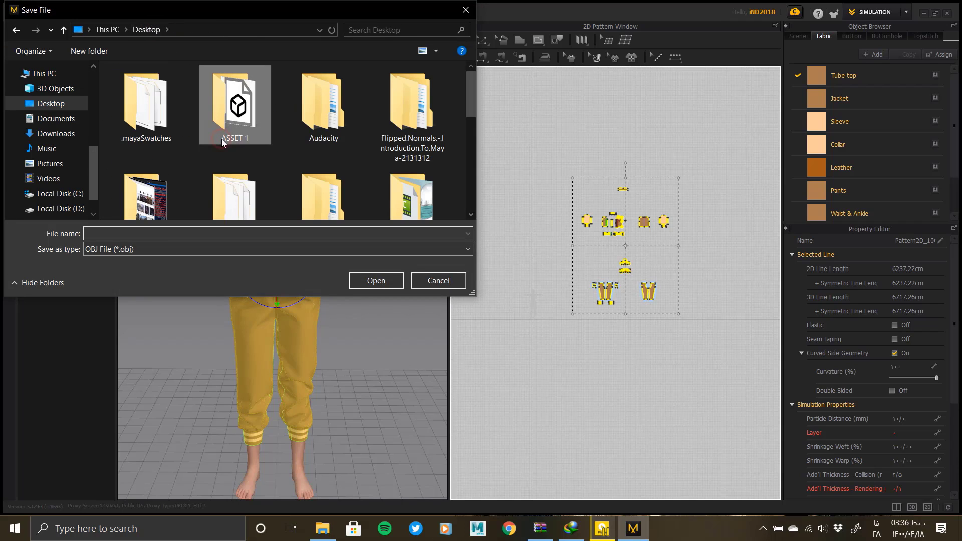
click(311, 123)
key(alt+shift)
scroll(311, 123, down, 3)
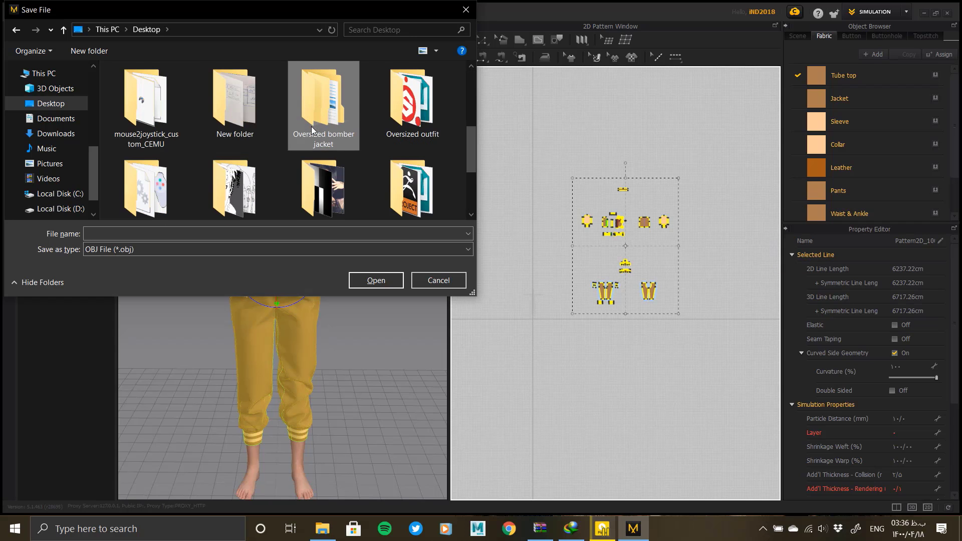
double_click(333, 115)
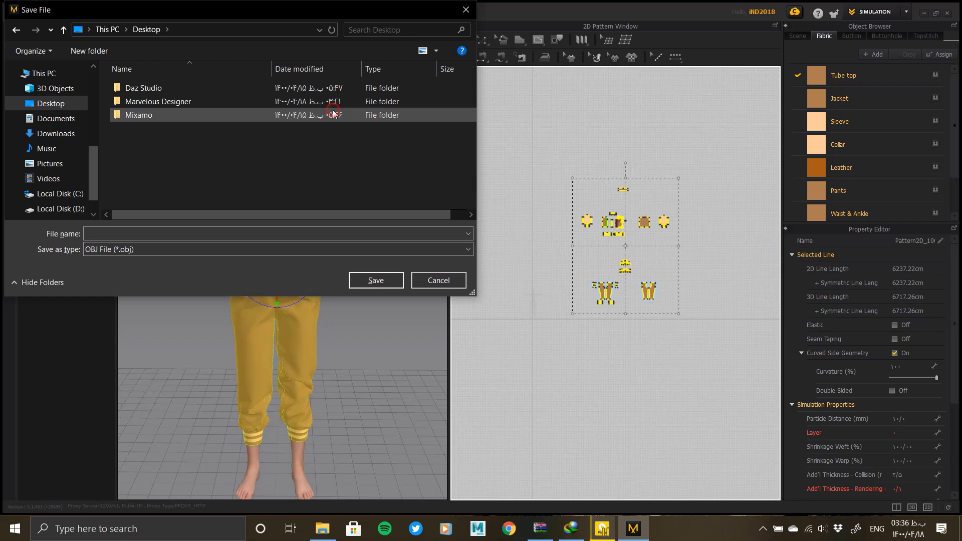
click(146, 231)
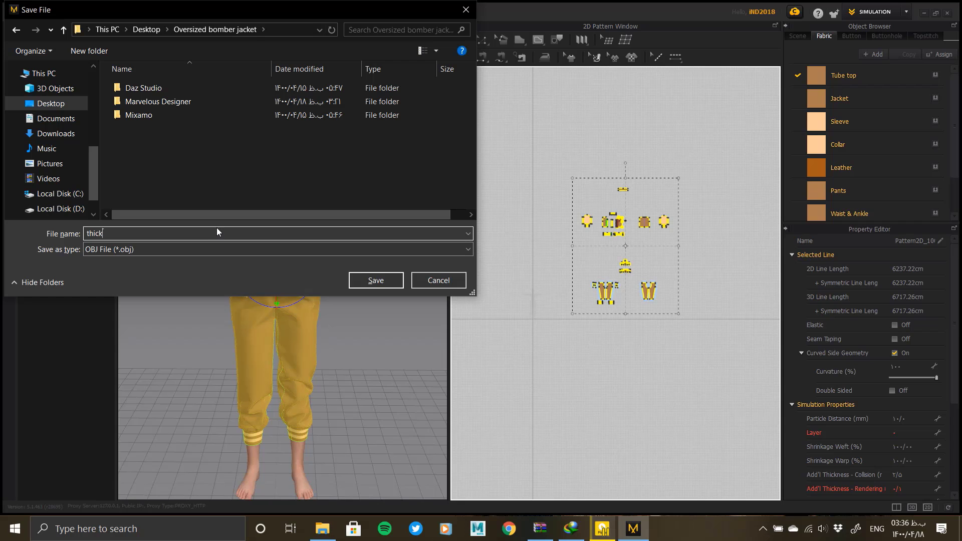
click(363, 281)
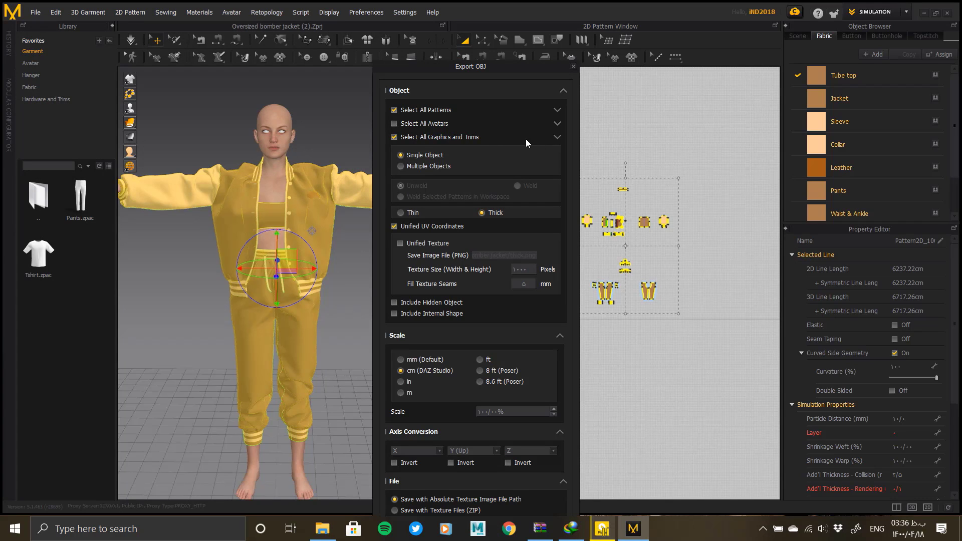
Review the graphics and trims list, then export the OBJ as a thick single object in cm with unified UV coordinates
click(556, 138)
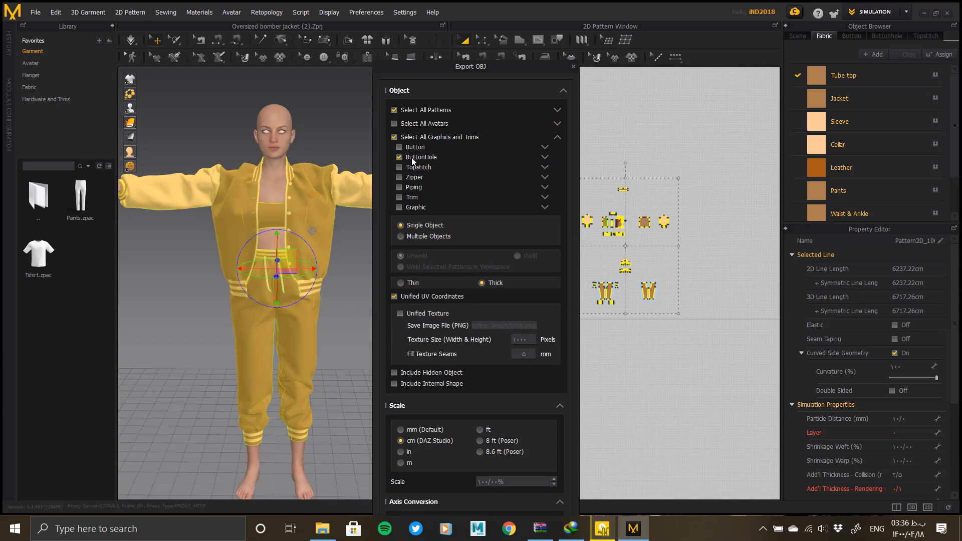
click(557, 137)
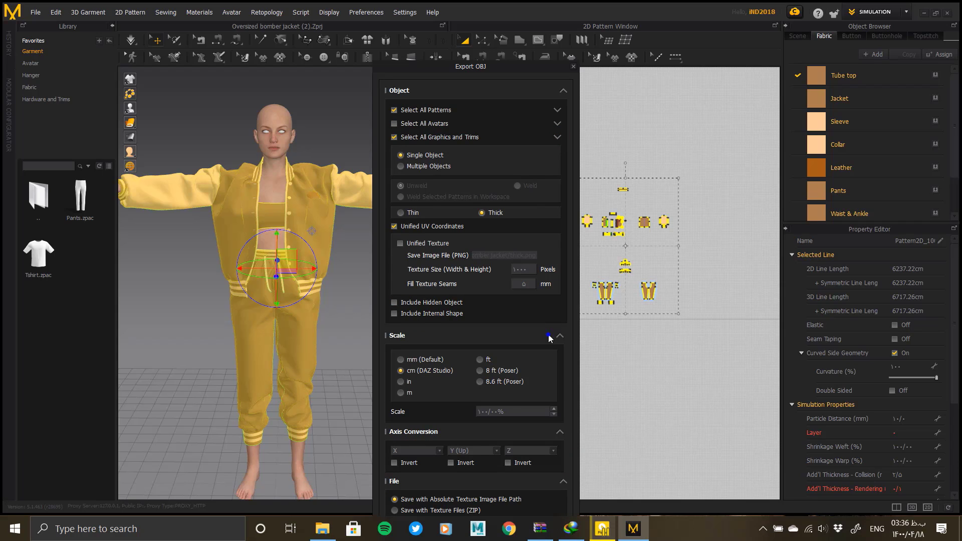
click(560, 432)
click(564, 445)
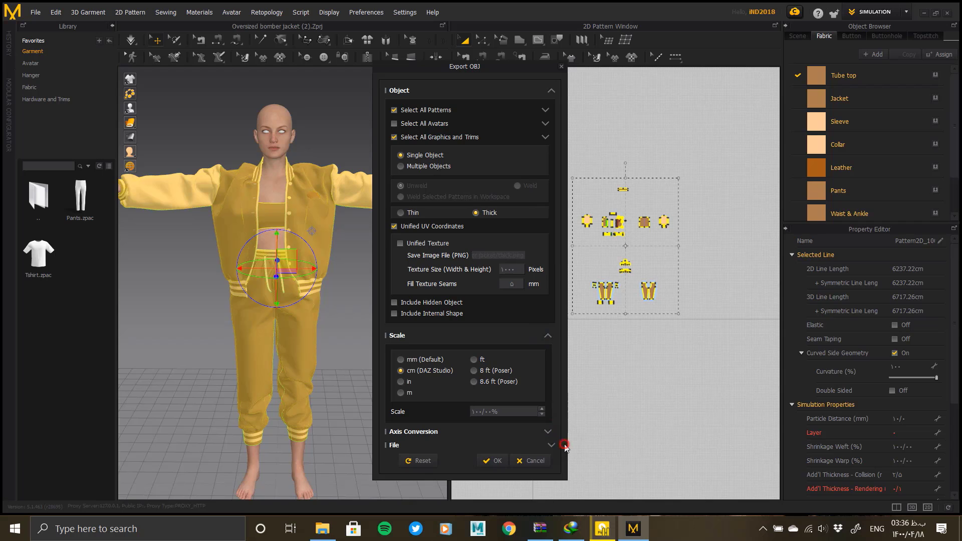
click(493, 461)
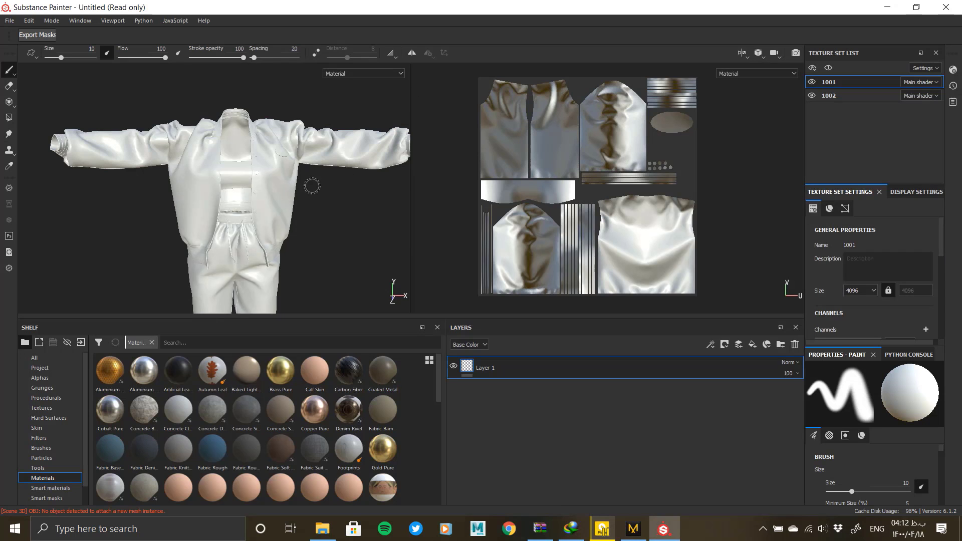
In Substance Painter, temporarily hide texture set 1002 to check which garment parts belong to each texture set
mouse_move(311, 185)
alt+mouse_down()
mouse_move(271, 184)
mouse_move(314, 183)
alt+mouse_up()
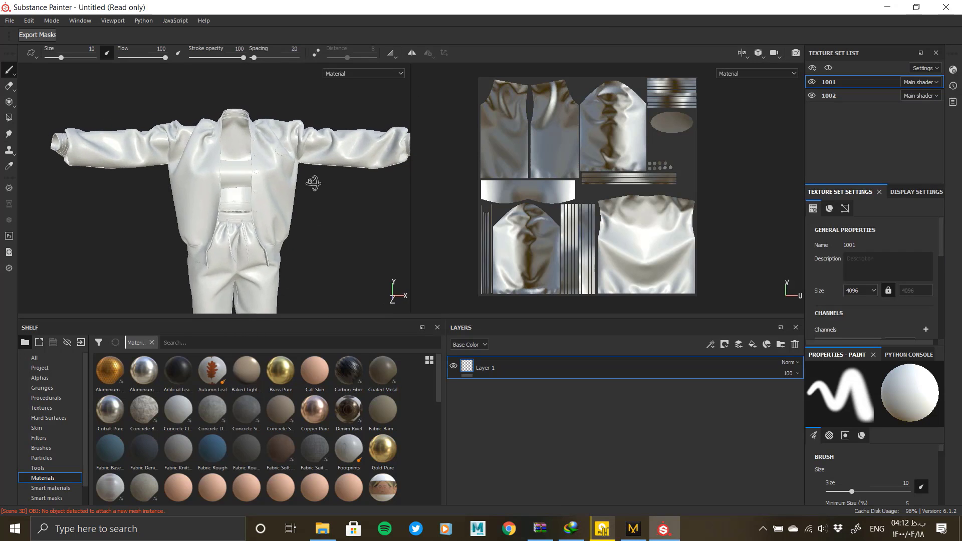
scroll(259, 233, up, 6)
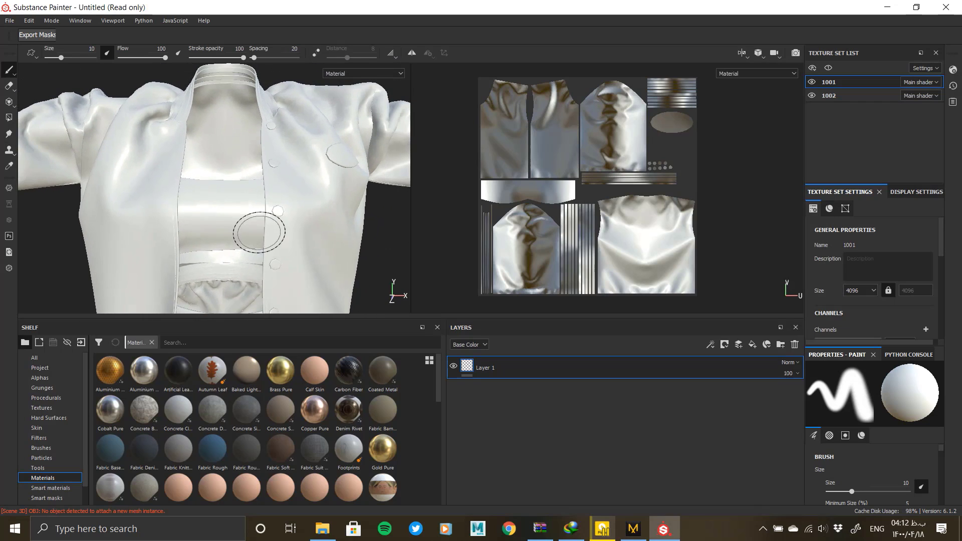
click(812, 95)
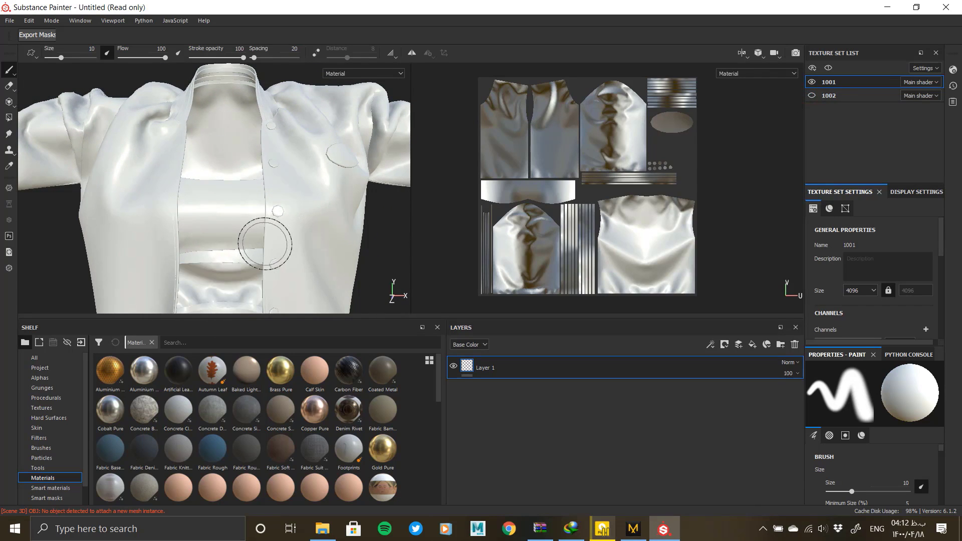
alt+middle_drag(268, 270, 273, 149)
alt+middle_drag(285, 228, 296, 203)
mouse_move(544, 1)
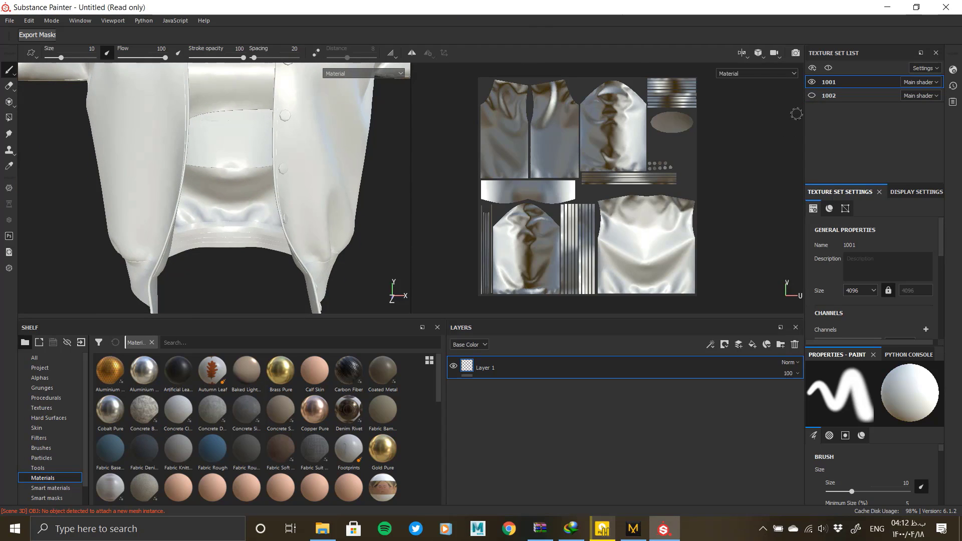
click(812, 95)
Bake mesh maps for all texture sets at 1024, excluding the normal, ID, ambient occlusion and thickness maps
scroll(883, 241, down, 5)
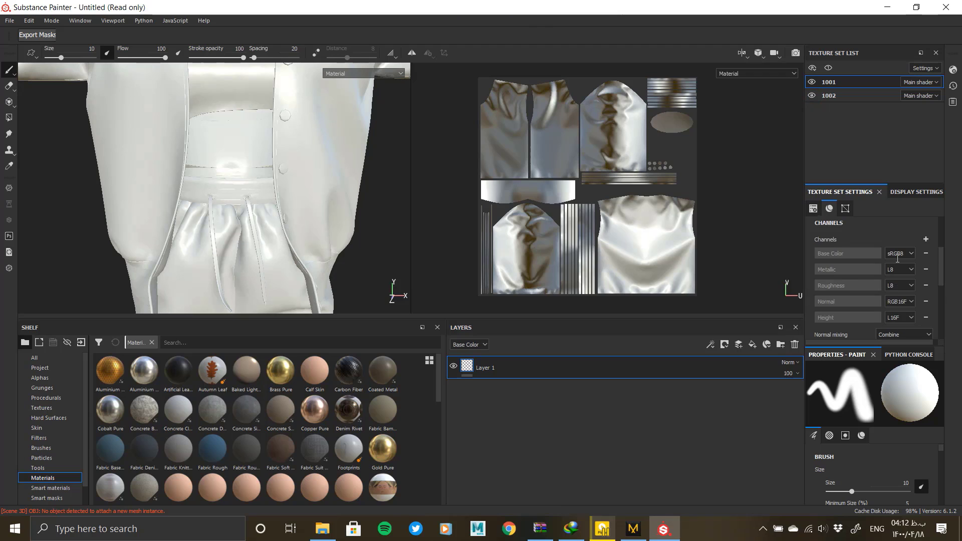
scroll(901, 290, down, 2)
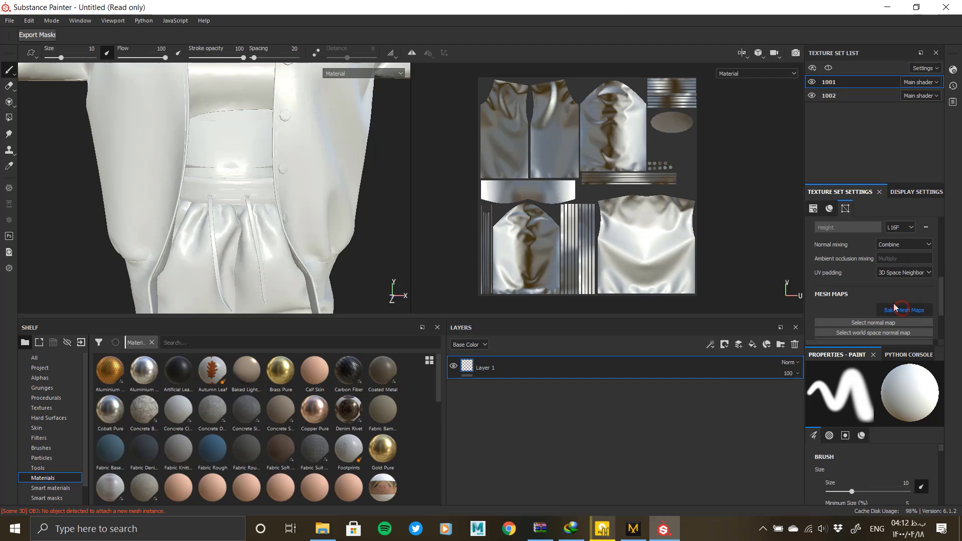
click(895, 307)
click(338, 143)
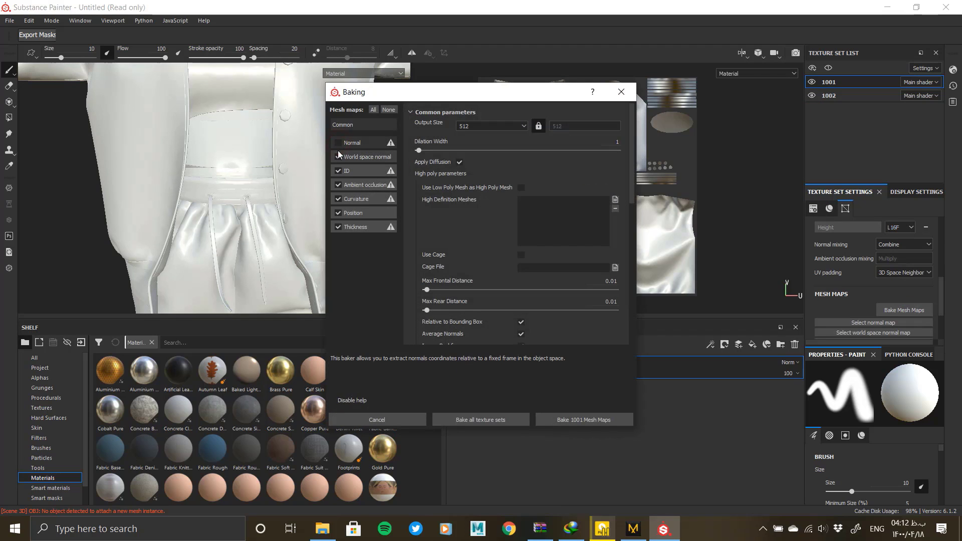
click(338, 185)
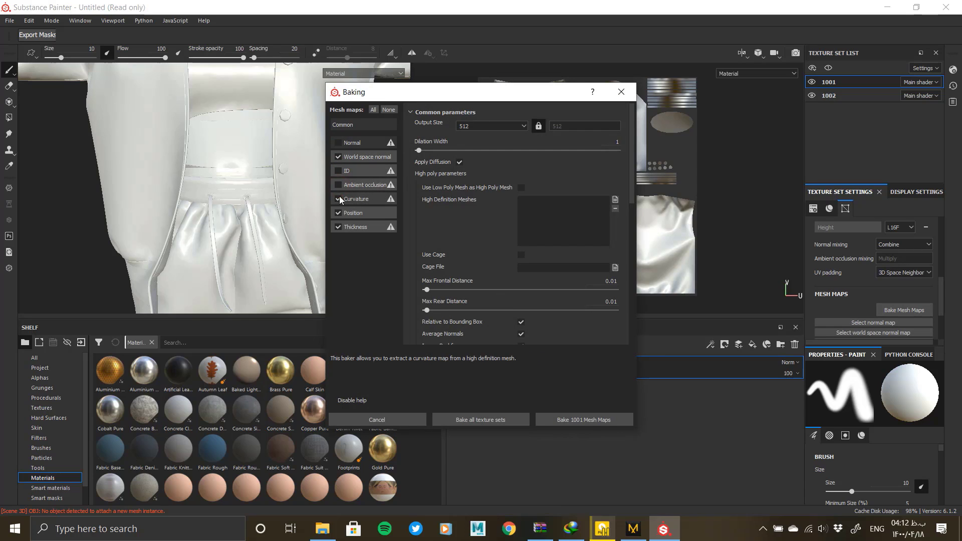
click(339, 226)
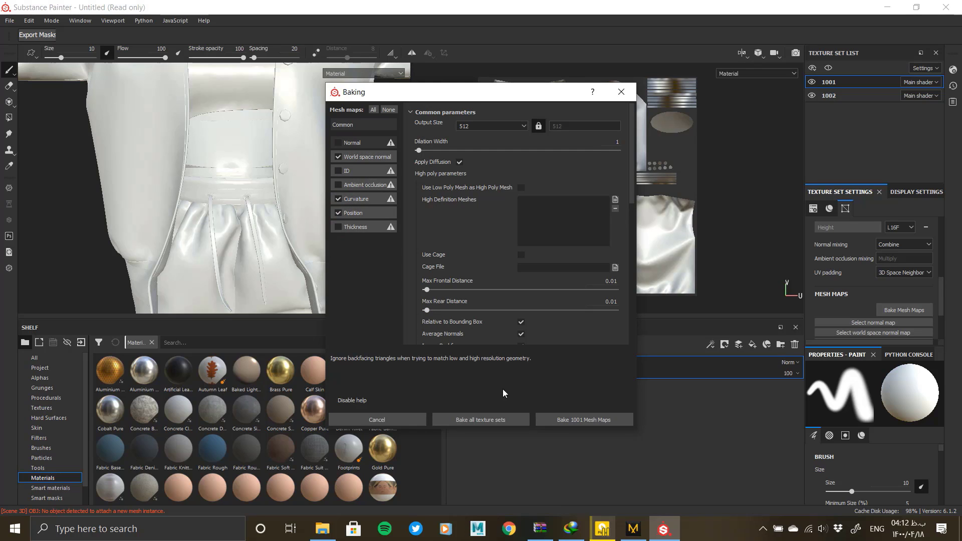
click(478, 126)
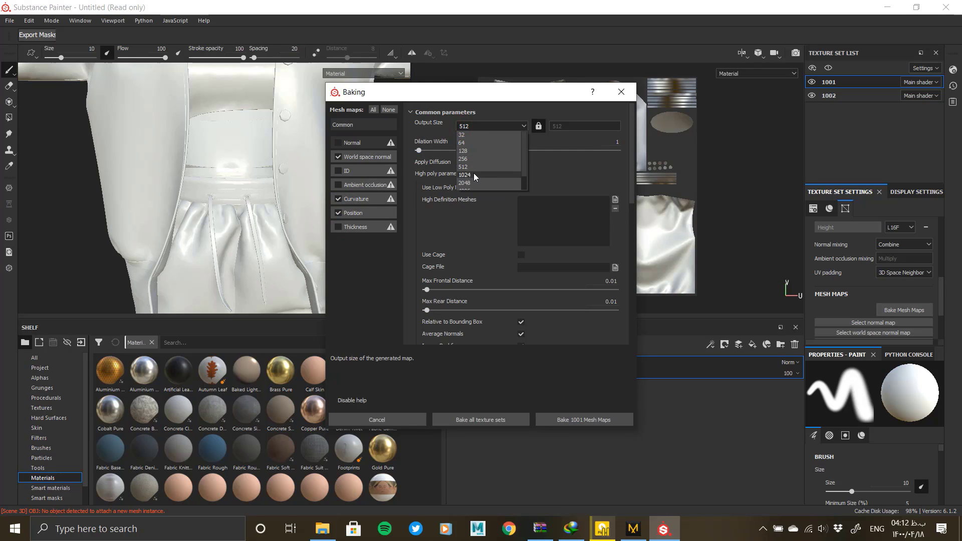
click(474, 175)
click(476, 420)
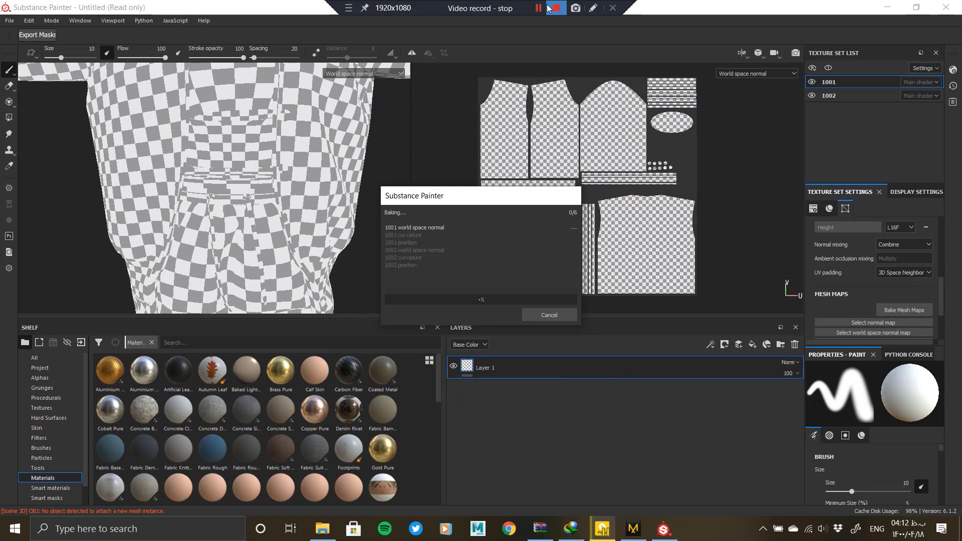
Delete the empty paint layer from texture set 1001 and add a fill layer in its place
click(538, 8)
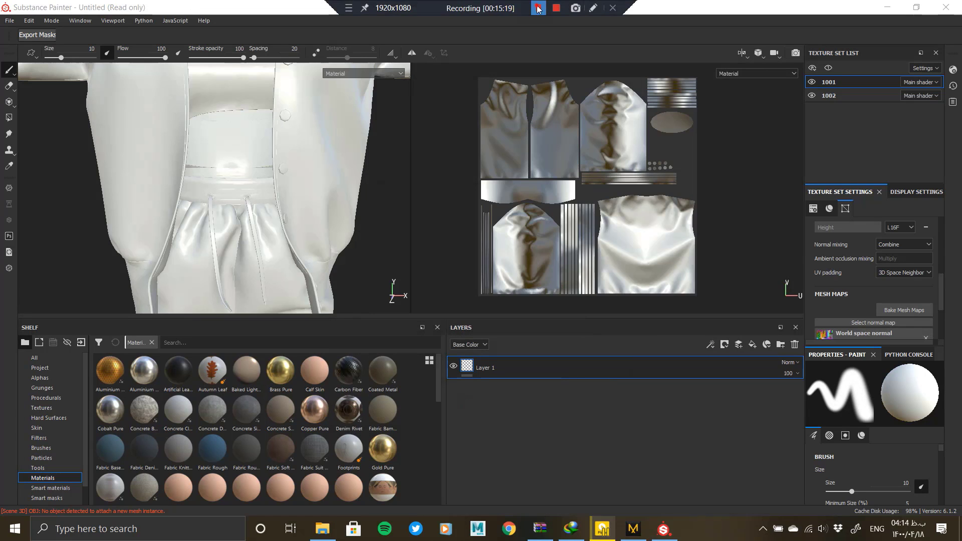
alt+right_drag(333, 200, 280, 172)
alt+middle_drag(279, 171, 279, 296)
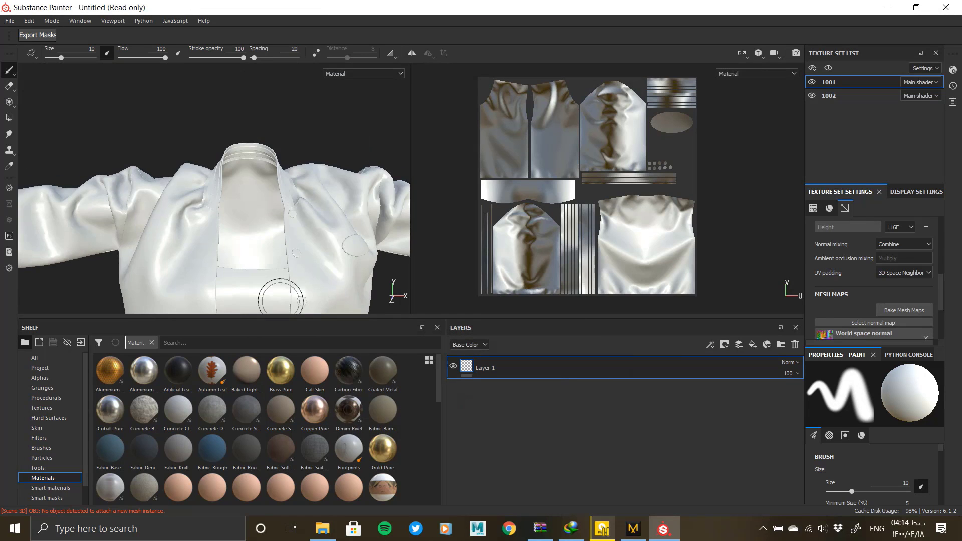
alt+drag(311, 234, 276, 235)
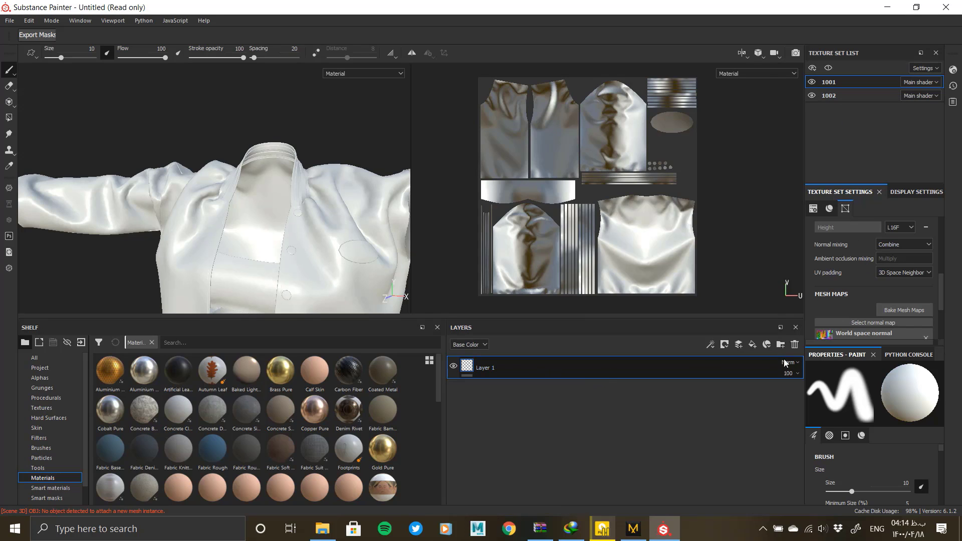
click(795, 345)
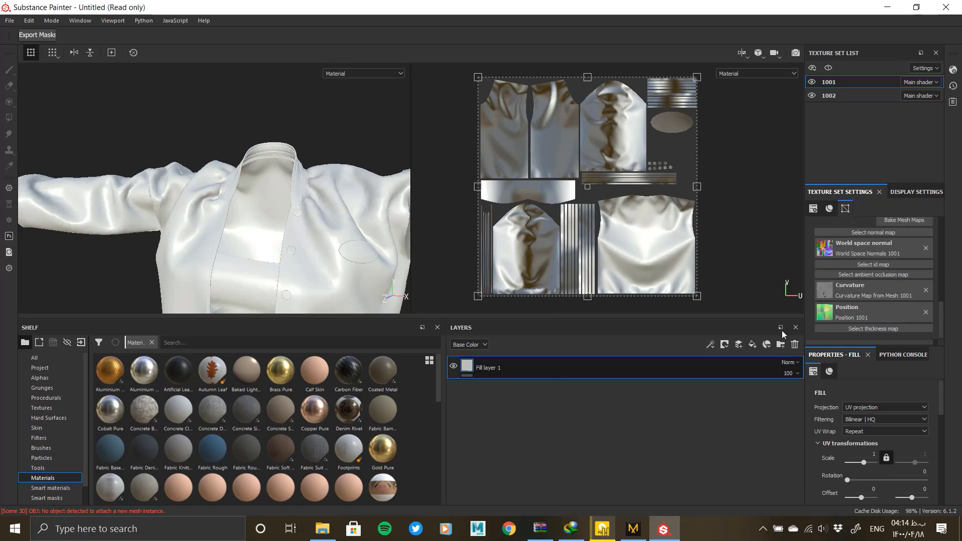
drag(941, 306, 941, 225)
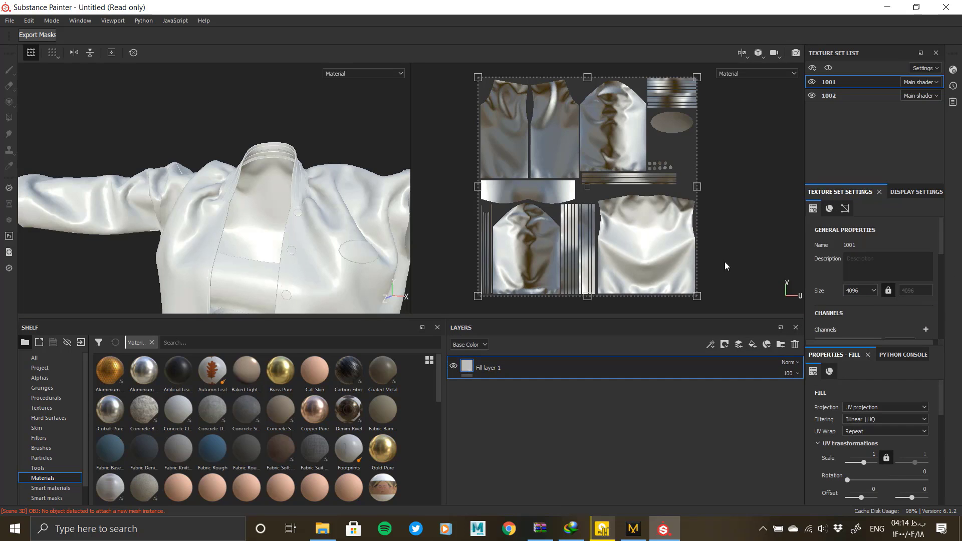
Save the project as 01 in the Oversized bomber jacket folder
key(ctrl+s)
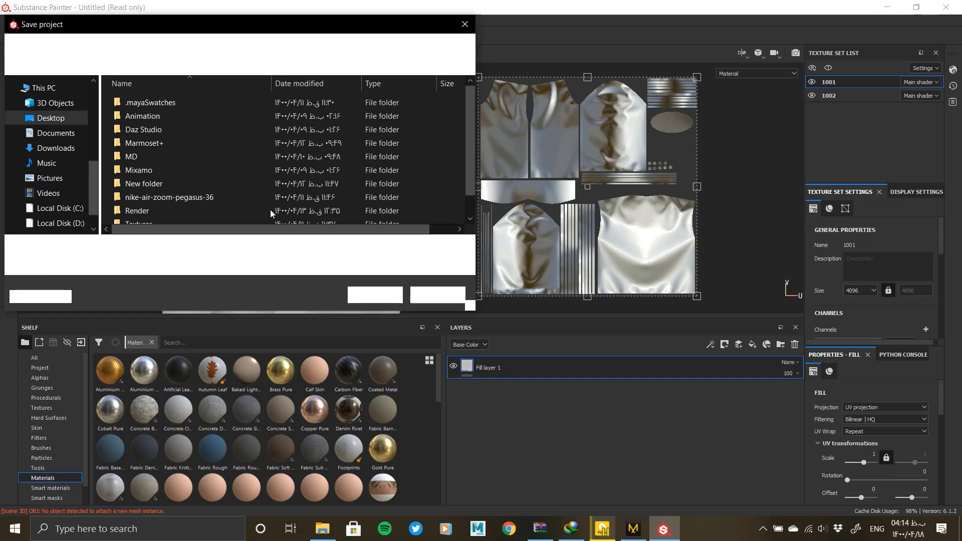
scroll(96, 143, up, 5)
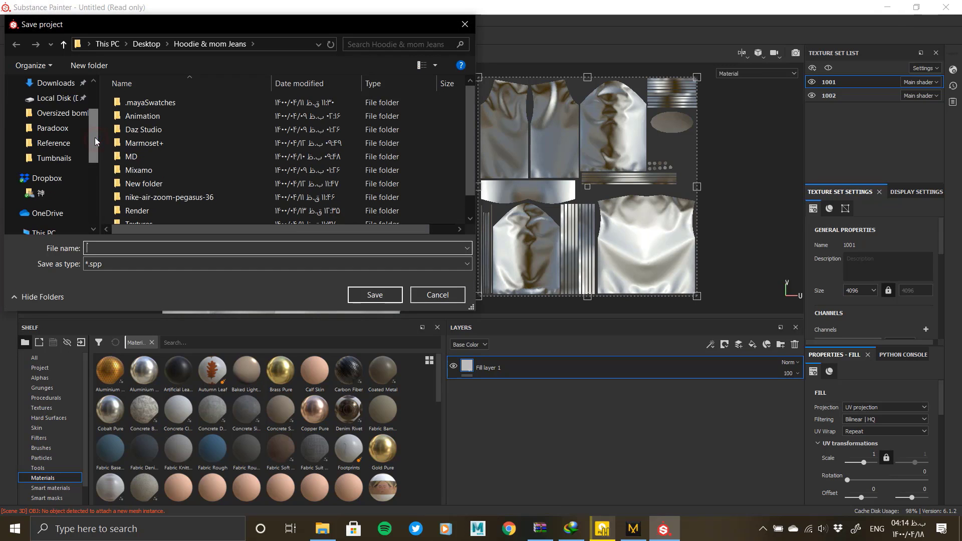
click(59, 113)
click(155, 247)
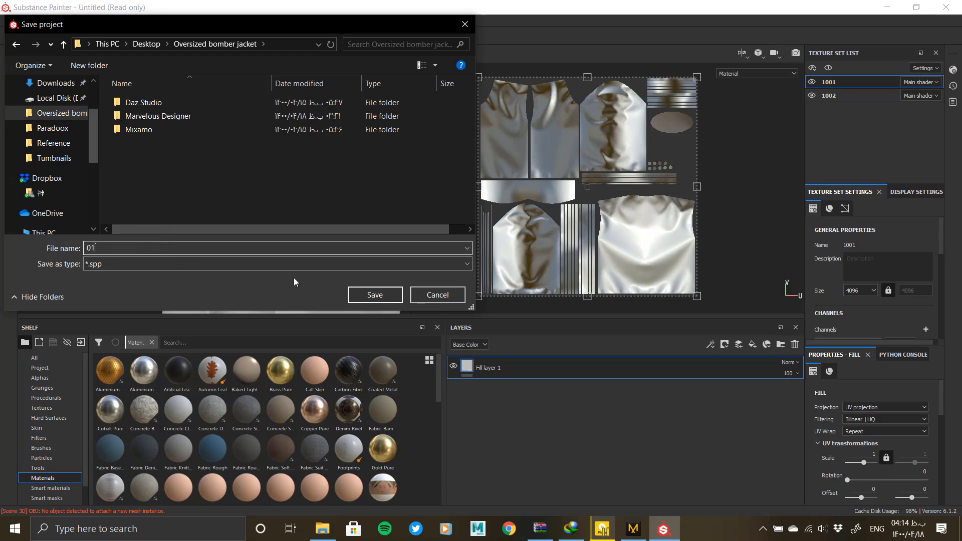
click(359, 293)
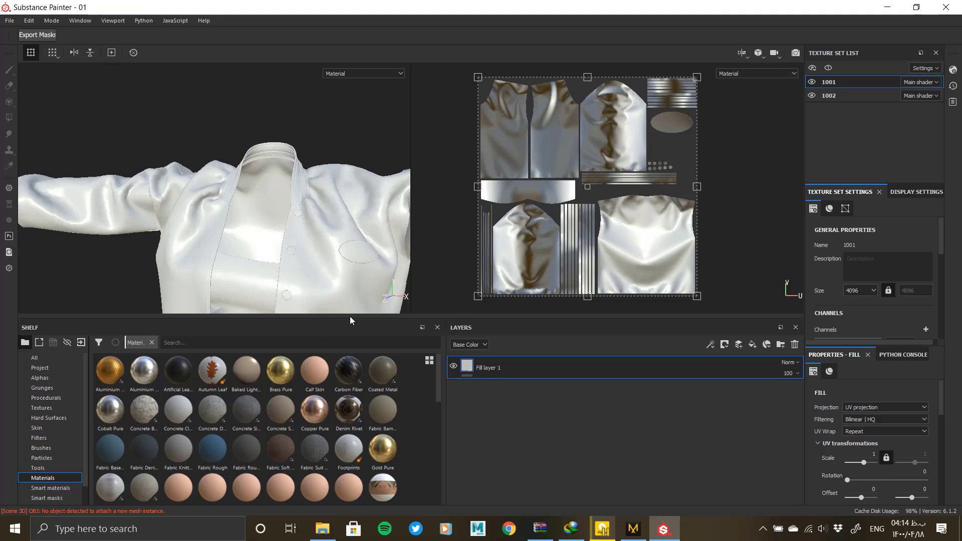
alt+drag(346, 301, 366, 273)
alt+drag(262, 236, 302, 267)
alt+right_drag(303, 266, 255, 211)
alt+middle_drag(256, 211, 251, 155)
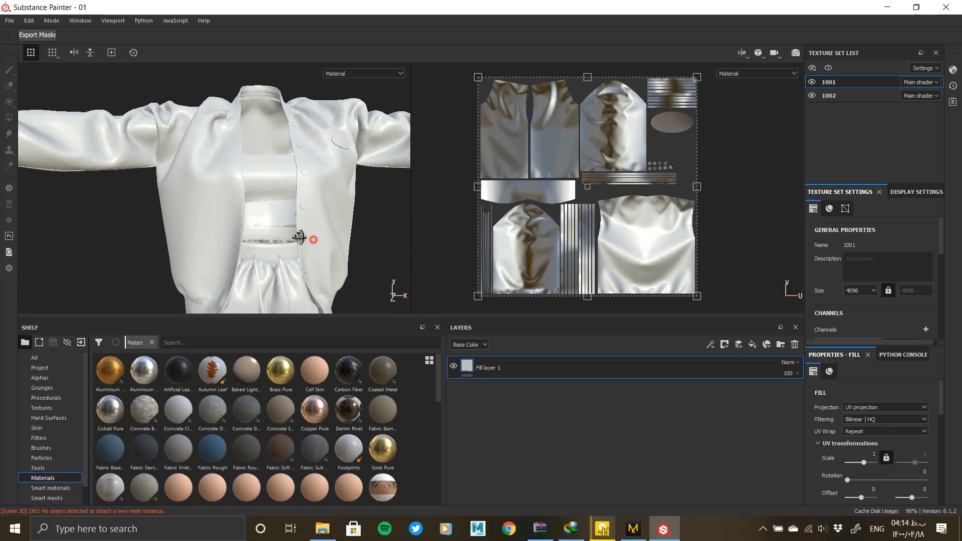
alt+drag(299, 236, 314, 240)
Switch to Marvelous Designer, shrink its window and arrange it beside Substance Painter so the fabric colours can be seen
click(633, 530)
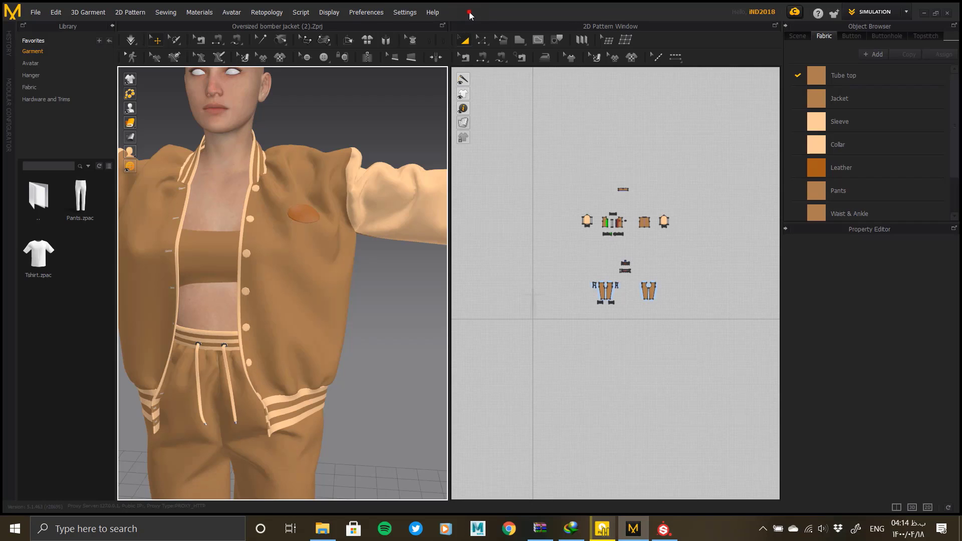
click(938, 14)
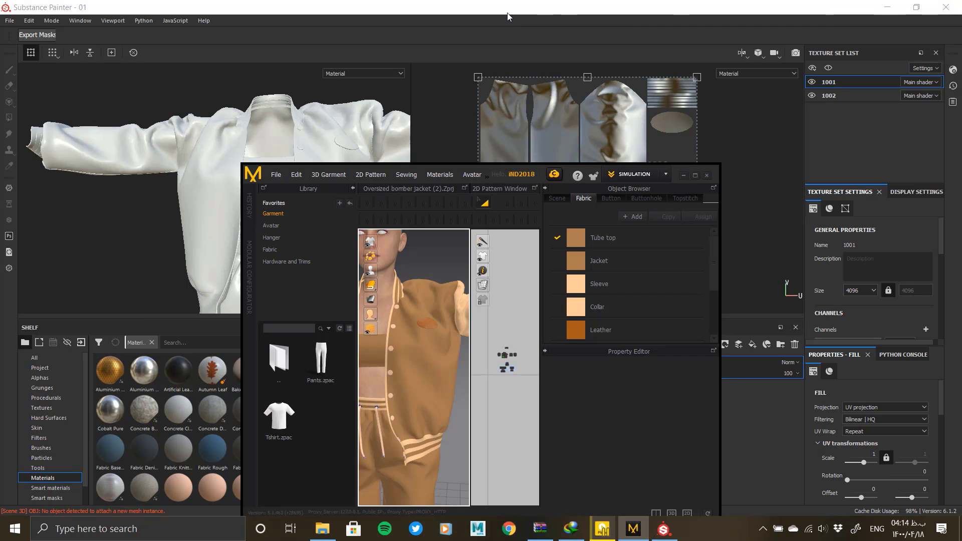
mouse_move(508, 13)
mouse_down()
mouse_move(807, 128)
mouse_move(961, 216)
mouse_up()
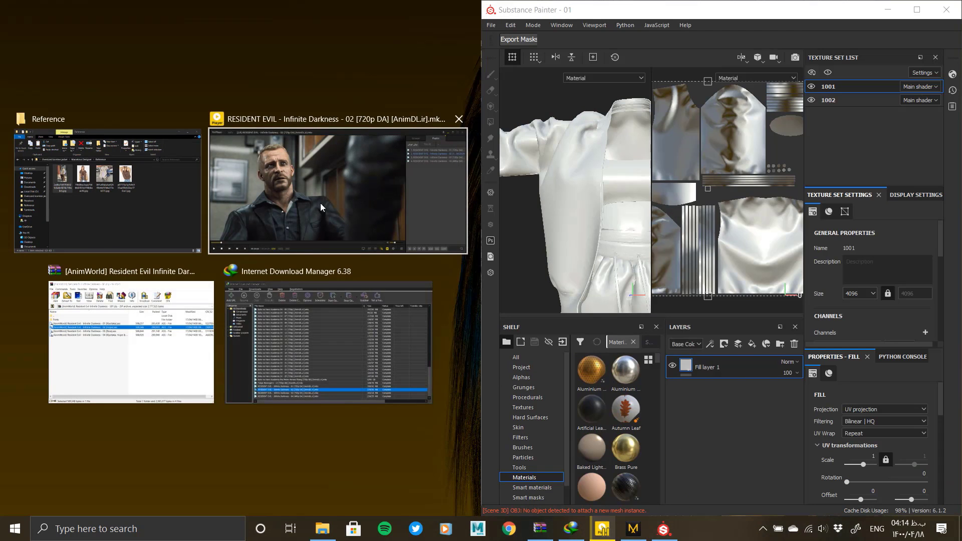
mouse_move(635, 537)
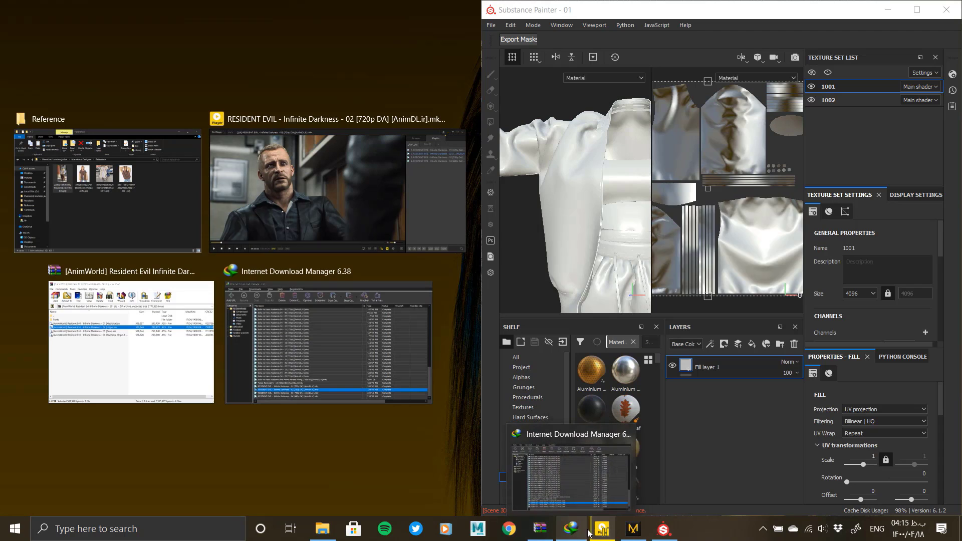
click(636, 530)
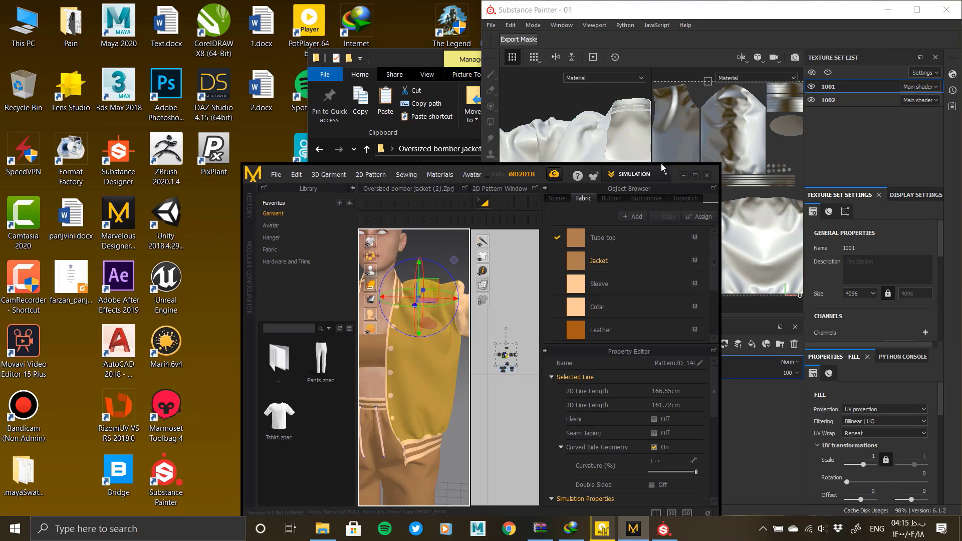
mouse_move(255, 174)
mouse_down()
mouse_move(62, 35)
mouse_move(2, 33)
mouse_up()
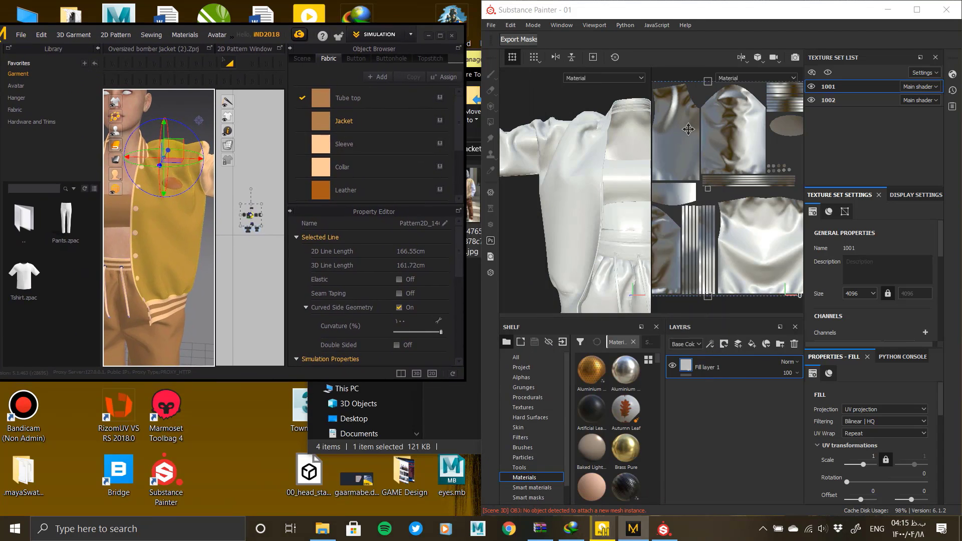
Set the fill layer's base colour by sampling the Jacket fabric swatch in Marvelous Designer
scroll(871, 447, down, 3)
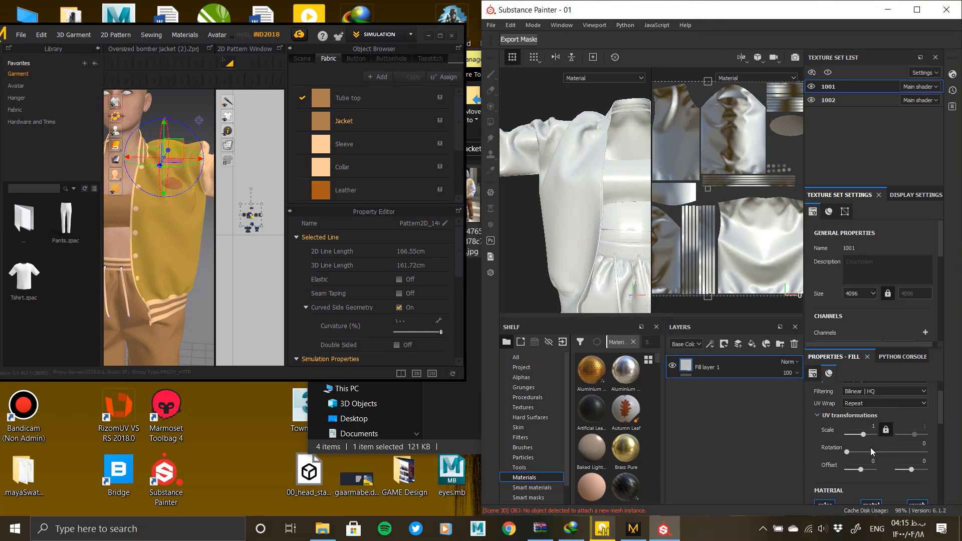
scroll(869, 489, down, 2)
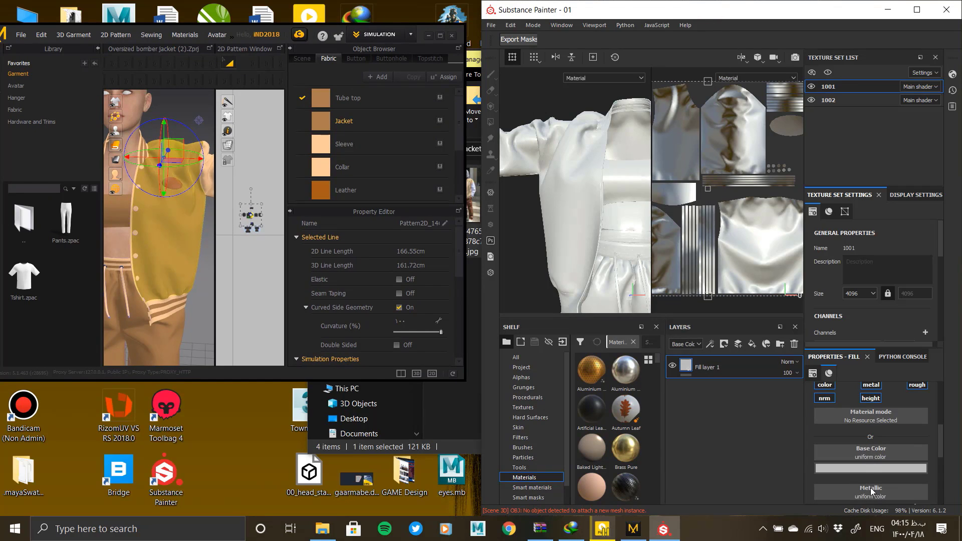
click(862, 456)
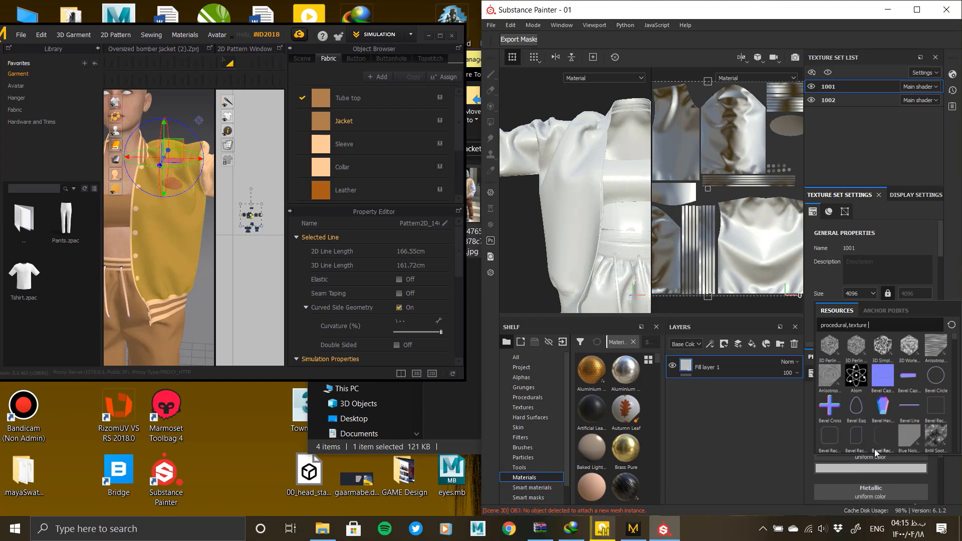
click(865, 469)
click(869, 353)
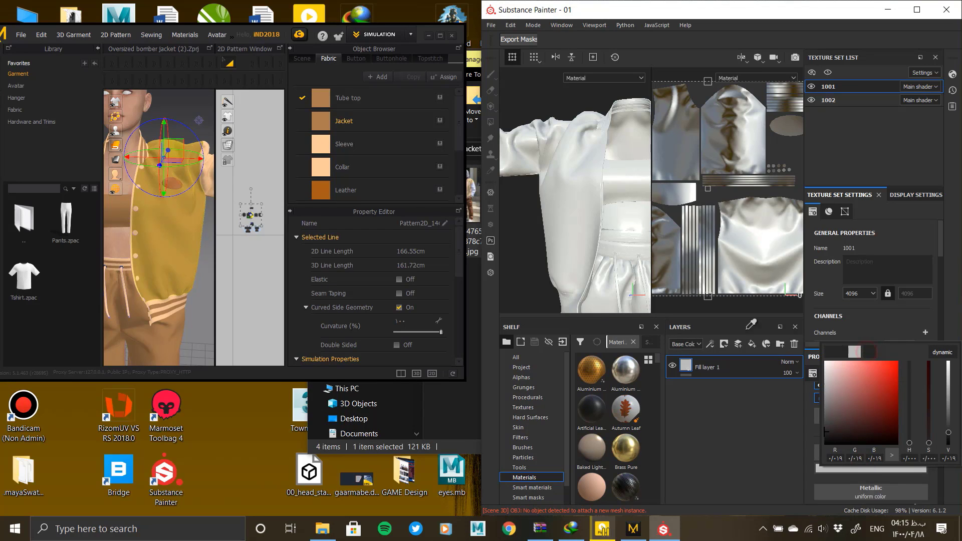
click(322, 121)
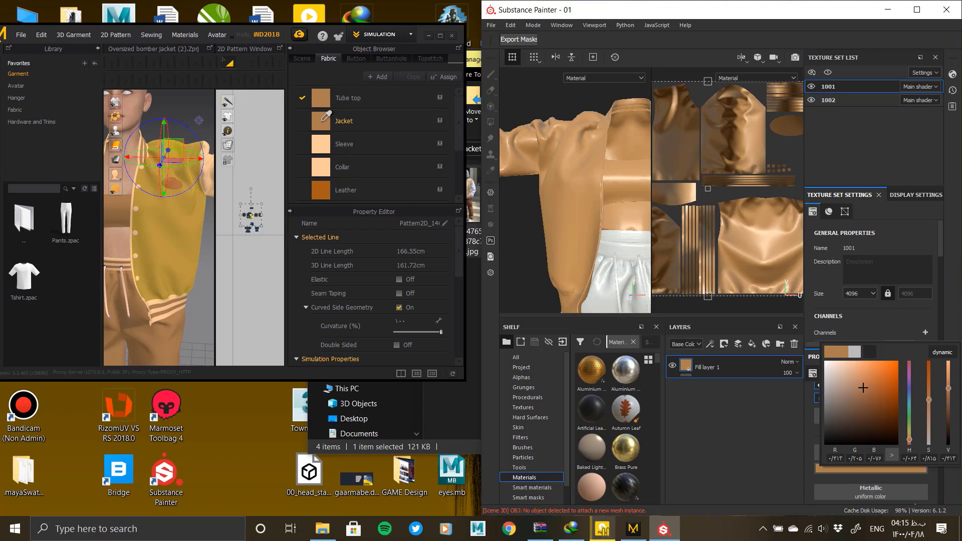
Maximize Substance Painter, add a folder above the fill layer and give the folder a black mask
click(918, 10)
alt+drag(308, 219, 302, 303)
scroll(226, 192, up, 5)
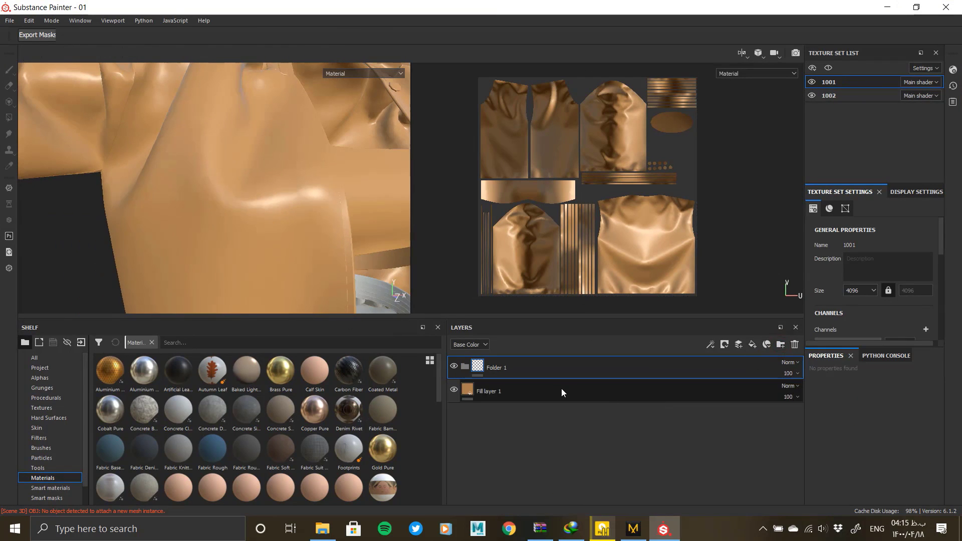
right_click(477, 369)
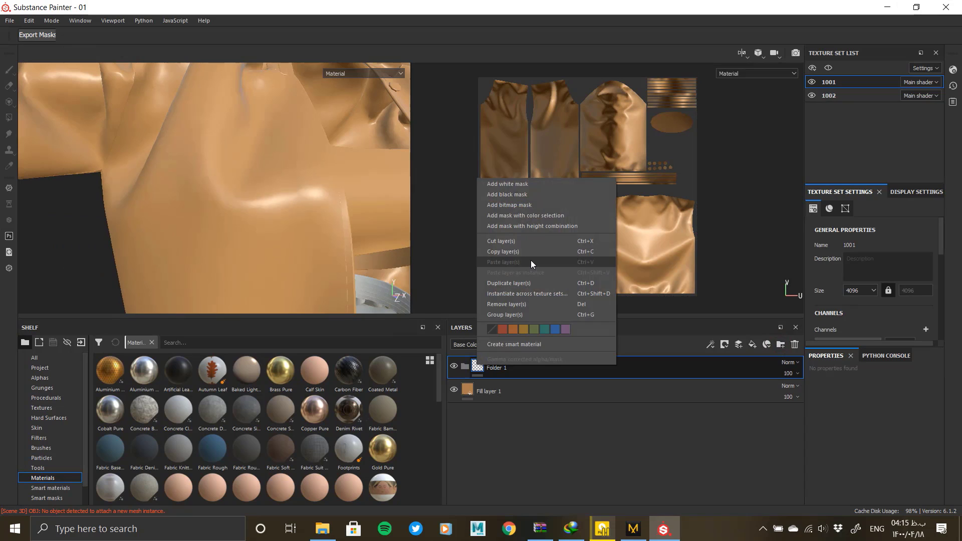
click(526, 193)
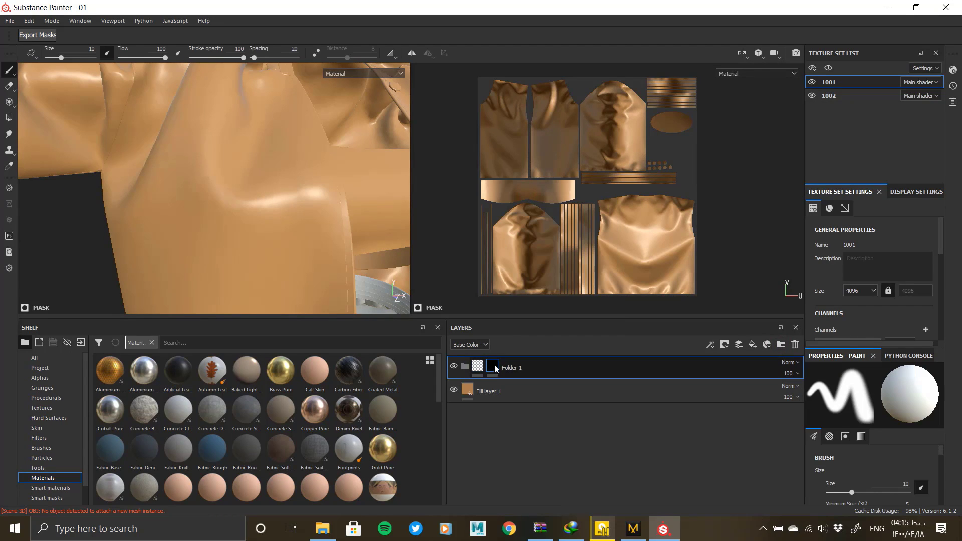
Remove the folder's black mask and add a white mask in its place
scroll(301, 215, down, 2)
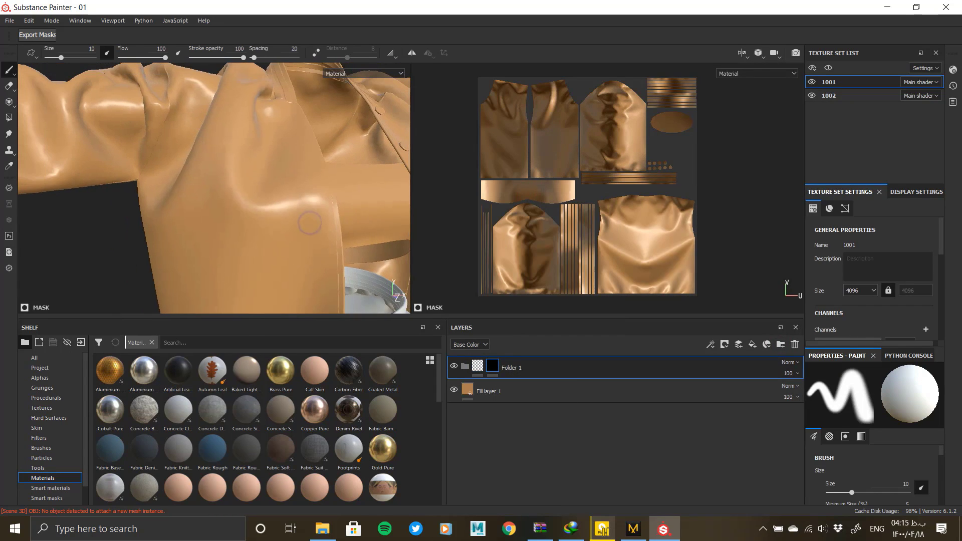
right_click(497, 369)
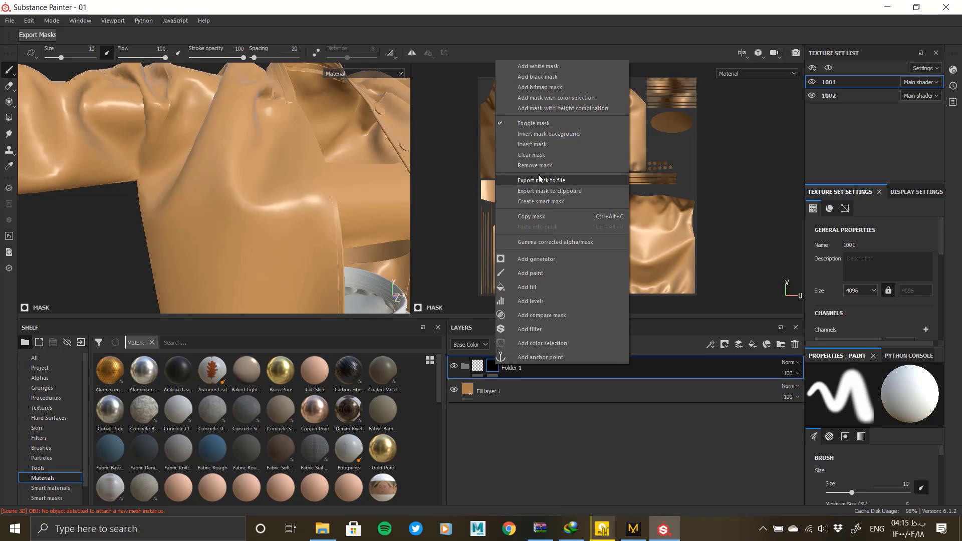
click(535, 167)
right_click(478, 363)
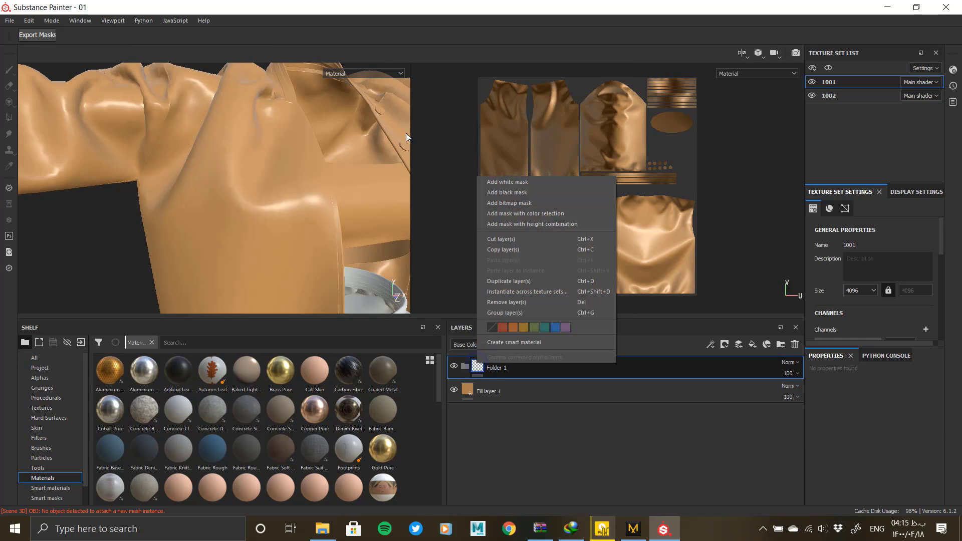
click(526, 194)
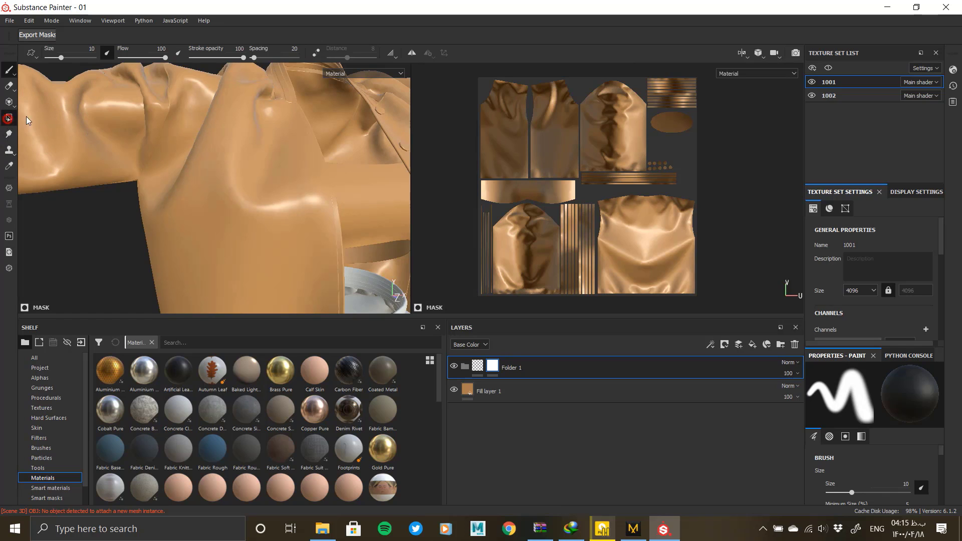
Set Polygon Fill to UV chunk mode for the folder's mask and move the fill layer into the folder
click(9, 117)
click(892, 373)
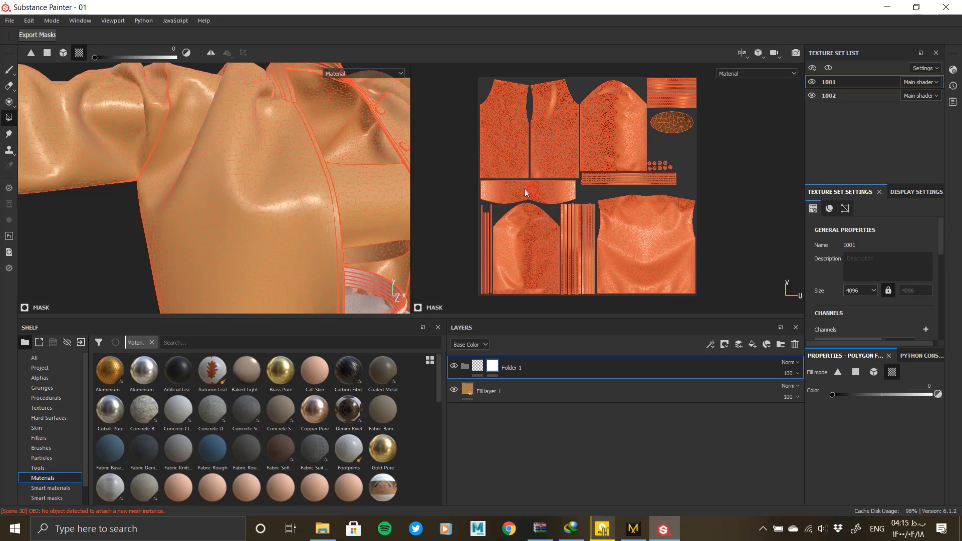
alt+drag(359, 179, 233, 236)
alt+right_drag(232, 236, 405, 295)
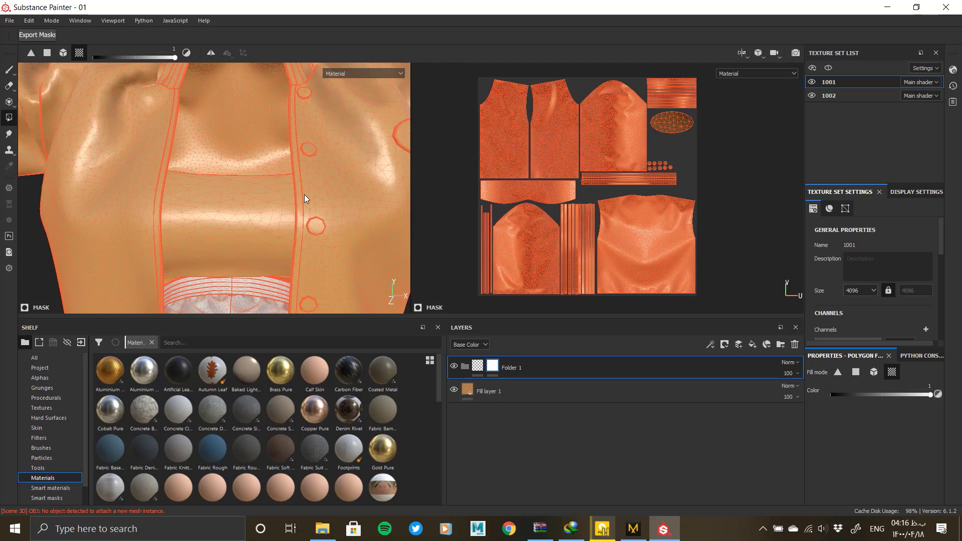
click(501, 384)
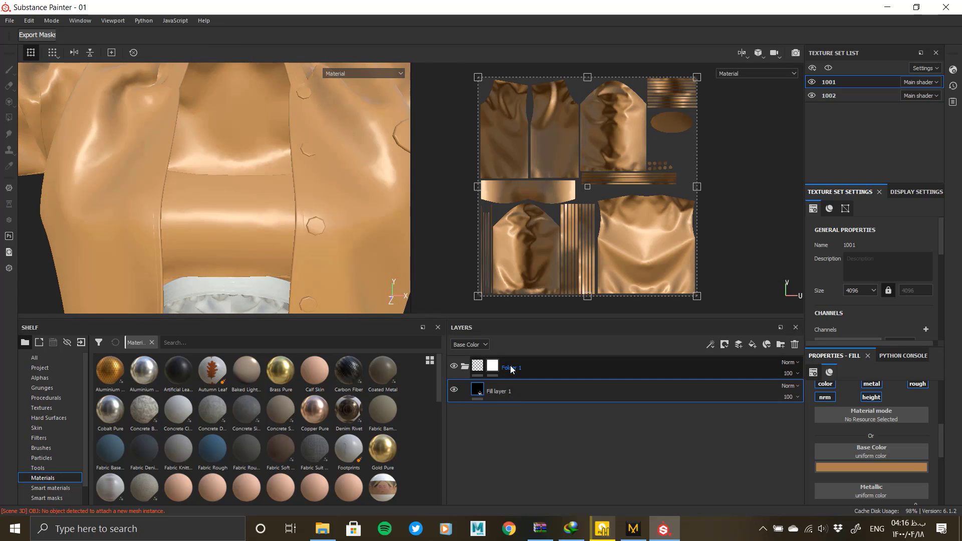
click(467, 366)
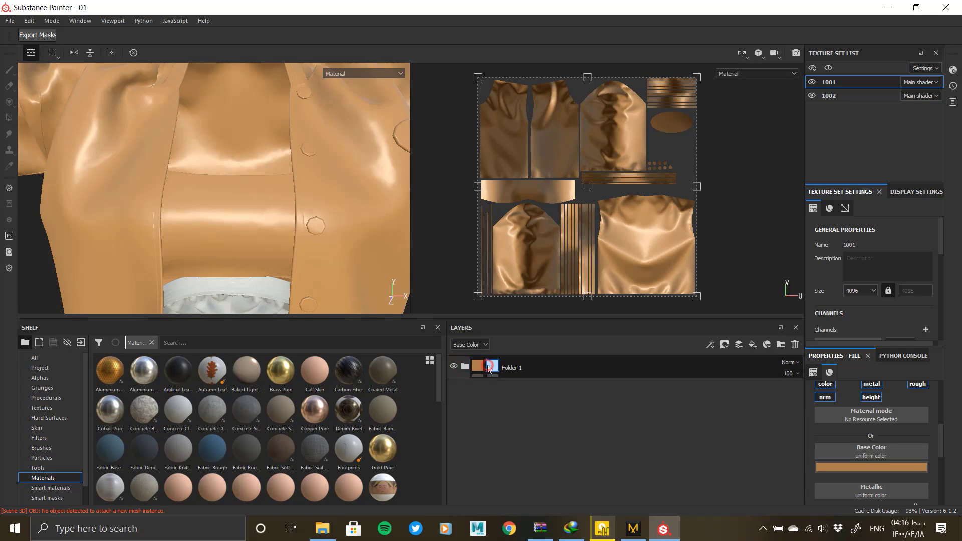
Mask the tube top out of the folder by filling its UV chunk with colour value 0
click(492, 368)
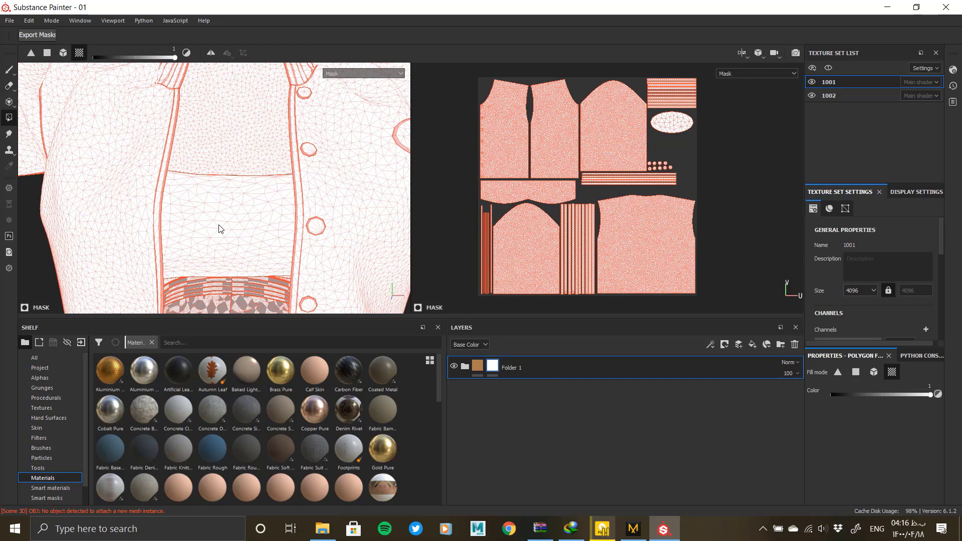
alt+drag(220, 229, 257, 224)
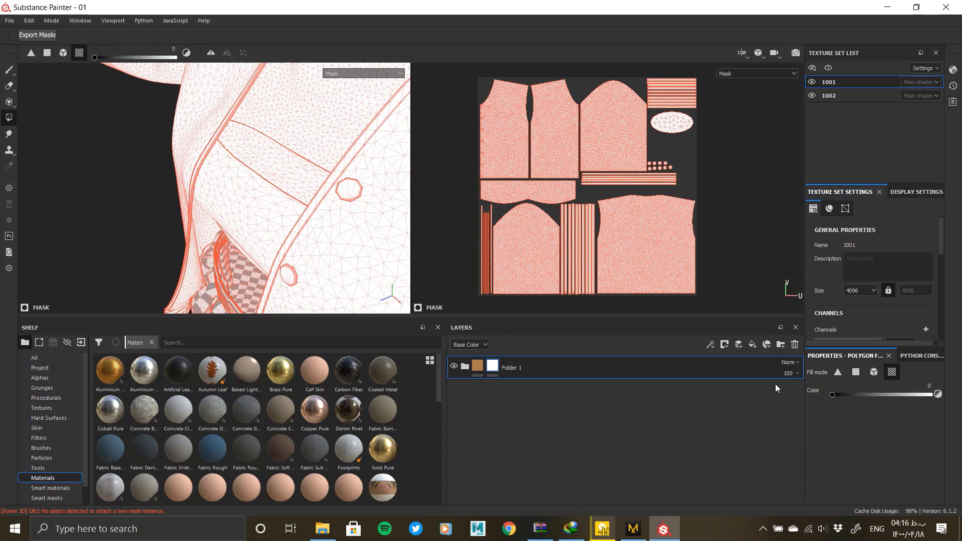
click(238, 210)
alt+drag(238, 235, 320, 221)
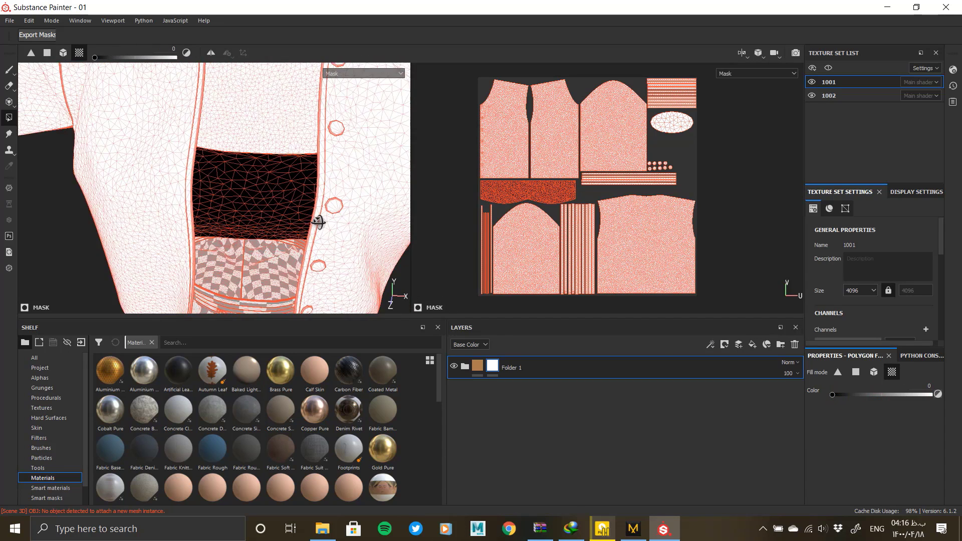
Exclude the oval chest patch from the folder's mask by filling its UV chunk with black
alt+right_drag(320, 221, 152, 185)
alt+middle_drag(257, 197, 273, 240)
alt+drag(125, 202, 341, 225)
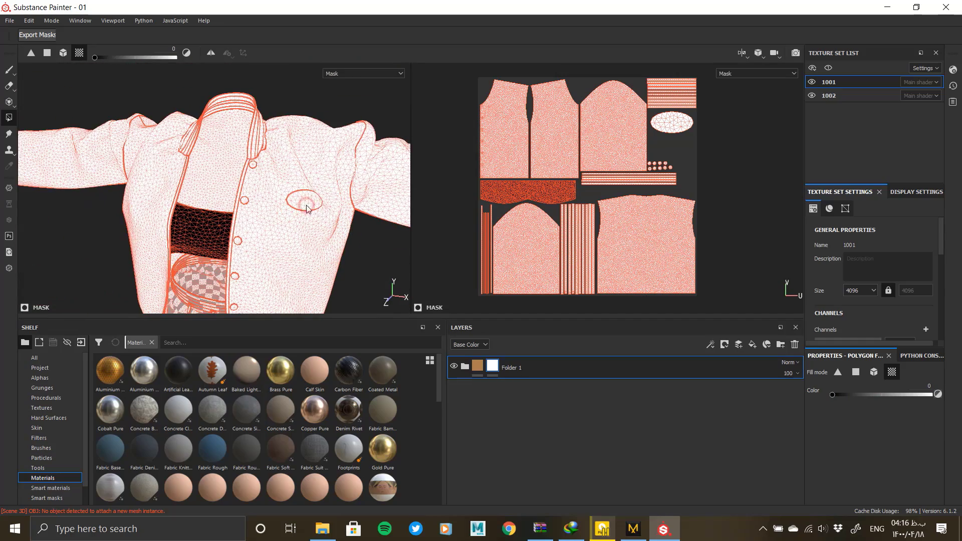
click(307, 206)
mouse_move(250, 190)
alt+mouse_down()
mouse_move(302, 235)
mouse_move(261, 198)
alt+mouse_up()
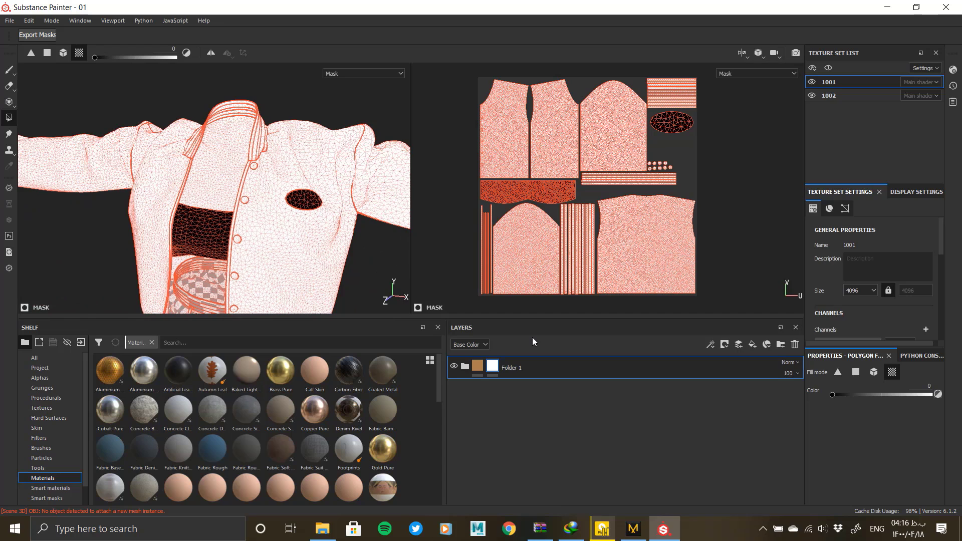
Increase the roughness of the brown fill layer inside the folder for a less glossy fabric
click(479, 367)
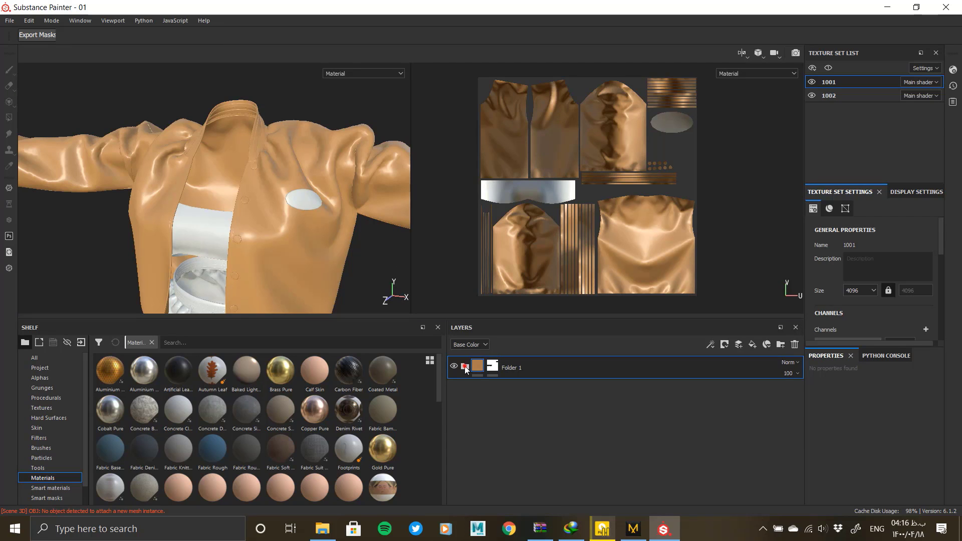
click(465, 367)
scroll(251, 211, up, 6)
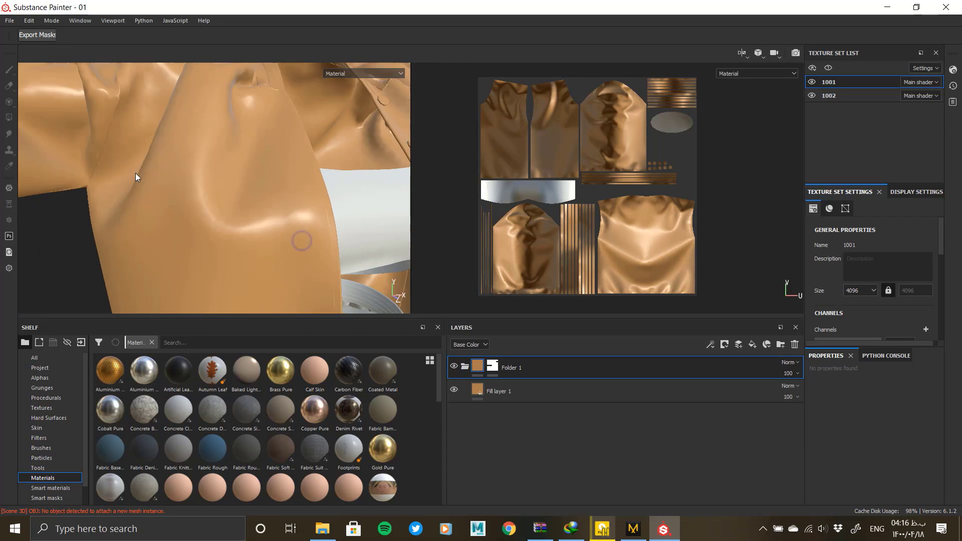
alt+drag(136, 174, 277, 170)
click(538, 386)
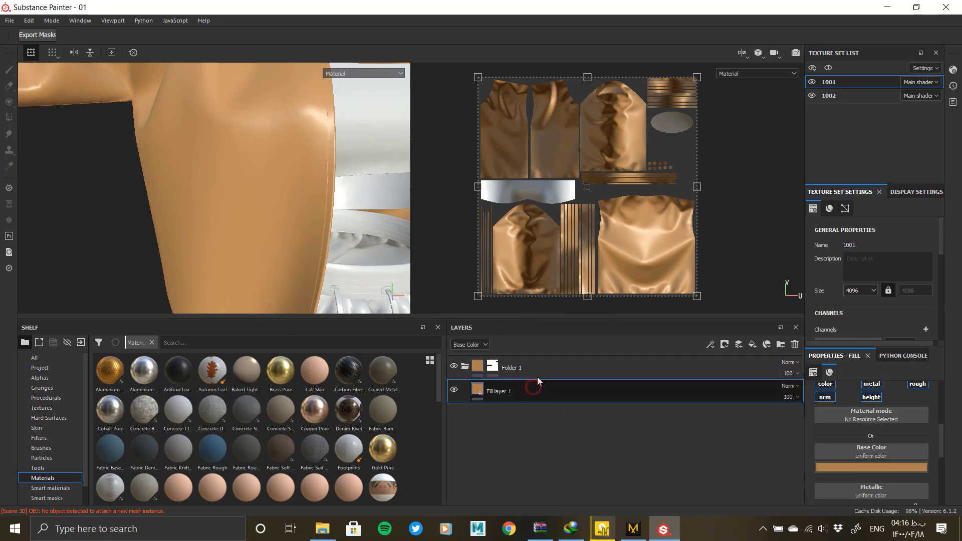
scroll(883, 468, down, 3)
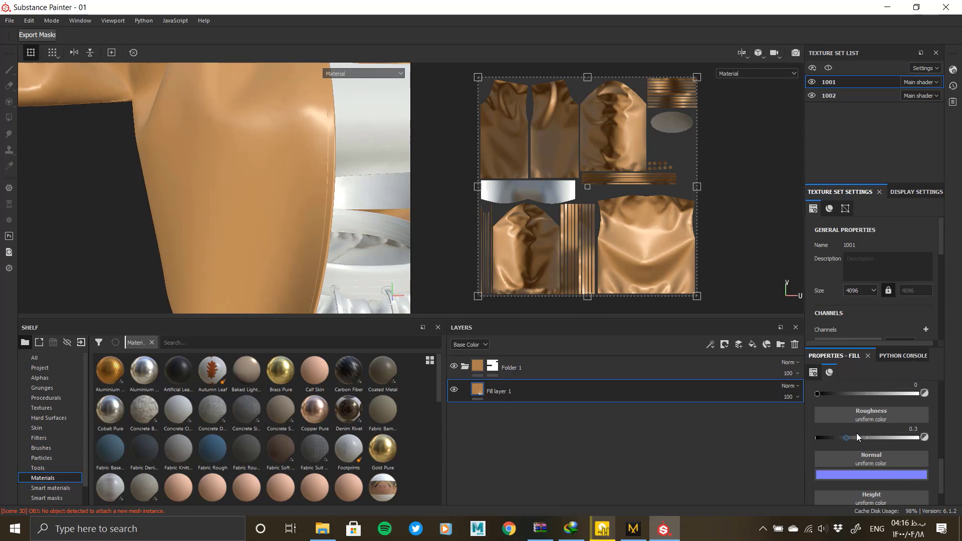
drag(857, 435, 890, 440)
scroll(884, 435, up, 5)
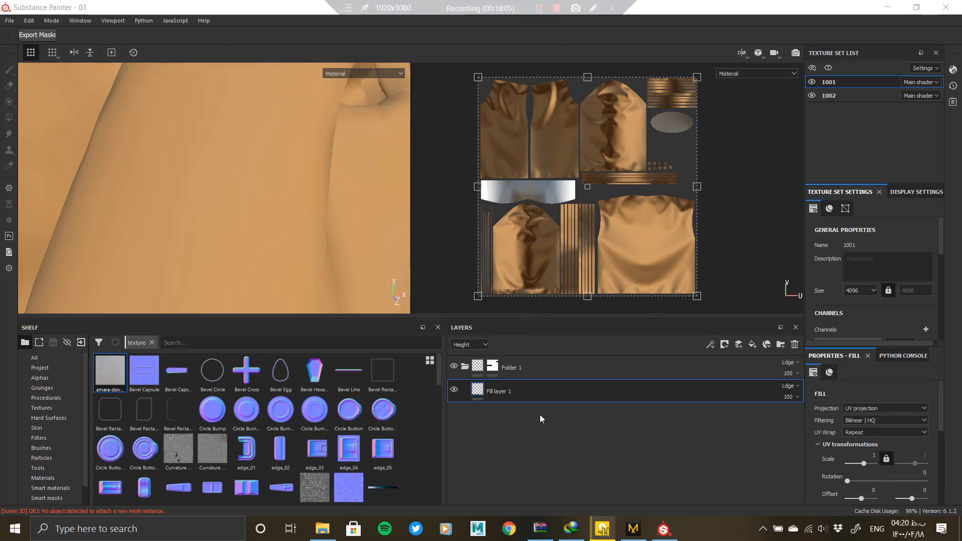
Switch the layer stack from the Height channel to the Base Color channel
click(467, 346)
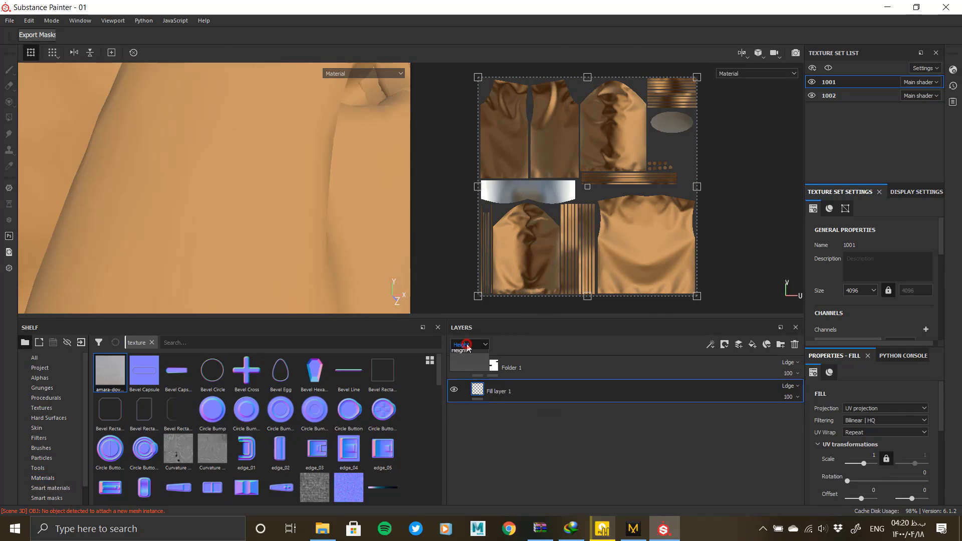
click(546, 400)
click(478, 372)
click(479, 385)
click(471, 345)
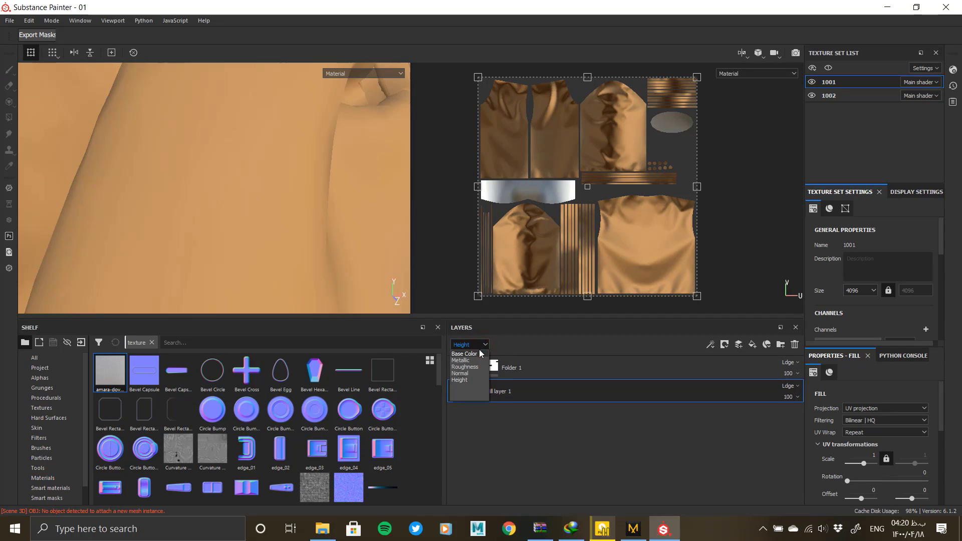
click(464, 352)
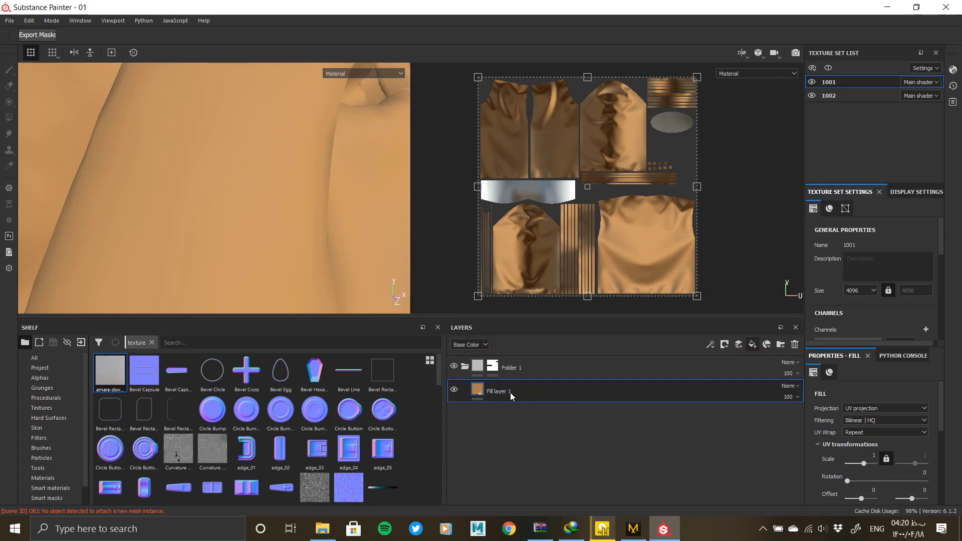
Add a fill layer above the brown one inside the folder and turn off its metal, rough and nrm channels
click(753, 345)
scroll(847, 445, down, 2)
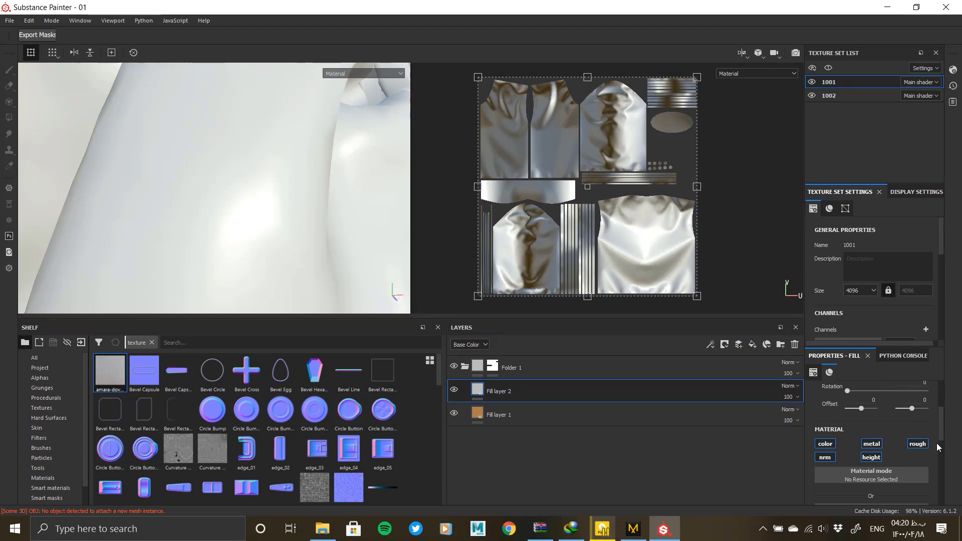
click(918, 444)
click(826, 457)
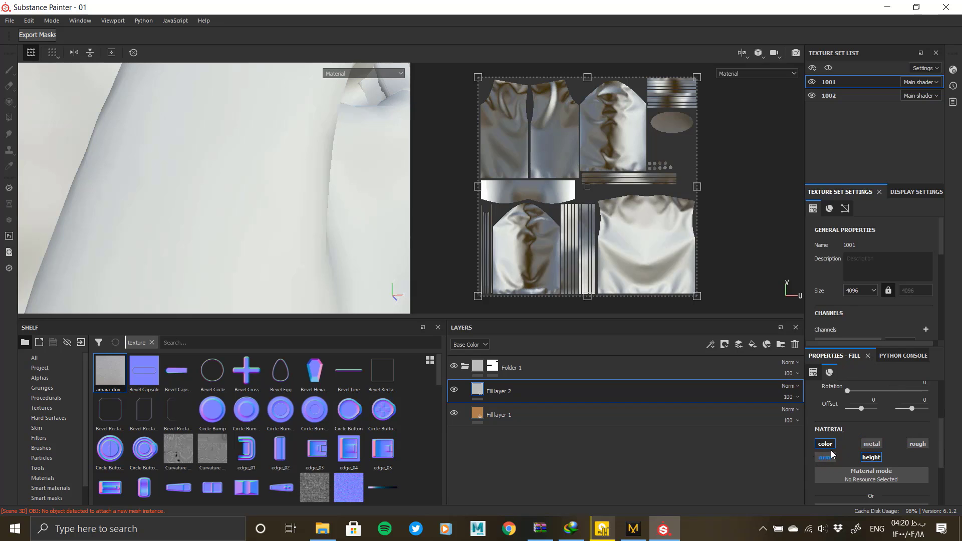
Give the new fill layer a black mask and add a fill effect to that mask
right_click(483, 390)
click(524, 93)
key(4)
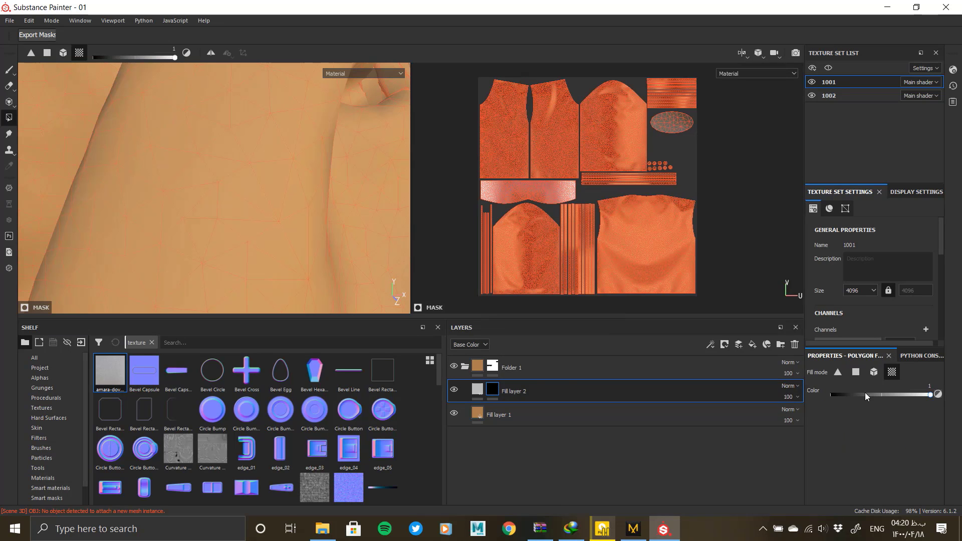
right_click(487, 390)
click(528, 309)
Assign the Messy Fibers 3 procedural texture as the grayscale source of the mask's fill effect
click(883, 446)
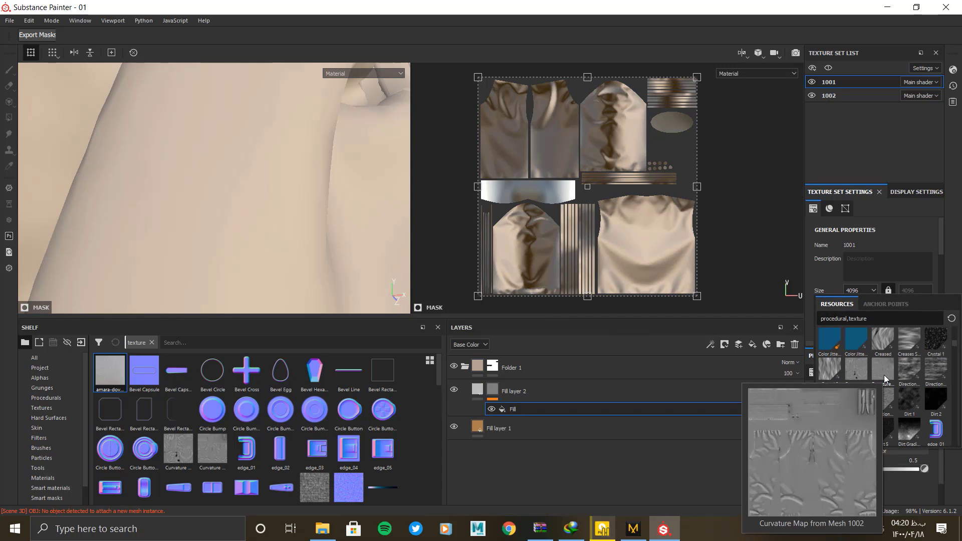
scroll(885, 381, down, 5)
scroll(891, 401, down, 3)
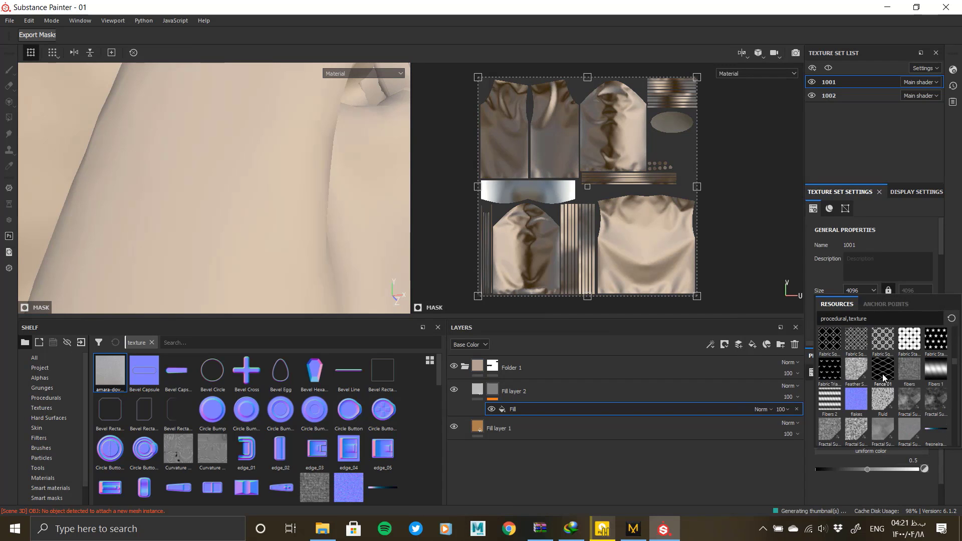
scroll(852, 421, down, 3)
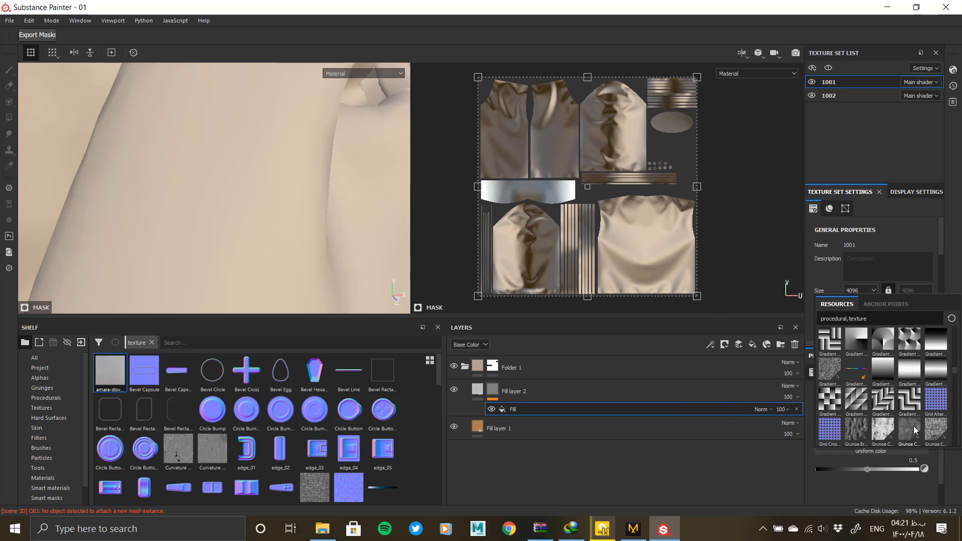
scroll(913, 426, down, 3)
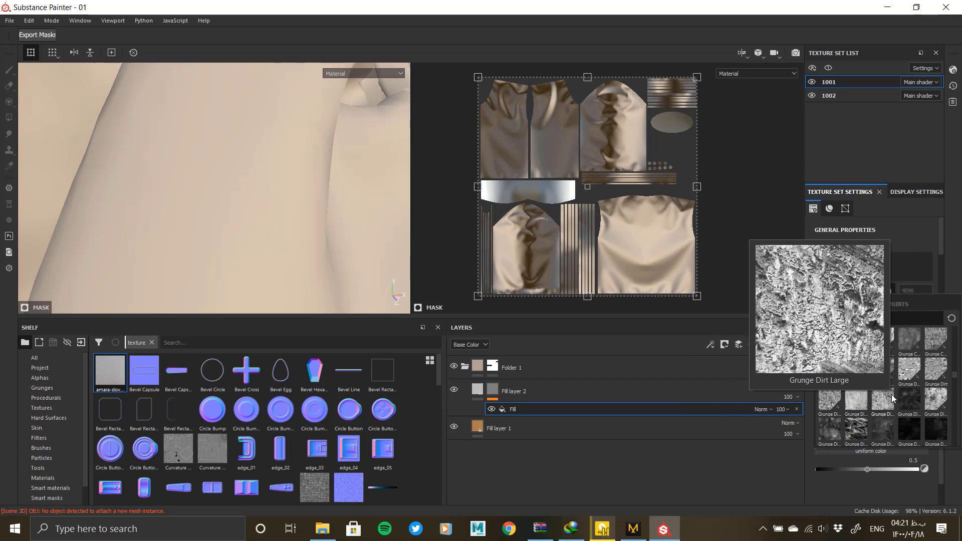
scroll(862, 386, down, 3)
scroll(865, 379, down, 10)
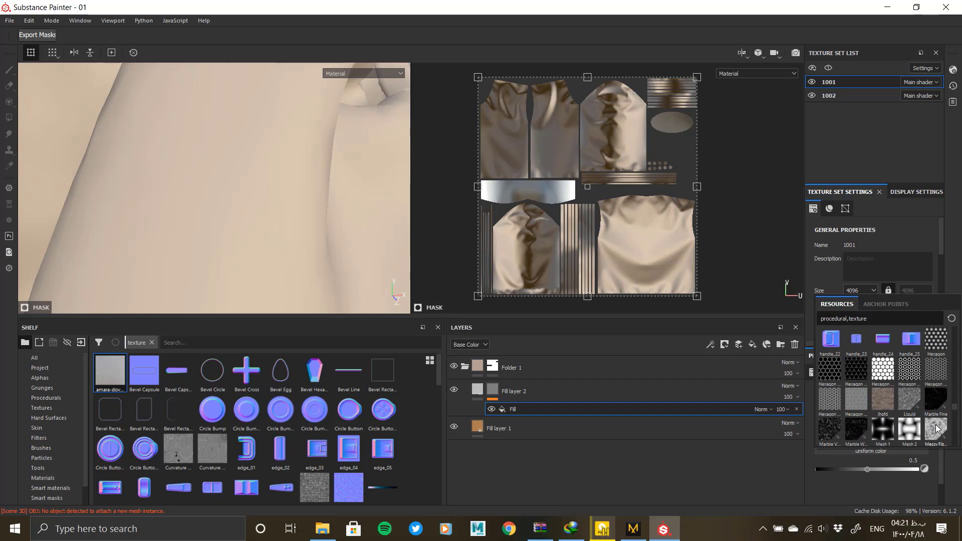
scroll(937, 427, down, 3)
mouse_move(836, 372)
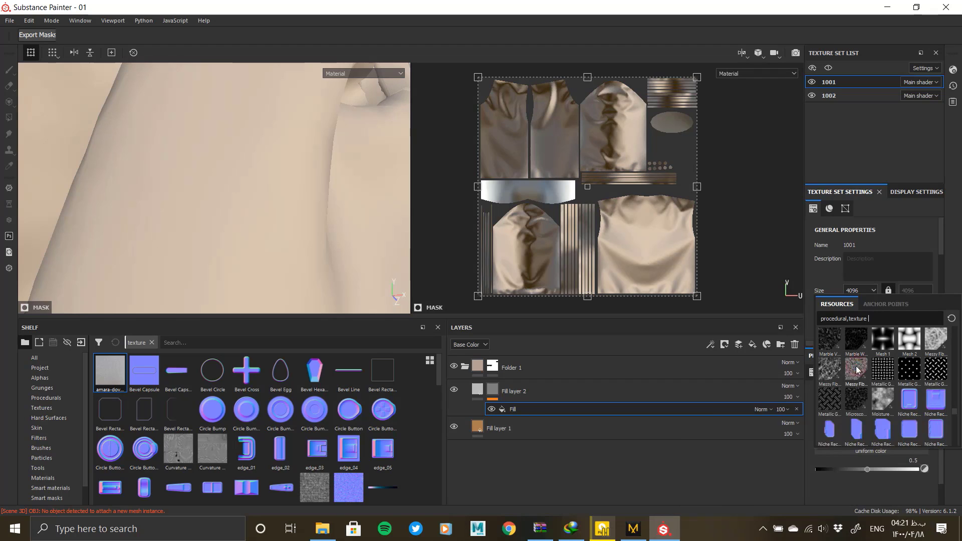
click(857, 370)
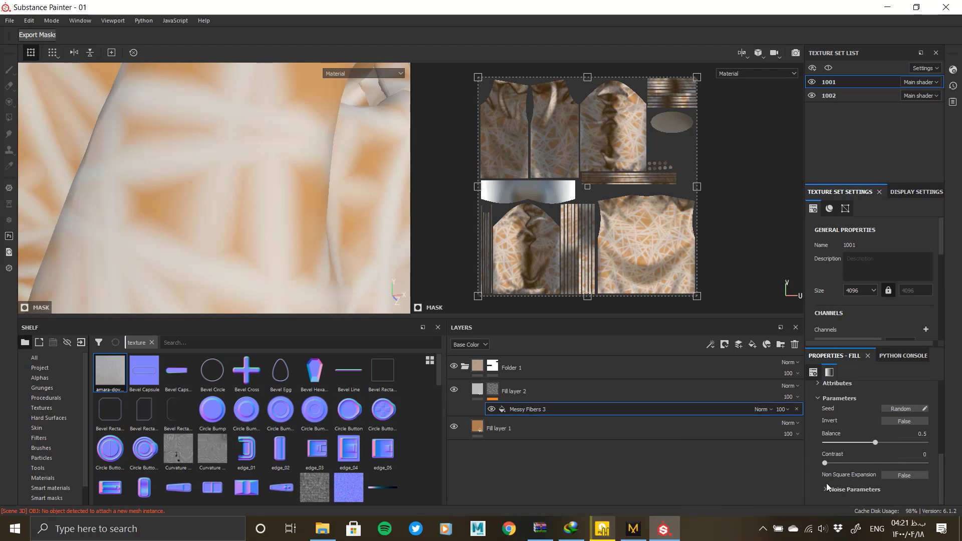
Set the Scale noise parameter of the Messy Fibers 3 mask fill to 16
click(826, 487)
scroll(852, 485, down, 2)
drag(865, 449, 926, 449)
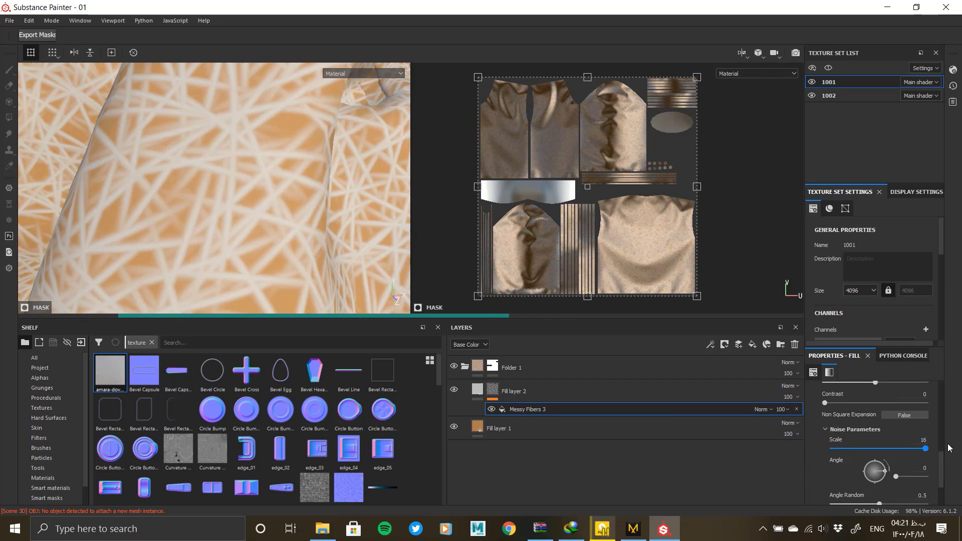
scroll(867, 460, down, 1)
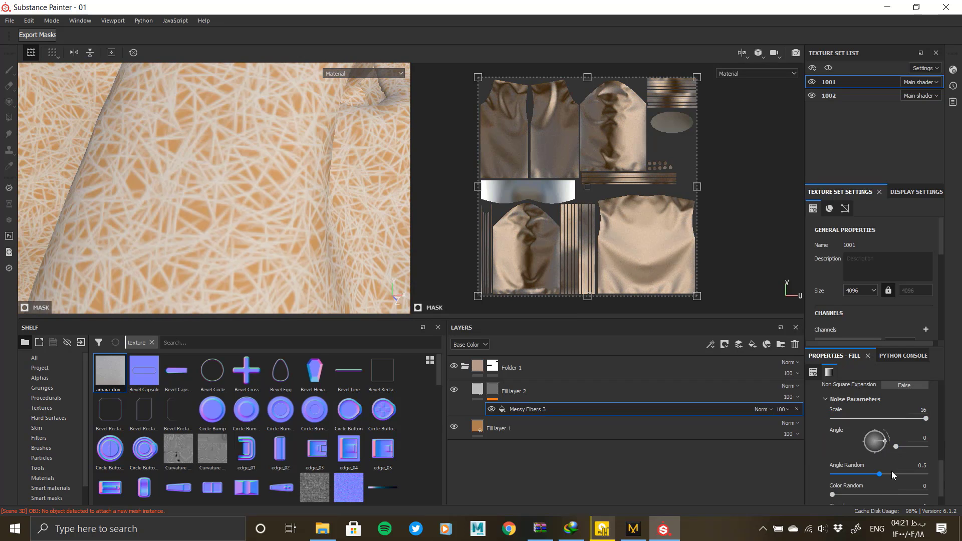
Set the fiber noise to Angle Random 0.16, Color Random 0.68 and Angle 90
drag(897, 472, 931, 464)
scroll(847, 494, down, 1)
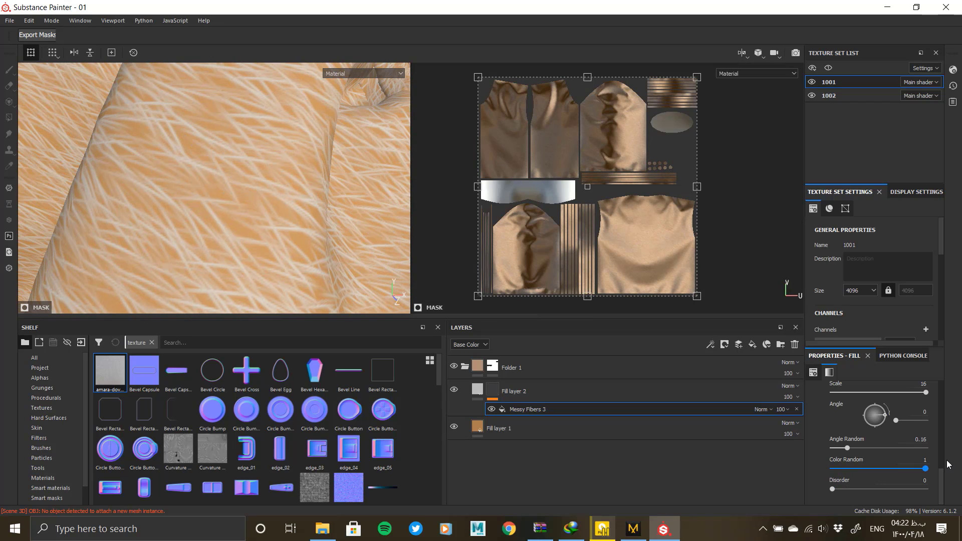
drag(867, 468, 812, 471)
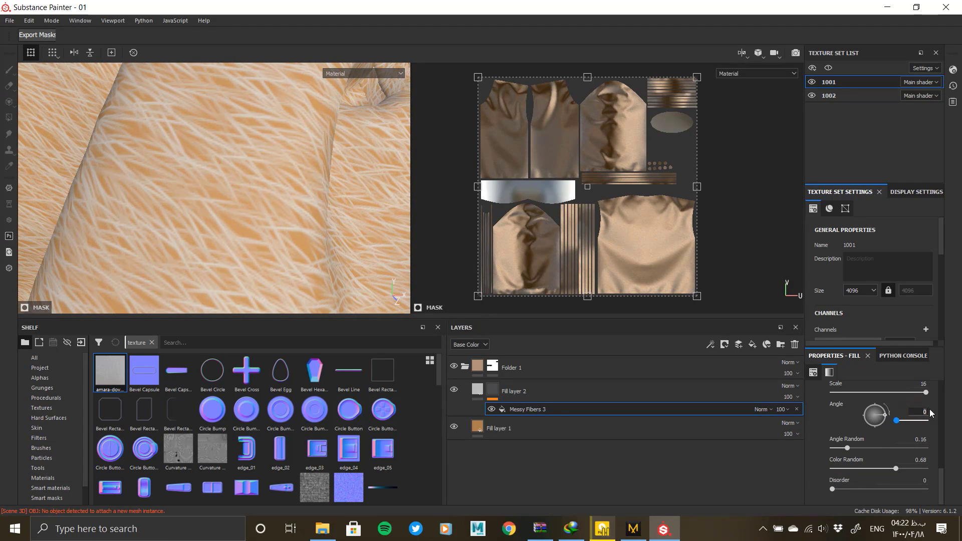
key(Return)
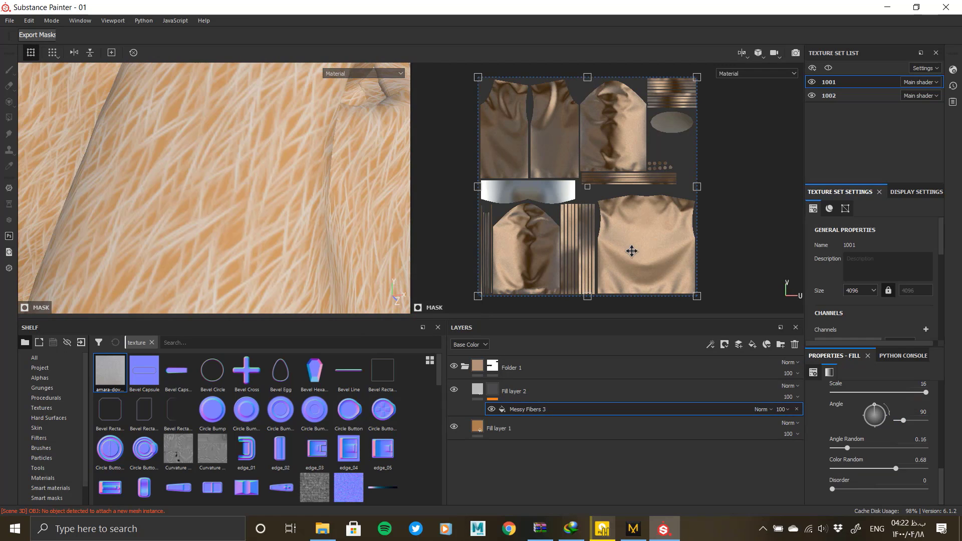
Try a Disorder value of 1 on the Messy Fibers 3 mask fill
scroll(635, 234, up, 2)
scroll(635, 221, up, 5)
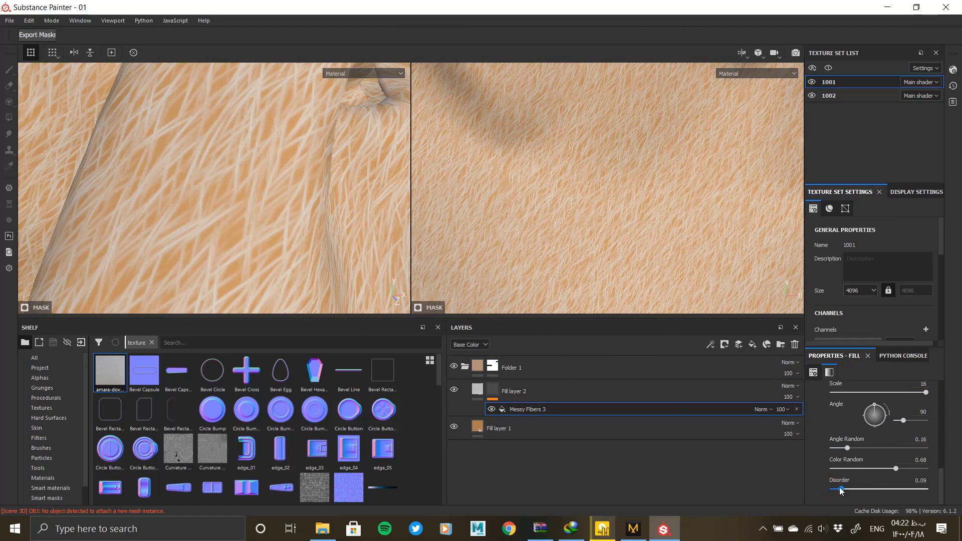
drag(840, 488, 927, 491)
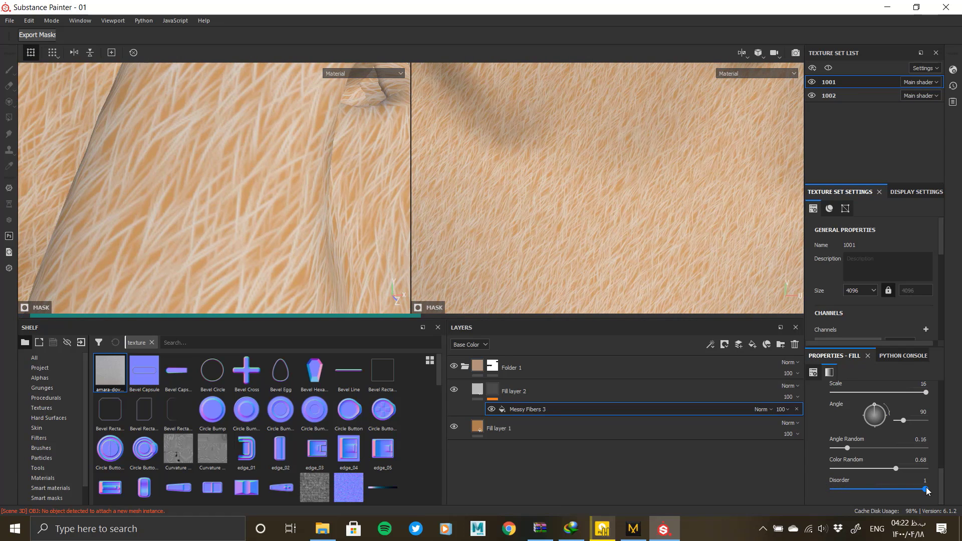
scroll(819, 483, up, 5)
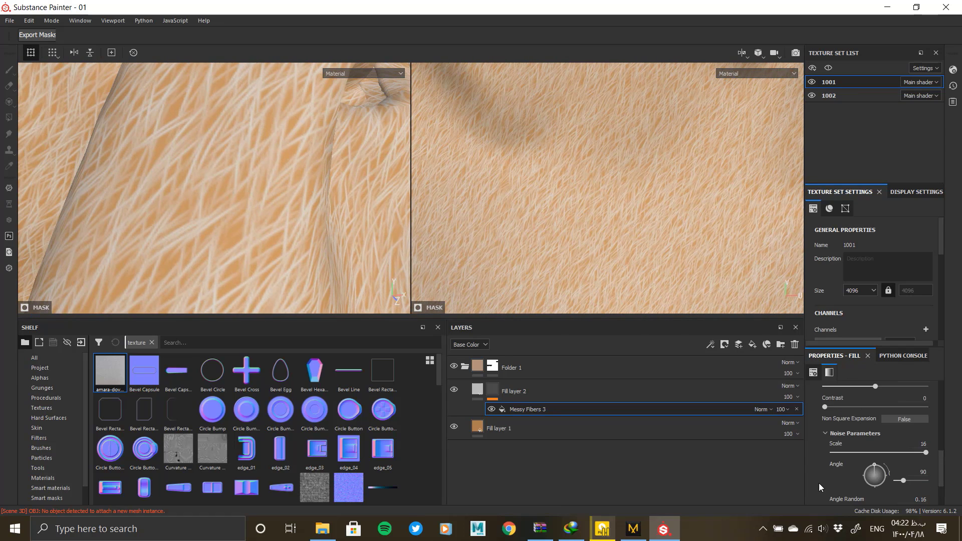
Set the UV scale of the mask's fiber fill to 5.9 and check the density on the jacket
scroll(859, 448, down, 8)
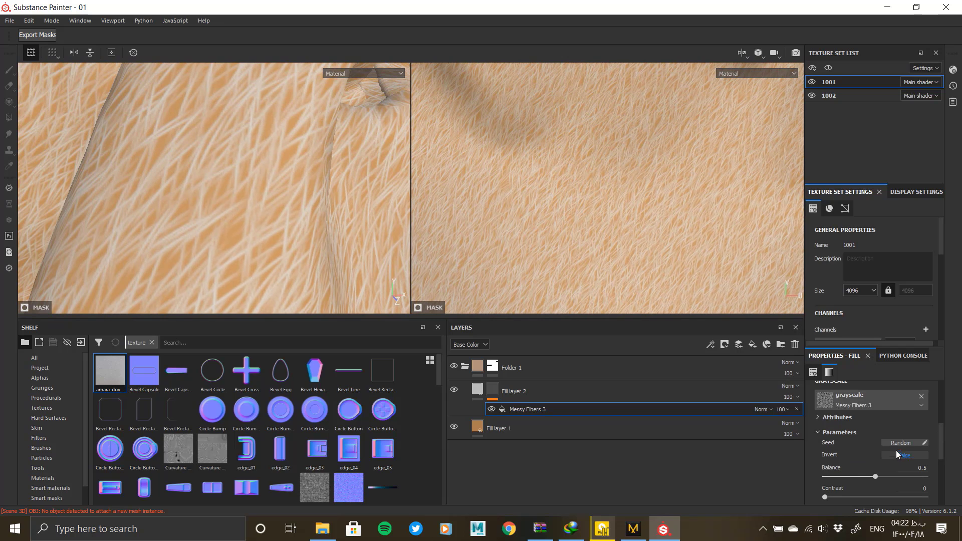
drag(864, 445, 866, 446)
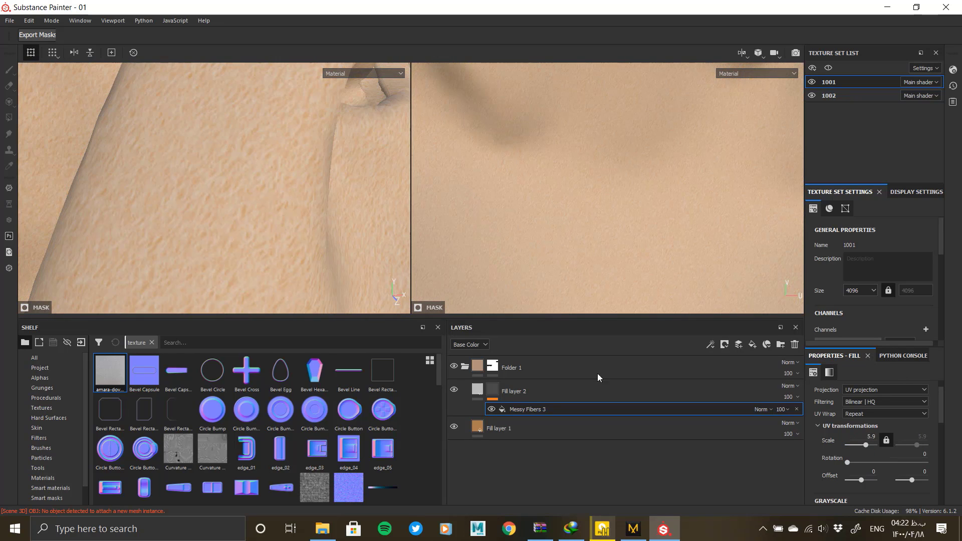
alt+drag(251, 203, 209, 209)
alt+right_drag(209, 208, 310, 222)
alt+middle_drag(322, 234, 337, 223)
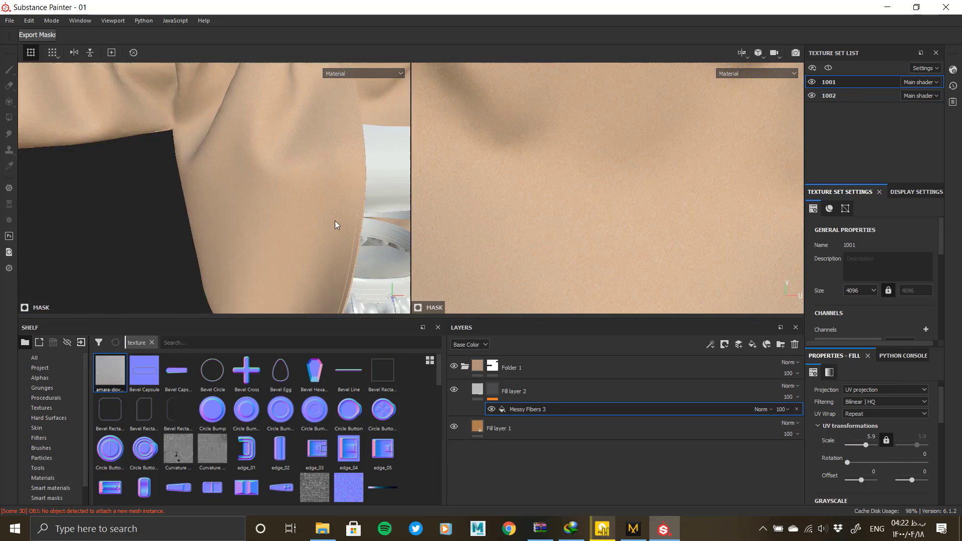
alt+right_drag(294, 157, 302, 257)
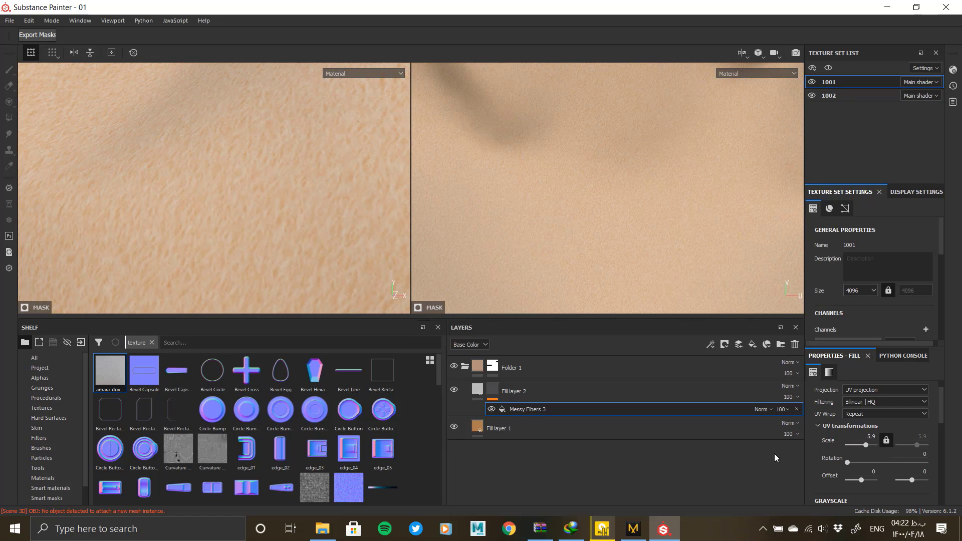
Set the fiber fill's UV scale to 2 and rotate the noise Angle to 113
scroll(839, 464, up, 4)
scroll(906, 464, down, 2)
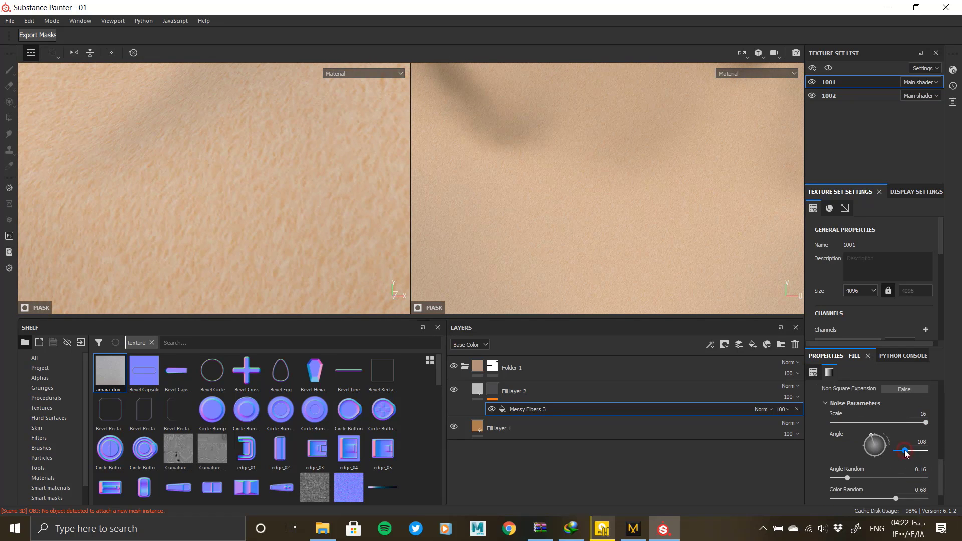
scroll(885, 468, up, 5)
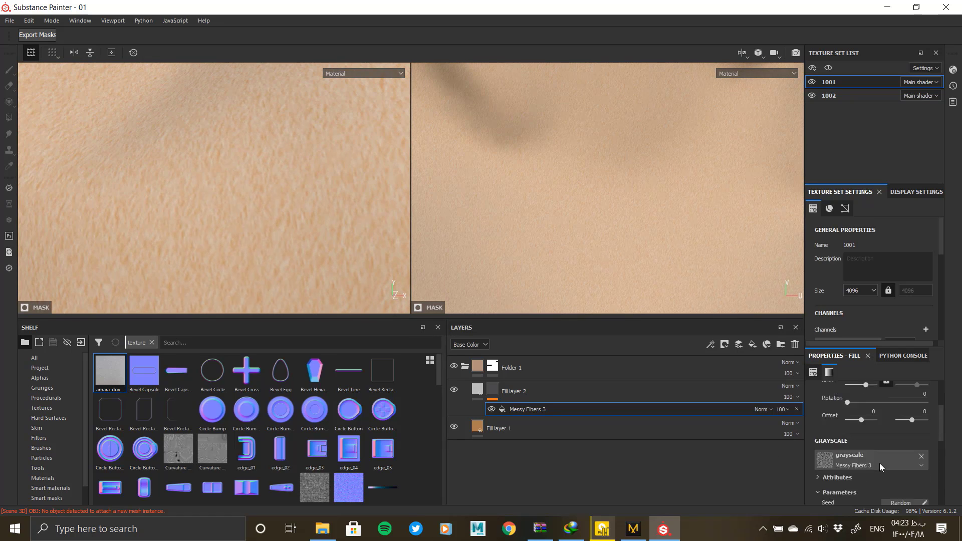
click(865, 405)
text(2)
key(Return)
scroll(832, 417, down, 5)
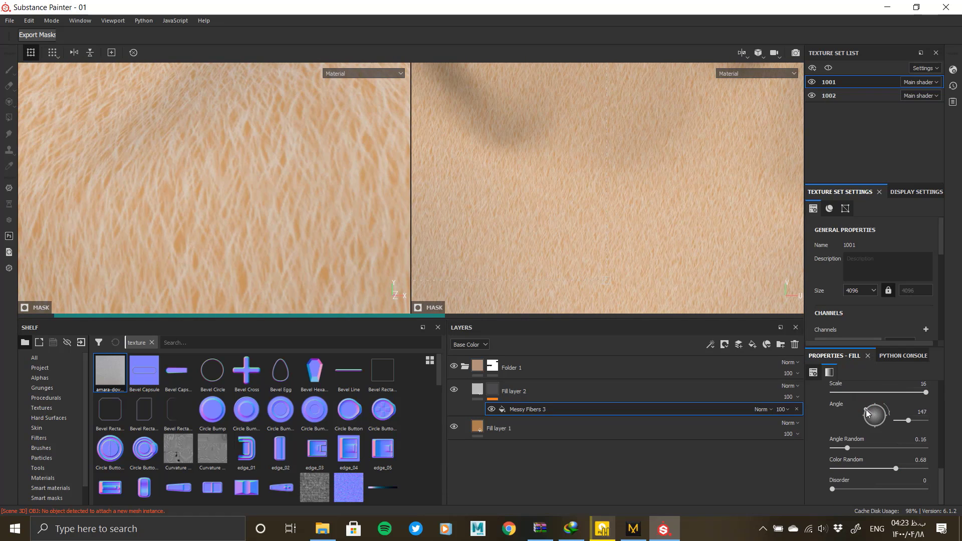
drag(869, 411, 871, 411)
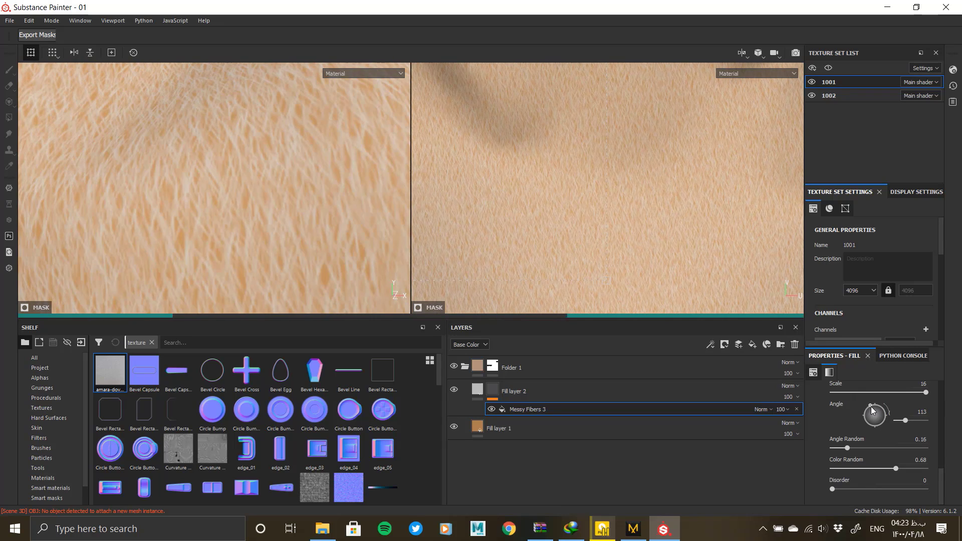
Set the fiber fill's UV scale to 5 and its Balance to 0.57 for a finer fabric grain
scroll(634, 236, down, 5)
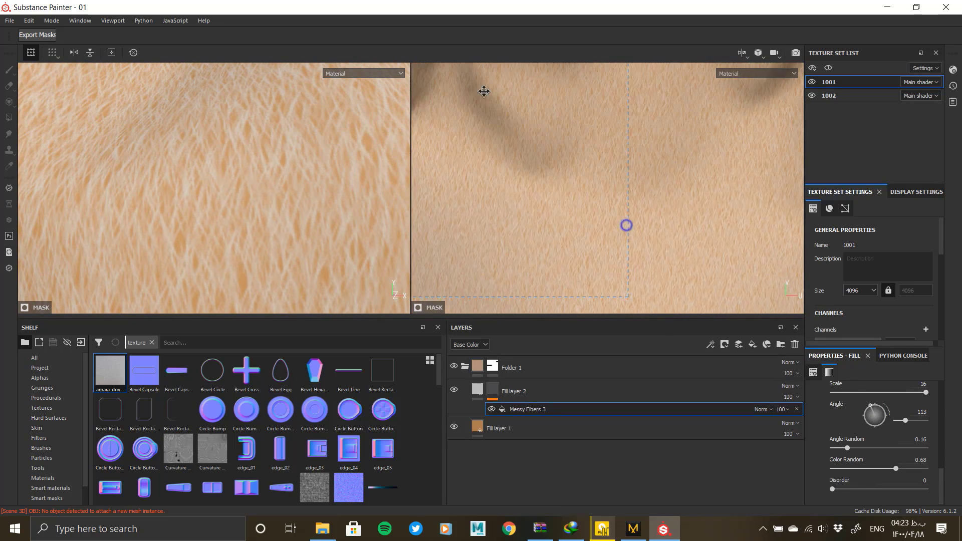
scroll(210, 177, down, 8)
alt+middle_drag(275, 245, 337, 215)
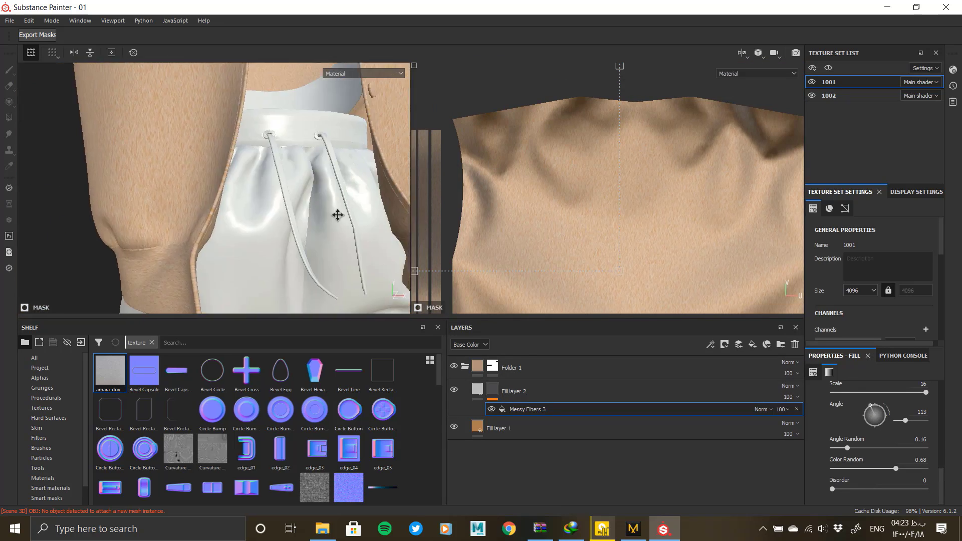
alt+drag(338, 215, 203, 231)
scroll(203, 231, up, 10)
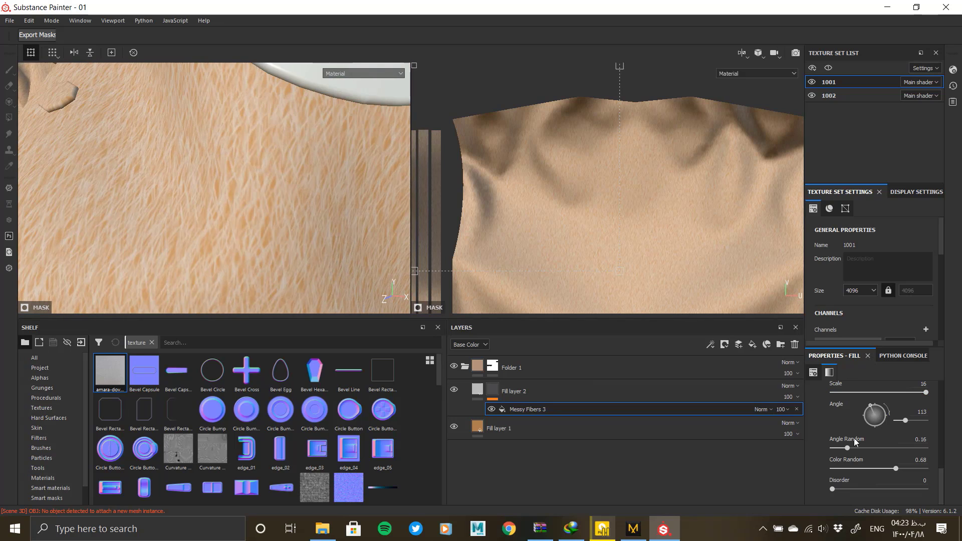
scroll(853, 436, up, 3)
scroll(844, 467, down, 5)
scroll(844, 470, up, 1)
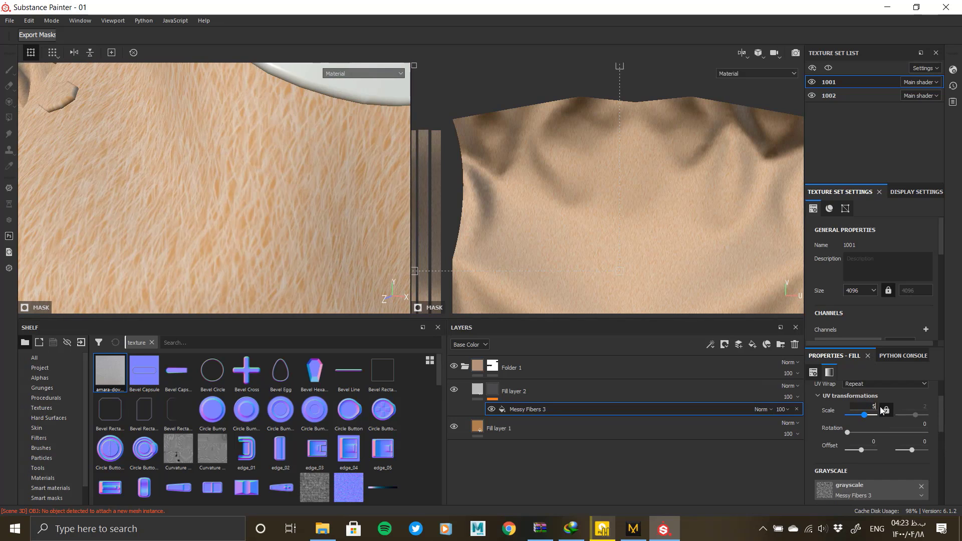
key(Return)
scroll(833, 431, up, 4)
drag(875, 447, 882, 448)
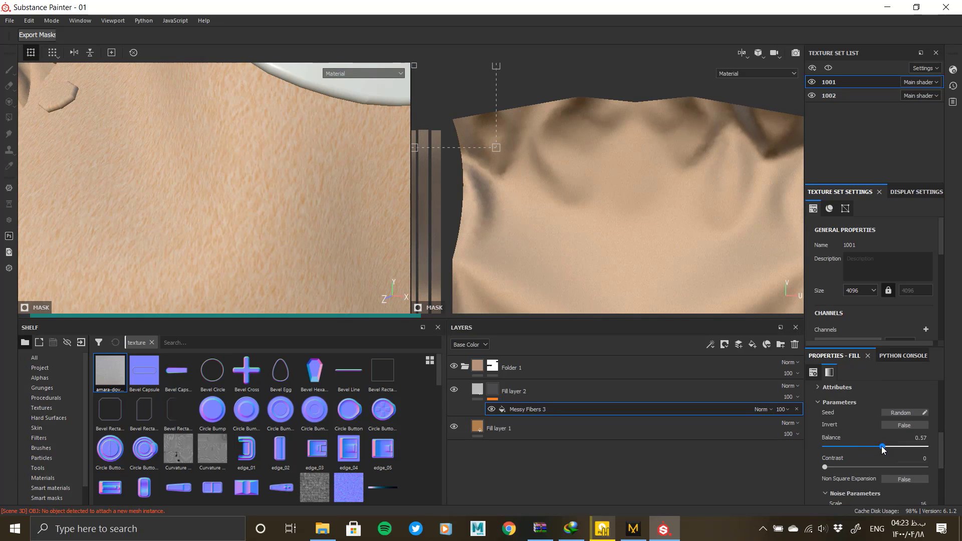
Display the fiber layer's mask on its own and set the Messy Fibers 3 Color Random to 1
alt+click(495, 389)
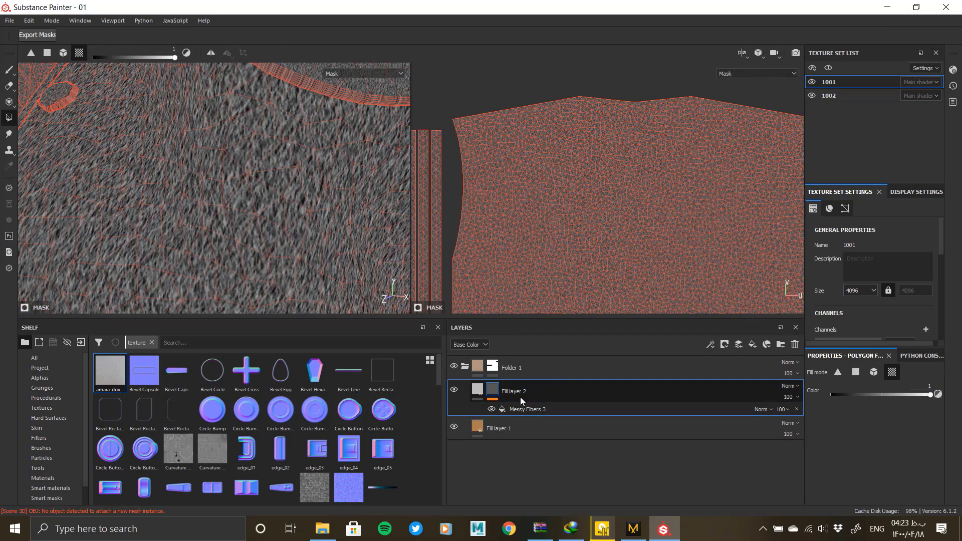
click(752, 409)
drag(881, 445, 937, 468)
Set the Angle Random of the Messy Fibers 3 mask fill to 0.09
scroll(856, 458, down, 4)
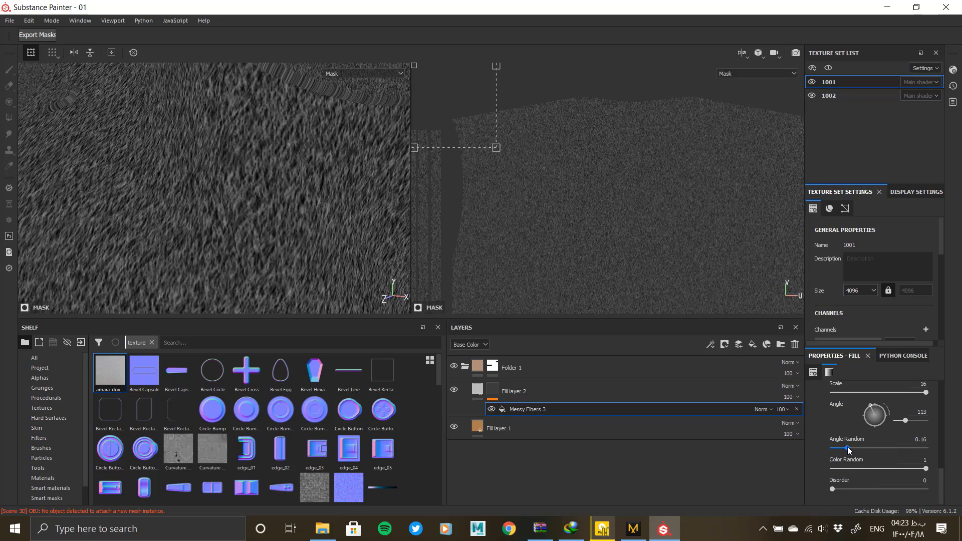
drag(848, 448, 845, 448)
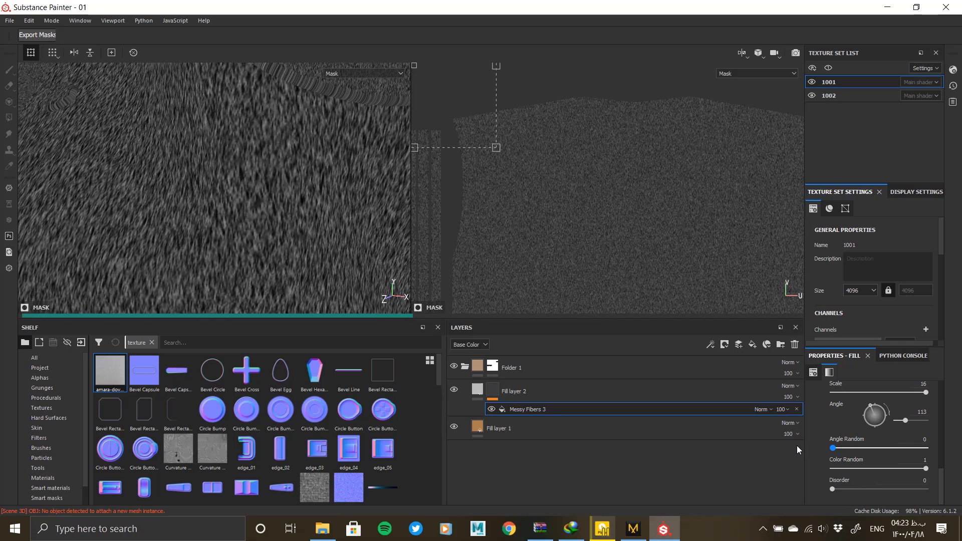
drag(832, 448, 838, 448)
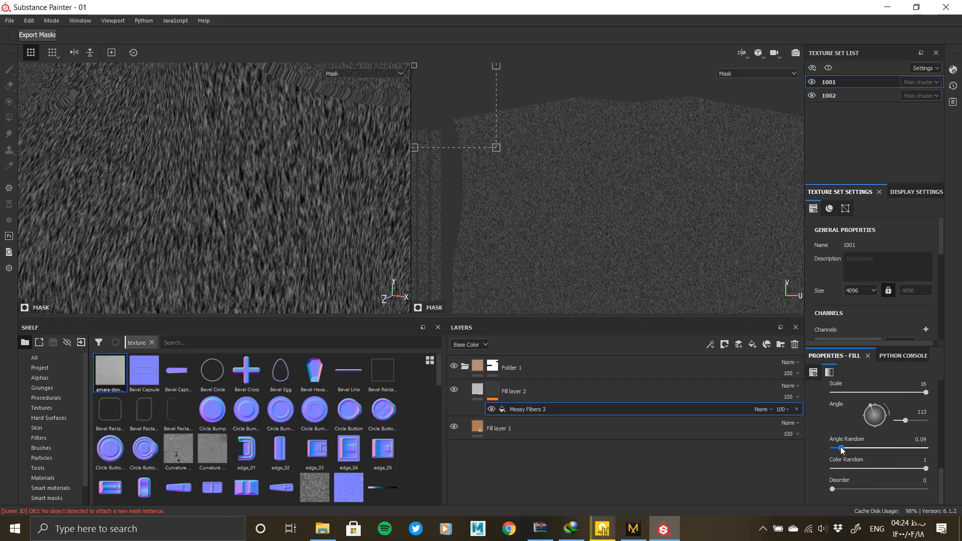
Sample Fill layer 1's brown as the base color of Fill layer 2 and darken it
alt+drag(256, 216, 276, 221)
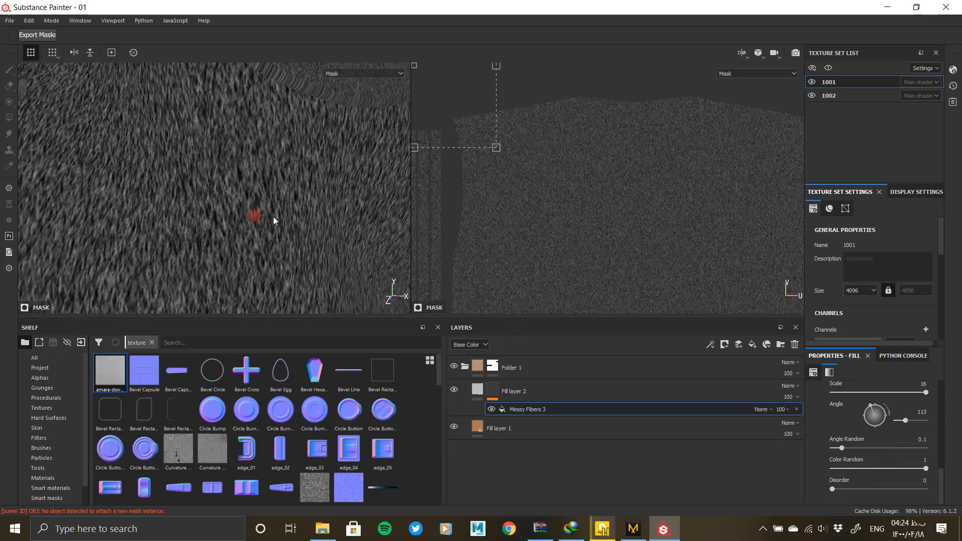
alt+right_drag(275, 221, 200, 253)
alt+drag(200, 253, 236, 174)
alt+right_drag(226, 219, 271, 299)
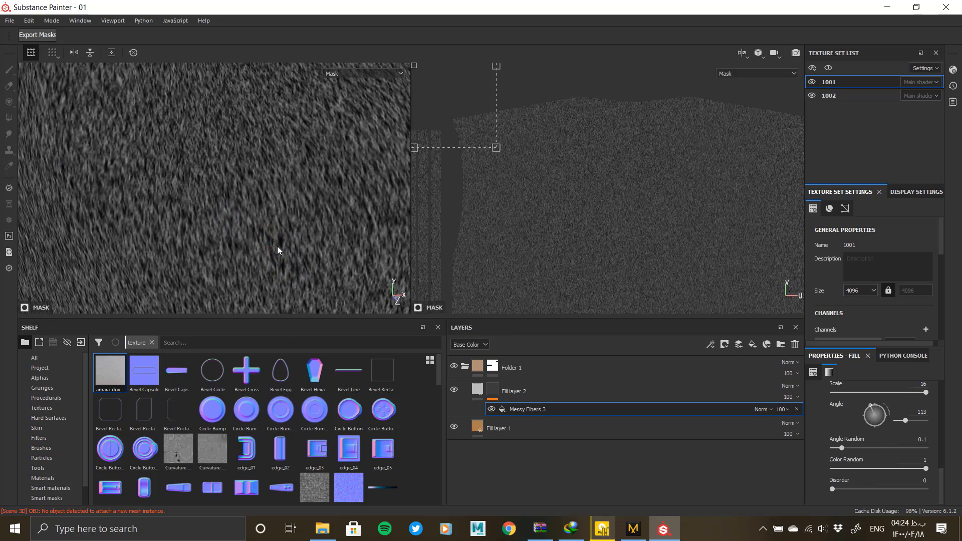
click(512, 391)
click(849, 441)
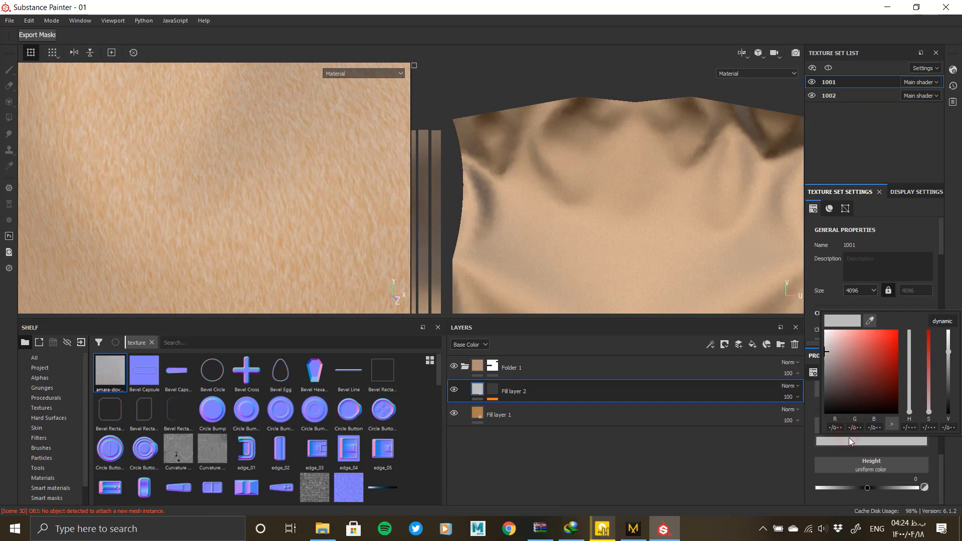
click(871, 320)
click(478, 412)
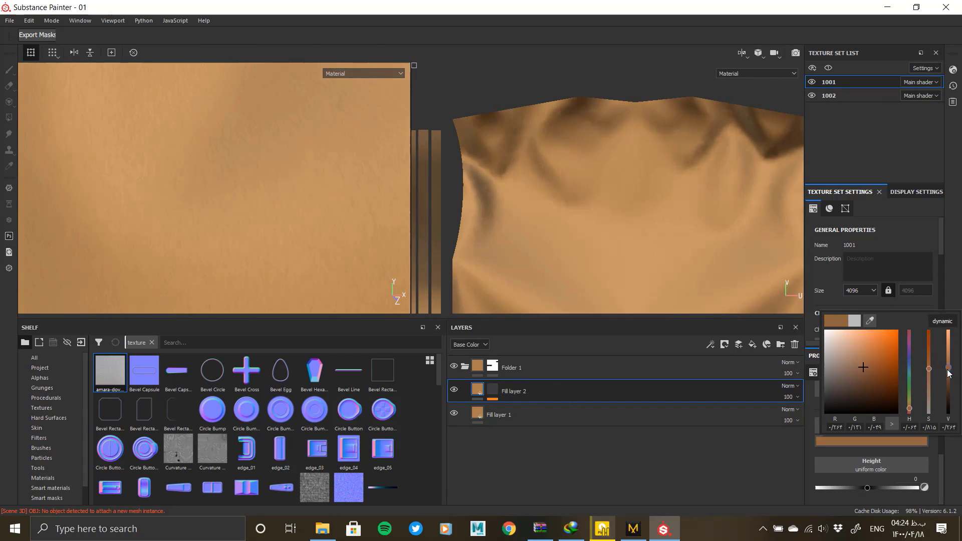
drag(948, 370, 947, 379)
Set the Height of Fill layer 2 to -0.0874 to engrave the fibers into the fabric
alt+right_drag(289, 243, 273, 193)
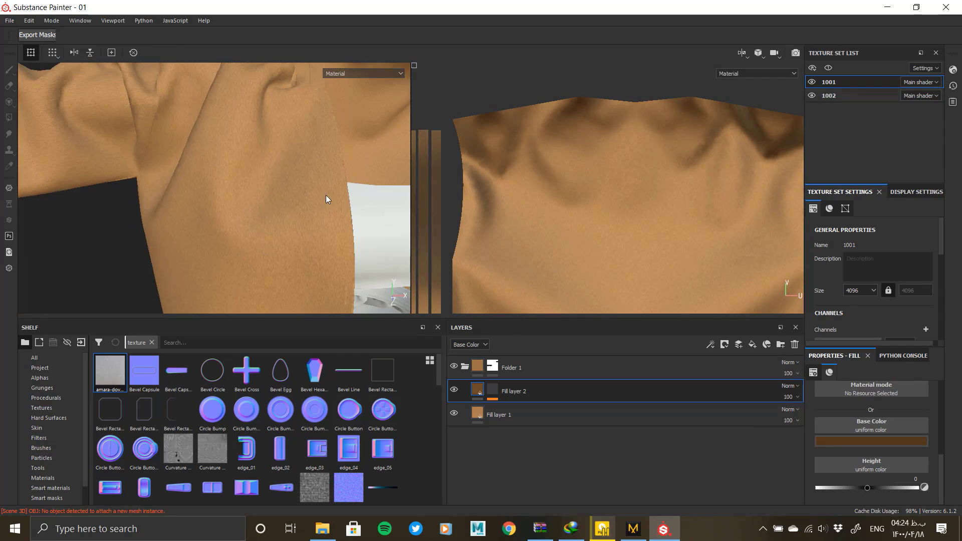
alt+drag(325, 194, 226, 191)
alt+right_drag(191, 131, 219, 195)
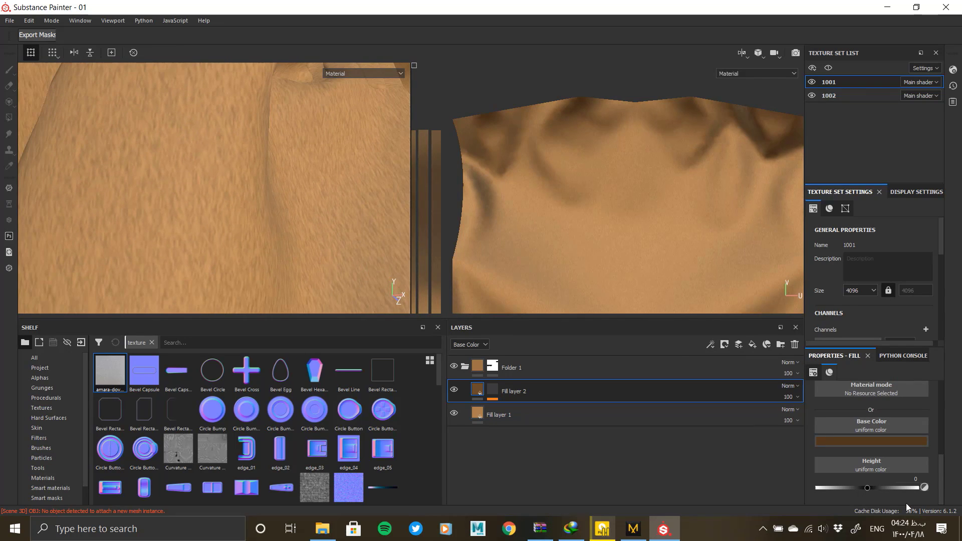
drag(879, 489, 861, 495)
alt+right_drag(331, 230, 224, 51)
alt+drag(224, 52, 317, 160)
alt+right_drag(318, 161, 213, 200)
alt+drag(213, 200, 252, 245)
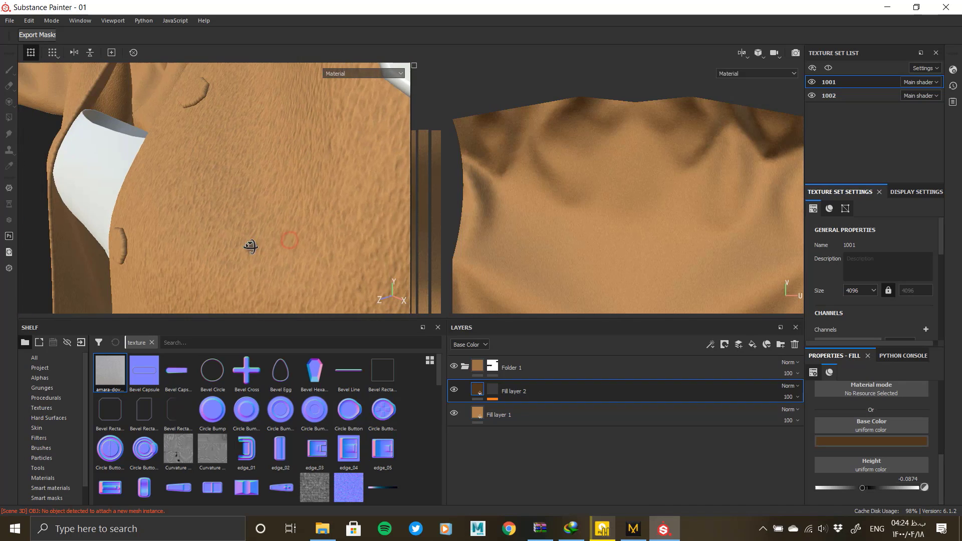
Darken the brown base color of Fill layer 2 further and set its Height to -0.0777
click(874, 442)
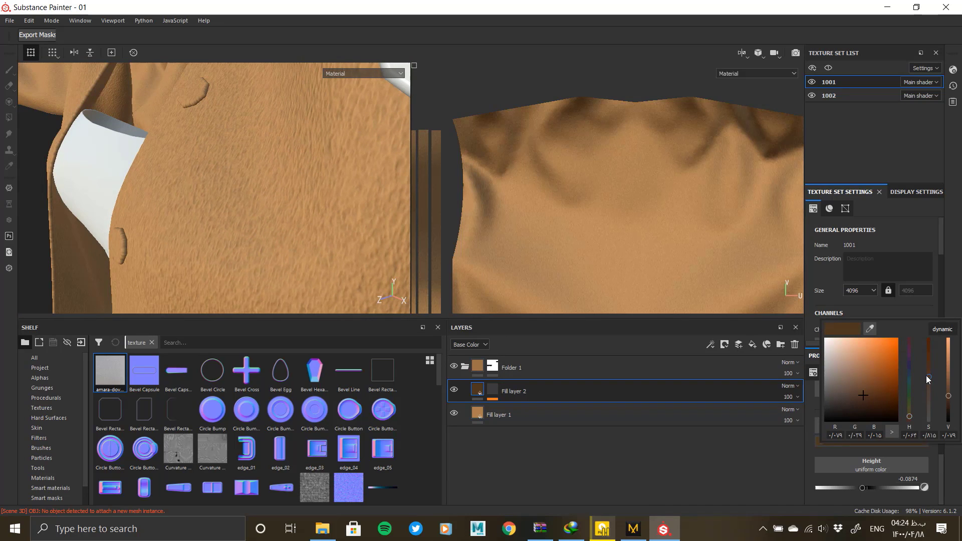
drag(949, 399, 951, 411)
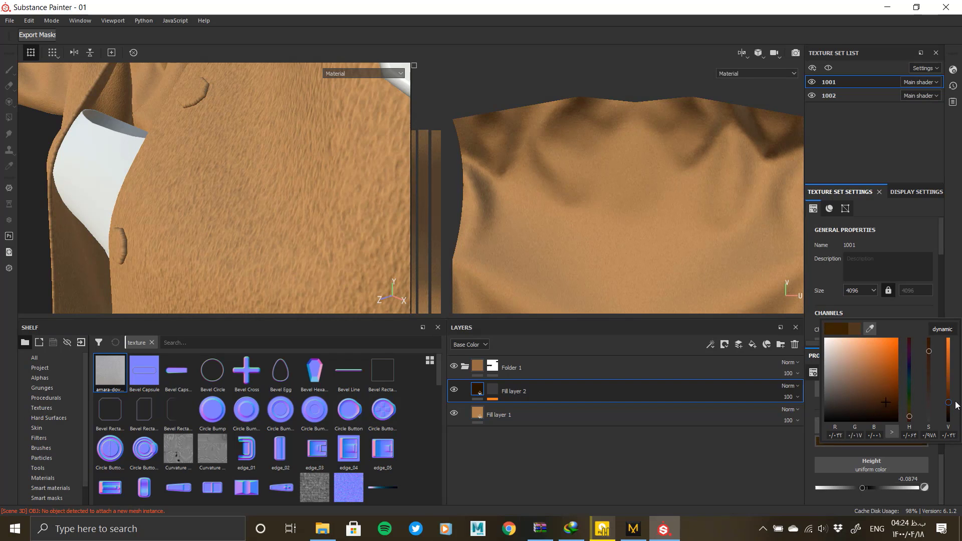
click(932, 480)
drag(863, 492, 870, 497)
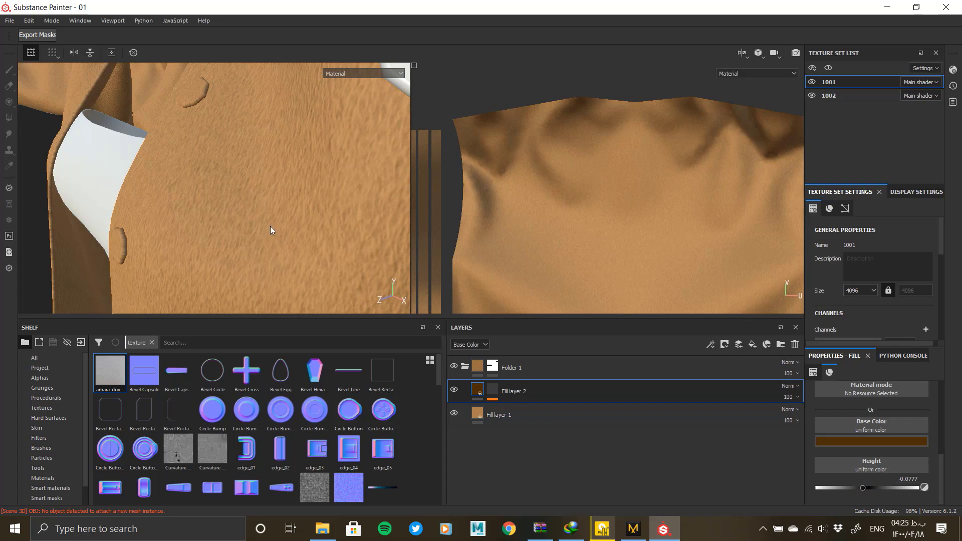
shift+right_drag(270, 227, 251, 223)
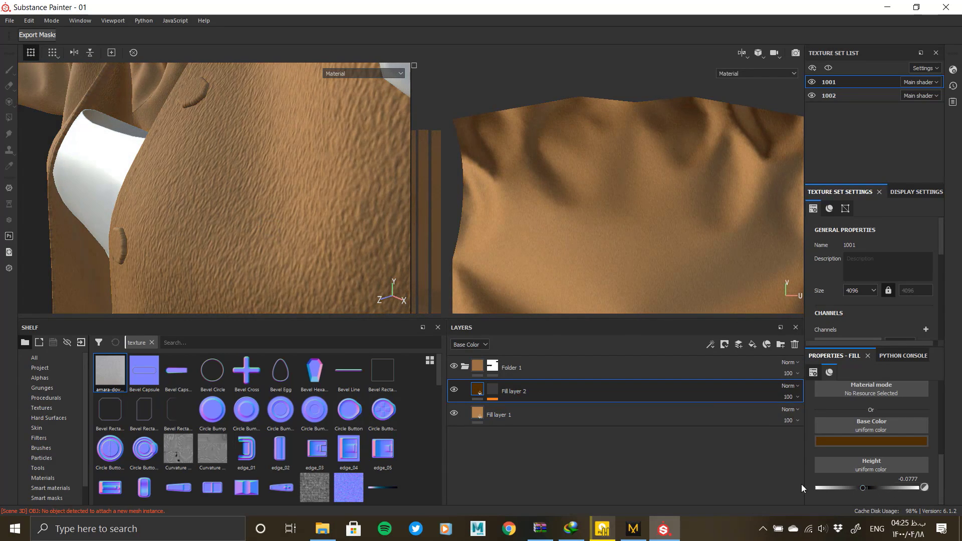
Set the UV scale of the Messy Fibers 3 mask fill on Fill layer 2 to 4
alt+drag(341, 221, 245, 234)
click(493, 389)
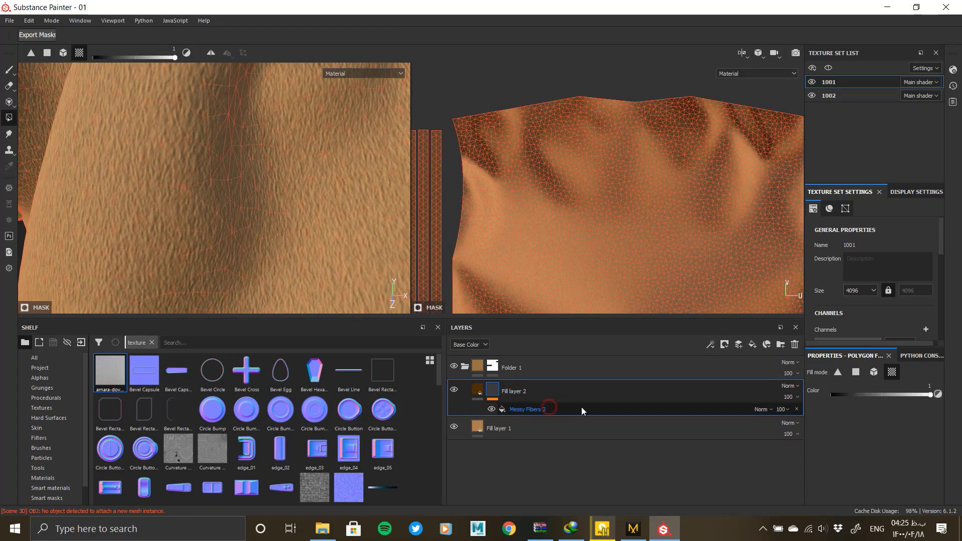
click(582, 409)
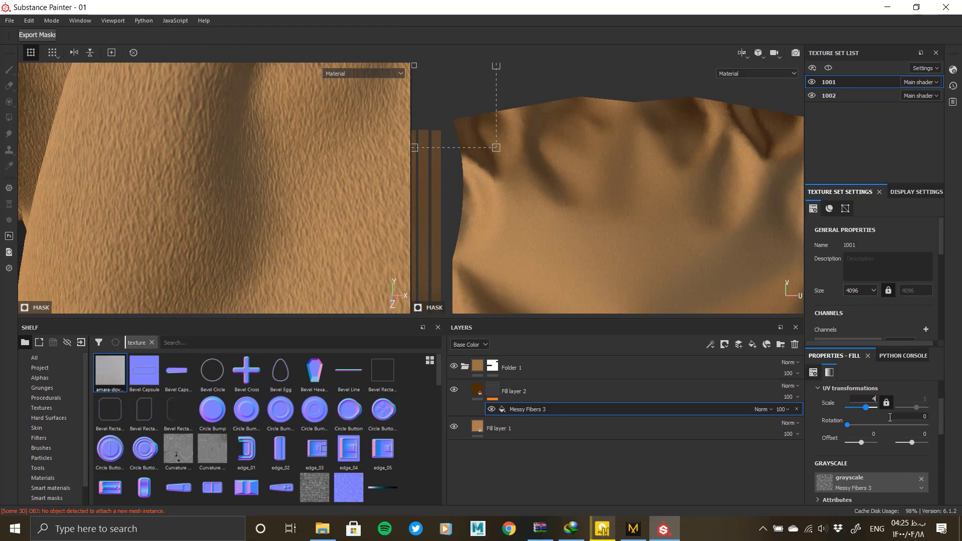
text(4)
key(Return)
Lighten the dark brown base color of Fill layer 2 slightly and reduce its saturation
alt+right_drag(289, 270, 85, 133)
alt+drag(86, 133, 262, 189)
alt+right_drag(262, 189, 197, 146)
alt+drag(197, 146, 251, 194)
alt+right_drag(251, 194, 314, 213)
alt+drag(313, 212, 321, 264)
alt+right_drag(299, 206, 519, 318)
click(486, 389)
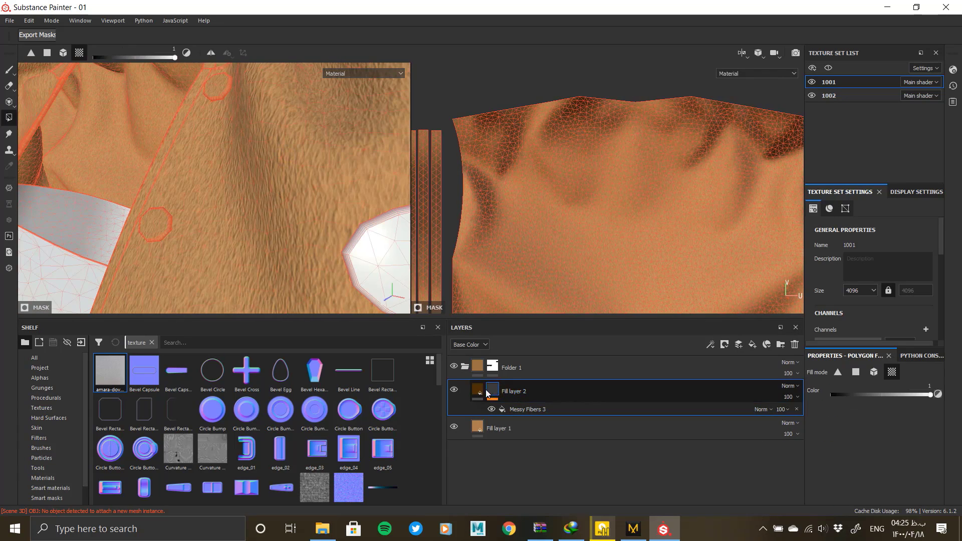
click(871, 470)
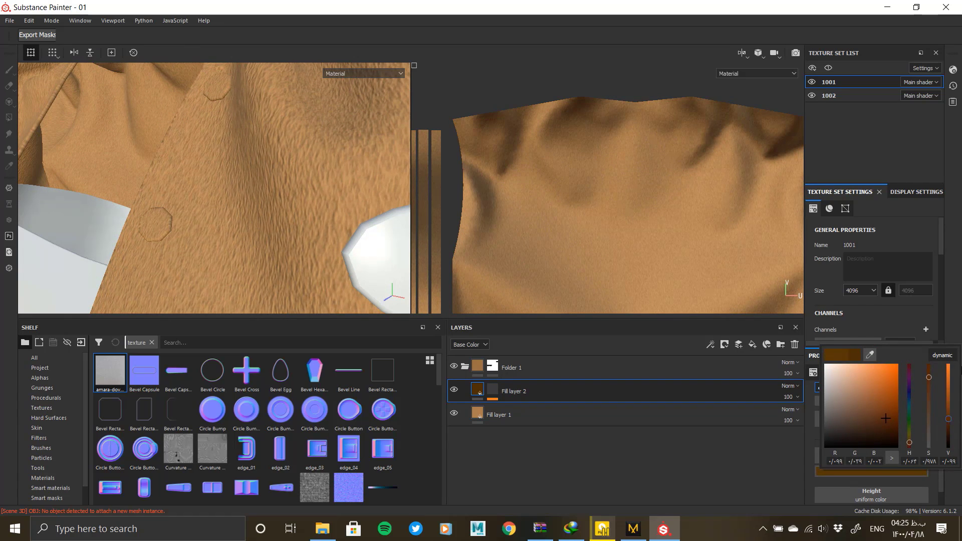
drag(885, 418, 886, 365)
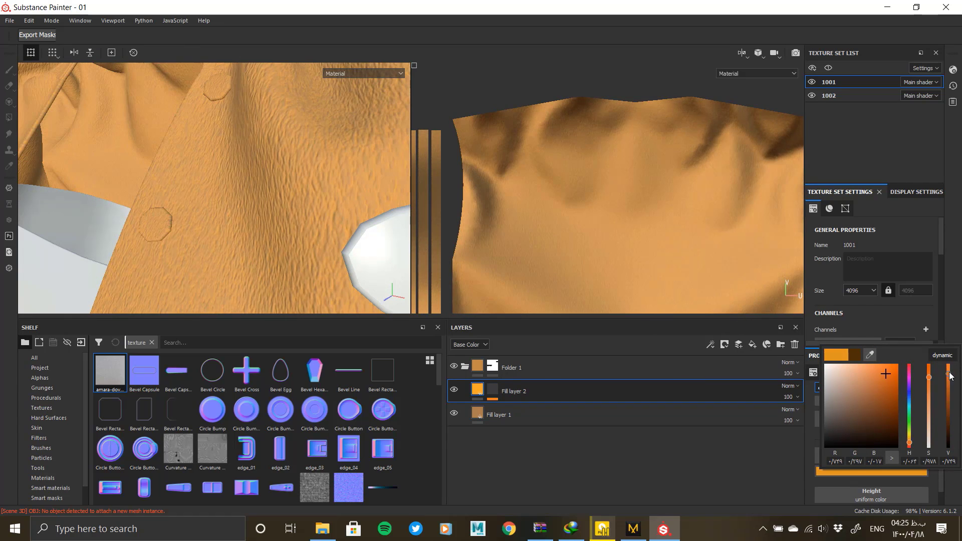
click(950, 415)
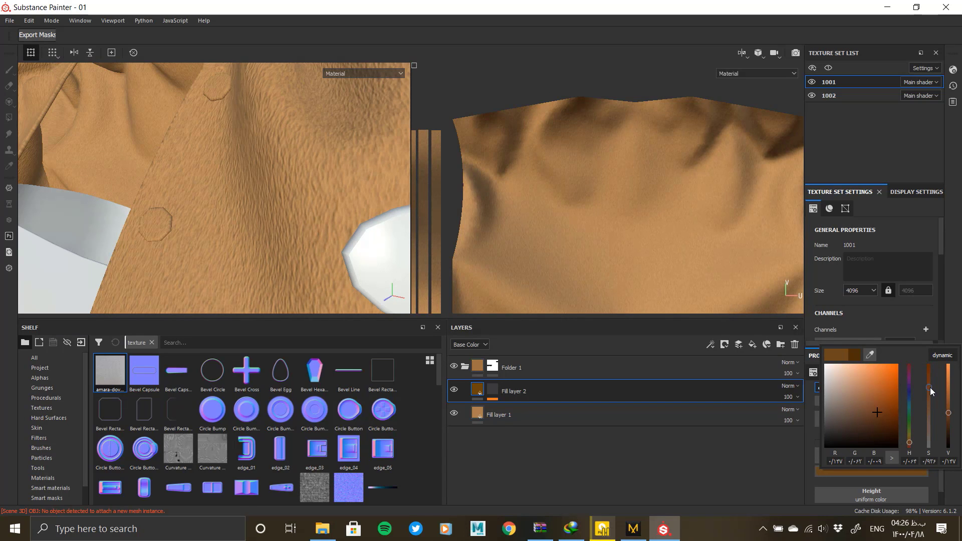
drag(930, 387, 930, 398)
Examine the fiber relief and color on the jacket from several angles and distances
alt+drag(266, 124, 239, 222)
alt+right_drag(239, 221, 114, 189)
alt+middle_drag(115, 189, 261, 167)
alt+right_drag(279, 204, 288, 401)
mouse_move(241, 216)
alt+mouse_down()
mouse_move(251, 216)
mouse_move(238, 215)
alt+mouse_up()
alt+right_drag(239, 215, 176, 201)
alt+middle_drag(267, 229, 182, 88)
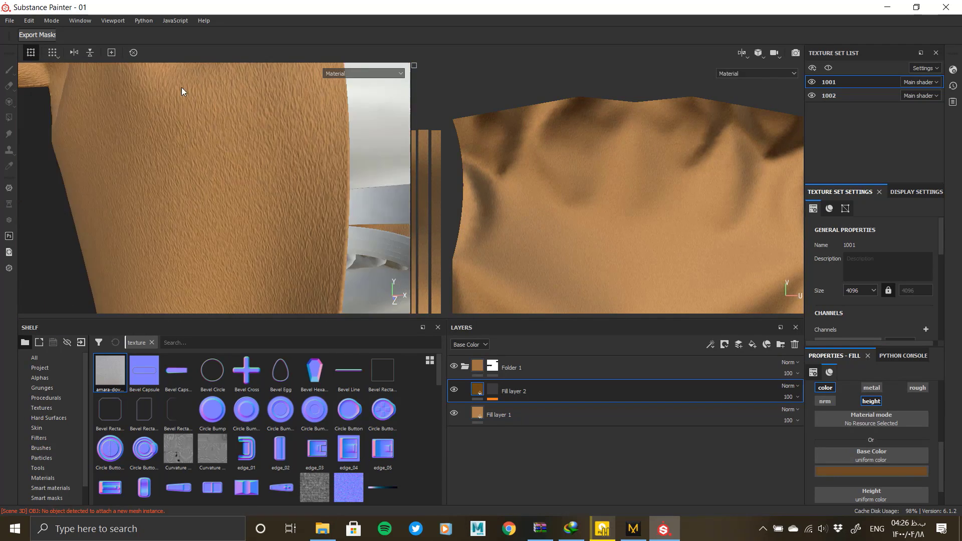
alt+drag(304, 189, 241, 157)
alt+right_drag(241, 157, 281, 241)
Add a color-only fill layer directly above Fill layer 1 and set its base color to black
click(544, 414)
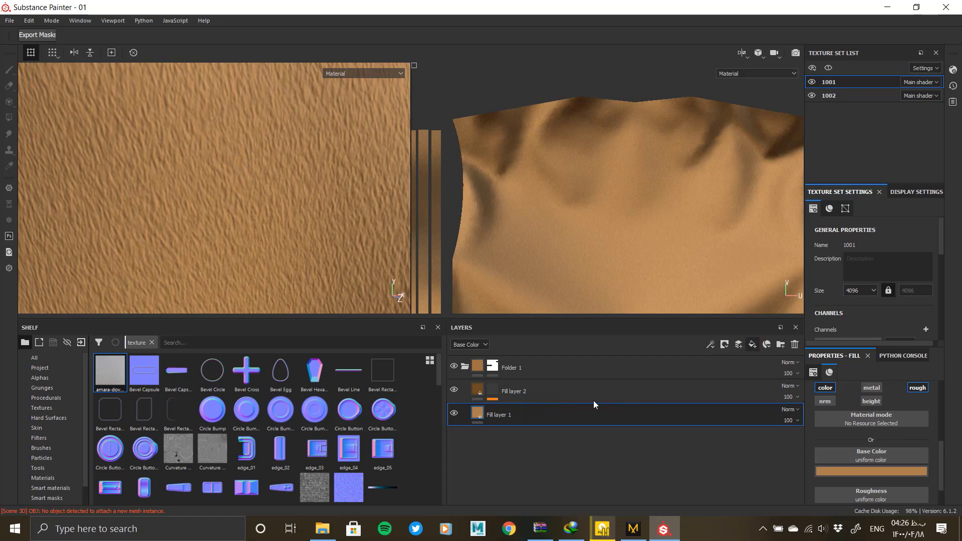
click(752, 344)
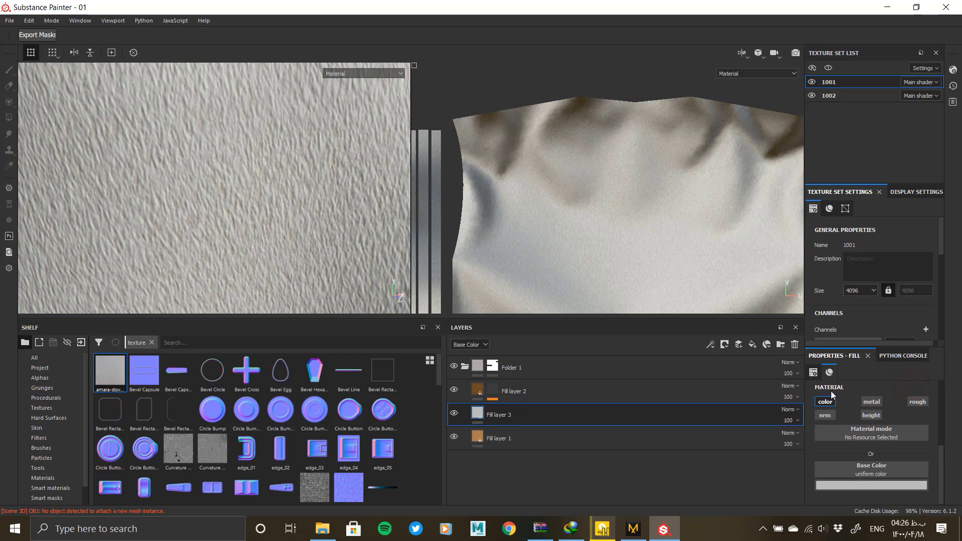
click(860, 483)
drag(951, 427, 948, 494)
click(846, 497)
Add a black mask to Fill layer 3 and put a fill effect in it
right_click(478, 414)
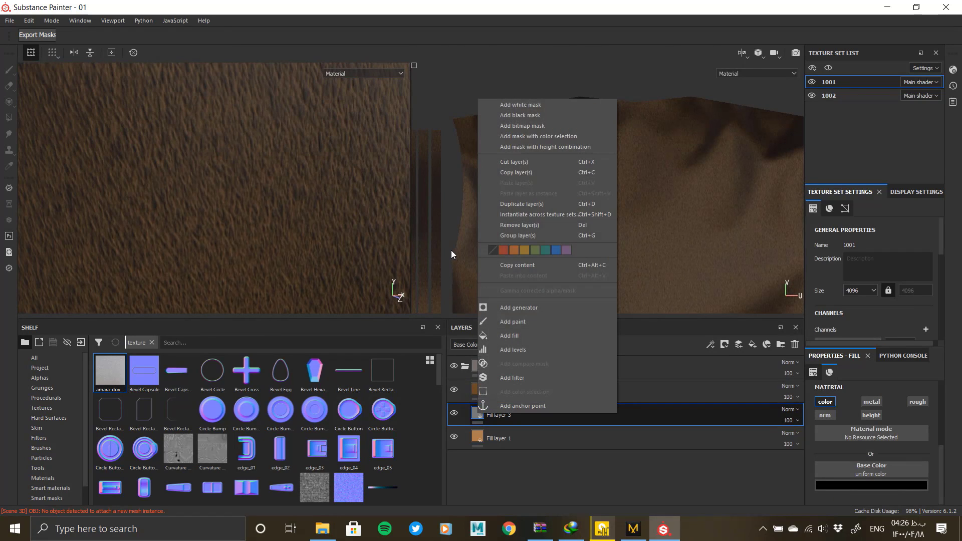
click(521, 116)
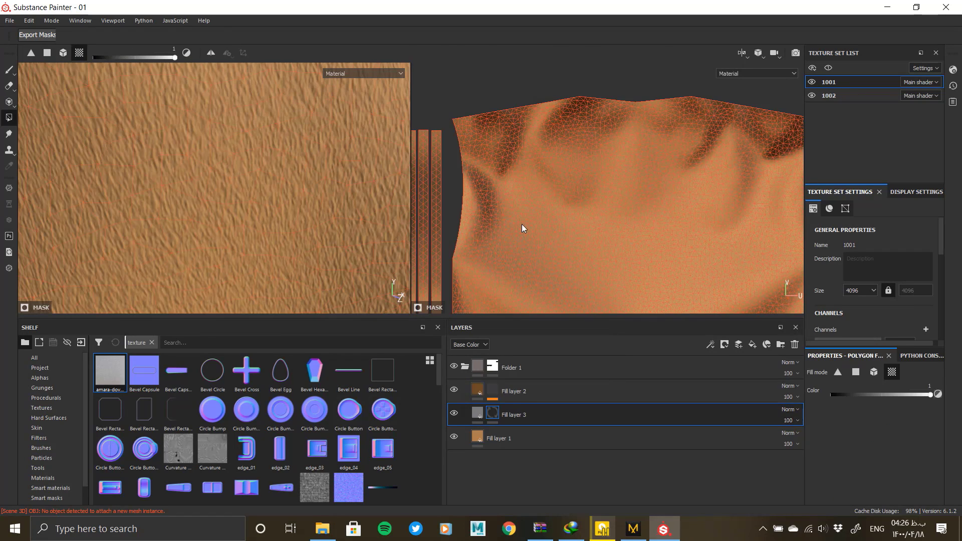
right_click(494, 415)
click(561, 332)
Assign the Fur 1 texture as the grayscale of Fill layer 3's mask fill
click(871, 403)
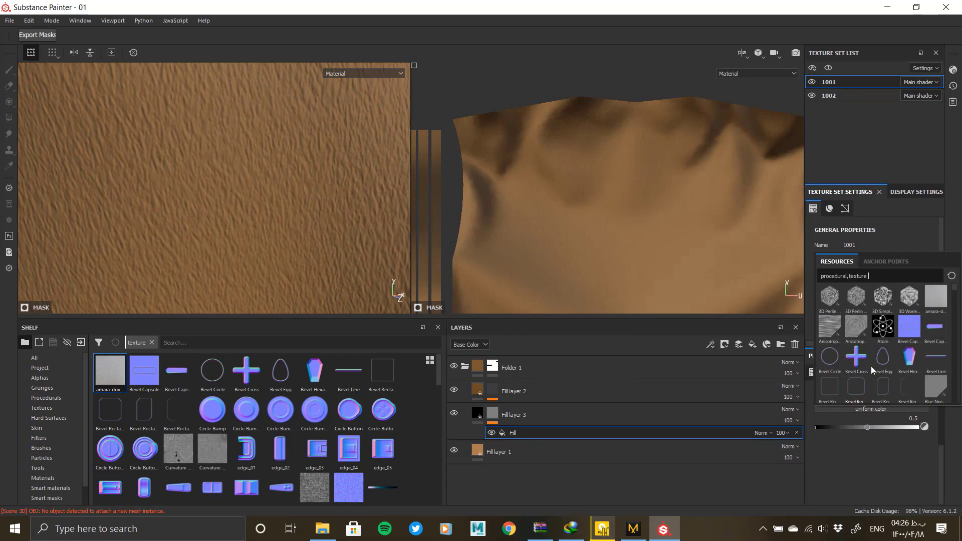
scroll(878, 359, down, 3)
scroll(882, 311, down, 5)
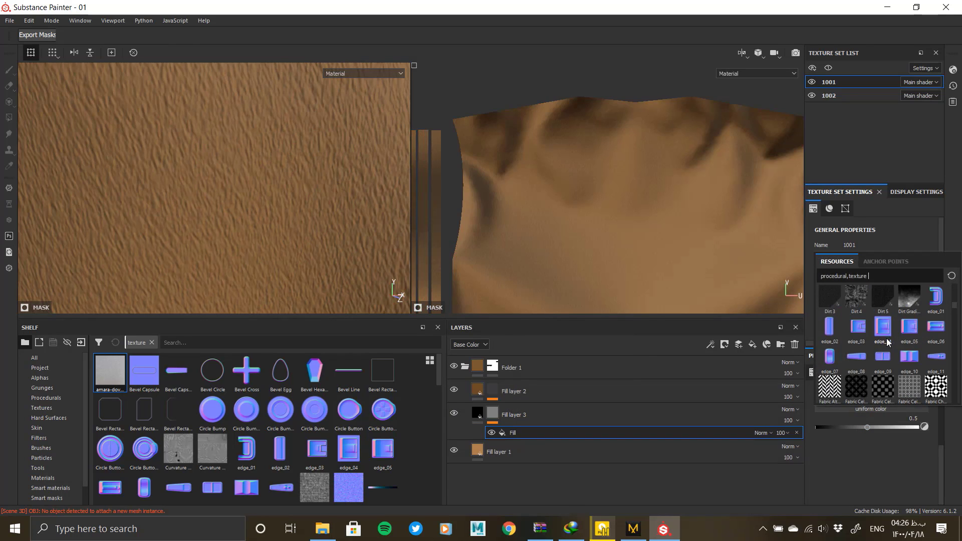
mouse_move(912, 331)
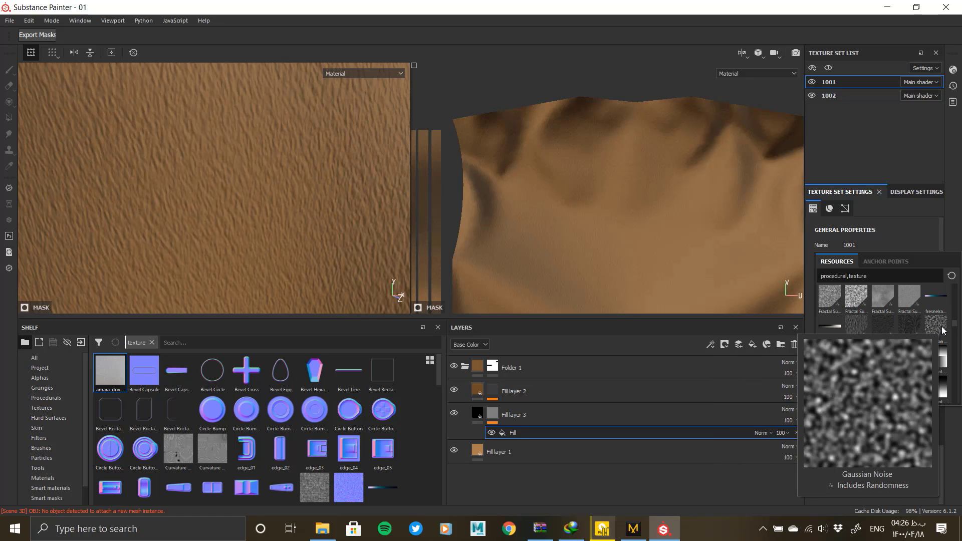
click(858, 323)
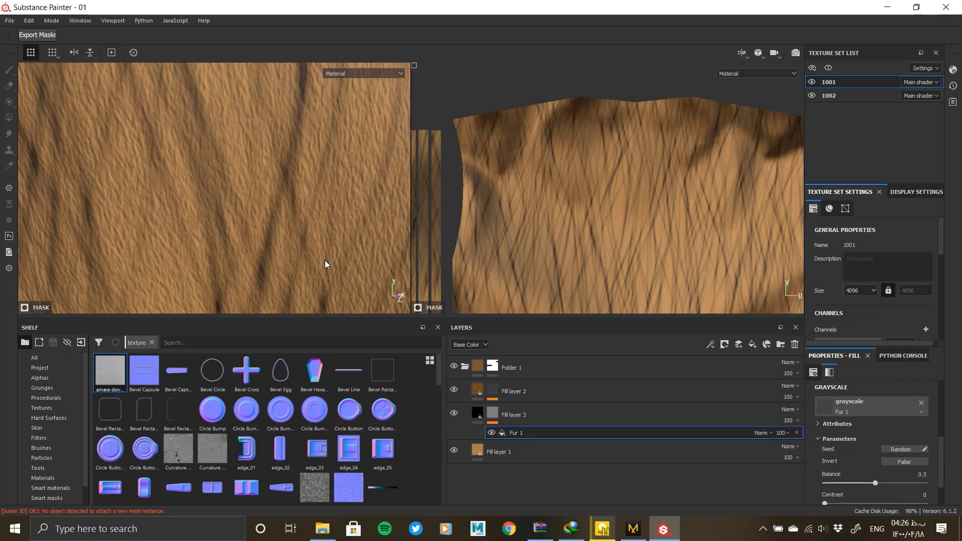
Set the Fur 1 noise Scale to 8 and its Disorder to 0.68
alt+right_drag(322, 260, 142, 109)
scroll(856, 474, down, 3)
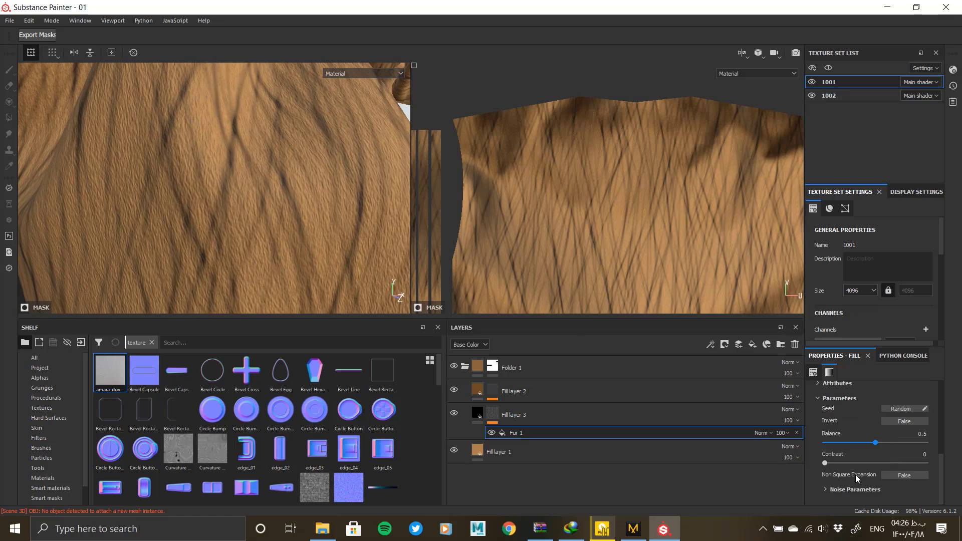
drag(848, 469, 944, 496)
click(834, 490)
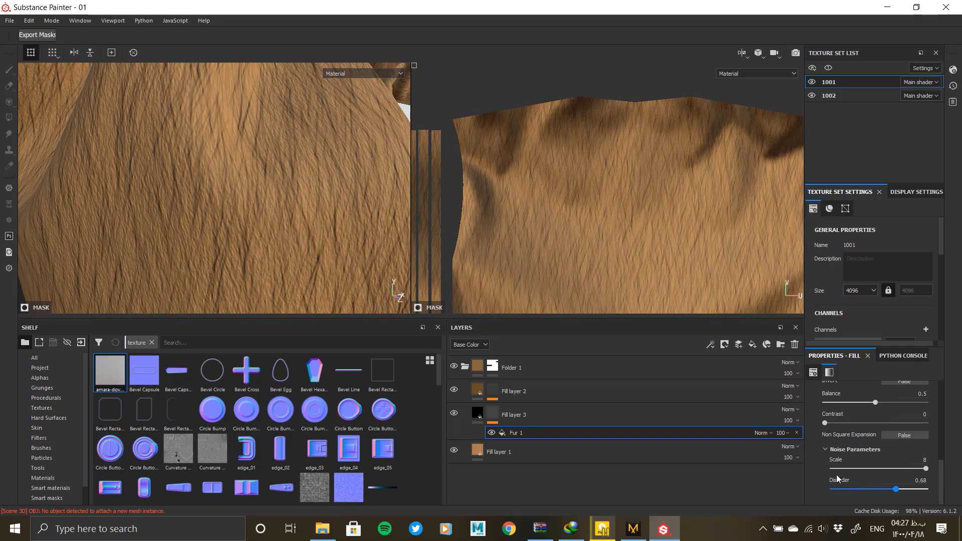
Set the UV scale of the Fur 1 mask fill to 5
scroll(858, 459, up, 5)
drag(871, 452, 880, 455)
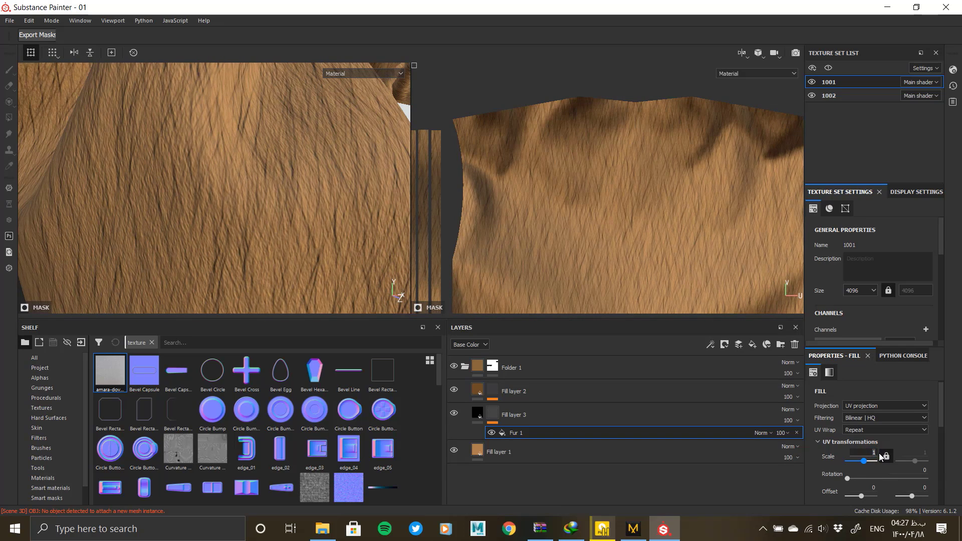
text(5)
key(Return)
alt+drag(268, 249, 316, 237)
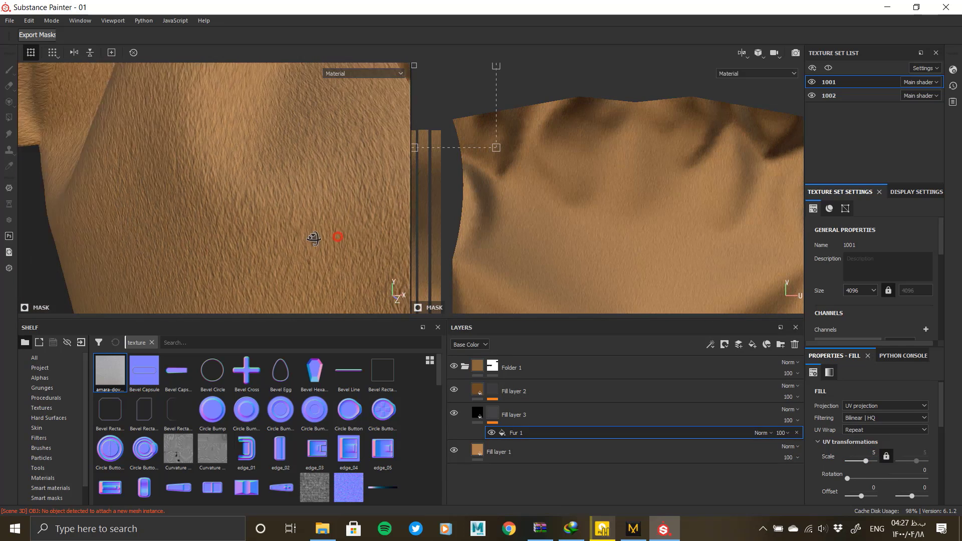
alt+right_drag(316, 237, 288, 296)
Set the Balance of the Fur 1 mask fill to 0.6
scroll(813, 457, down, 5)
scroll(813, 456, up, 1)
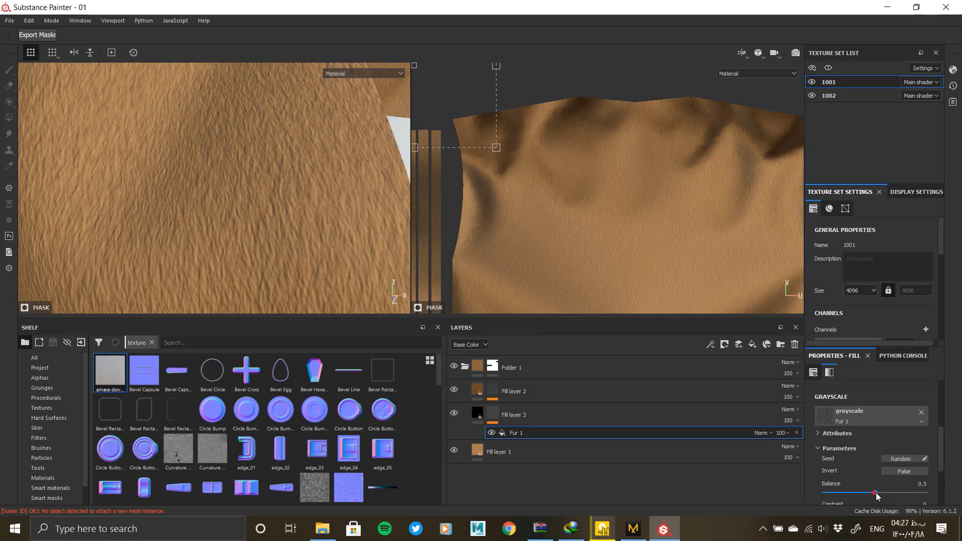
mouse_move(876, 493)
mouse_down()
mouse_move(908, 493)
mouse_move(888, 491)
mouse_up()
Display Fill layer 3's mask on its own and readjust the Fur 1 noise Disorder
click(492, 413)
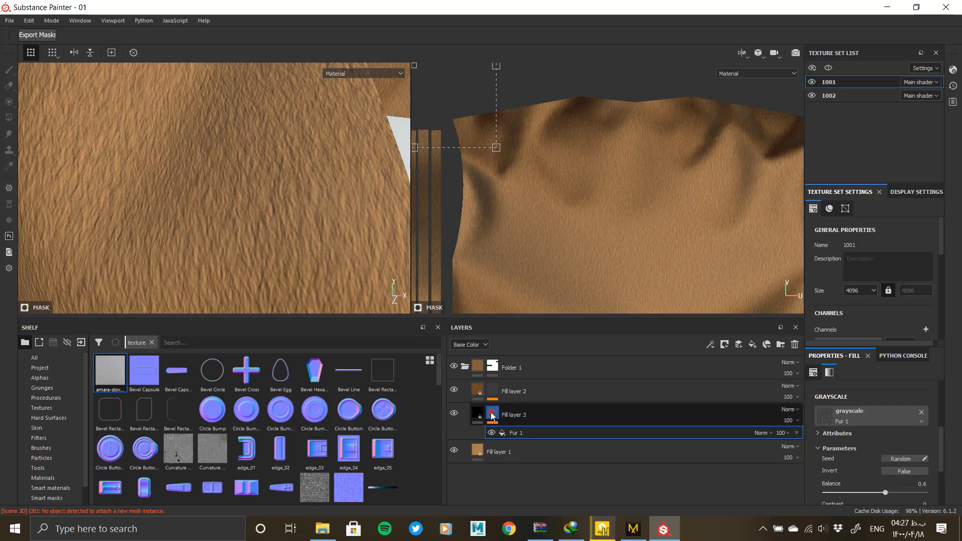
key(4)
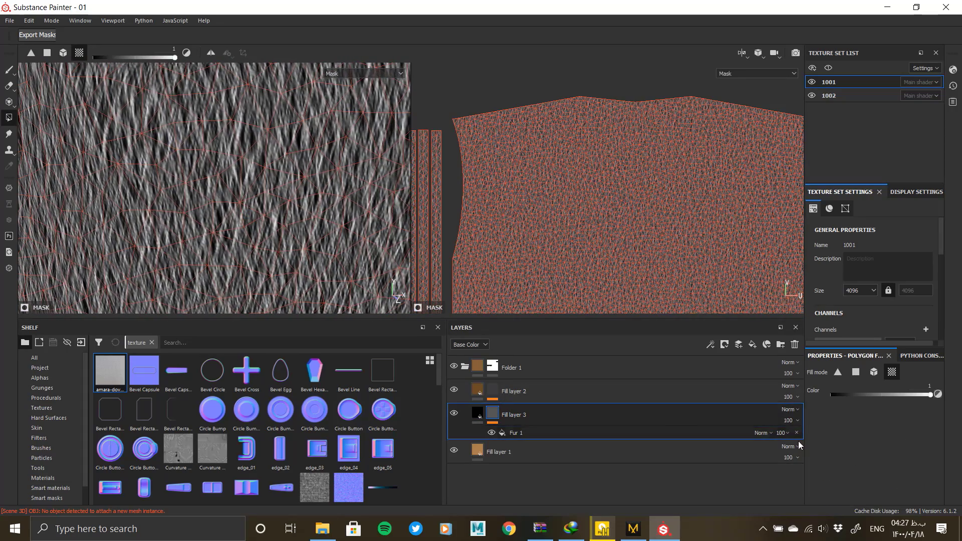
click(526, 434)
scroll(863, 466, down, 2)
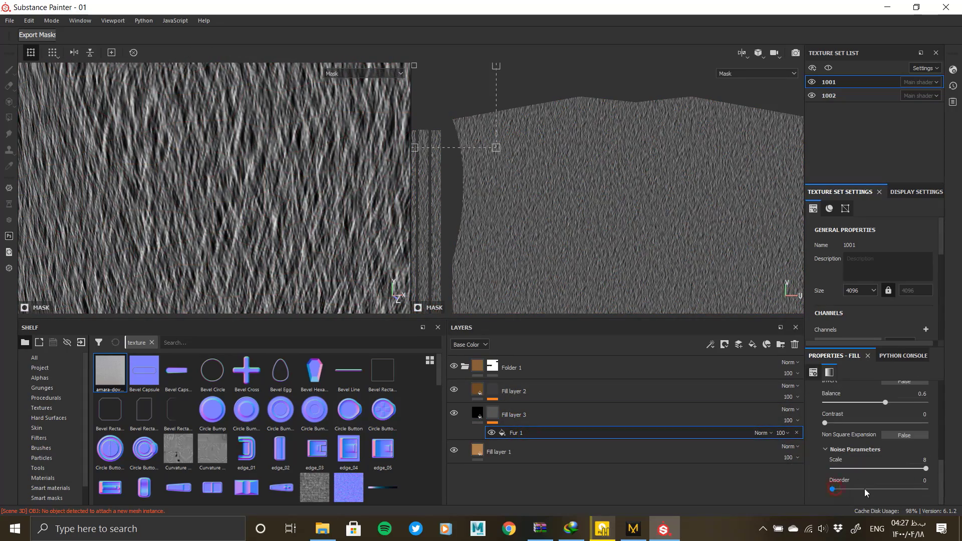
drag(867, 493, 927, 493)
scroll(899, 493, up, 2)
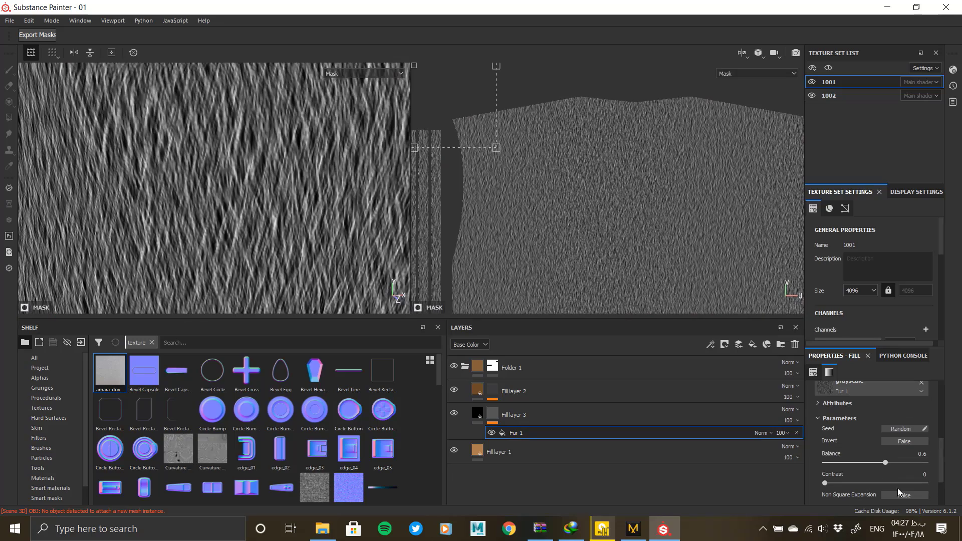
Set the Balance of the Fur 1 mask fill to 0.55 and its UV scale to 4
mouse_move(888, 466)
mouse_down()
mouse_move(866, 464)
mouse_move(881, 464)
mouse_up()
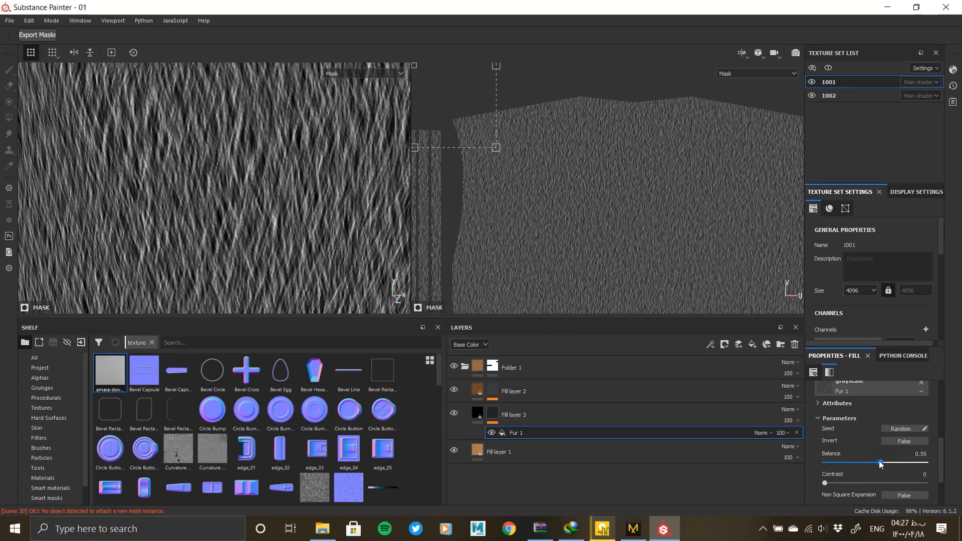
scroll(871, 483, up, 3)
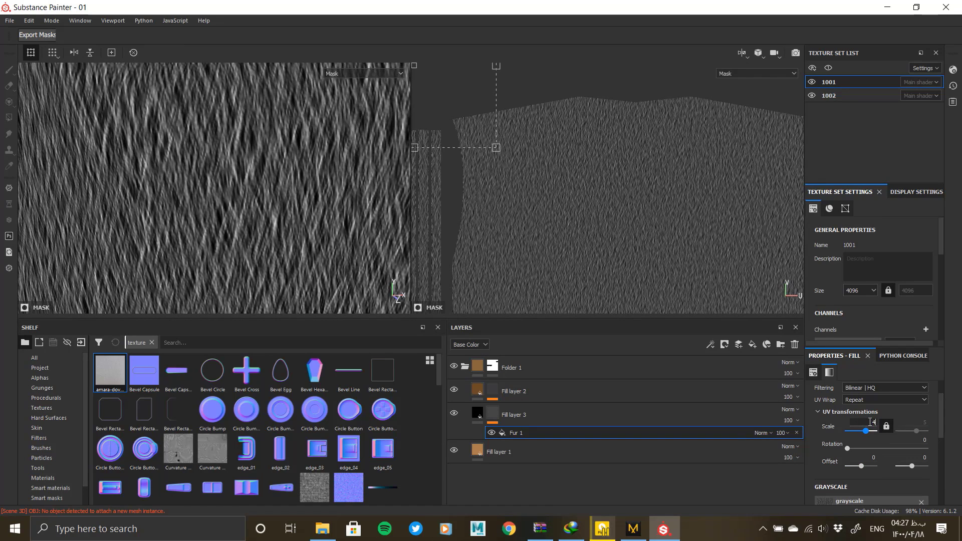
key(Return)
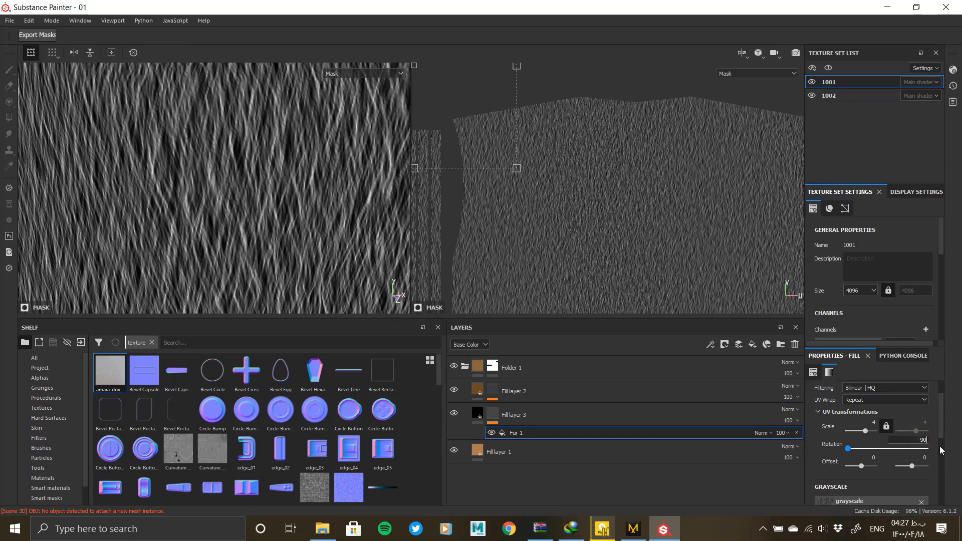
Set the rotation of the Fur 1 mask fill to 90 and check the jacket with Fill layer 3's material displayed
text(90)
key(Return)
click(476, 416)
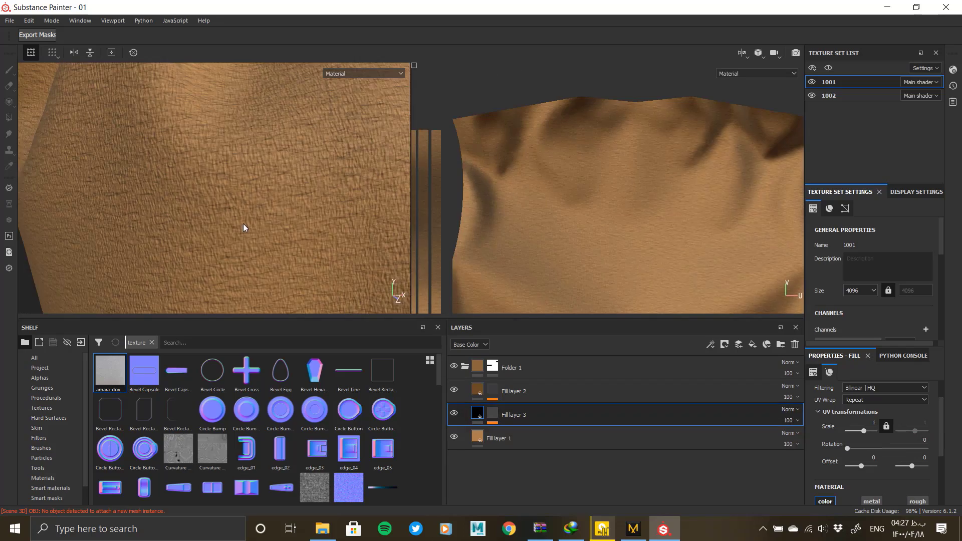
alt+right_drag(244, 224, 284, 200)
Try Fractal Sum 3 in place of Fur 1 as the grayscale source of Fill layer 3's mask fill
click(492, 418)
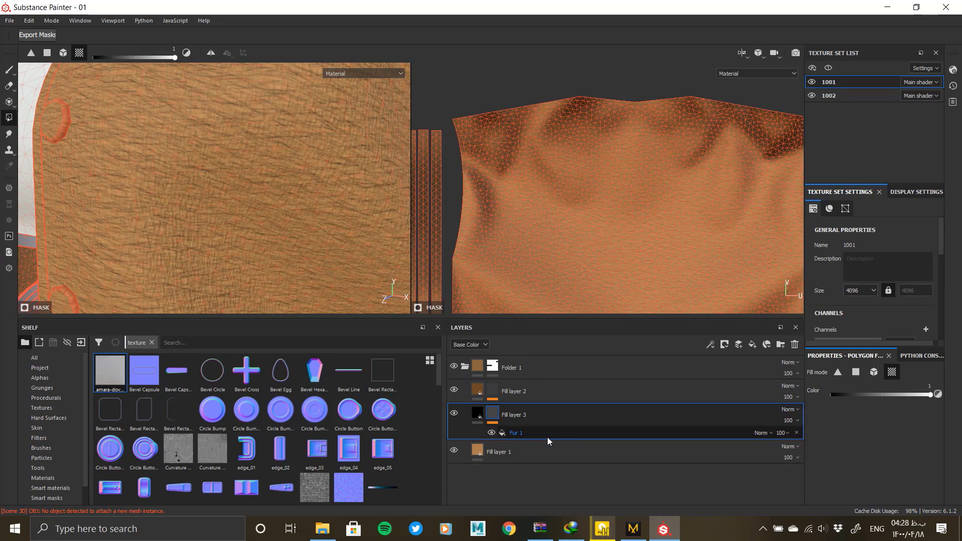
click(547, 434)
scroll(873, 436, down, 3)
click(850, 392)
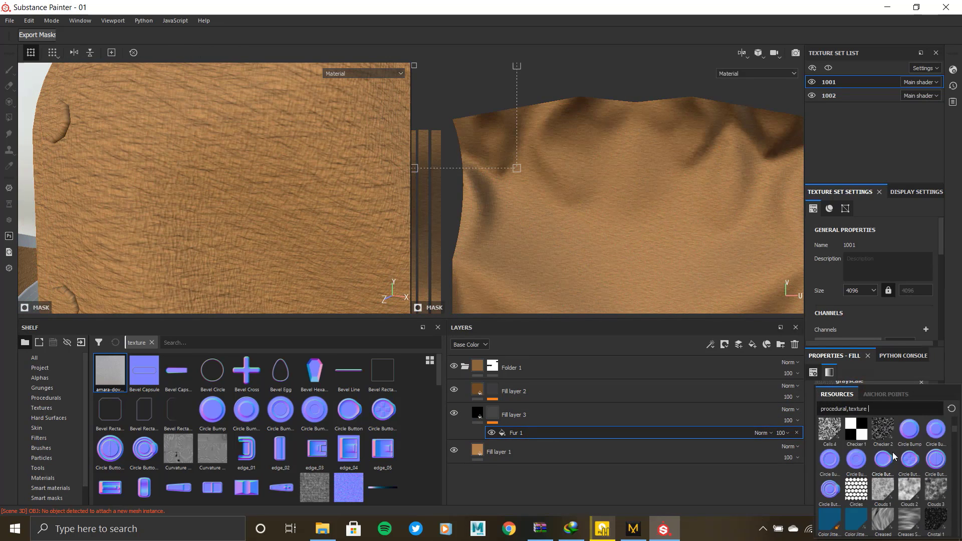
scroll(884, 463, down, 5)
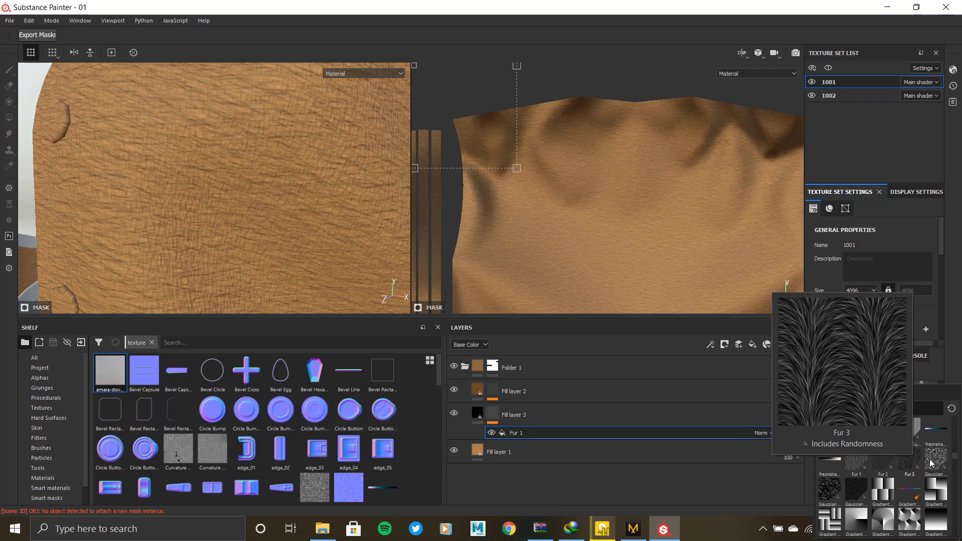
mouse_move(864, 460)
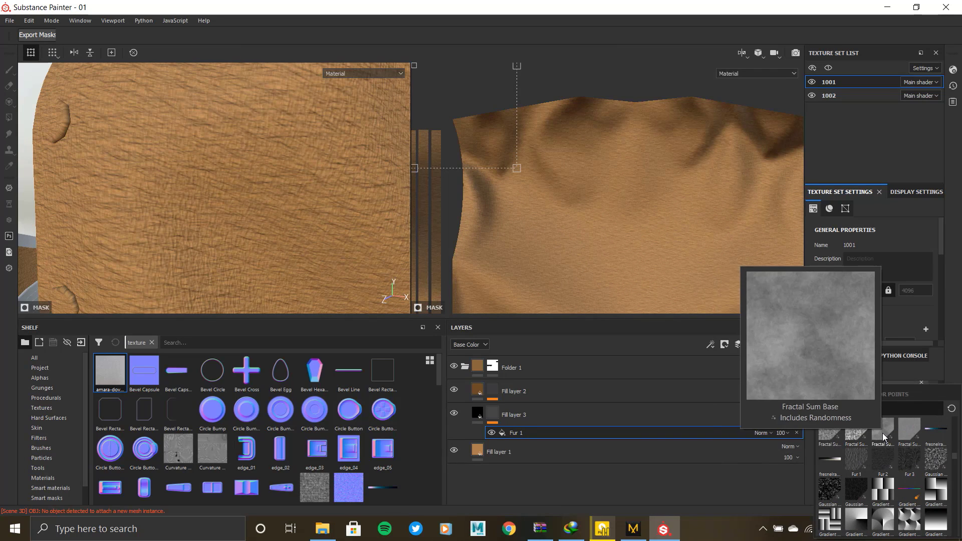
click(827, 432)
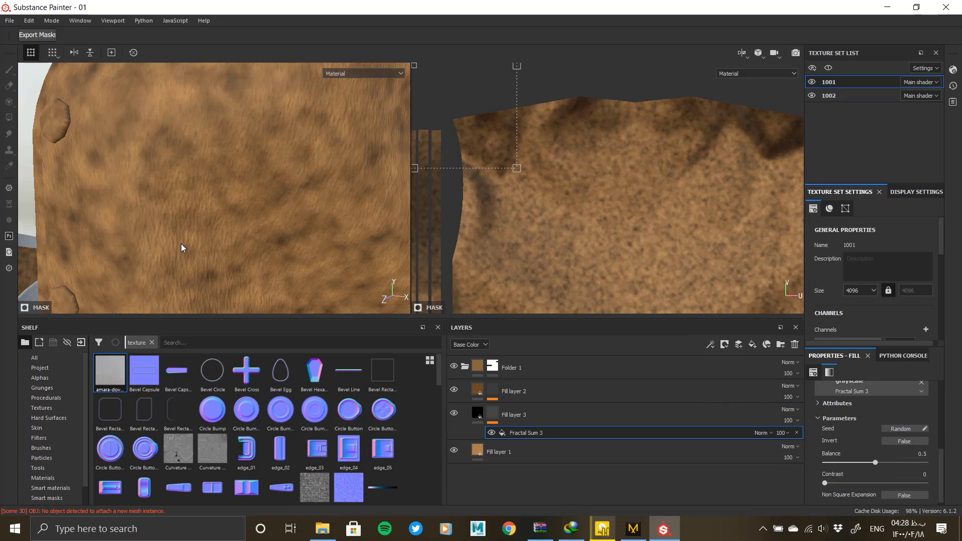
alt+drag(202, 221, 275, 176)
alt+right_drag(275, 176, 300, 190)
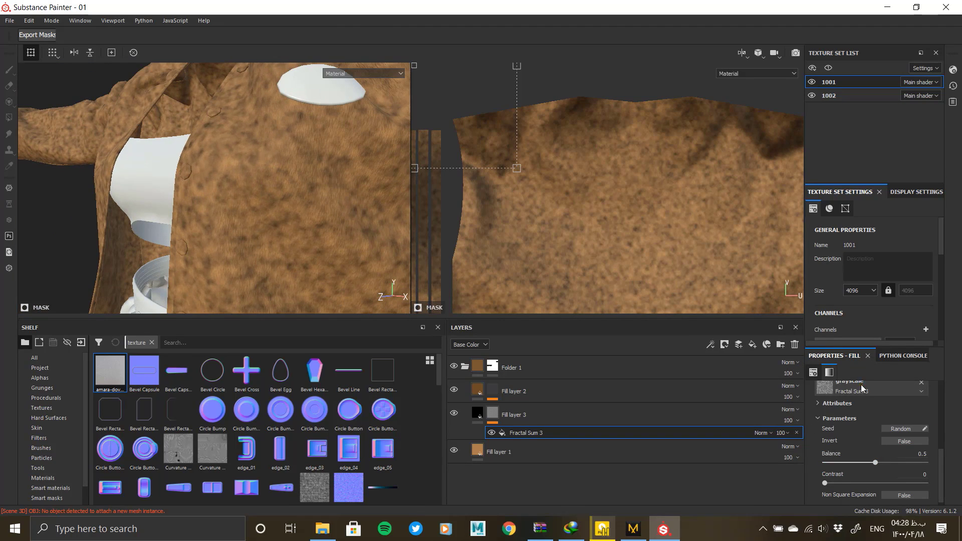
Replace the grayscale source of Fill layer 3's mask fill with Anisotropic Noise
click(863, 390)
scroll(823, 470, down, 3)
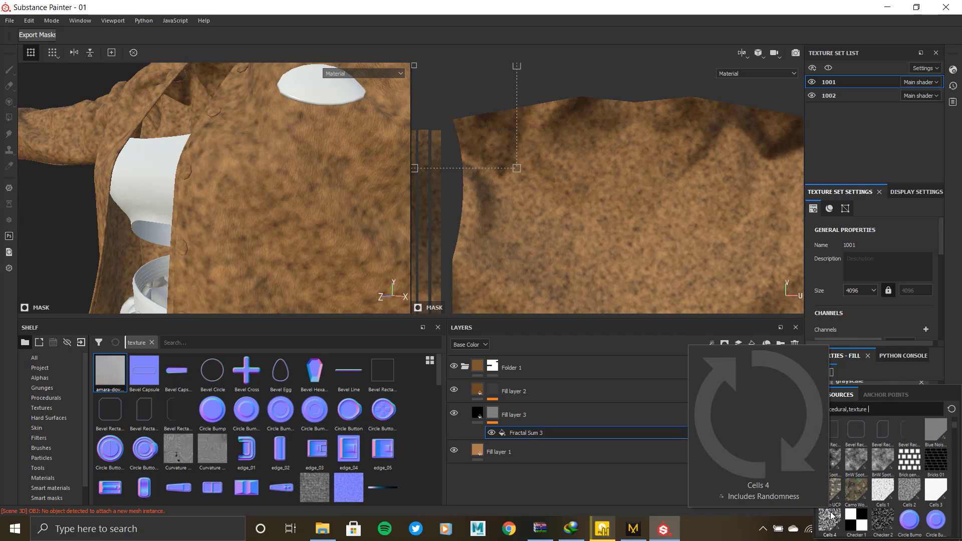
scroll(857, 511, down, 3)
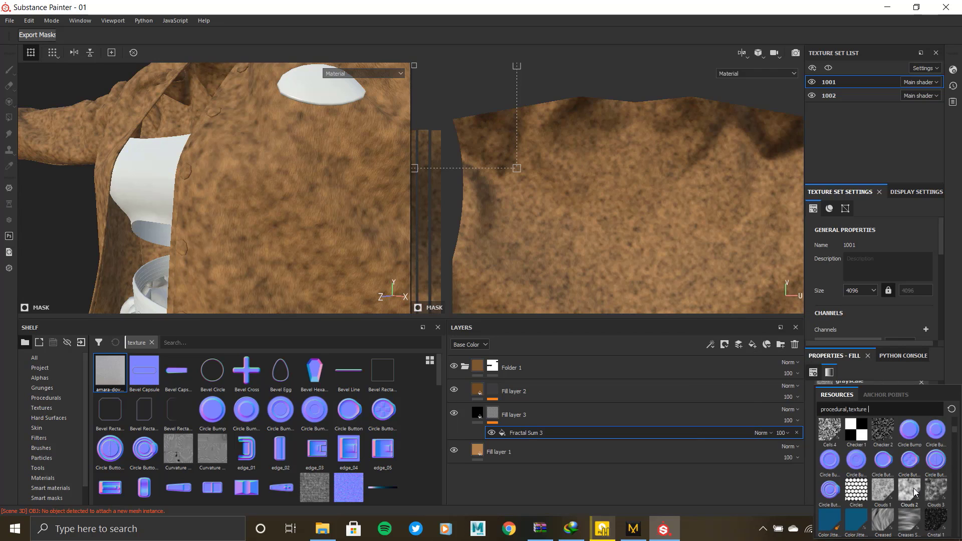
scroll(913, 497, up, 3)
click(829, 460)
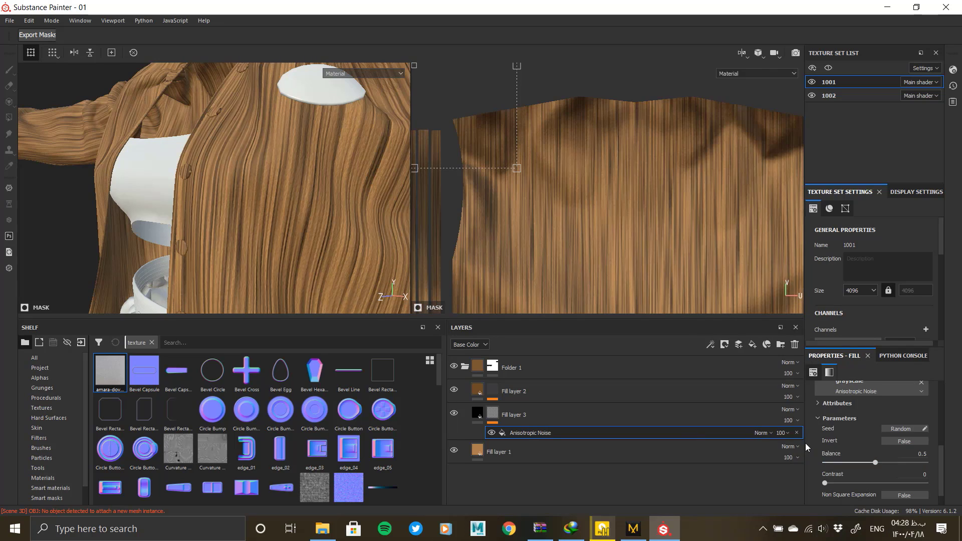
Set the rotation of the Anisotropic Noise mask fill to 0
scroll(867, 442, up, 3)
click(902, 438)
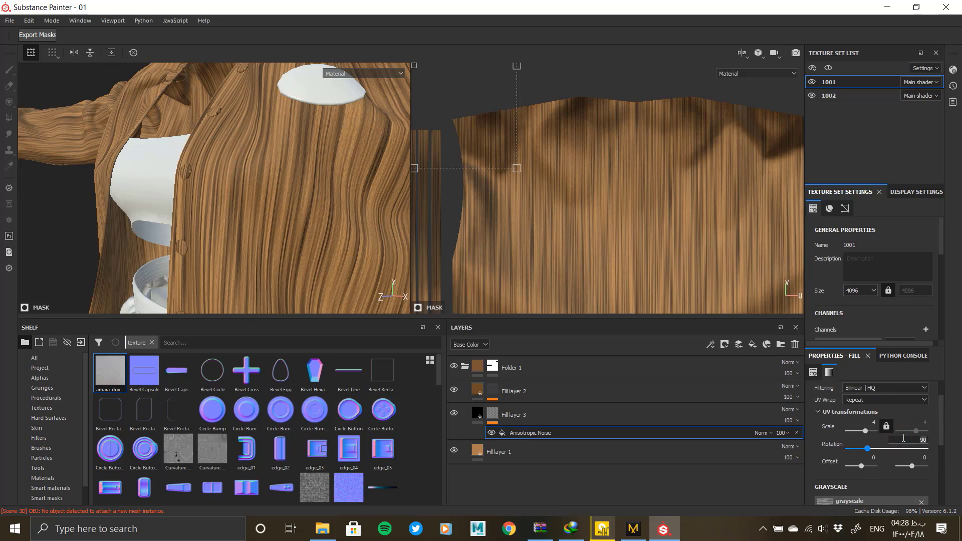
text(0)
key(Return)
Set the Anisotropic Noise X Amount to 103 and its Y Amount to 377
scroll(842, 455, down, 8)
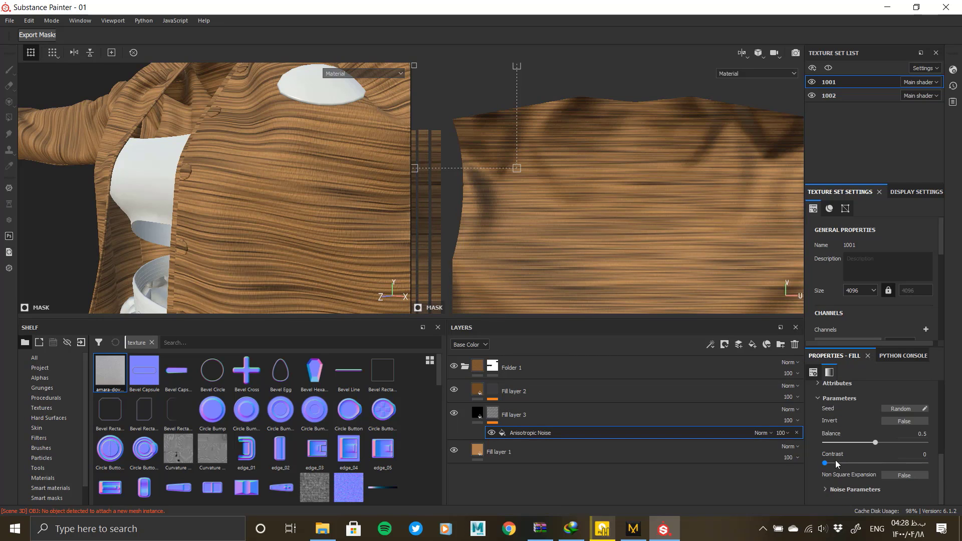
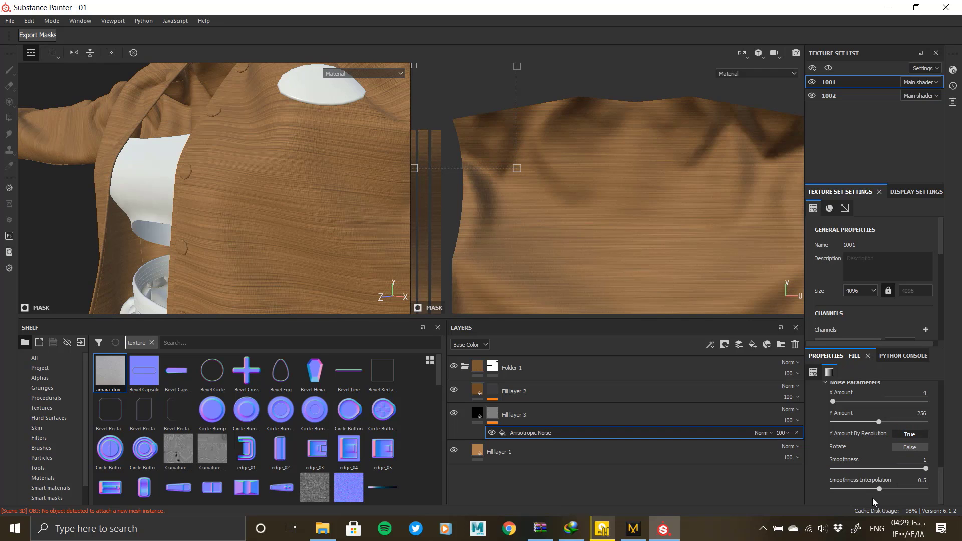
drag(833, 402, 844, 401)
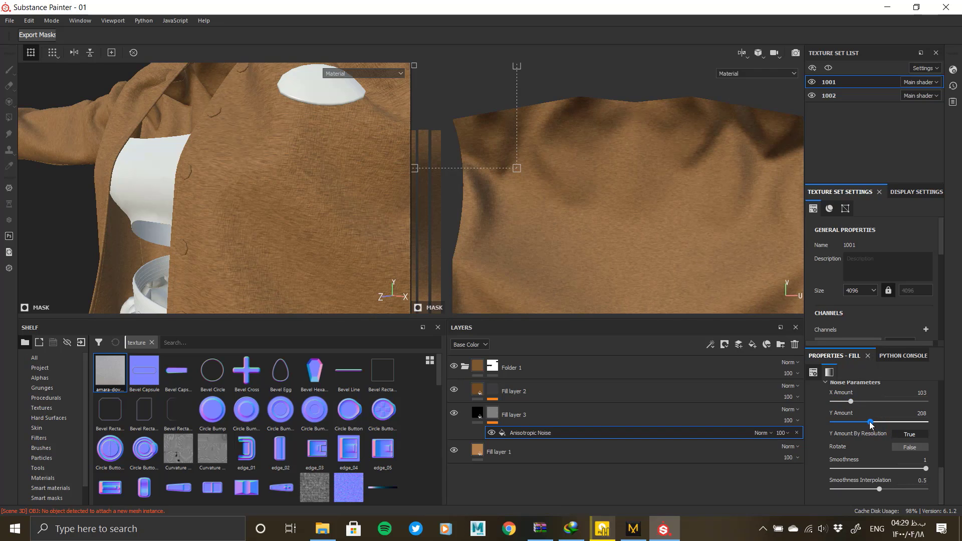
drag(844, 421, 901, 422)
scroll(304, 179, up, 5)
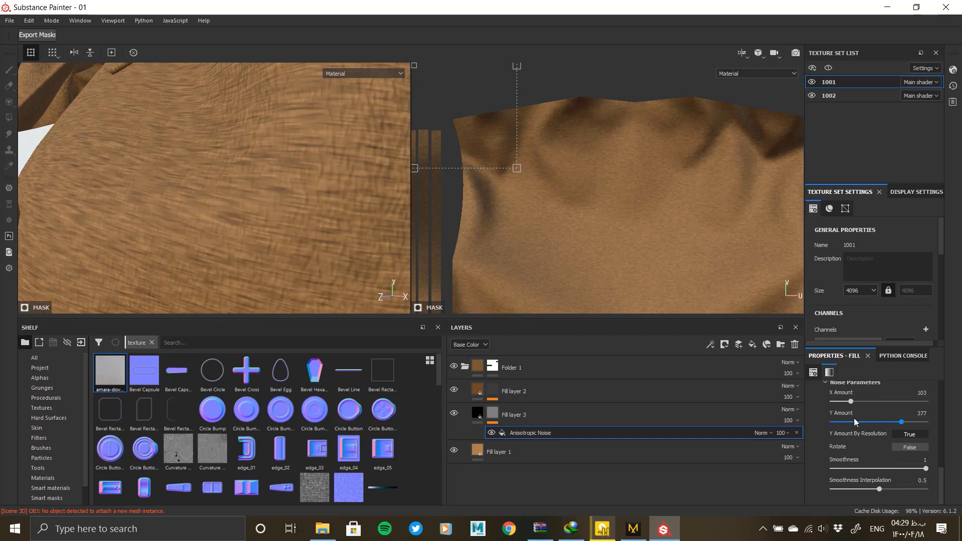
Try an X Amount of 136 for the Anisotropic Noise and inspect the weave on the jacket
mouse_move(847, 403)
mouse_down()
mouse_move(872, 408)
mouse_move(854, 405)
mouse_up()
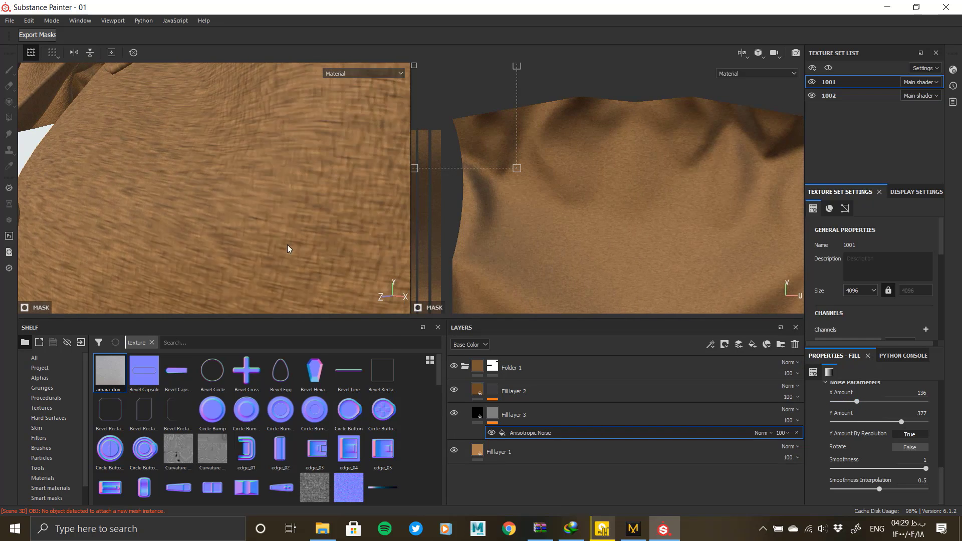
alt+right_drag(288, 247, 163, 187)
alt+drag(162, 187, 402, 177)
alt+right_drag(124, 133, 262, 276)
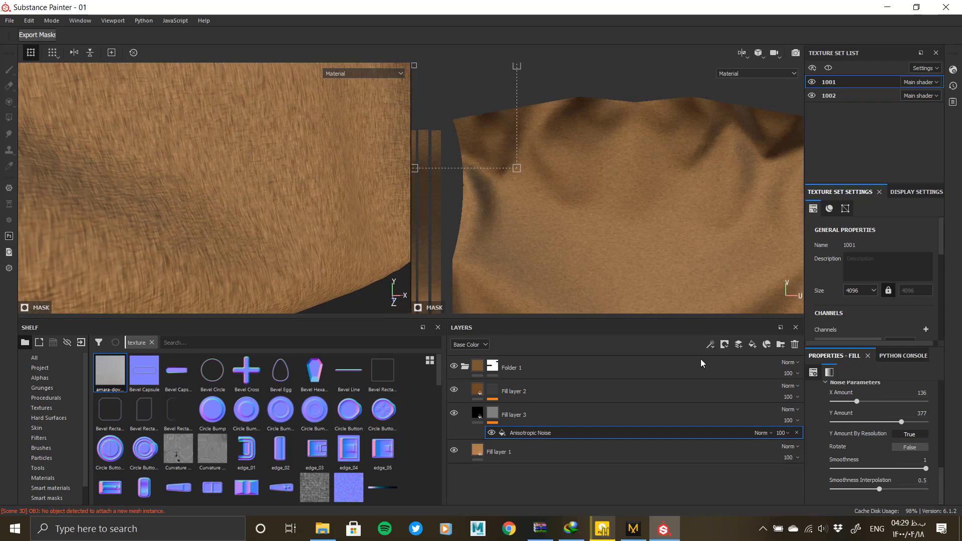
Set the Anisotropic Noise X Amount to 92 and check the pattern on the jacket's body and sleeve
drag(857, 403, 849, 402)
alt+right_drag(289, 209, 127, 164)
alt+middle_drag(126, 165, 290, 179)
alt+right_drag(290, 178, 340, 335)
alt+drag(262, 213, 226, 214)
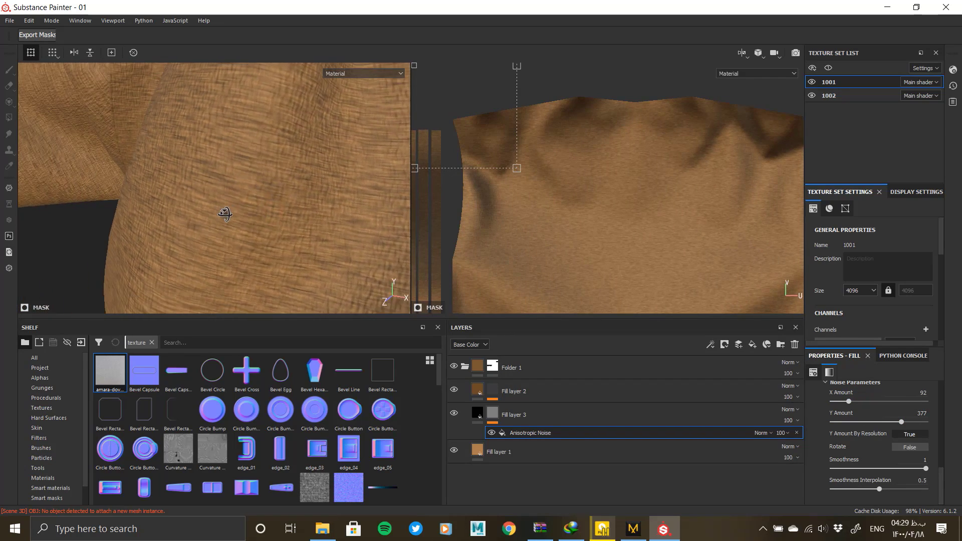
Set the rotation of the Anisotropic Noise mask fill to 90 and check the fiber direction around the jacket
alt+right_drag(225, 218, 87, 146)
scroll(873, 429, down, 6)
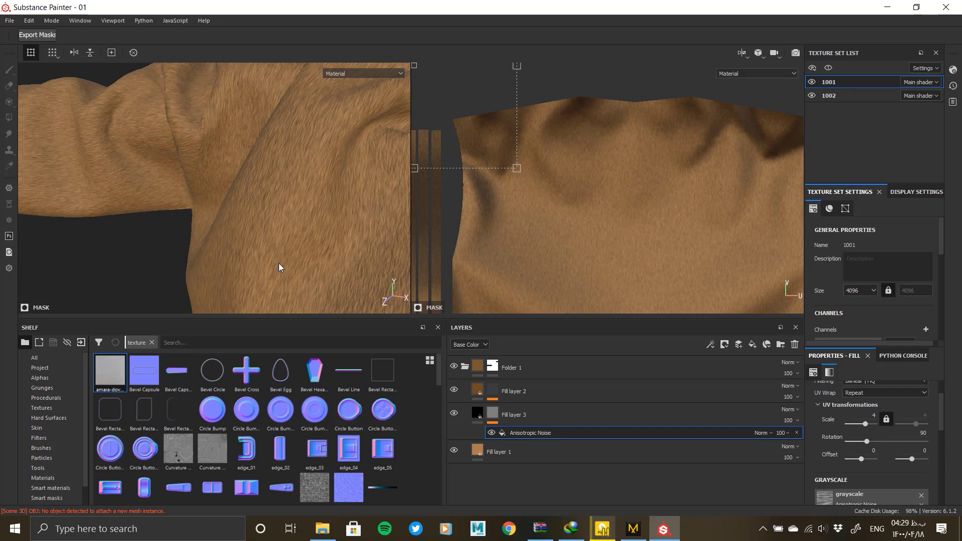
alt+right_drag(556, 240, 609, 391)
alt+right_drag(150, 182, 86, 150)
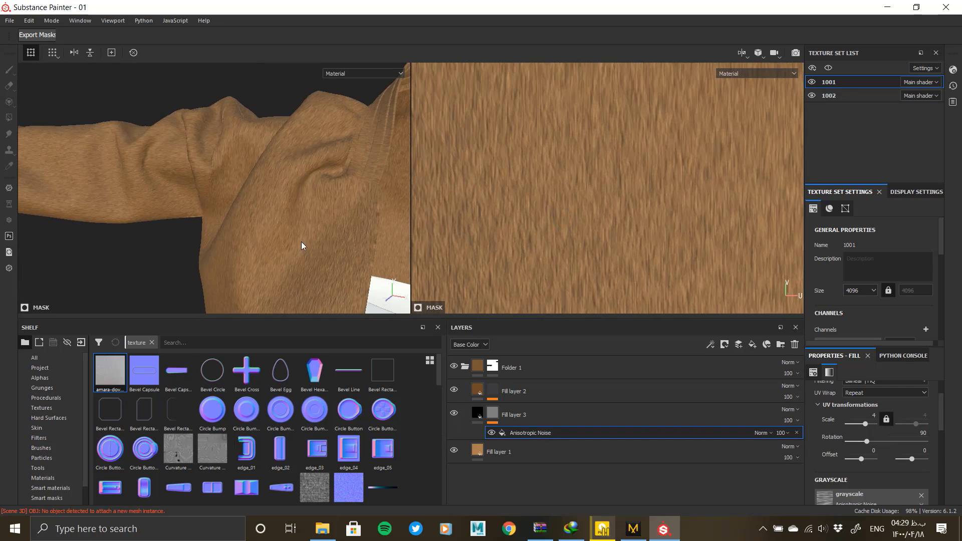
alt+middle_drag(303, 246, 95, 120)
alt+right_drag(96, 121, 258, 172)
alt+drag(258, 172, 279, 178)
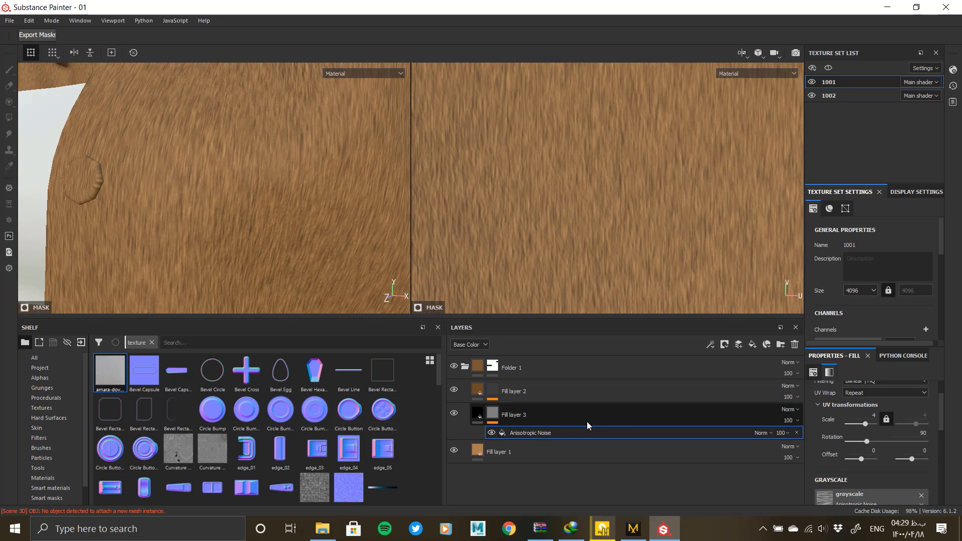
Sample Fill layer 2's brown as Fill layer 3's base color and darken it to a value of about 0.085
click(561, 417)
scroll(841, 469, down, 2)
click(855, 482)
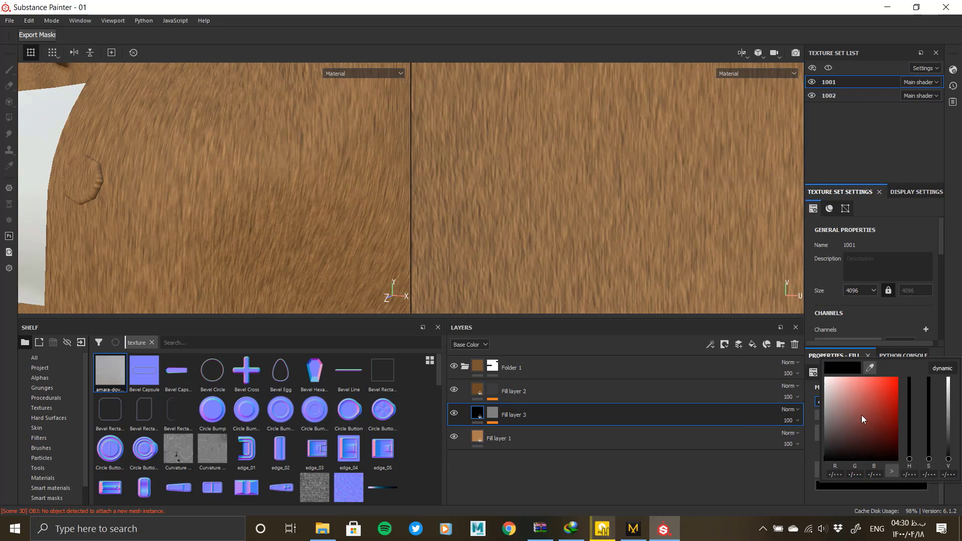
drag(870, 368, 479, 388)
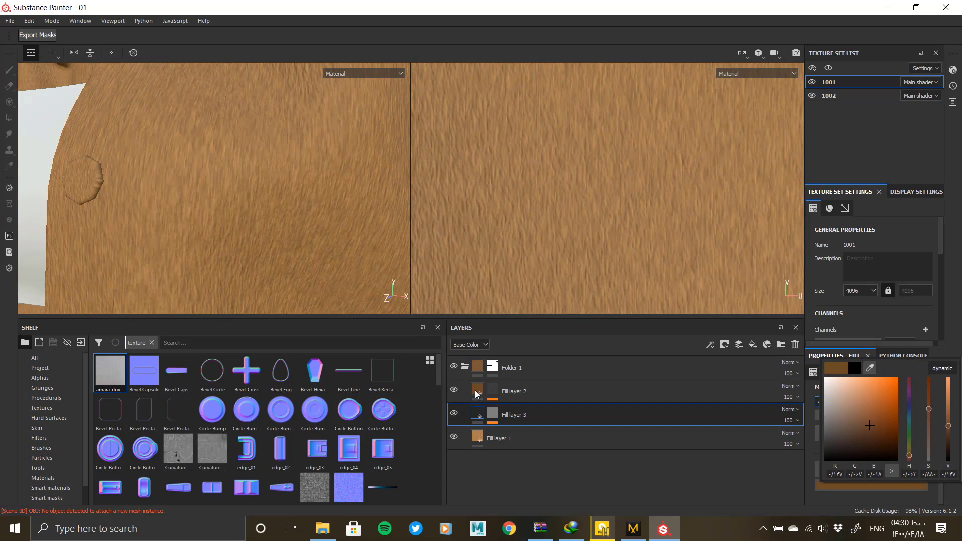
mouse_move(931, 413)
mouse_down()
mouse_move(934, 428)
mouse_move(934, 415)
mouse_up()
drag(949, 427, 951, 441)
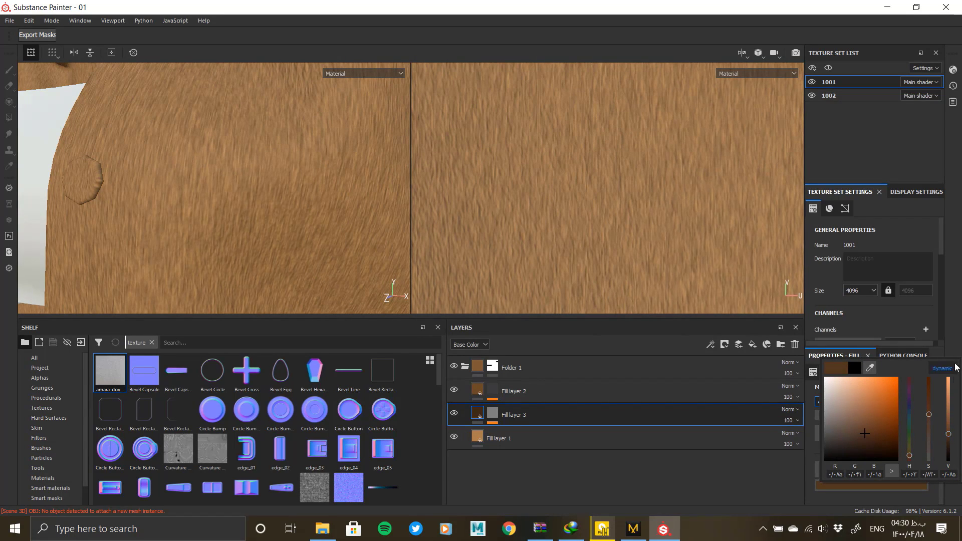
Examine the brown fiber texture on the jacket from several angles, both close up and from a distance
scroll(260, 198, down, 3)
alt+drag(260, 197, 311, 203)
scroll(321, 213, up, 3)
alt+drag(353, 245, 310, 246)
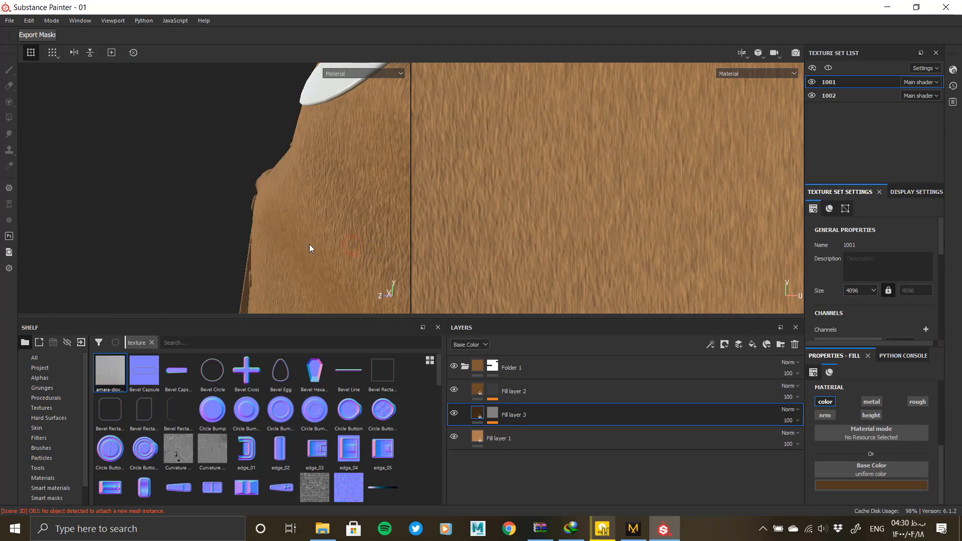
shift+right_drag(310, 246, 266, 236)
alt+drag(258, 236, 341, 241)
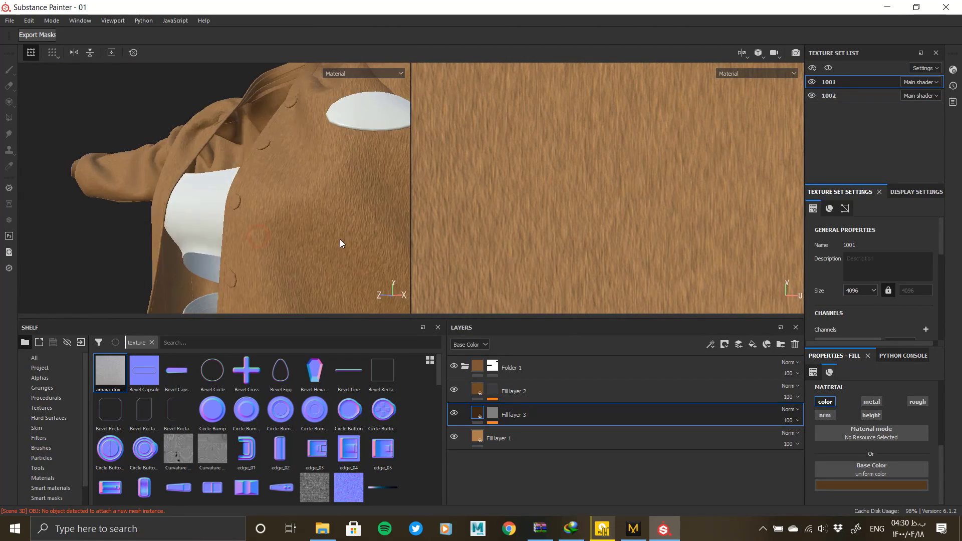
alt+right_drag(341, 244, 221, 216)
alt+drag(221, 216, 253, 190)
alt+right_drag(249, 189, 276, 391)
alt+right_drag(317, 222, 90, 114)
alt+drag(284, 202, 308, 179)
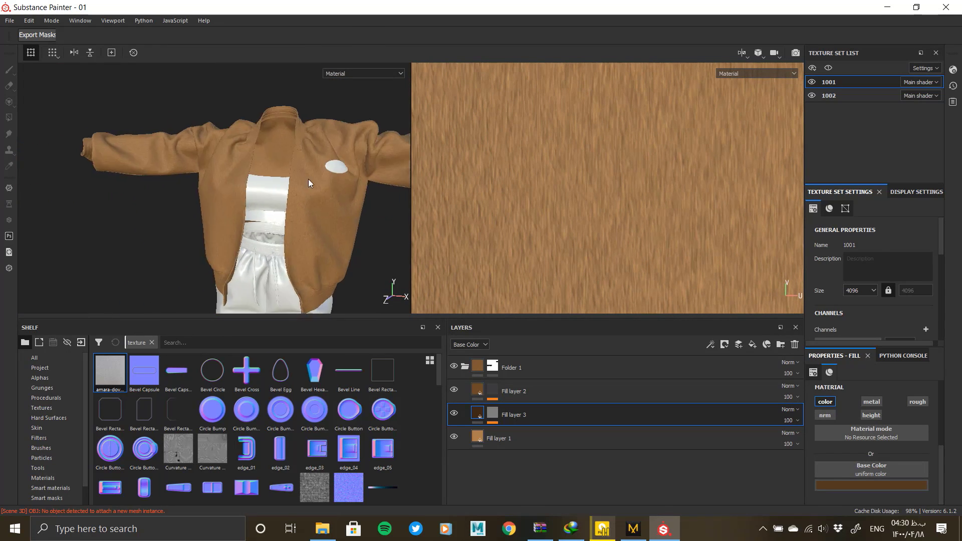
alt+right_drag(308, 179, 271, 271)
Set the roughness of Fill layer 1 to about 0.786 and check the jacket's sheen
click(512, 437)
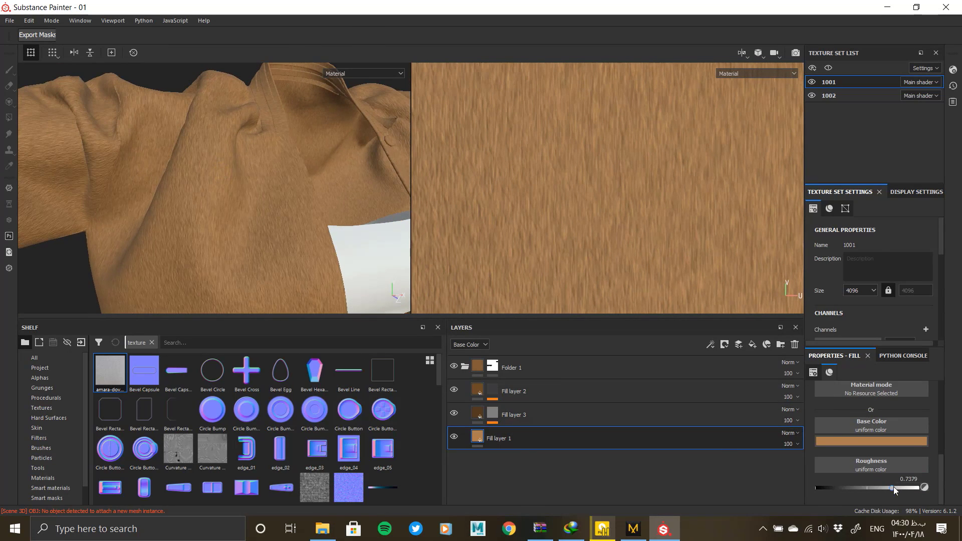
mouse_move(894, 487)
mouse_down()
mouse_move(875, 488)
mouse_move(901, 488)
mouse_up()
alt+right_drag(338, 269, 341, 228)
alt+middle_drag(341, 227, 287, 158)
alt+drag(288, 158, 282, 215)
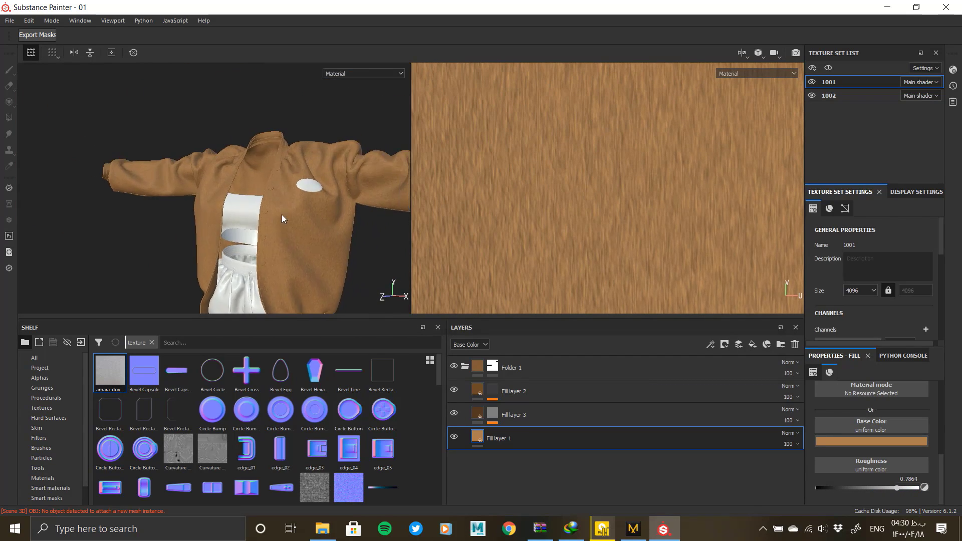
Exclude all the jacket buttons from Folder 1's mask by polygon-filling their UV islands with a value of 0
alt+right_drag(281, 214, 356, 272)
click(495, 367)
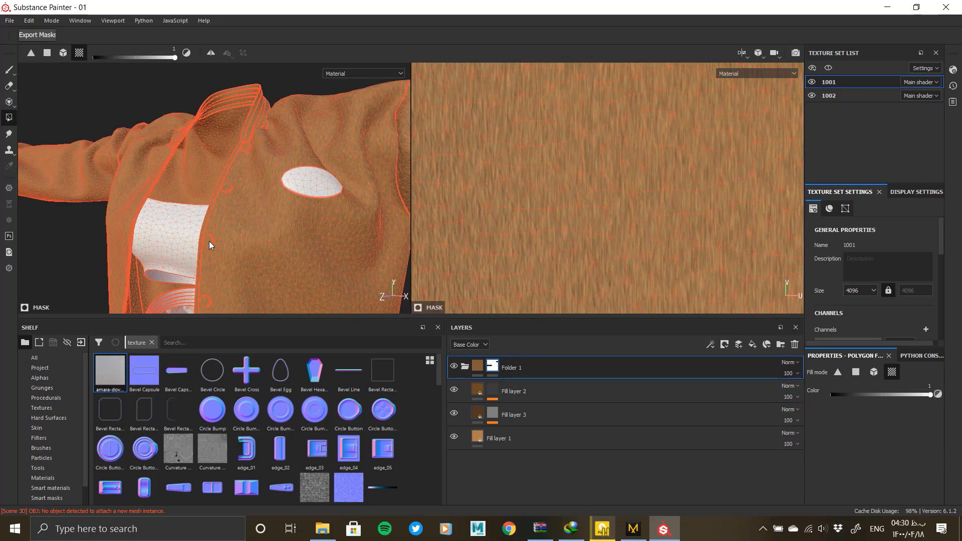
alt+drag(209, 241, 242, 231)
alt+middle_drag(243, 230, 301, 231)
alt+right_drag(577, 216, 546, 151)
alt+middle_drag(667, 75, 632, 200)
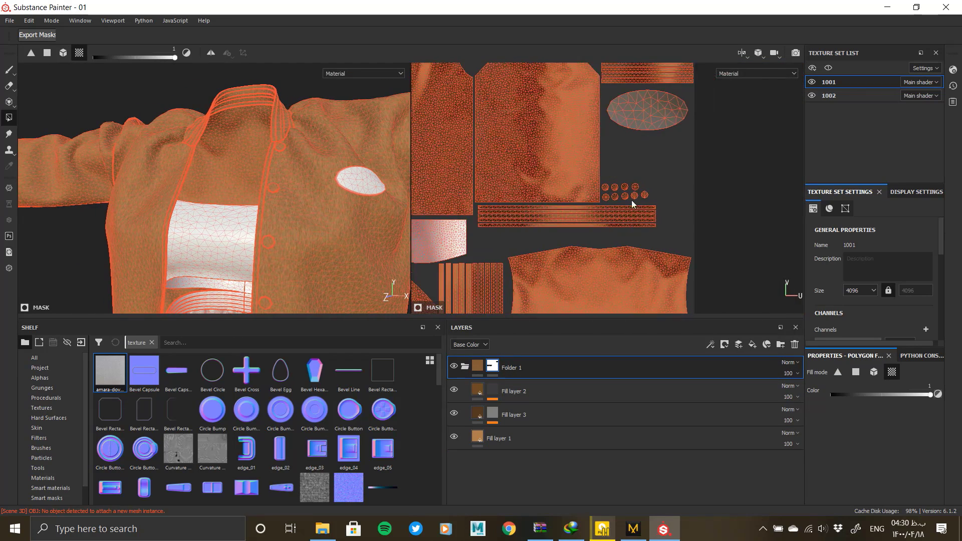
alt+right_drag(631, 200, 667, 221)
alt+right_drag(521, 168, 577, 201)
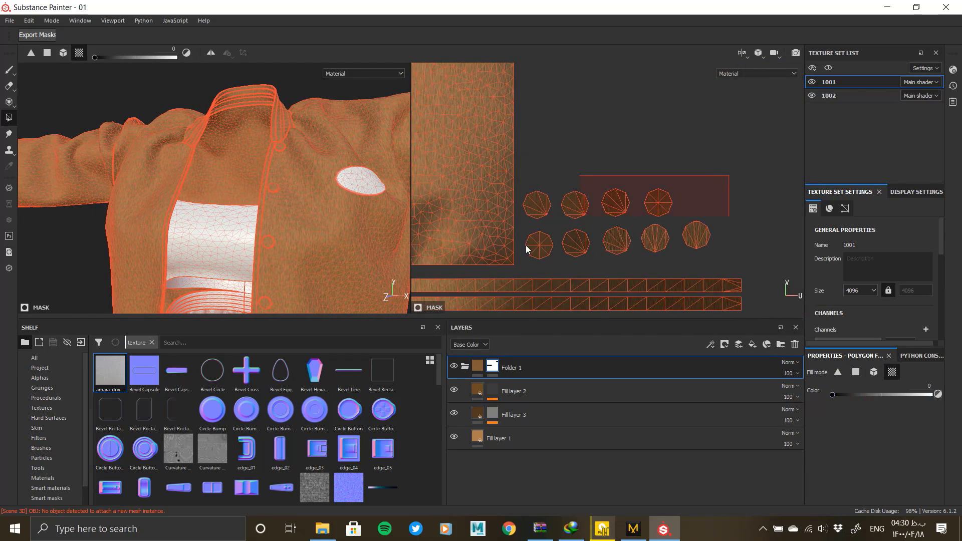
drag(527, 249, 544, 248)
Leave Folder 1's mask editing and examine the buttons and jacket front, both close up and from a distance
alt+drag(148, 231, 233, 154)
alt+middle_drag(233, 281, 265, 260)
alt+drag(264, 260, 275, 150)
click(477, 369)
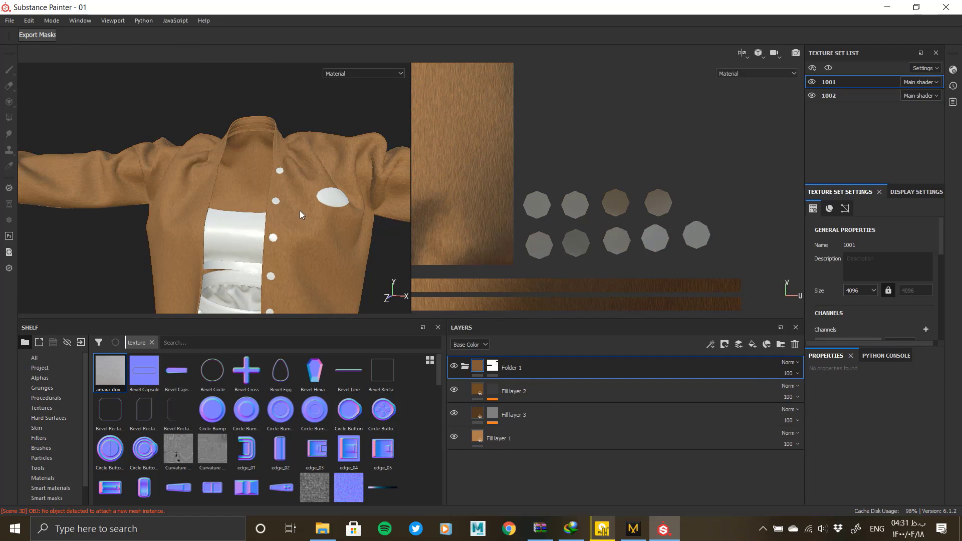
scroll(299, 211, up, 3)
scroll(314, 245, up, 2)
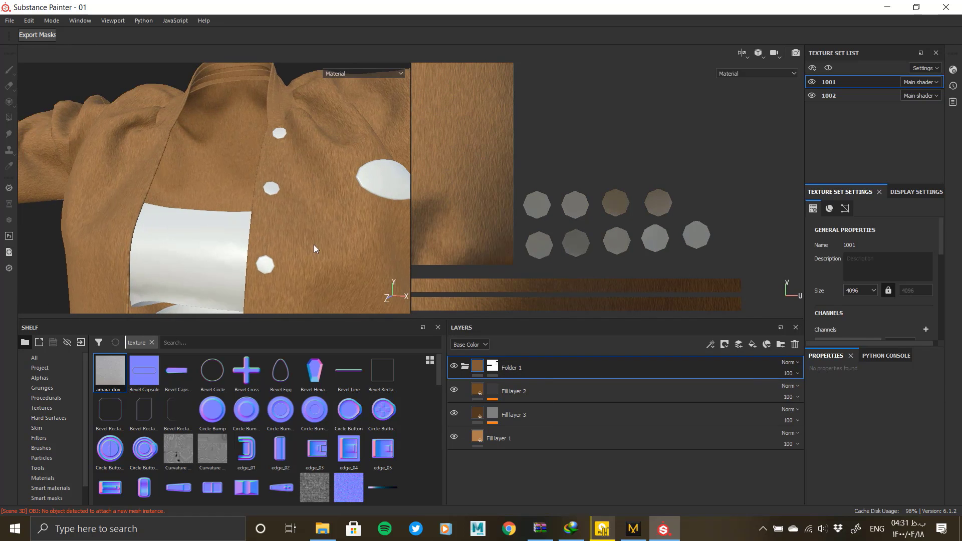
scroll(314, 244, down, 5)
alt+drag(113, 186, 101, 203)
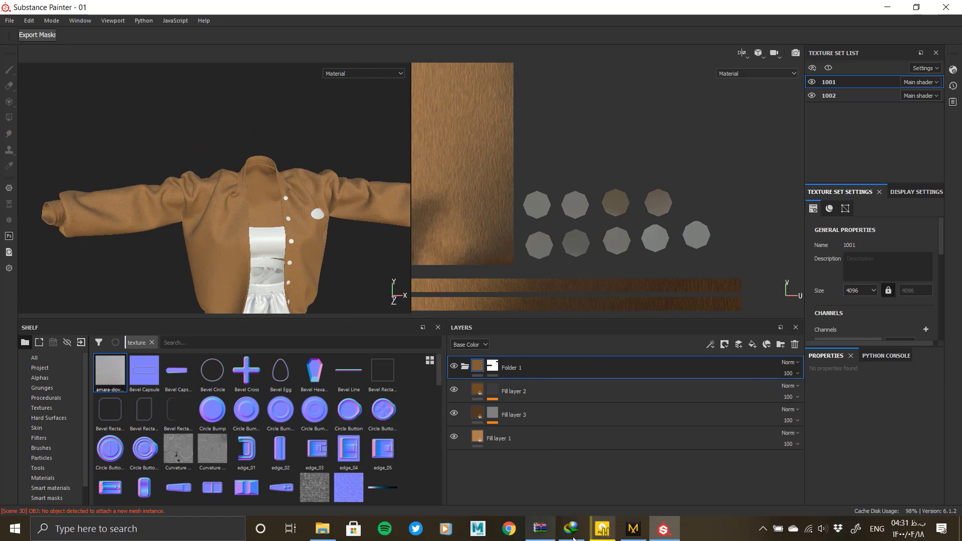
Switch to Marvelous Designer and enlarge its window in height and width to view the original bomber jacket outfit
click(634, 529)
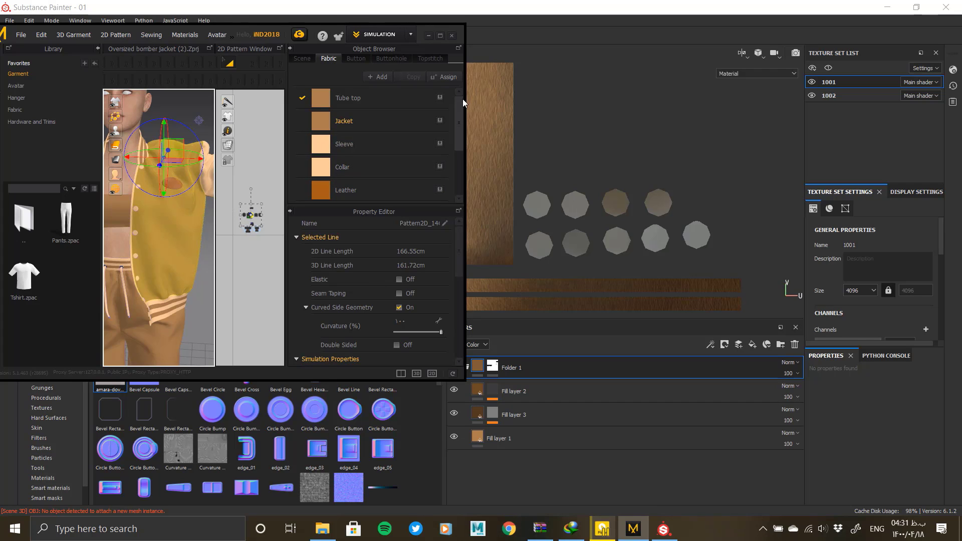
drag(243, 381, 243, 494)
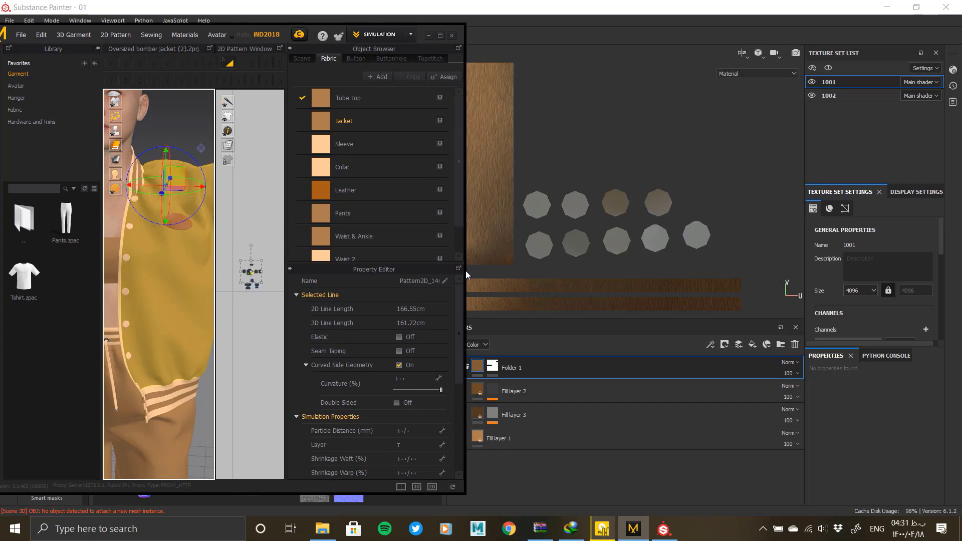
drag(465, 271, 603, 271)
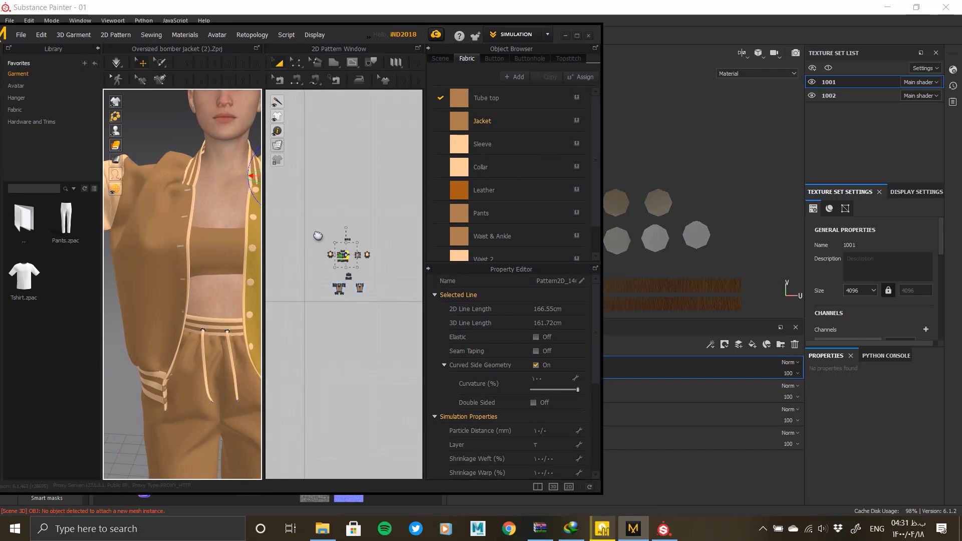
Examine the collar stripes and front trim of the reference jacket in Marvelous Designer
middle_drag(199, 319, 174, 189)
scroll(170, 247, up, 5)
mouse_move(170, 248)
middle_down()
mouse_move(314, 256)
mouse_move(180, 251)
middle_up()
click(282, 22)
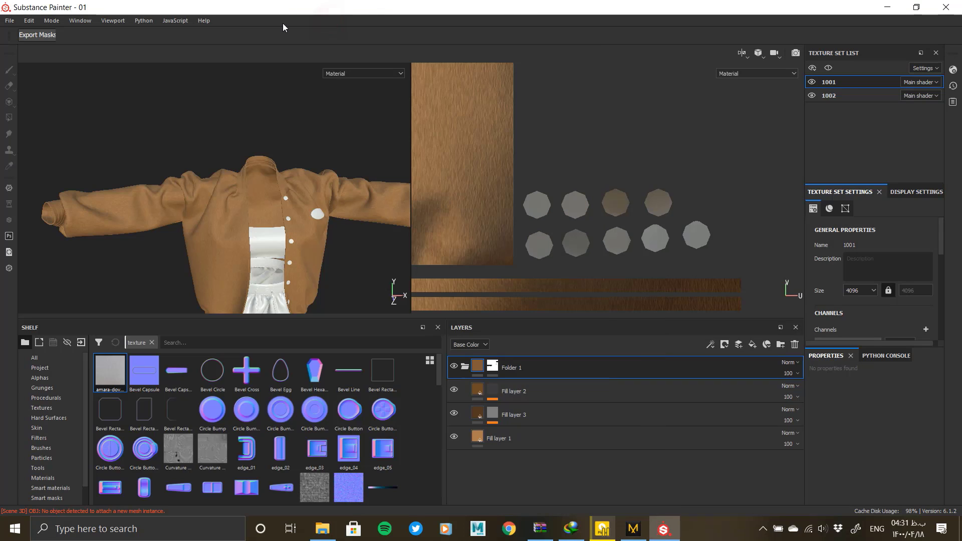
click(542, 395)
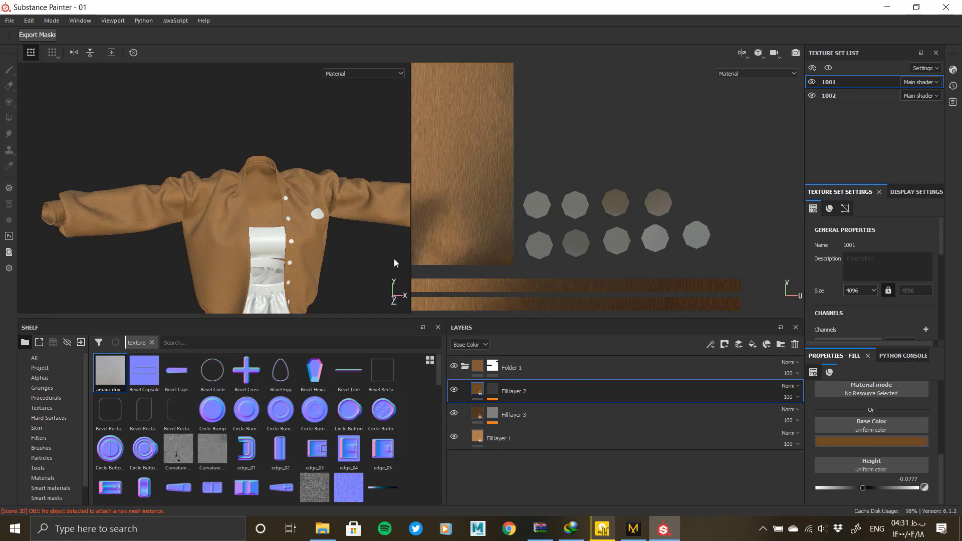
key(alt+Tab)
scroll(176, 277, down, 5)
middle_drag(230, 217, 214, 380)
mouse_move(146, 235)
right_down()
mouse_move(161, 235)
mouse_move(204, 189)
right_up()
scroll(205, 190, up, 5)
middle_drag(226, 292, 221, 359)
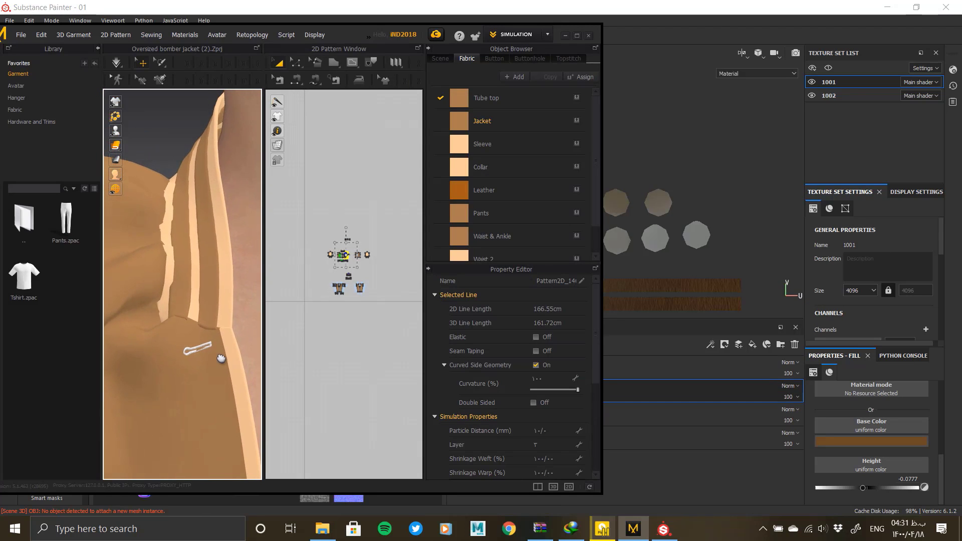
Return to Substance Painter and activate Folder 1's mask for polygon filling
click(565, 37)
click(516, 373)
click(493, 366)
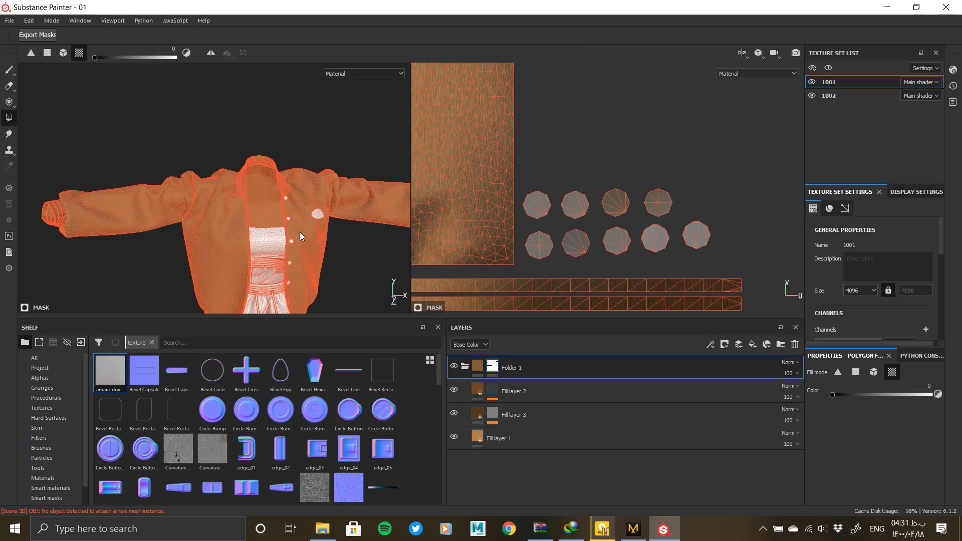
alt+drag(300, 233, 284, 226)
alt+middle_drag(344, 249, 296, 215)
Exclude the jacket's front placket trim and the light collar stripes from Folder 1's mask, matching the Marvelous Designer reference
key(alt+Tab)
middle_drag(173, 301, 181, 179)
scroll(200, 226, down, 3)
middle_drag(225, 346, 228, 271)
scroll(225, 271, down, 3)
right_drag(225, 271, 130, 317)
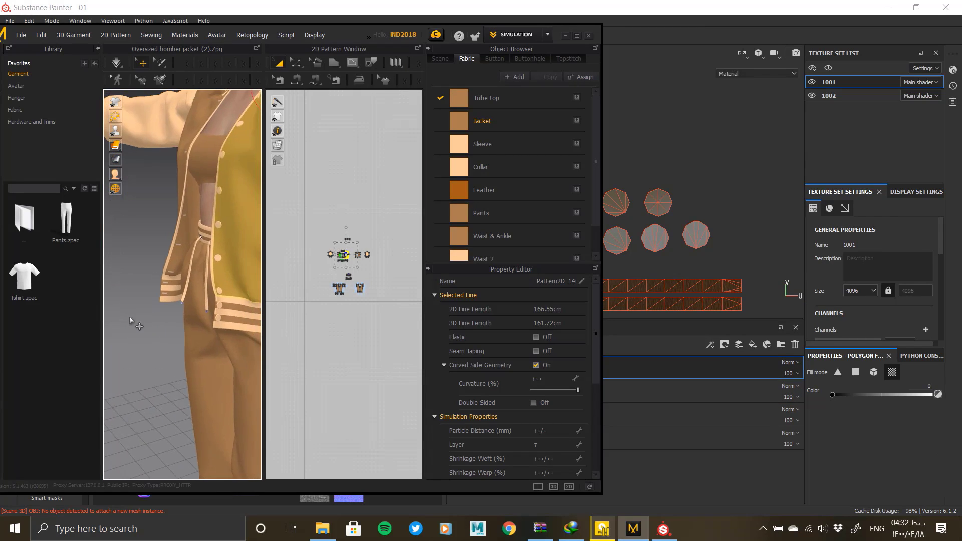
key(alt+Tab)
scroll(275, 215, up, 8)
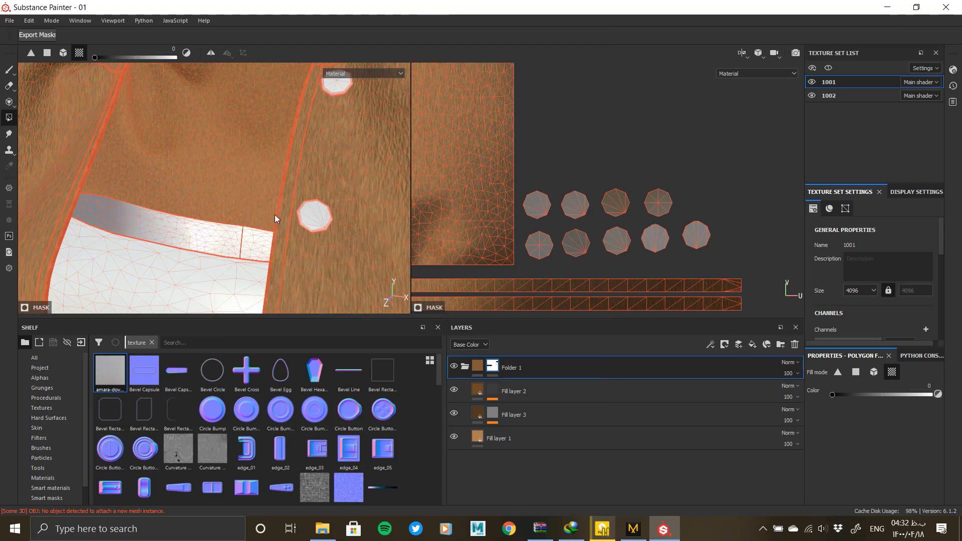
click(287, 212)
alt+drag(287, 211, 271, 157)
click(297, 149)
click(323, 137)
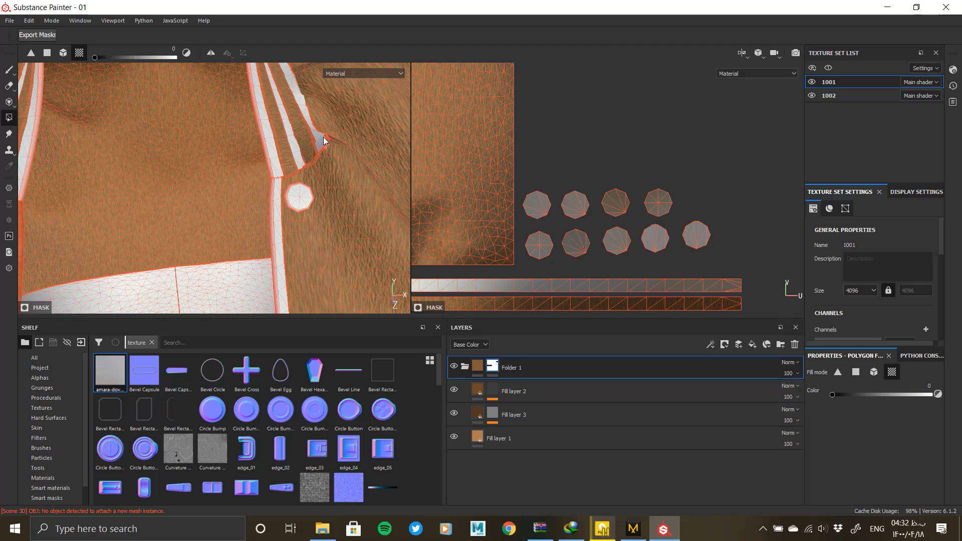
Exclude the alternating light stripes of the jacket's hem band from Folder 1's mask
mouse_move(323, 137)
alt+mouse_down()
mouse_move(309, 187)
mouse_move(261, 181)
mouse_move(308, 229)
mouse_move(167, 164)
mouse_move(318, 209)
mouse_move(310, 214)
mouse_move(378, 275)
mouse_move(282, 246)
alt+mouse_up()
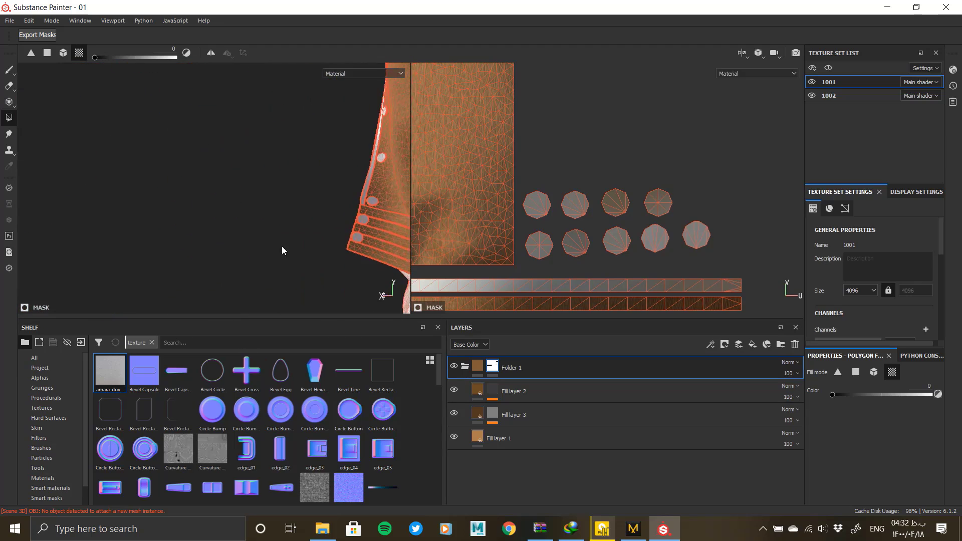
key(alt+Tab)
key(alt+Tab)
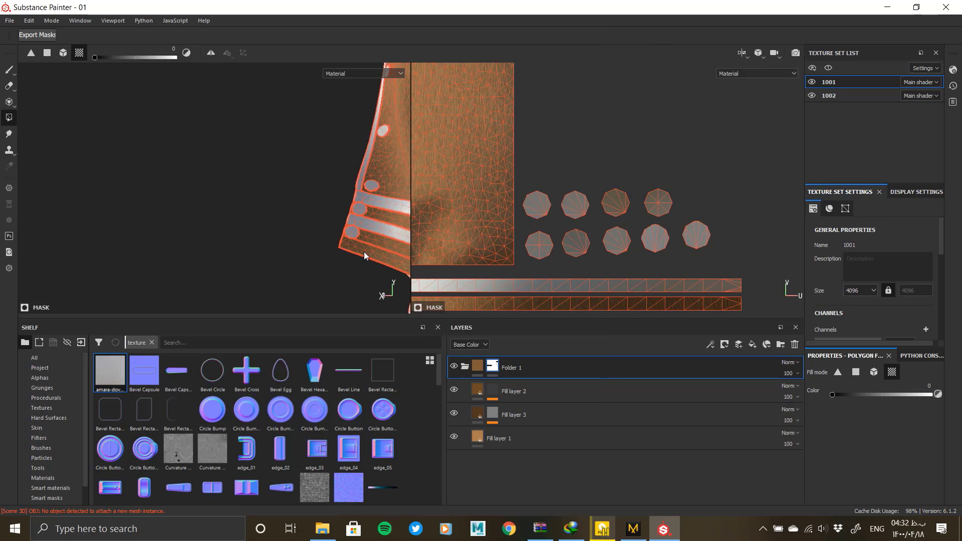
alt+drag(364, 252, 206, 188)
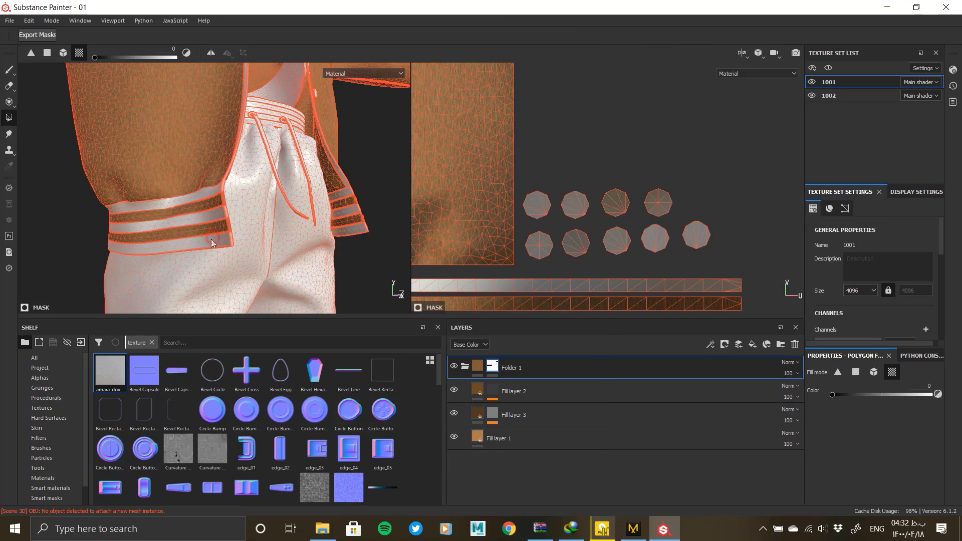
Check the sleeve color in the Marvelous Designer reference and exclude the first sleeve from Folder 1's mask
alt+drag(212, 239, 267, 281)
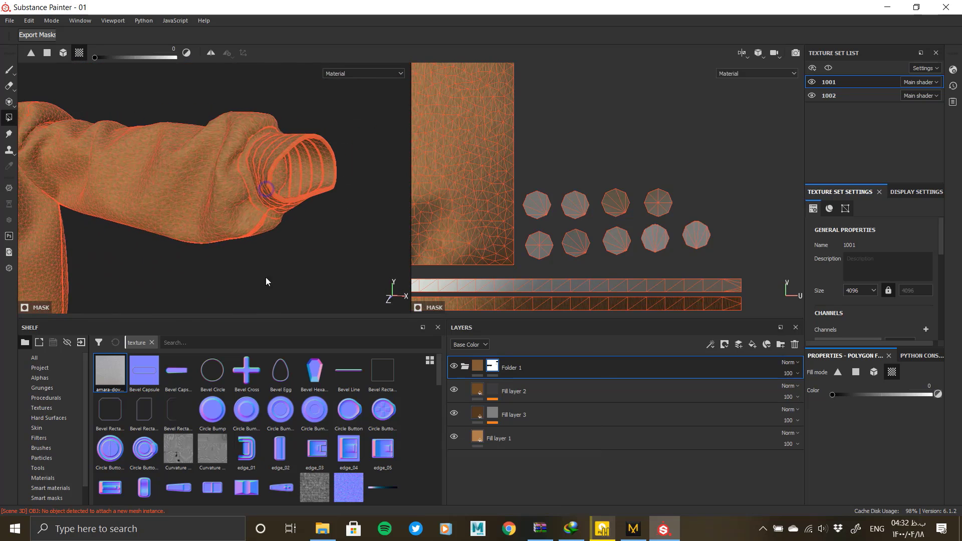
key(alt+Tab)
scroll(195, 215, up, 3)
mouse_move(243, 233)
right_down()
mouse_move(196, 214)
mouse_move(187, 166)
right_up()
middle_drag(187, 166, 168, 213)
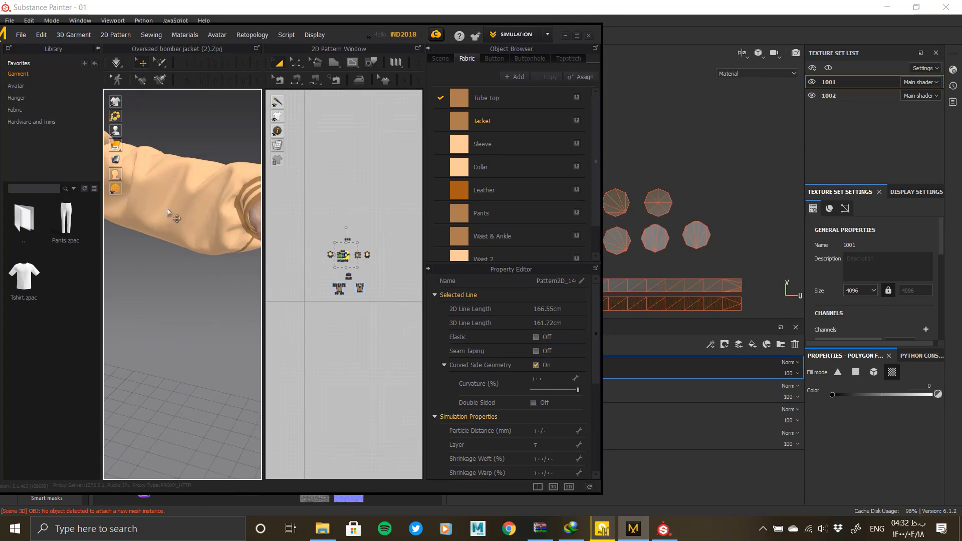
right_drag(168, 210, 200, 218)
key(alt+Tab)
click(194, 200)
alt+drag(194, 202, 210, 205)
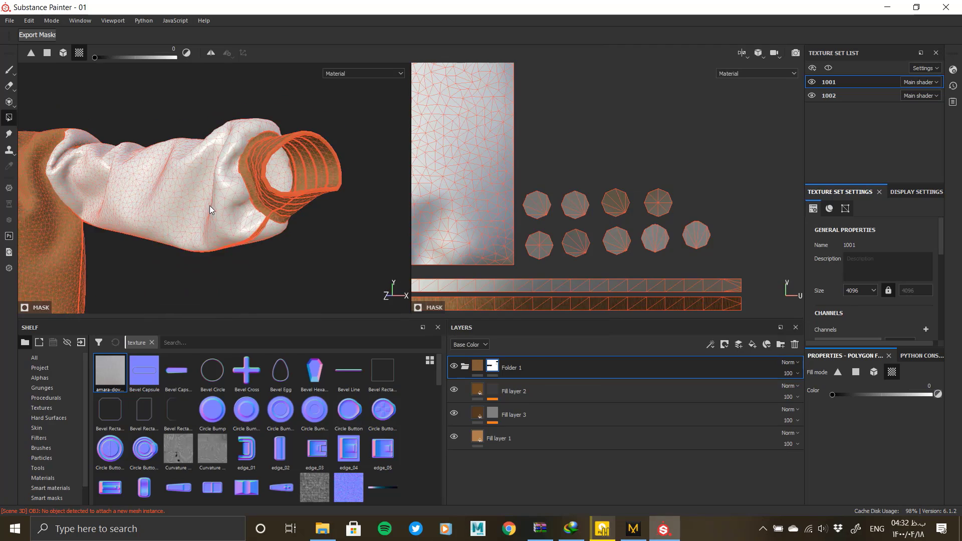
Exclude the opposite sleeve from Folder 1's mask, leaving its cuff included
key(alt+Tab)
mouse_move(209, 206)
right_down()
mouse_move(195, 192)
mouse_move(212, 217)
mouse_move(144, 191)
right_up()
key(alt+Tab)
mouse_move(144, 191)
alt+mouse_down()
mouse_move(212, 206)
mouse_move(257, 189)
mouse_move(241, 218)
alt+mouse_up()
alt+right_drag(146, 201, 169, 218)
alt+middle_drag(168, 218, 250, 233)
alt+right_drag(251, 233, 243, 329)
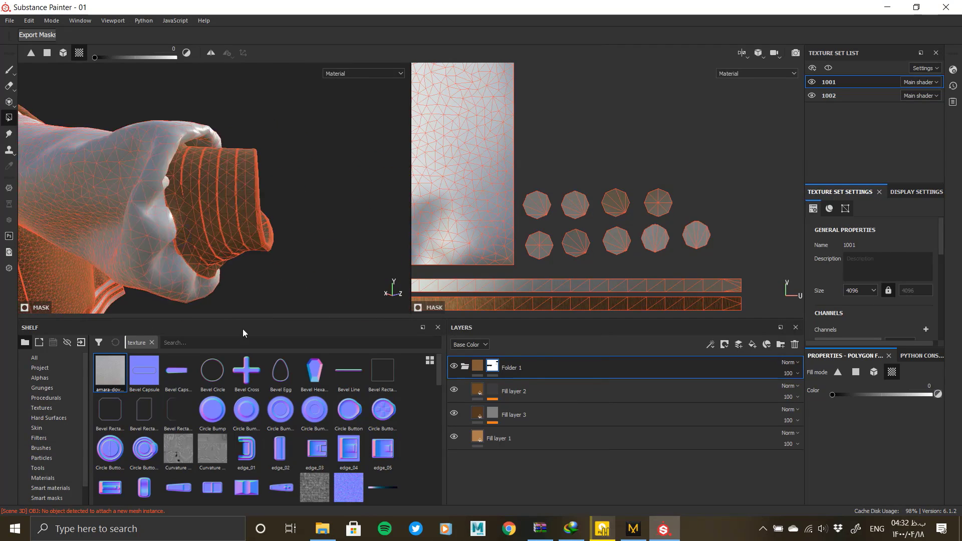
Compare the cuffs, sleeves and collar with the Marvelous Designer reference from several angles
key(alt+Tab)
middle_drag(213, 219, 150, 251)
key(alt+Tab)
alt+drag(329, 247, 195, 217)
key(alt+Tab)
scroll(176, 226, down, 5)
scroll(191, 257, up, 4)
mouse_move(153, 120)
middle_down()
mouse_move(174, 203)
mouse_move(113, 220)
middle_up()
middle_drag(240, 215, 186, 229)
key(alt+Tab)
alt+middle_drag(301, 196, 101, 161)
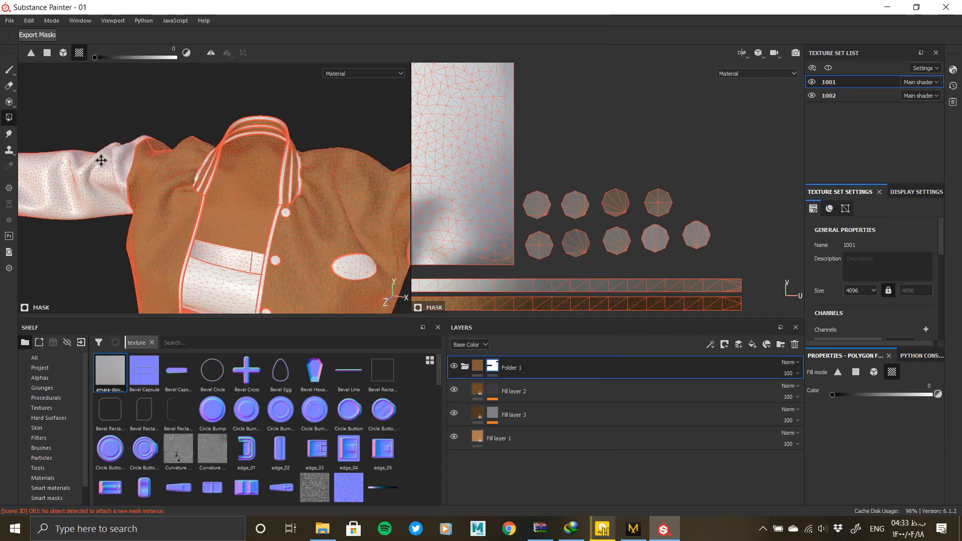
mouse_move(102, 161)
alt+mouse_down()
mouse_move(118, 158)
mouse_move(142, 180)
alt+mouse_up()
Try excluding alternate bands of the sleeve cuff, including its outer edge, from Folder 1's mask
key(alt+Tab)
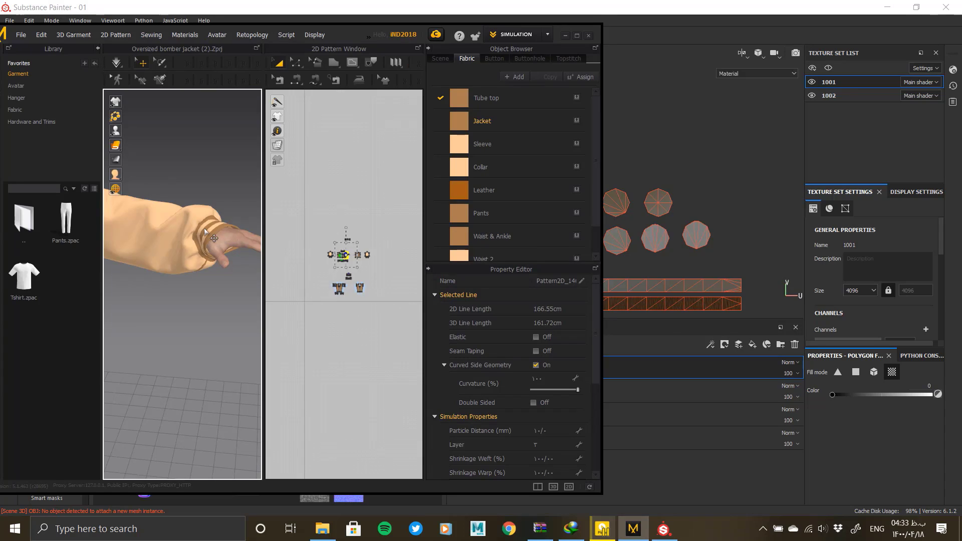
key(alt+Tab)
key(alt+Tab)
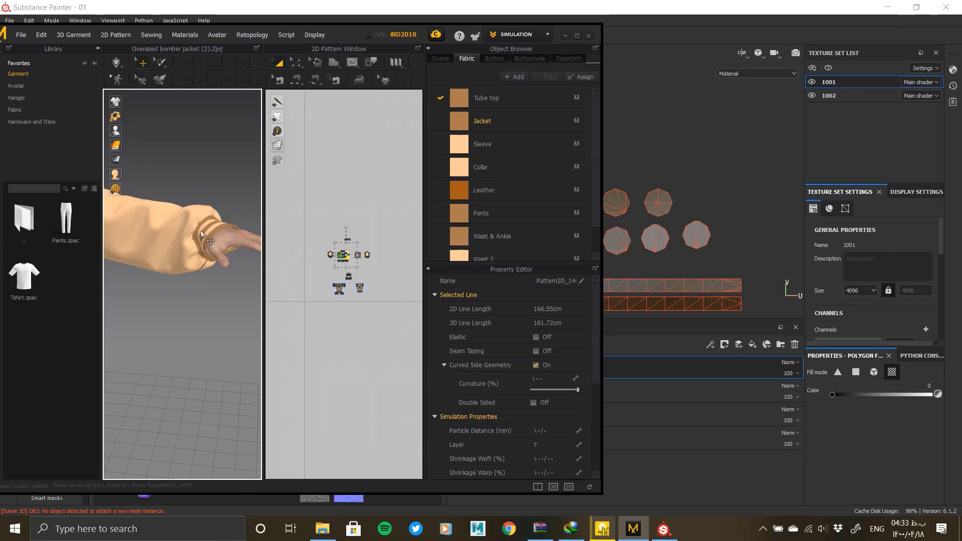
mouse_move(201, 230)
right_down()
mouse_move(213, 296)
mouse_move(167, 251)
right_up()
key(alt+Tab)
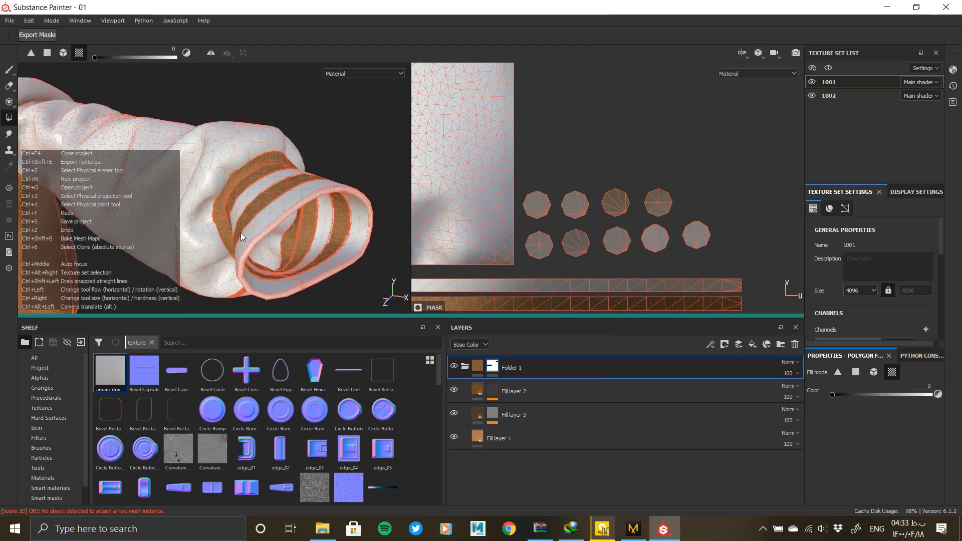
key(ctrl+z)
Exclude the cuff bands that are light in the Marvelous Designer reference from Folder 1's mask
key(alt+Tab)
key(alt+Tab)
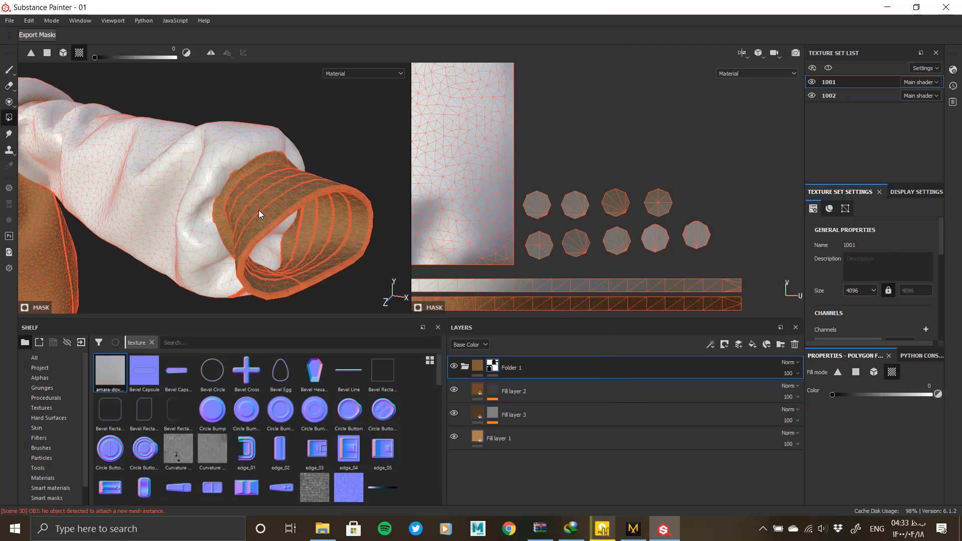
click(258, 209)
mouse_move(258, 209)
alt+mouse_down()
mouse_move(247, 176)
mouse_move(159, 202)
mouse_move(269, 200)
alt+mouse_up()
key(alt+Tab)
key(alt+Tab)
click(246, 176)
key(alt+Tab)
key(alt+Tab)
Match the other sleeve's cuff stripes in Folder 1's mask to the Marvelous Designer reference
mouse_move(202, 192)
alt+mouse_down()
mouse_move(178, 212)
mouse_move(251, 203)
mouse_move(194, 208)
mouse_move(161, 164)
mouse_move(154, 195)
mouse_move(174, 201)
mouse_move(97, 156)
mouse_move(180, 180)
mouse_move(120, 181)
alt+mouse_up()
alt+right_drag(271, 213, 75, 185)
alt+drag(240, 210, 314, 210)
key(alt+Tab)
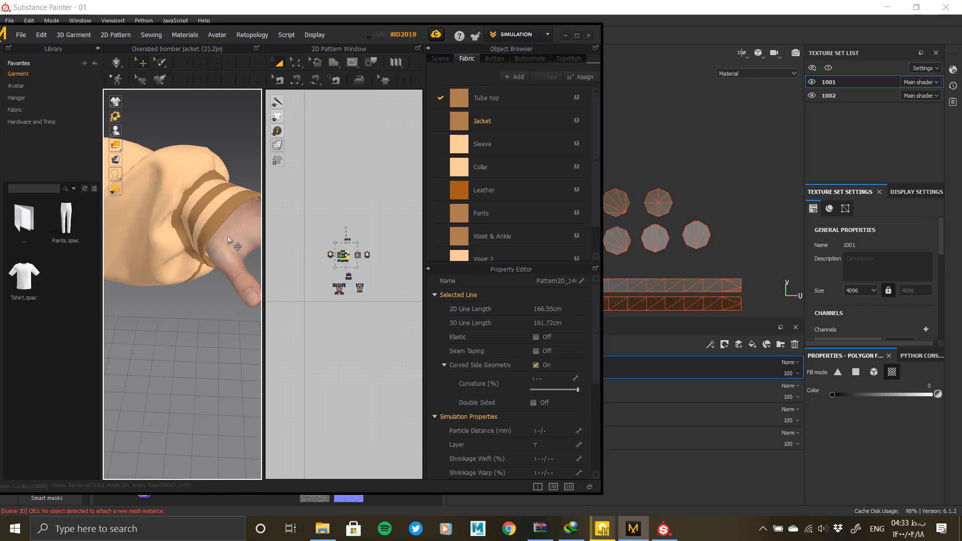
key(alt+Tab)
Duplicate Folder 1 and invert the mask of the copy
click(481, 365)
alt+drag(244, 219, 254, 242)
alt+right_drag(253, 242, 226, 251)
mouse_move(226, 250)
alt+middle_down()
mouse_move(243, 261)
mouse_move(226, 191)
alt+middle_up()
alt+drag(226, 190, 317, 223)
right_click(516, 359)
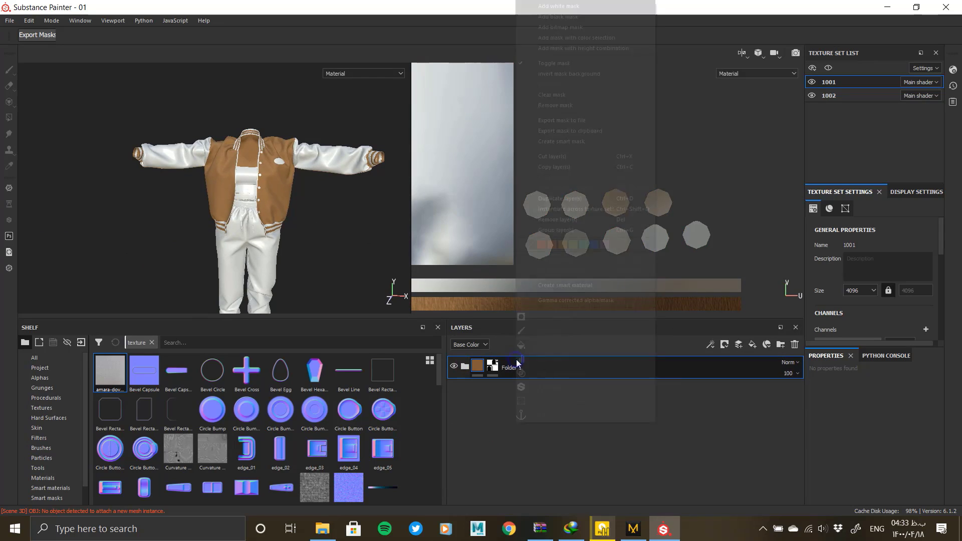
click(549, 203)
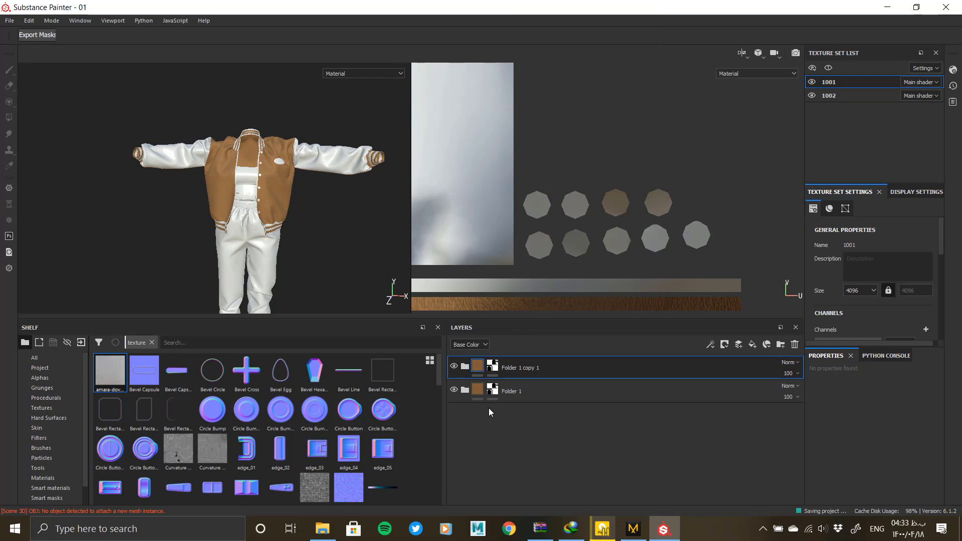
right_click(494, 368)
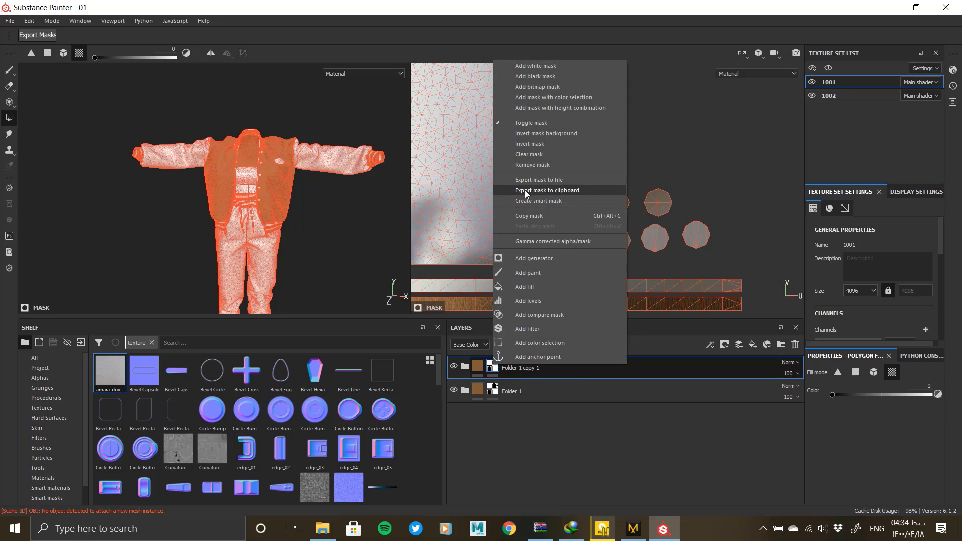
click(530, 143)
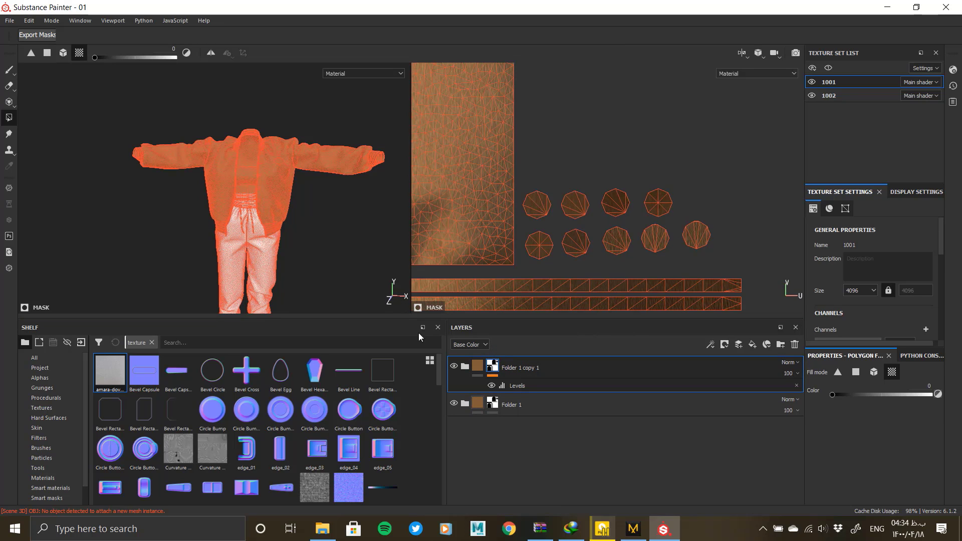
Select Fill layer 1 inside Folder 1 copy 1 and arrange the Substance Painter and Marvelous Designer windows side by side
click(465, 367)
click(503, 432)
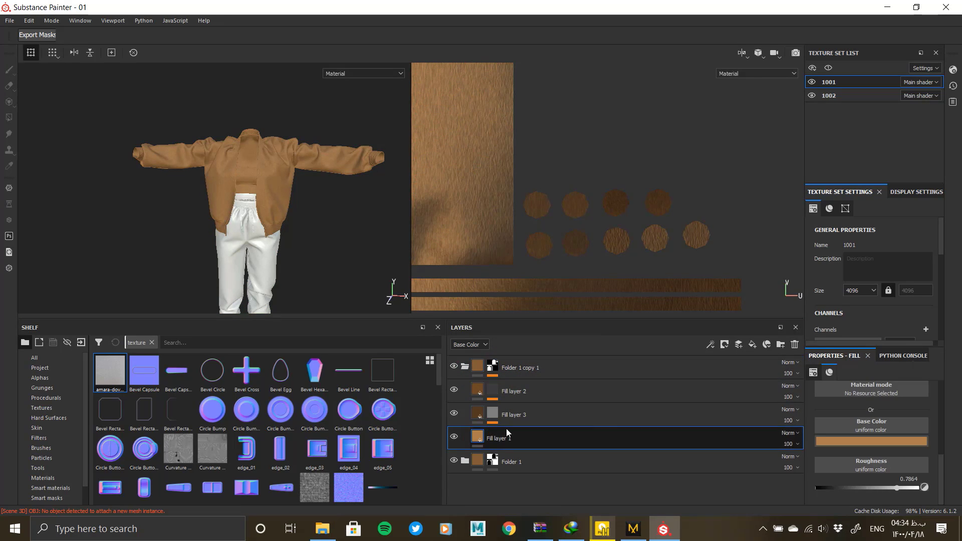
click(633, 528)
drag(535, 8, 961, 151)
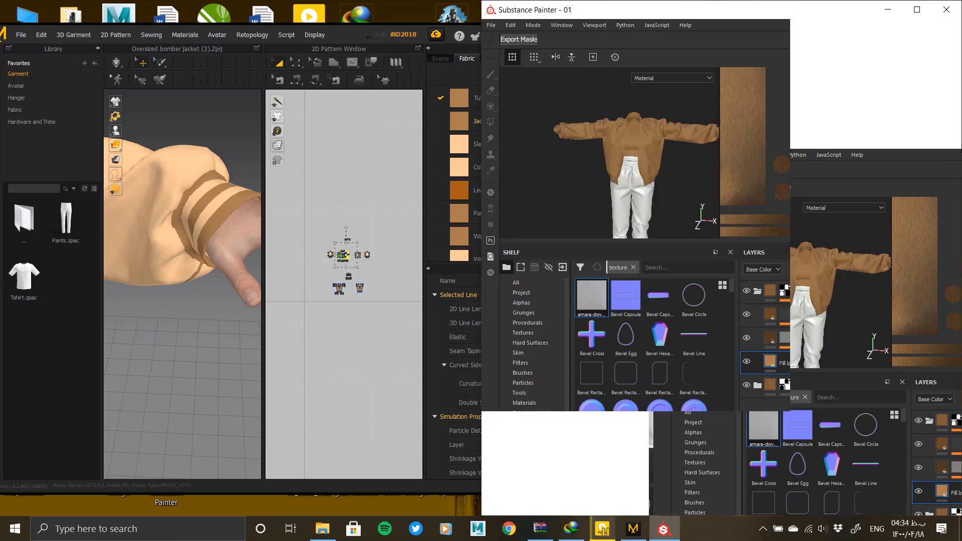
click(111, 181)
click(633, 528)
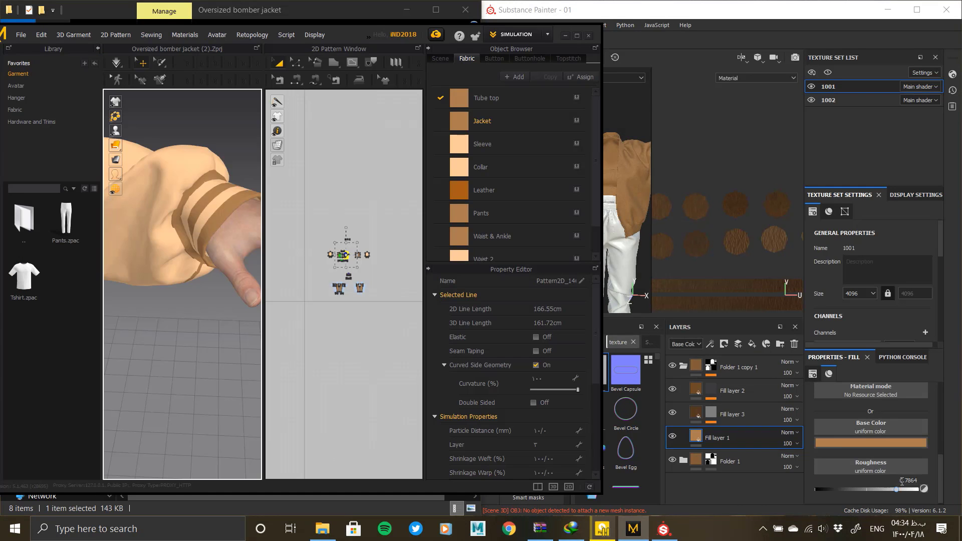
mouse_move(2, 30)
mouse_down()
mouse_move(1, 45)
mouse_move(1, 30)
mouse_up()
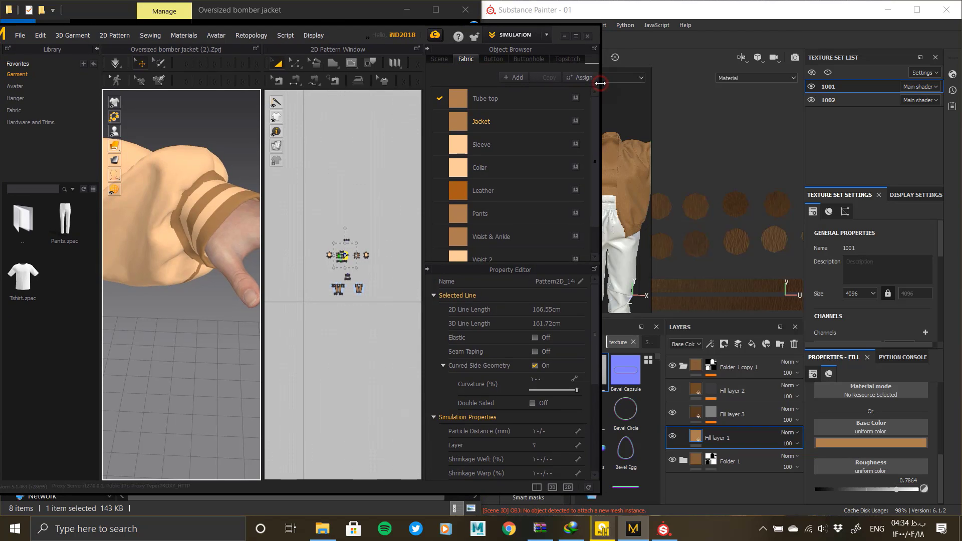
drag(600, 83, 479, 83)
Set Fill layer 1's base color to the light beige sampled from the Collar fabric swatch, and maximize the Substance Painter window
click(873, 442)
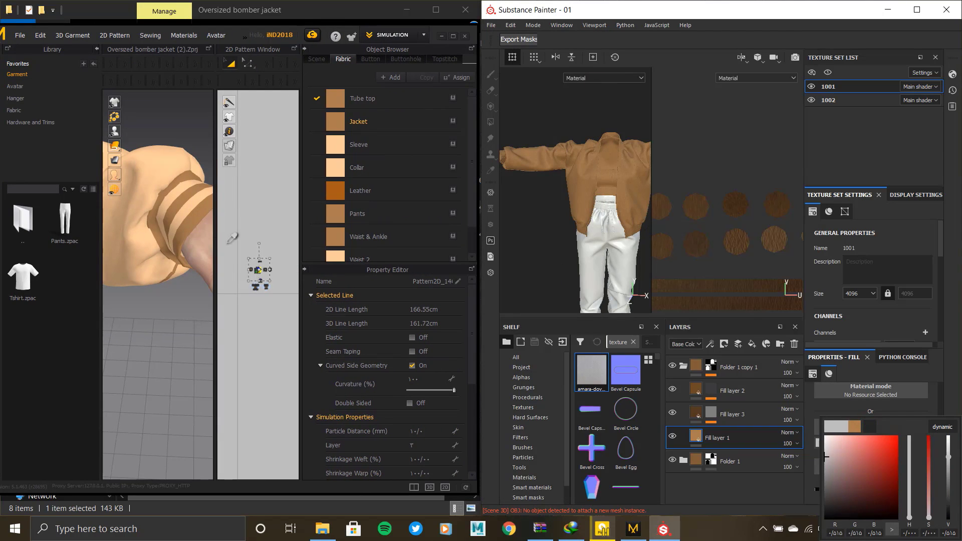
click(340, 169)
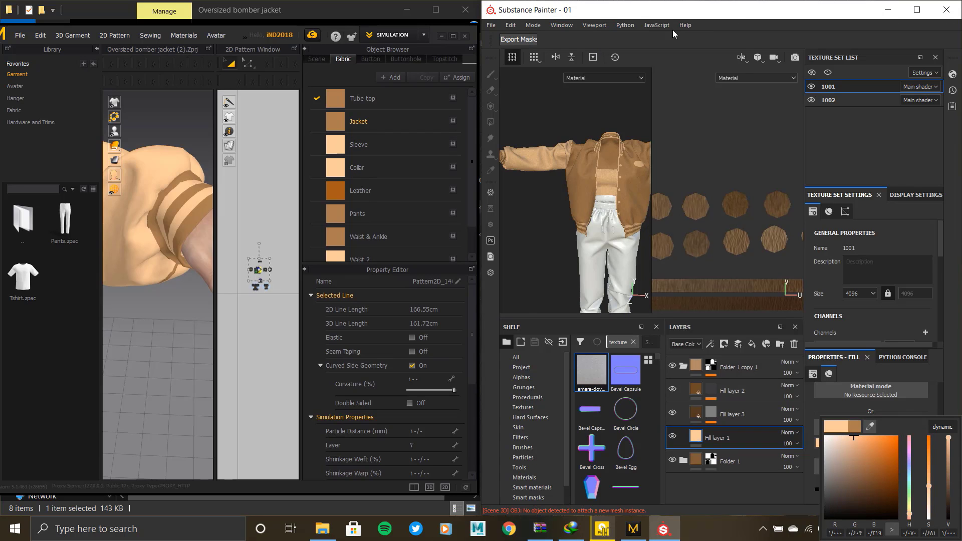
click(690, 7)
click(918, 10)
Set Fill layer 3's base color in the copied folder to a darker tan derived from Fill layer 1's beige
alt+right_drag(309, 236, 300, 351)
mouse_move(291, 168)
alt+middle_down()
mouse_move(356, 188)
mouse_move(501, 193)
alt+middle_up()
alt+right_drag(245, 157, 312, 273)
alt+drag(288, 193, 71, 145)
alt+middle_drag(361, 190, 40, 176)
alt+right_drag(211, 129, 255, 235)
click(479, 415)
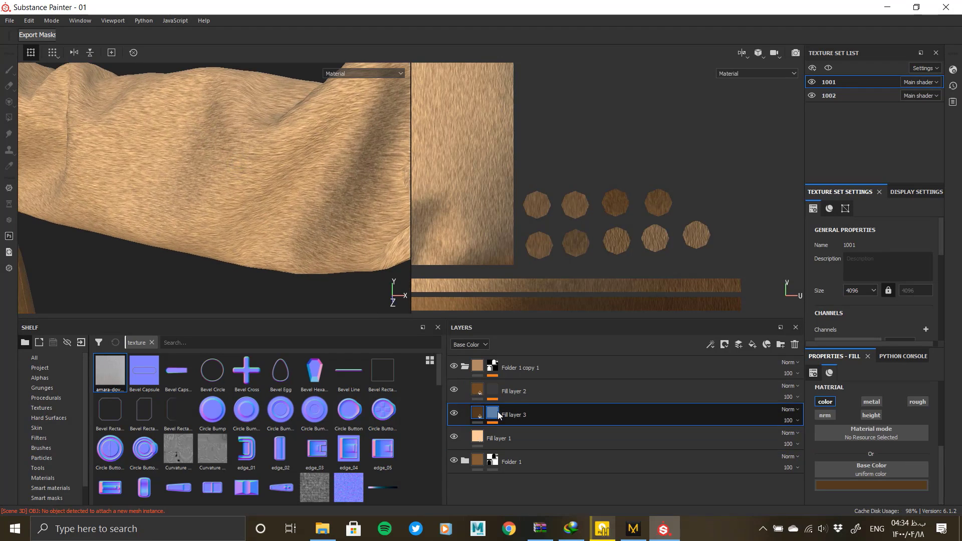
click(831, 485)
click(480, 433)
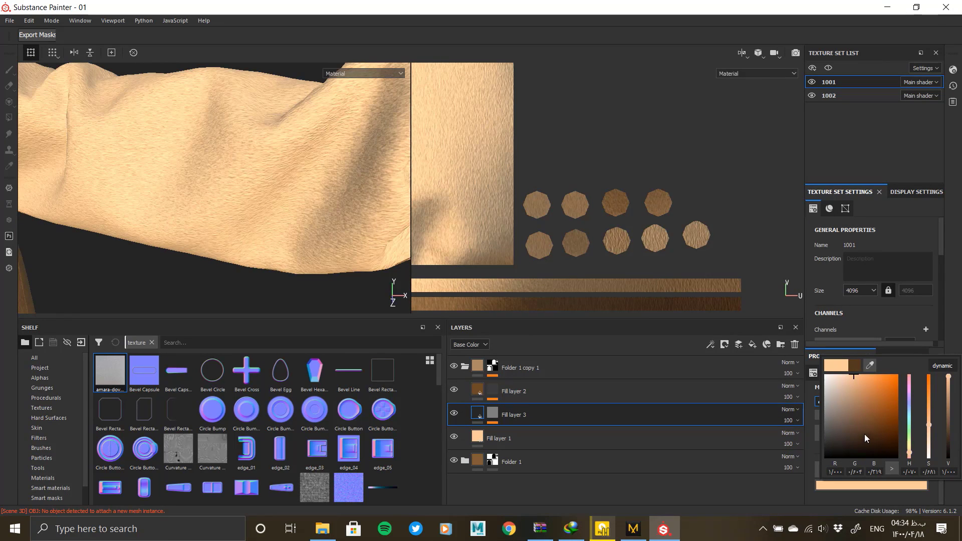
click(949, 400)
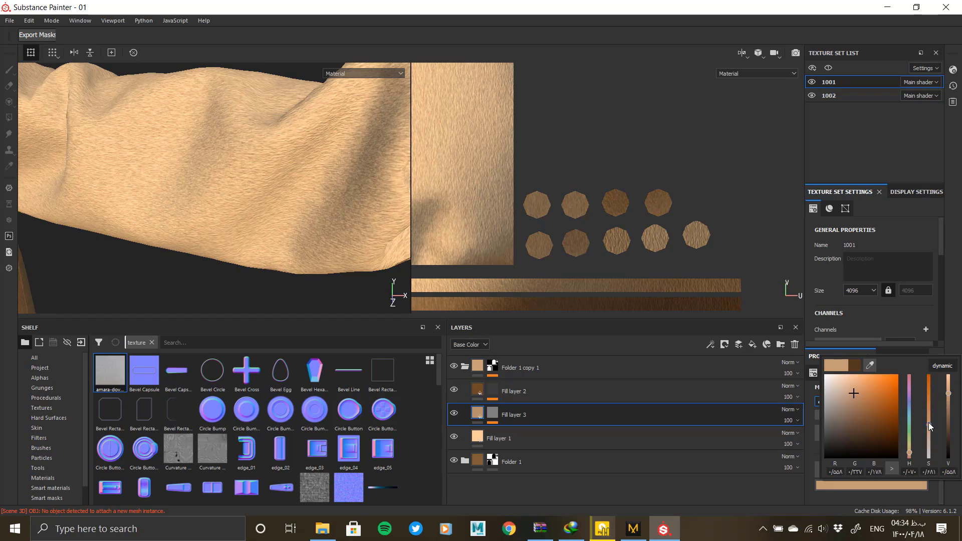
click(949, 401)
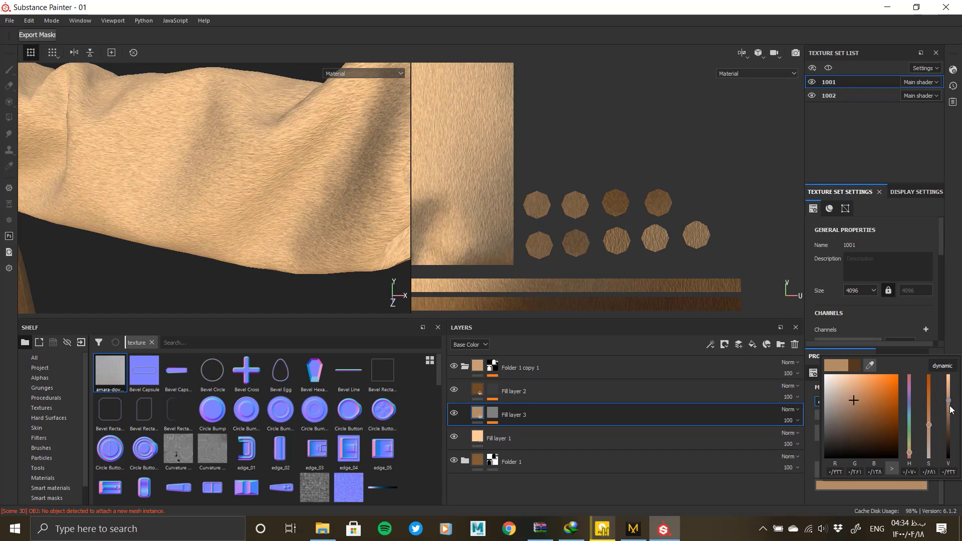
Set Fill layer 2's base color in Folder 1 copy 1 to a light tan close to the beige fabric
click(484, 386)
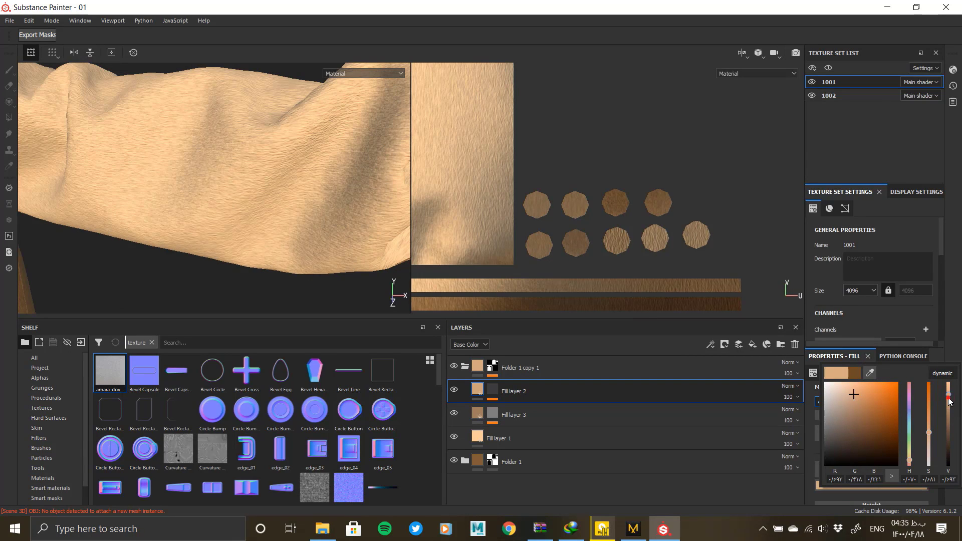
Examine the beige fabric on the sleeve up close, then the cuff, collar and front of the whole jacket
alt+right_drag(216, 155, 303, 273)
alt+drag(303, 273, 200, 198)
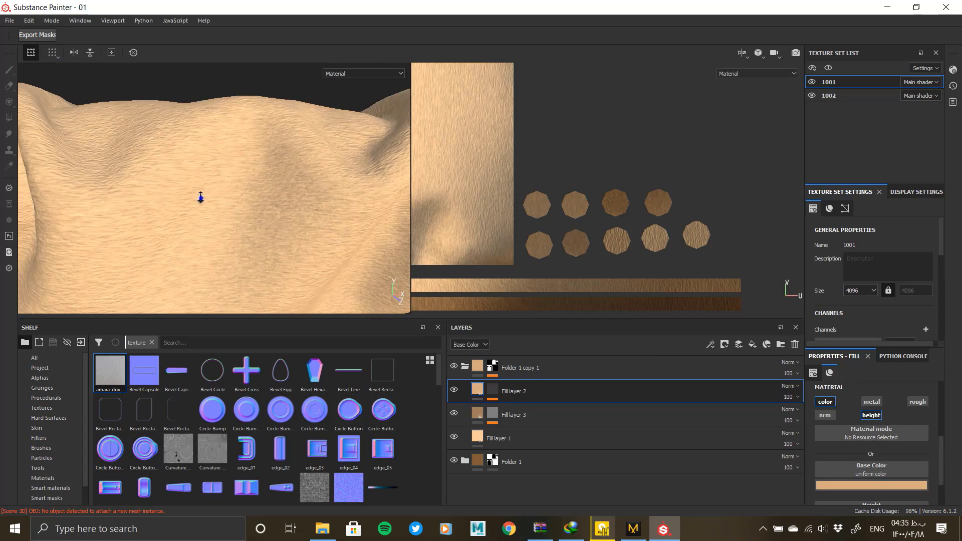
alt+right_drag(200, 198, 215, 203)
alt+drag(314, 198, 251, 213)
alt+right_drag(195, 228, 122, 212)
alt+middle_drag(331, 173, 224, 200)
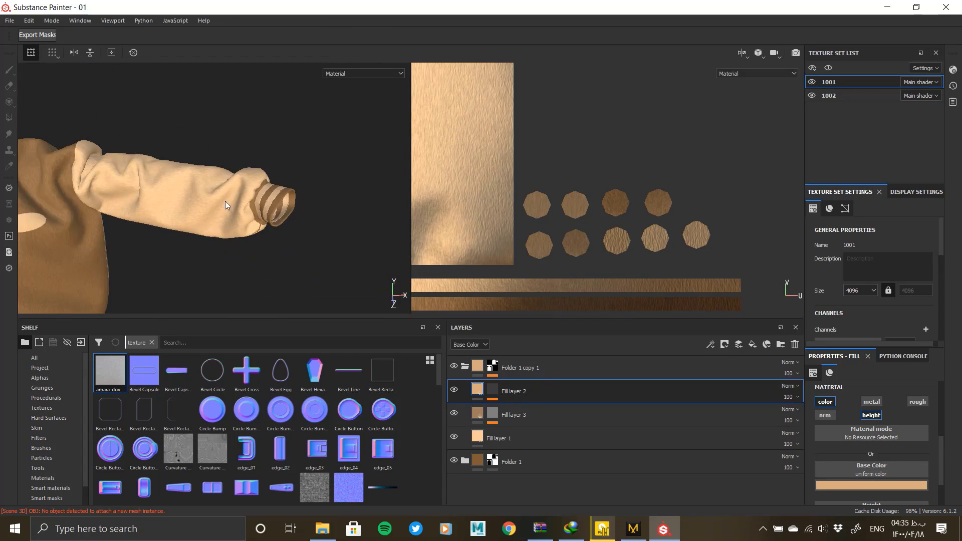
alt+drag(224, 201, 260, 221)
alt+right_drag(225, 225, 269, 281)
alt+middle_drag(268, 284, 248, 229)
alt+right_drag(248, 228, 287, 263)
alt+drag(287, 263, 311, 256)
alt+right_drag(239, 250, 129, 219)
mouse_move(331, 220)
alt+mouse_down()
mouse_move(271, 221)
mouse_move(288, 211)
mouse_move(341, 215)
alt+mouse_up()
alt+right_drag(341, 215, 166, 201)
alt+middle_drag(120, 216, 341, 201)
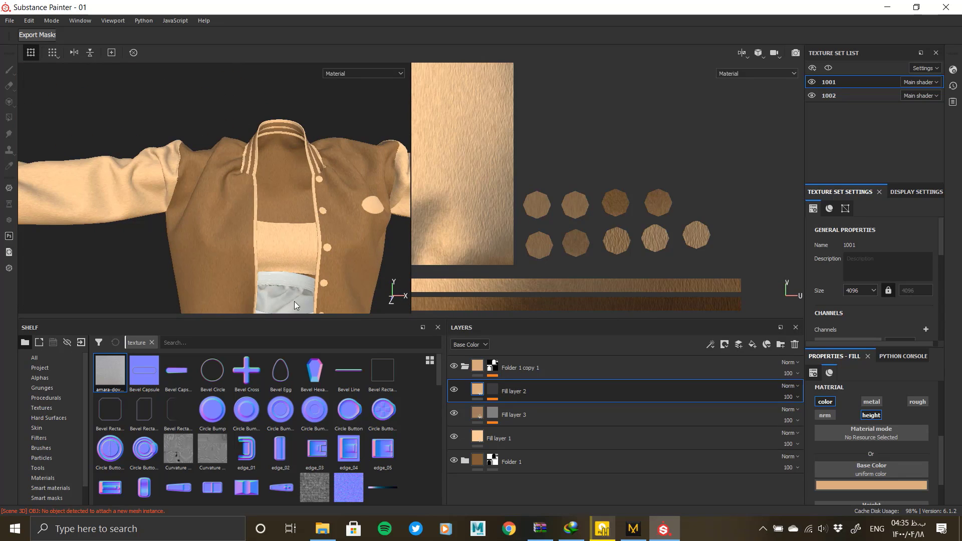
Remove the inner top and the oval chest patch from Folder 1 copy 1's mask with polygon fill, and collapse the folder
click(495, 369)
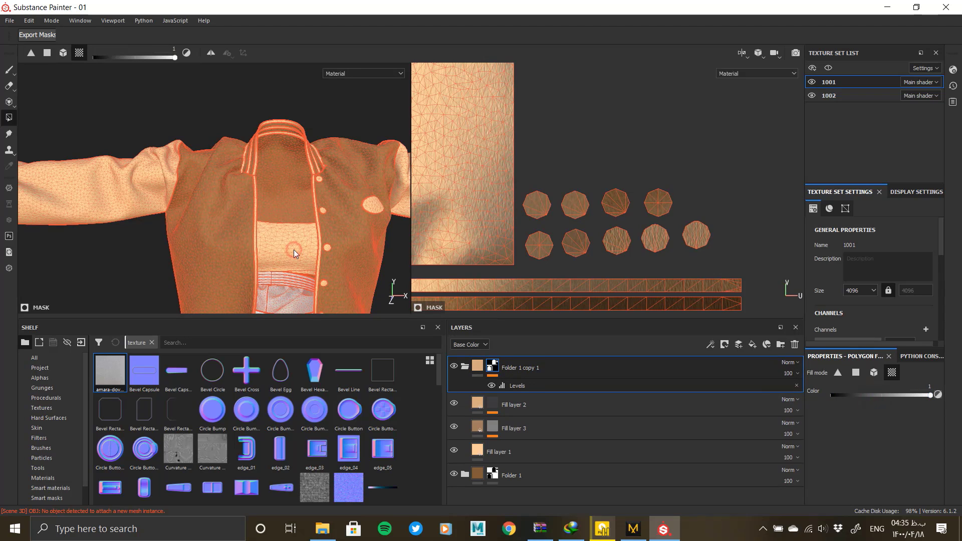
key(alt+Tab)
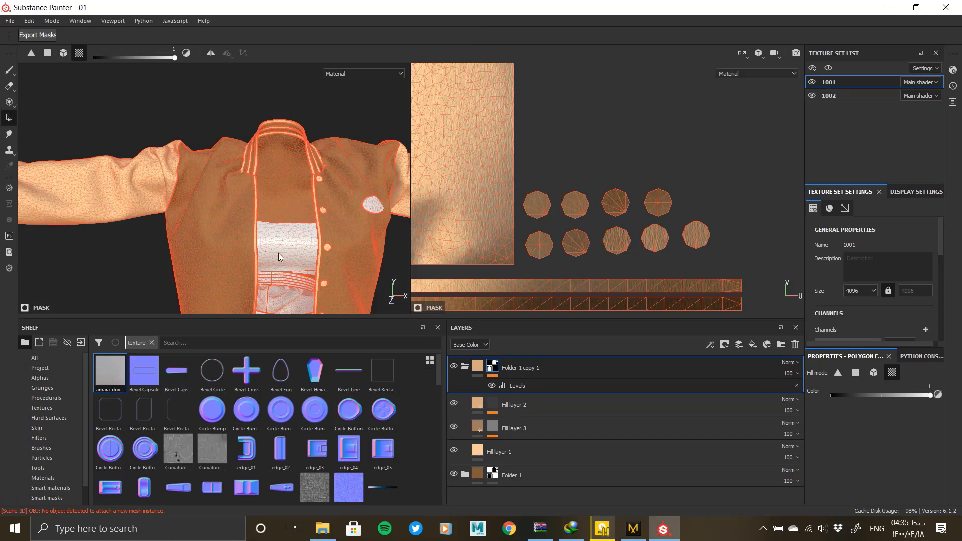
key(alt+Tab)
alt+drag(296, 241, 464, 368)
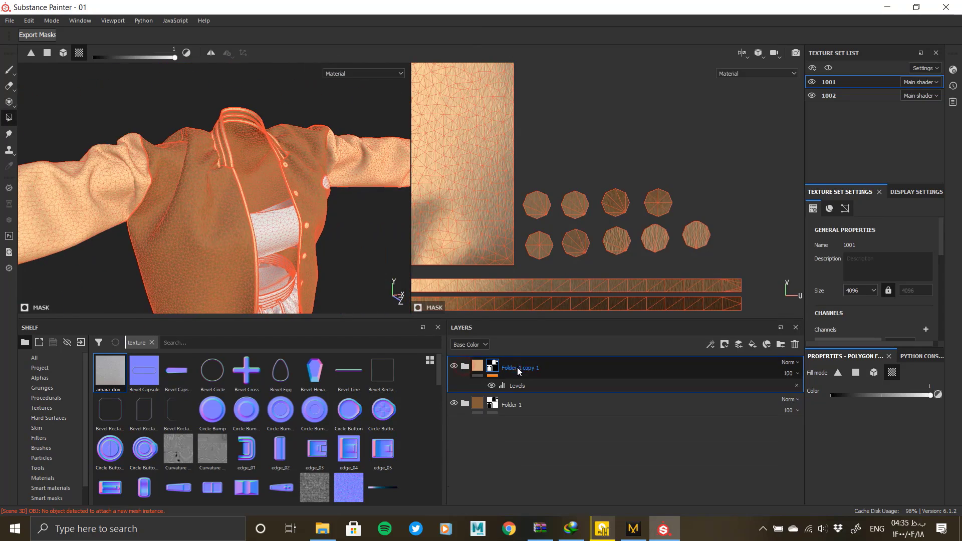
Select Folder 1 and examine the brown body, beige sleeves, collar stripes and front trim from several angles
click(511, 405)
alt+drag(329, 256, 195, 179)
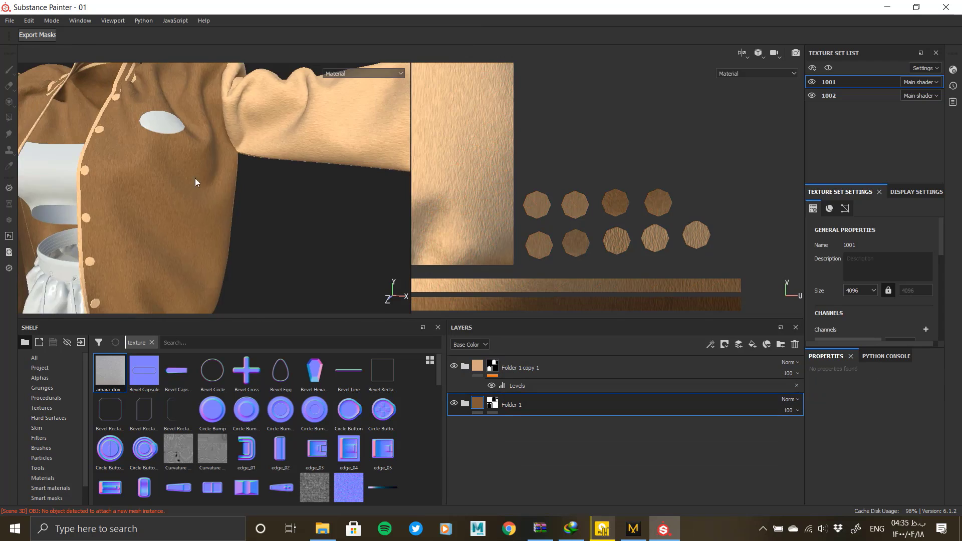
alt+right_drag(200, 201, 266, 189)
alt+drag(266, 189, 167, 184)
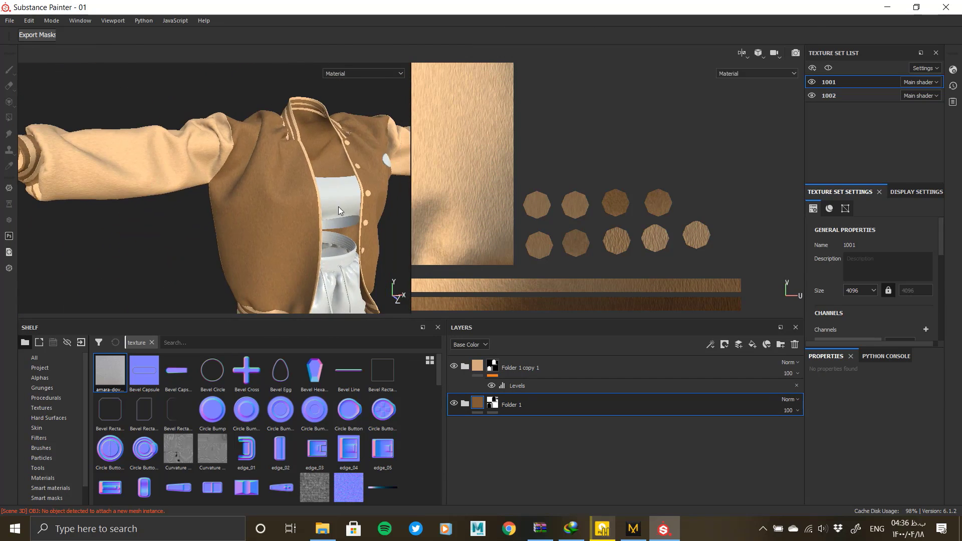
alt+drag(338, 207, 249, 179)
alt+right_drag(249, 179, 275, 286)
alt+drag(275, 286, 203, 218)
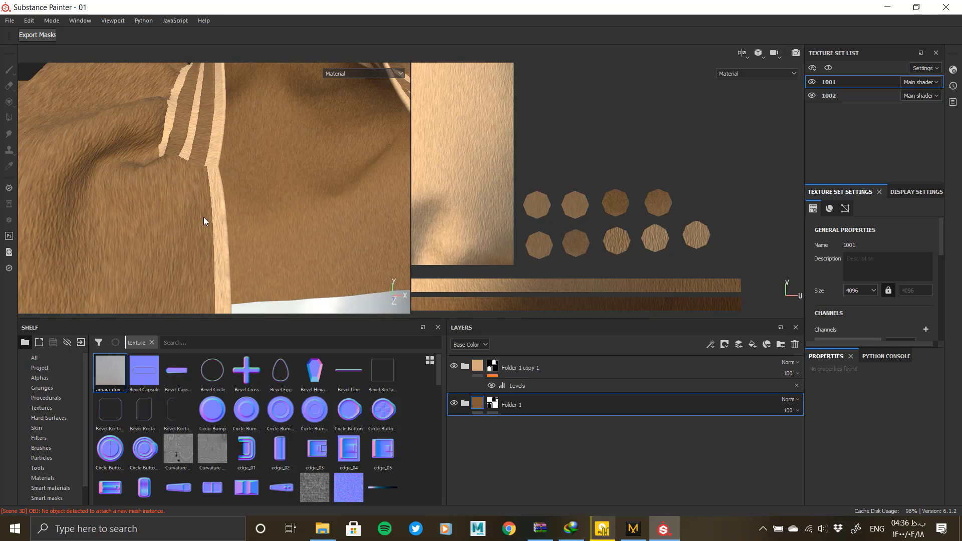
alt+drag(277, 176, 463, 1)
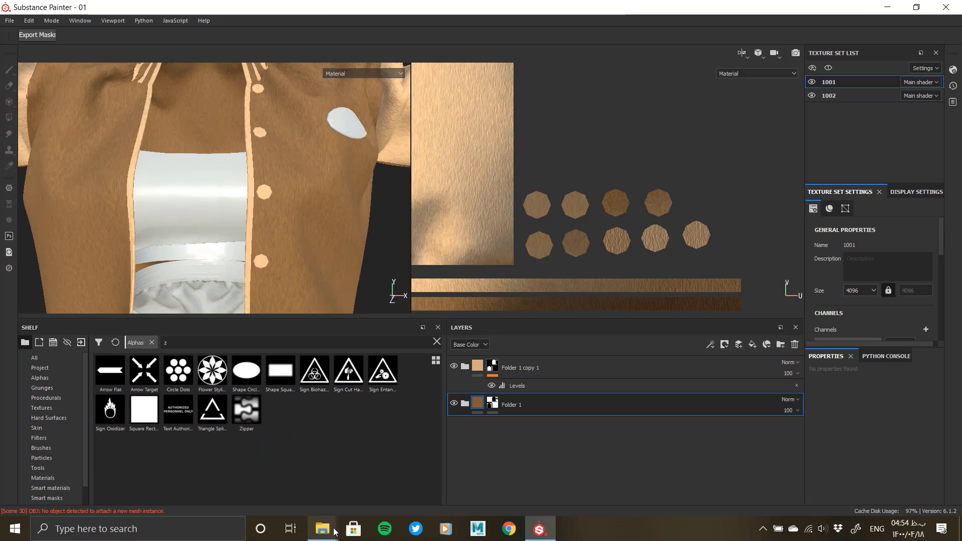
Import the buttonholes-hatch-buttonhole-png-723_185.png and Untitled-1.png images from the Oversized bomber jacket folder into the shelf
mouse_move(323, 529)
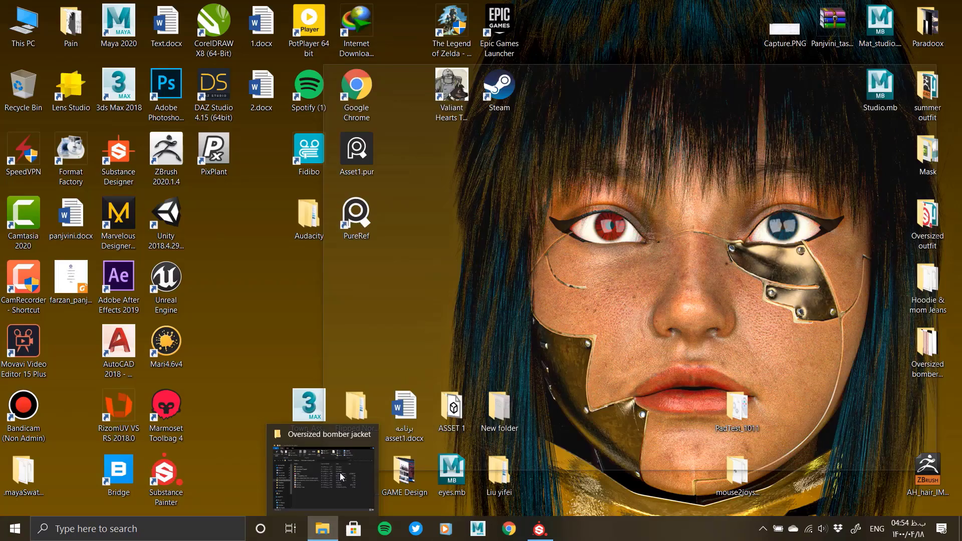
click(340, 473)
drag(489, 285, 479, 289)
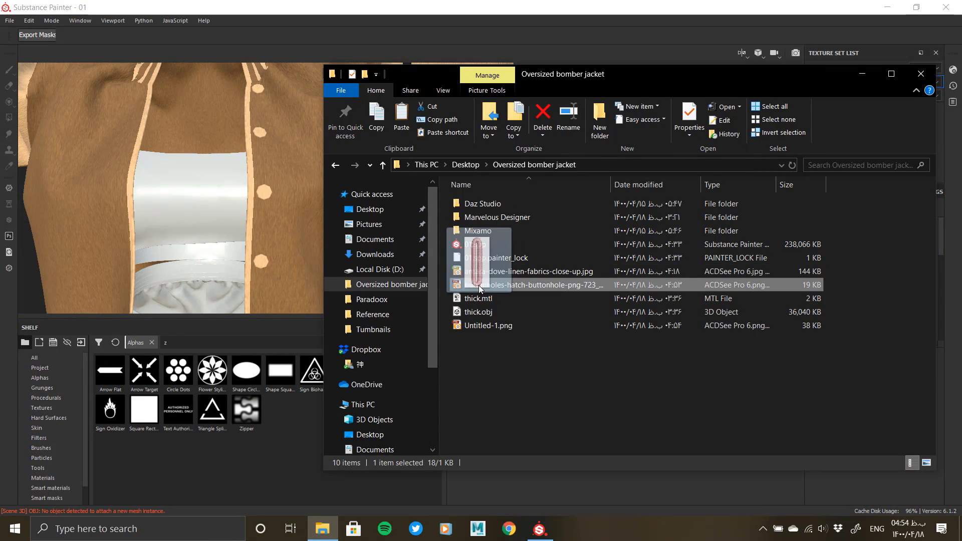
ctrl+click(475, 326)
drag(475, 326, 248, 405)
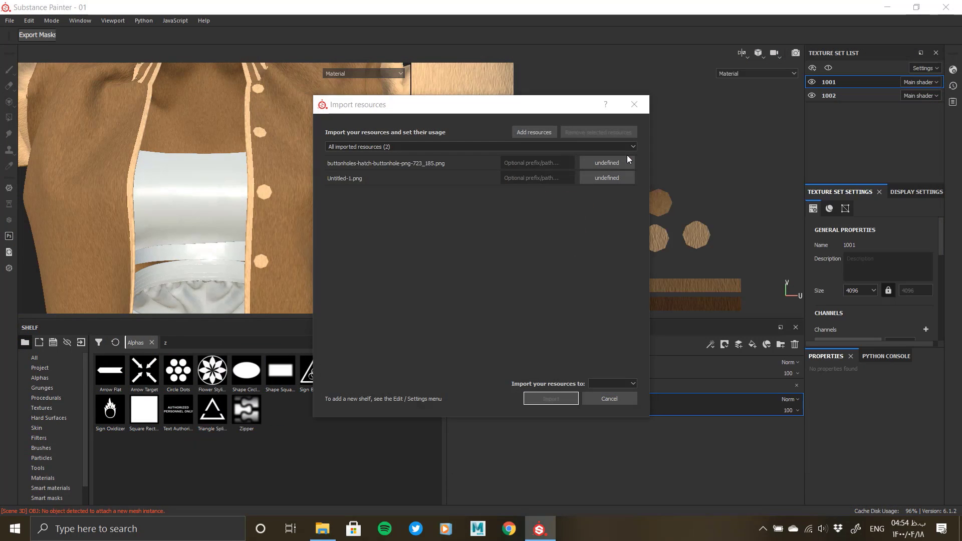
click(609, 178)
click(611, 215)
click(603, 399)
click(531, 398)
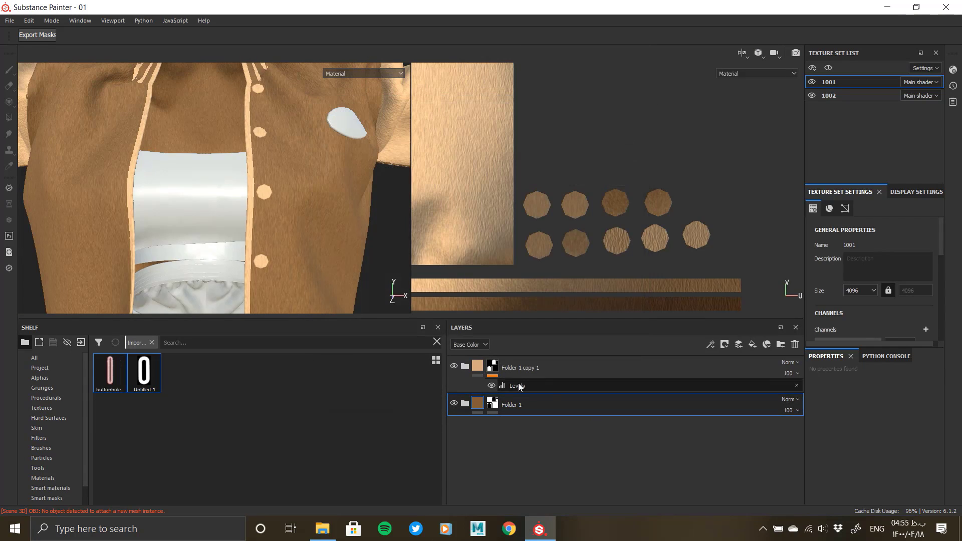
Add a fill layer above Fill layer 2 in Folder 1 and keep only its color channel active
click(465, 404)
click(652, 431)
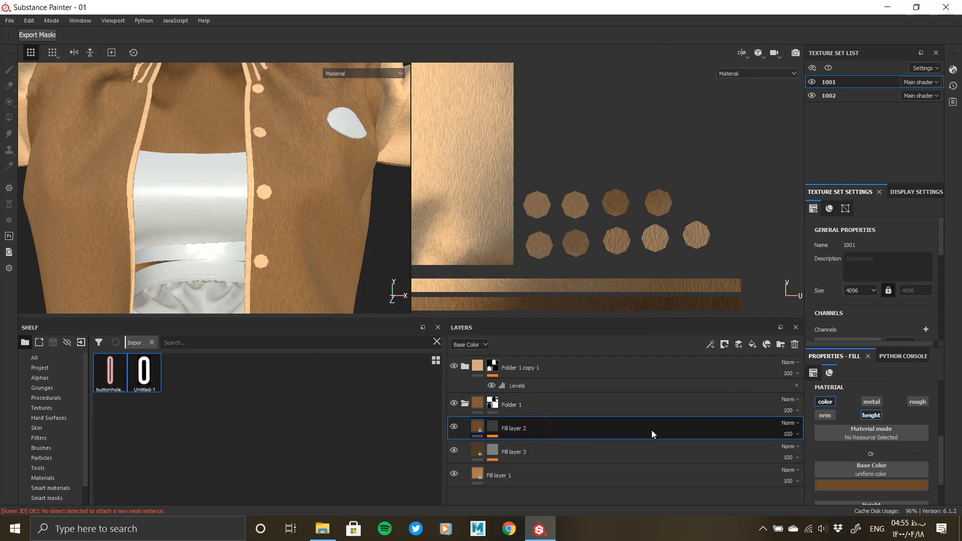
click(753, 345)
click(871, 416)
click(873, 402)
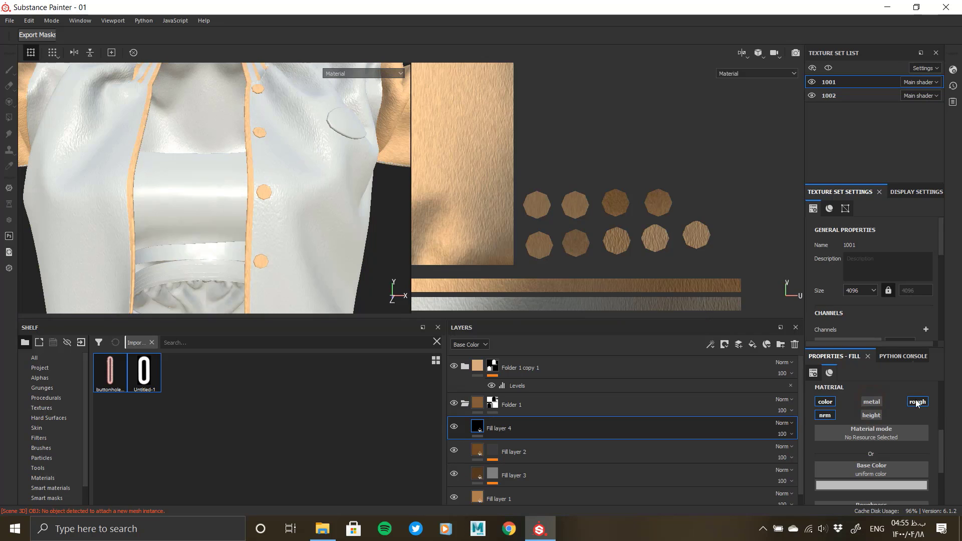
click(917, 402)
click(826, 416)
Give Fill layer 4 a black mask with a paint effect and activate the Paint brush
right_click(480, 426)
click(522, 128)
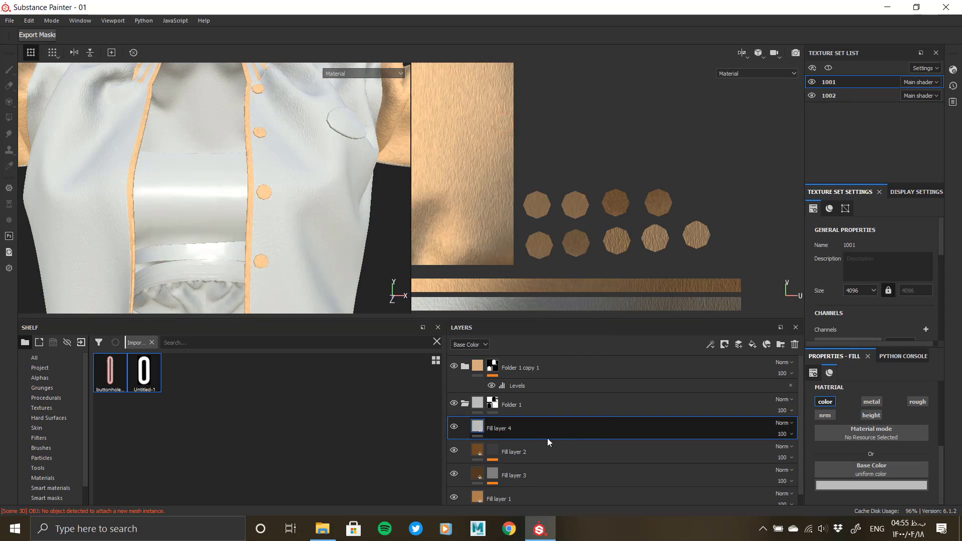
right_click(494, 426)
click(529, 337)
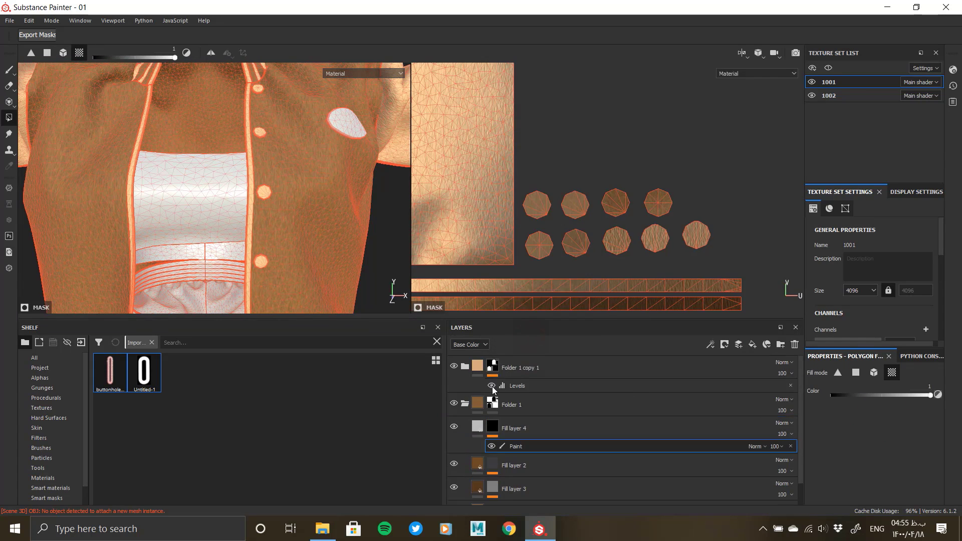
alt+drag(140, 178, 206, 194)
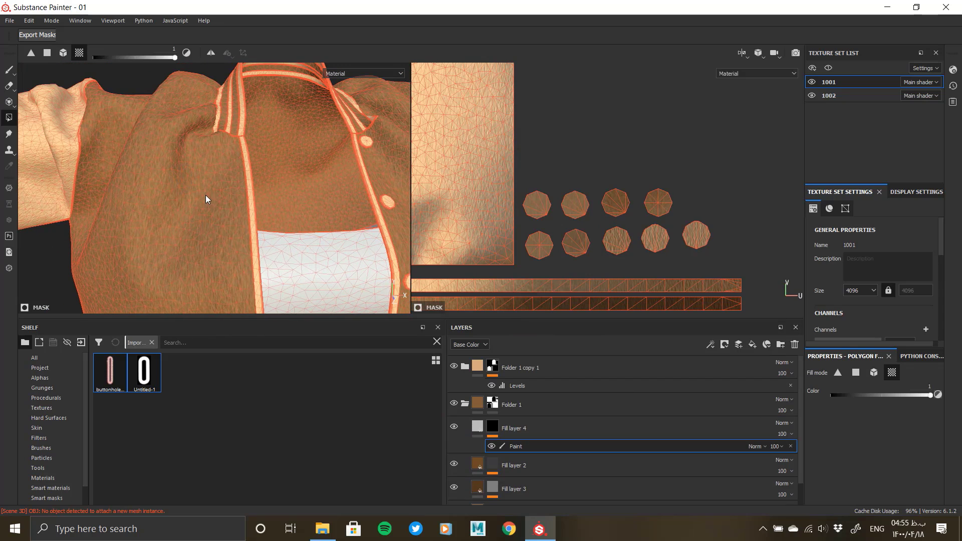
click(9, 71)
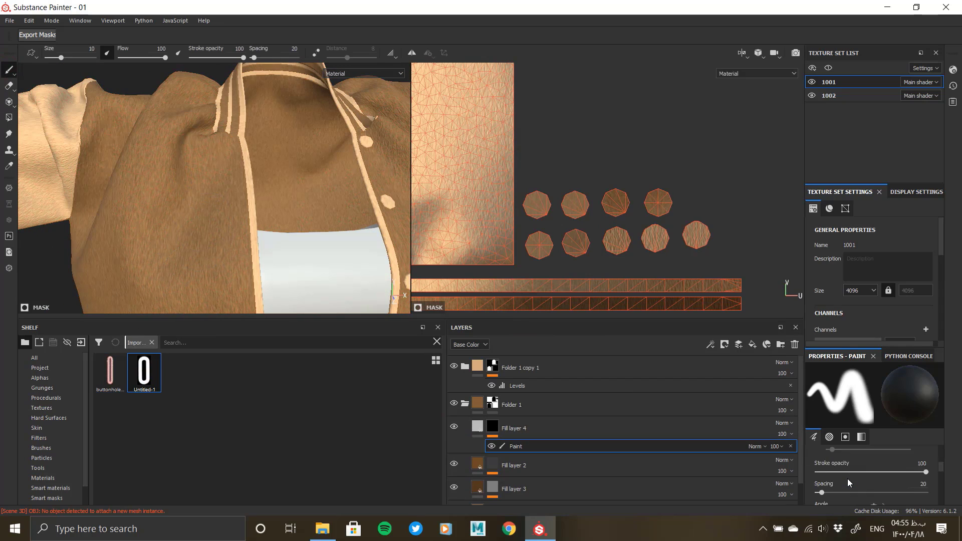
Try the Untitled-1 image as the brush's stencil and clear it again
scroll(847, 479, down, 5)
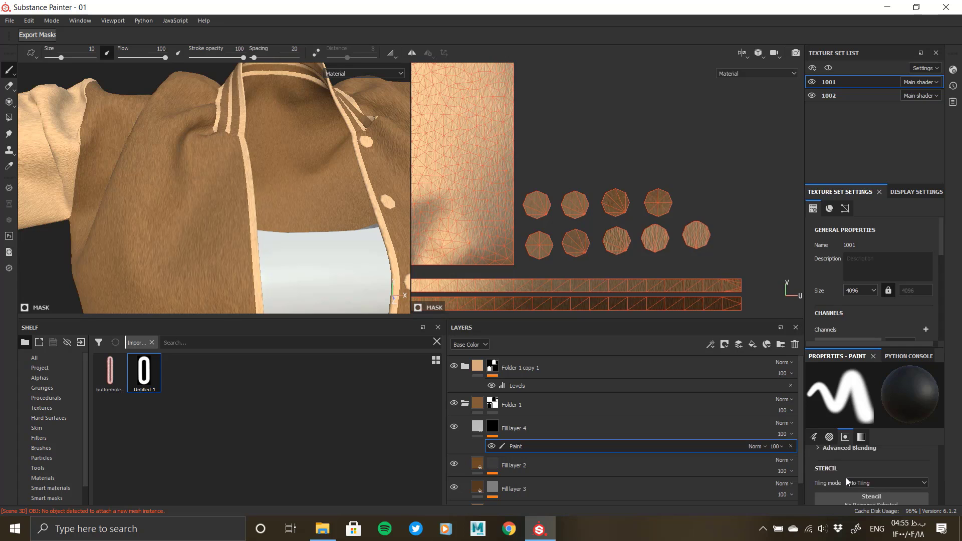
scroll(846, 480, down, 1)
drag(838, 468, 838, 468)
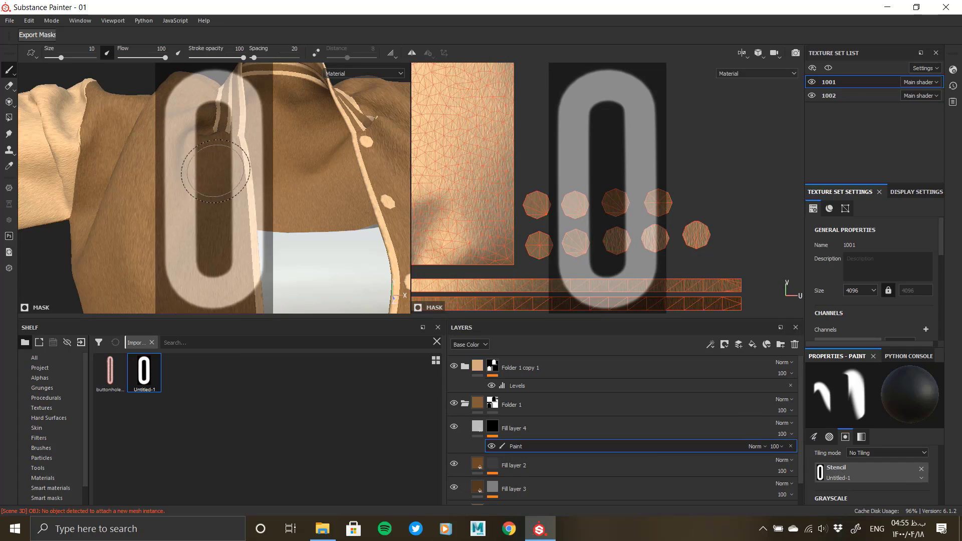
click(922, 469)
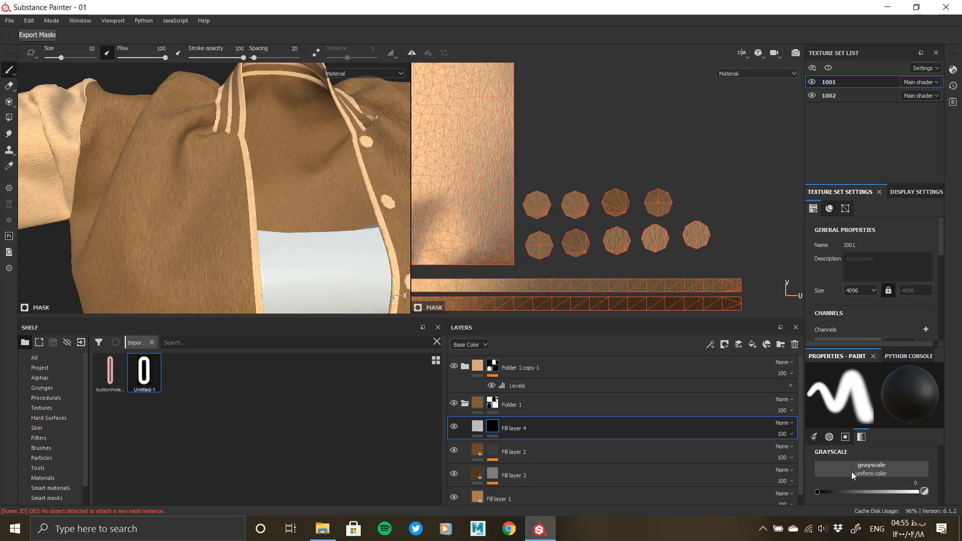
Try Untitled-1 as the mask brush's grayscale, and replace it with the imported buttonholes-hatch image
scroll(852, 472, down, 1)
drag(823, 472, 825, 472)
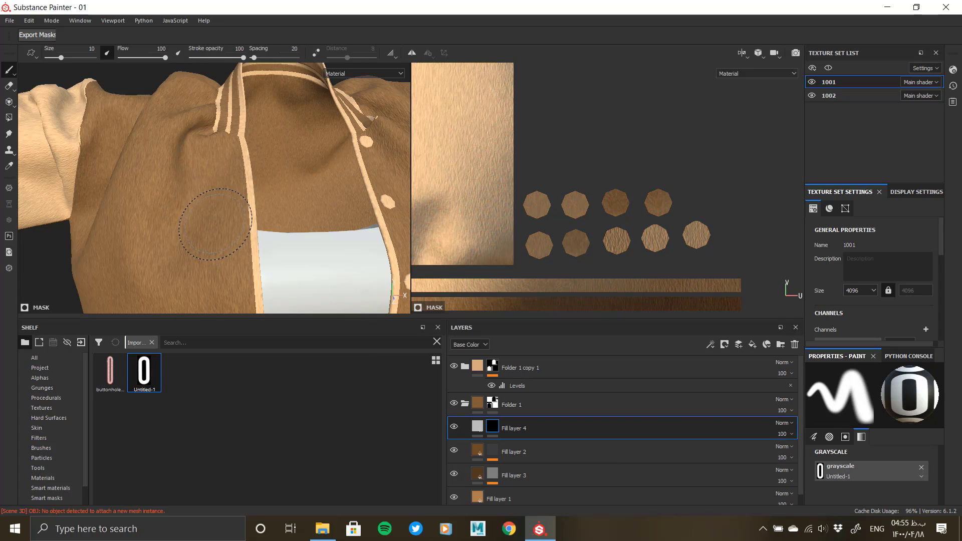
mouse_move(109, 371)
mouse_down()
mouse_move(112, 381)
mouse_move(832, 477)
mouse_up()
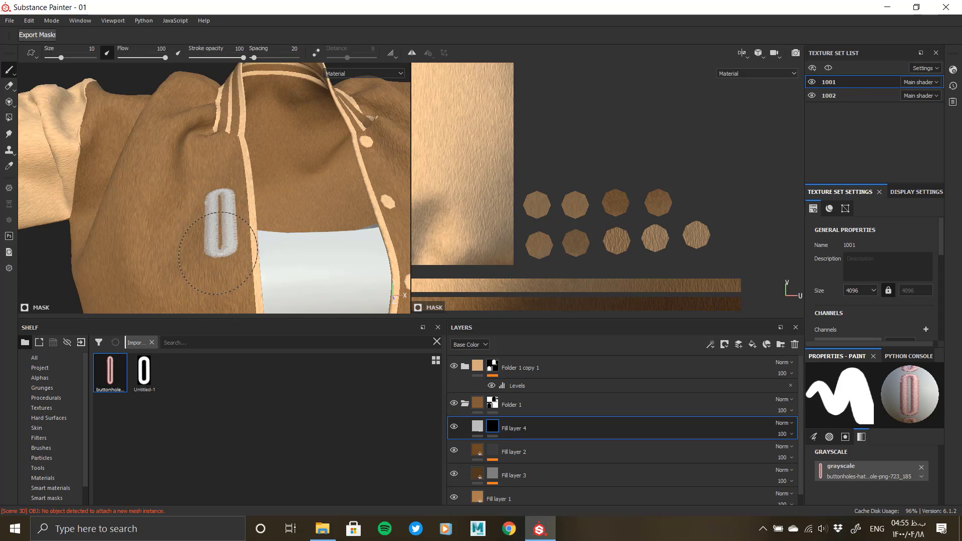
Reduce the brush size to 2.55 and stamp a small horizontal buttonhole beside the front edge just below the collar
scroll(216, 216, up, 5)
alt+right_drag(255, 245, 158, 134)
alt+middle_drag(220, 143, 247, 197)
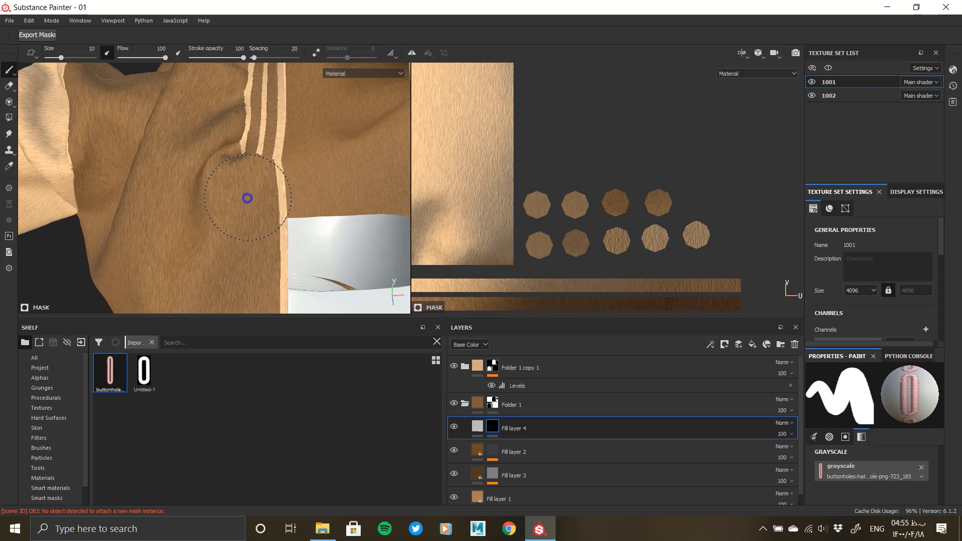
mouse_move(262, 199)
ctrl+right_down()
mouse_move(247, 199)
mouse_move(226, 170)
ctrl+right_up()
alt+right_drag(599, 247, 410, 120)
alt+middle_drag(436, 303, 573, 310)
alt+right_drag(522, 162, 489, 177)
alt+right_drag(331, 227, 309, 217)
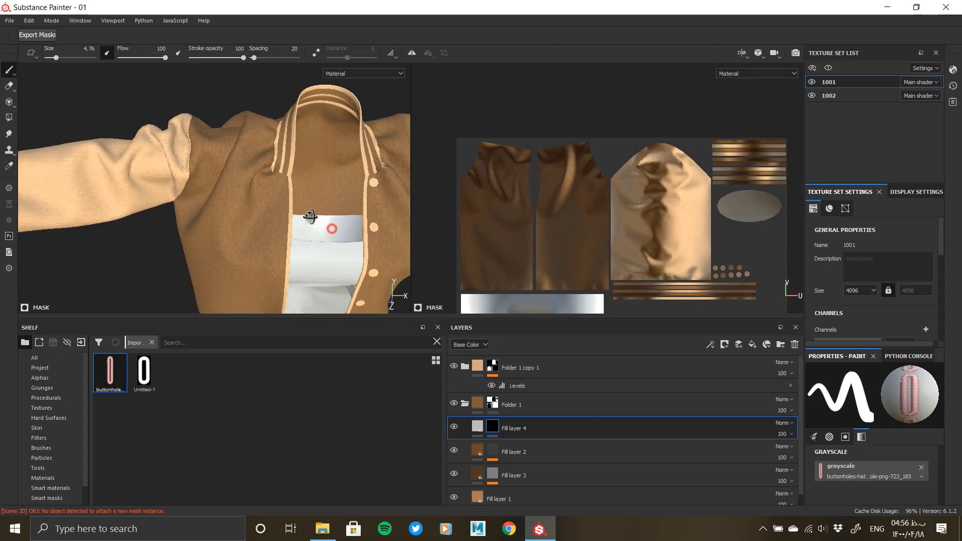
alt+drag(310, 217, 277, 176)
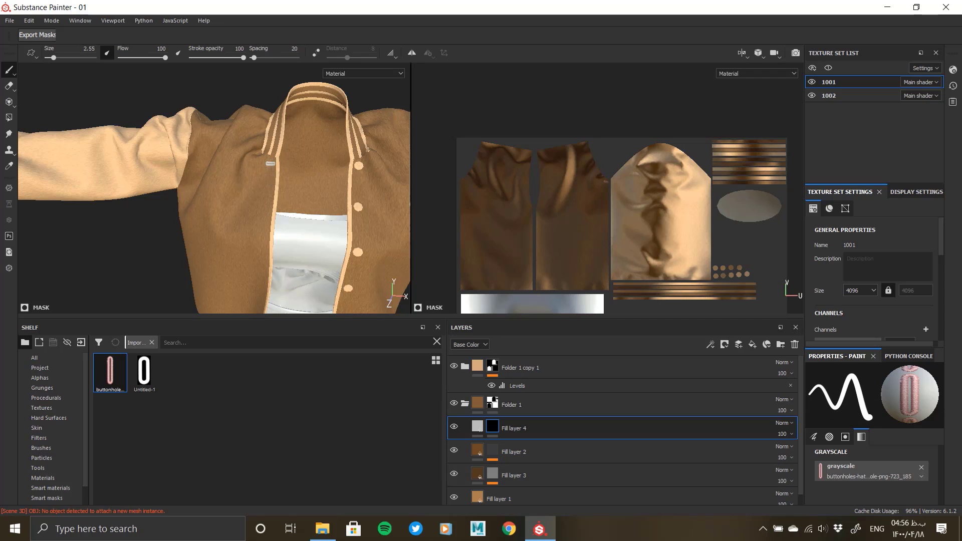
Stamp a second buttonhole lower along the front edge at brush size 2.68, and undo the buttonhole stamps
scroll(658, 275, up, 5)
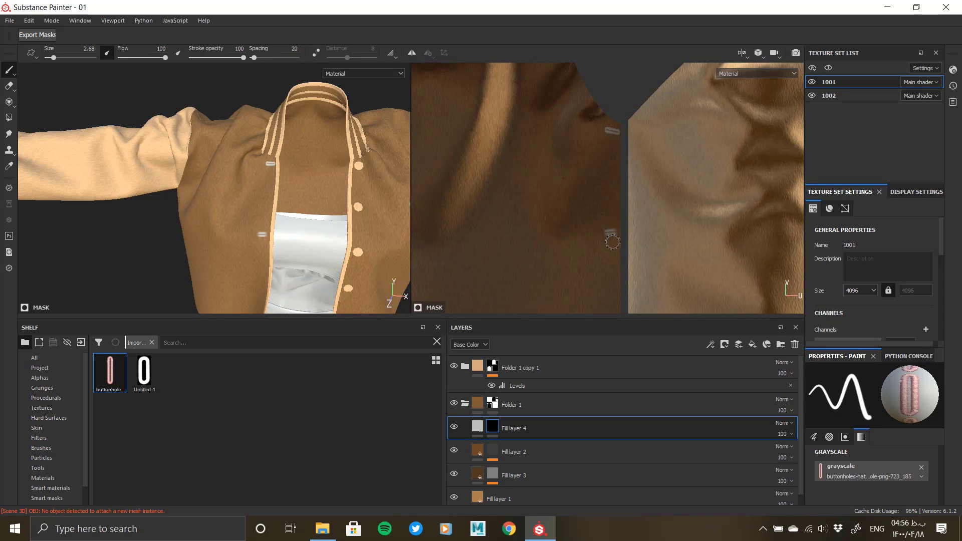
mouse_move(246, 235)
ctrl+right_down()
mouse_move(279, 235)
mouse_move(269, 237)
mouse_move(271, 224)
ctrl+right_up()
key(ctrl+z)
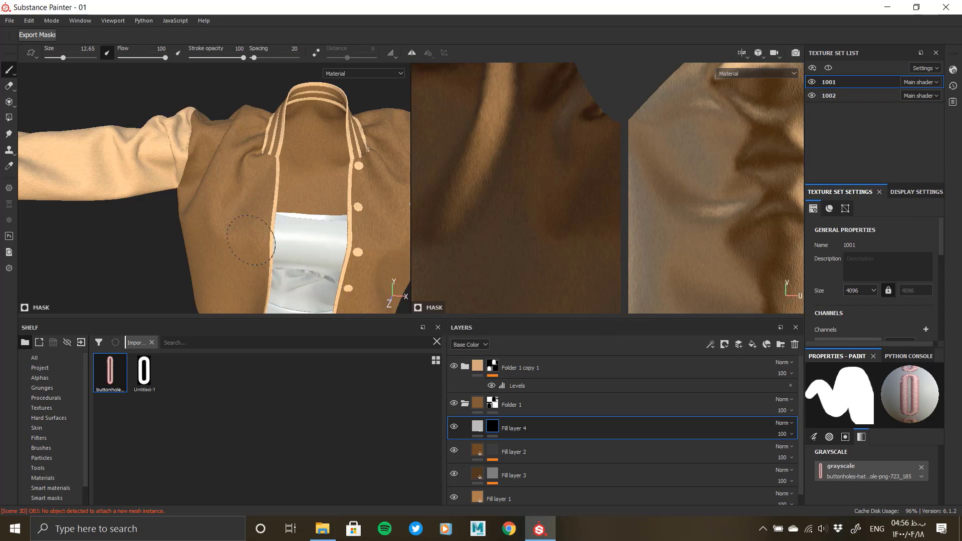
Set the brush size to 2.55 and stamp horizontal buttonholes down the jacket's front edge opposite the buttons, through the striped hem band
click(251, 239)
ctrl+right_drag(257, 168, 242, 168)
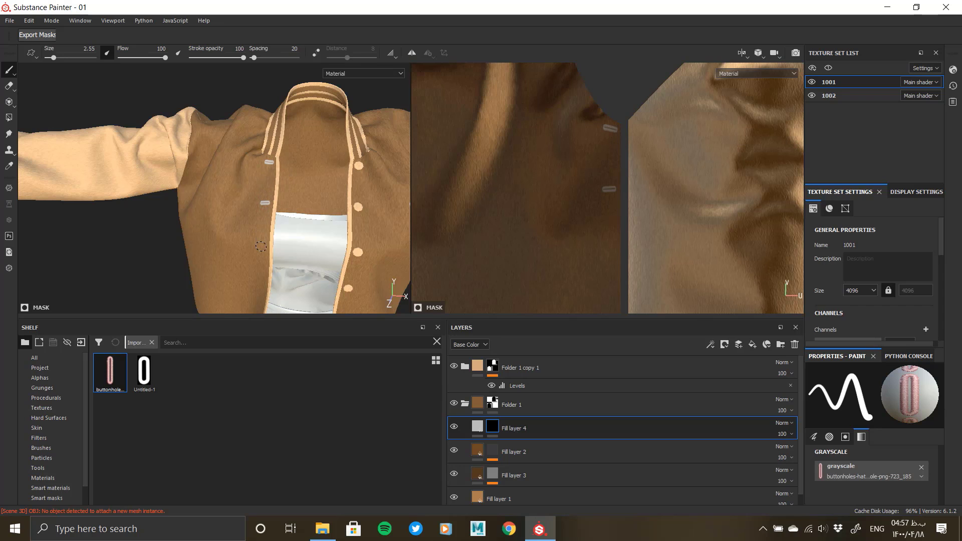
mouse_move(265, 255)
alt+mouse_down()
mouse_move(279, 176)
mouse_move(289, 223)
mouse_move(267, 258)
mouse_move(294, 260)
mouse_move(279, 259)
alt+mouse_up()
alt+middle_drag(279, 259, 271, 123)
mouse_move(278, 173)
alt+mouse_down()
mouse_move(116, 176)
mouse_move(267, 211)
mouse_move(55, 215)
mouse_move(304, 221)
mouse_move(227, 203)
mouse_move(221, 215)
mouse_move(446, 215)
mouse_move(304, 150)
mouse_move(315, 236)
alt+mouse_up()
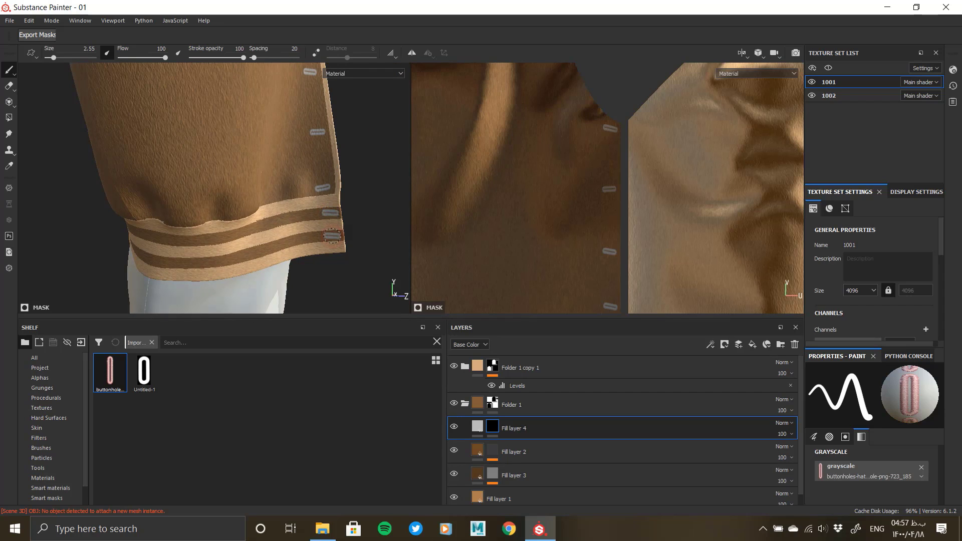
alt+drag(332, 236, 246, 270)
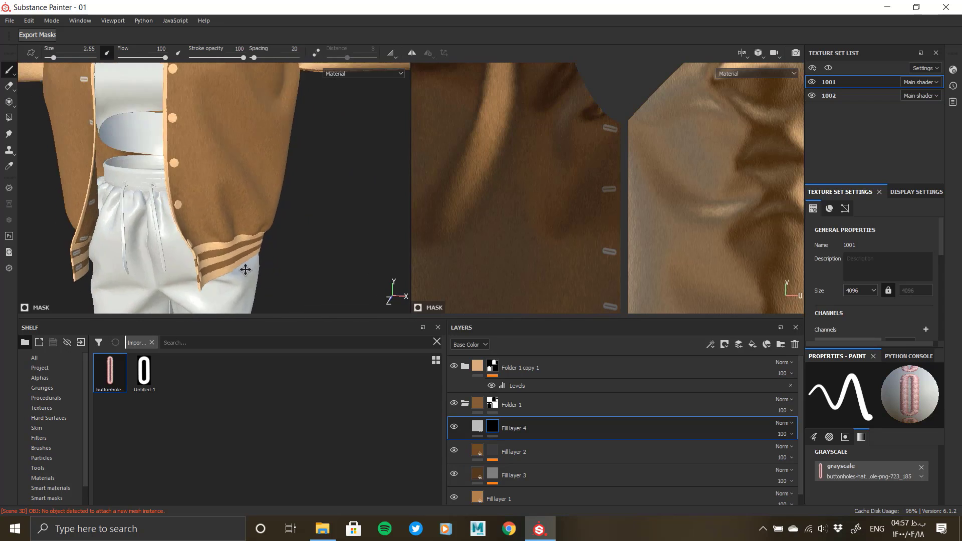
alt+middle_drag(245, 270, 202, 209)
alt+drag(202, 208, 240, 218)
alt+right_drag(163, 157, 216, 256)
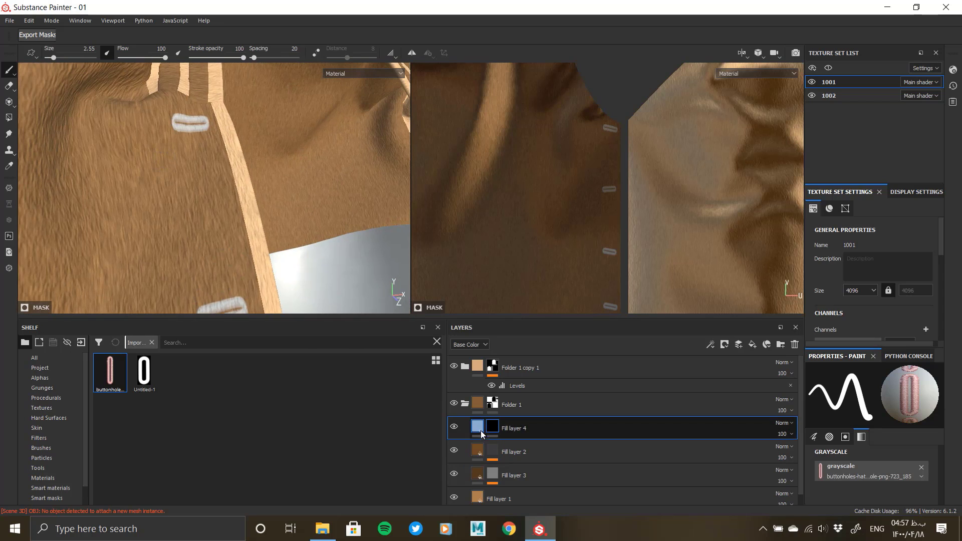
Set Fill layer 4's height to 0.2427 and sample the beige of Folder 1 copy 1 as its base color
click(482, 432)
click(871, 416)
scroll(883, 451, down, 2)
drag(869, 488, 941, 485)
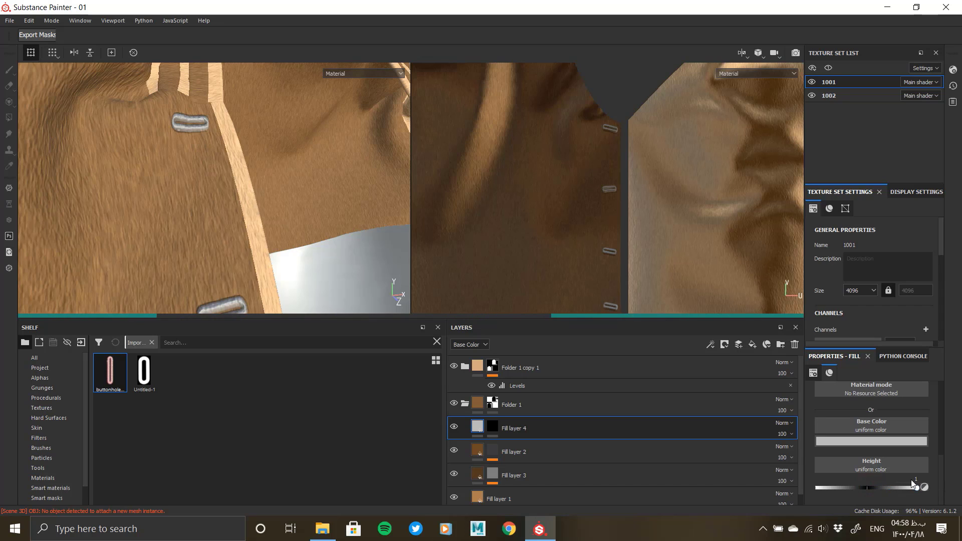
alt+drag(220, 173, 156, 172)
alt+right_drag(156, 172, 364, 315)
click(879, 487)
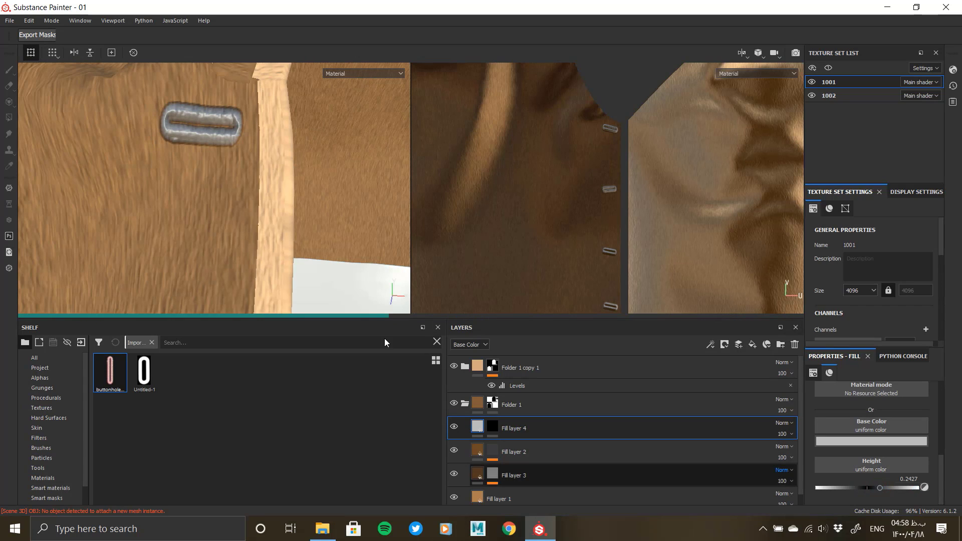
click(847, 441)
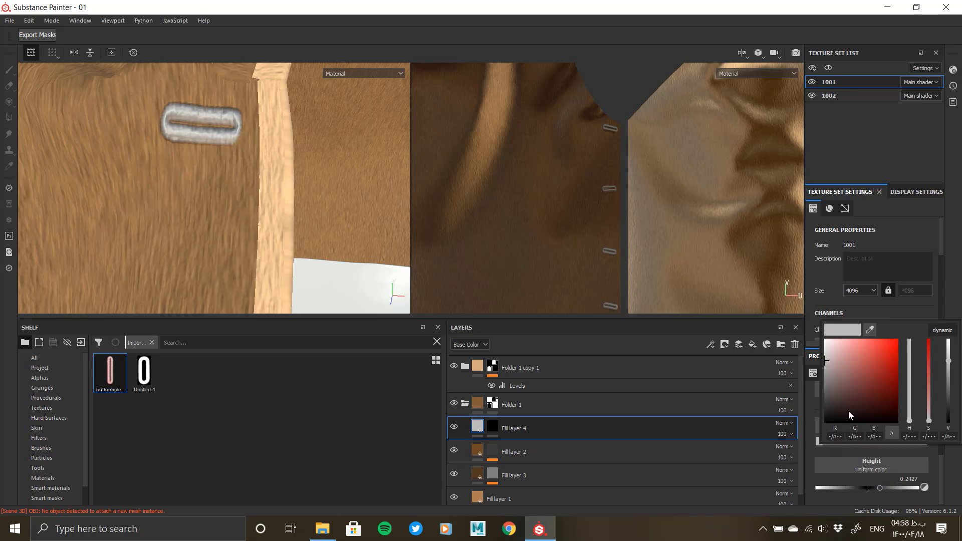
click(480, 368)
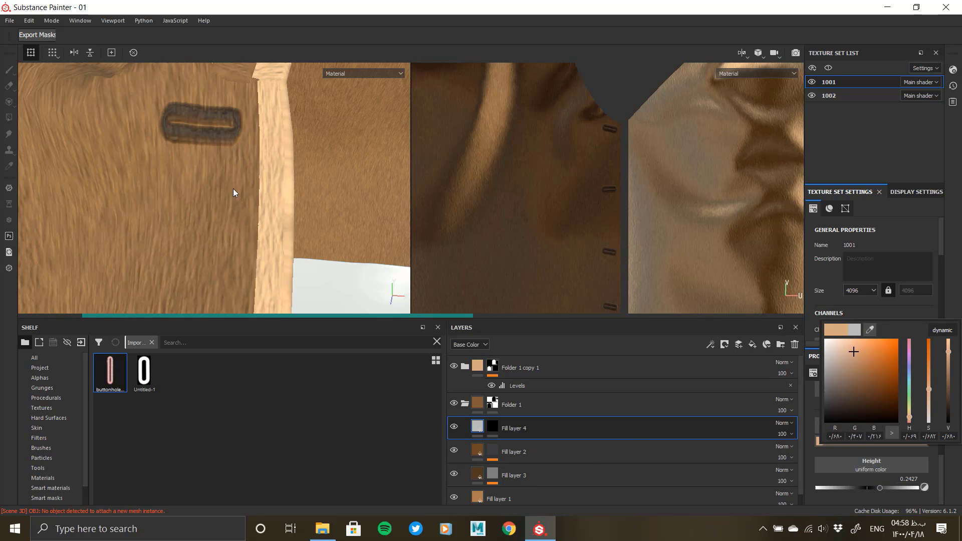
Set Fill layer 4's height to 0.1456 for shallower buttonhole relief
alt+right_drag(230, 180, 264, 215)
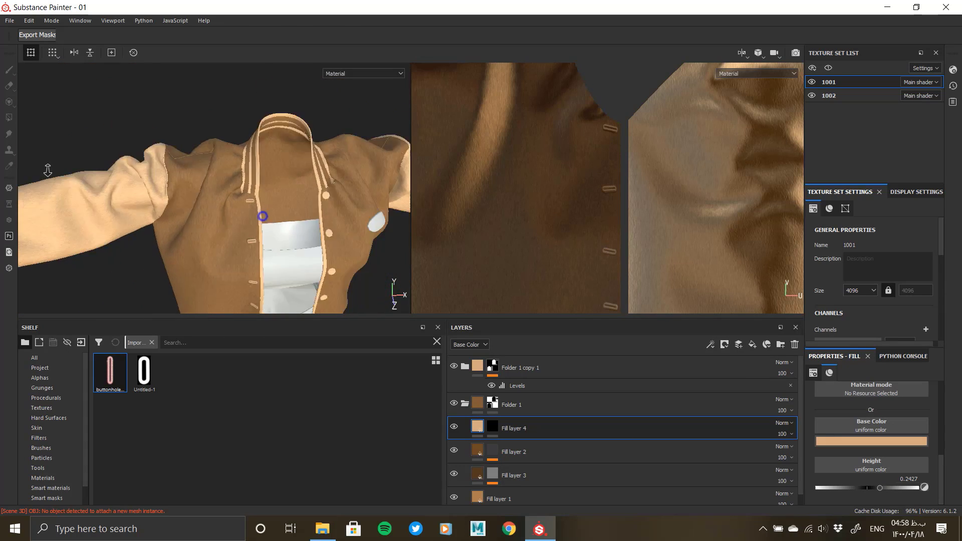
alt+middle_drag(264, 215, 269, 185)
alt+drag(269, 185, 231, 186)
alt+right_drag(230, 186, 245, 215)
alt+drag(245, 216, 293, 199)
alt+middle_drag(294, 200, 273, 196)
alt+right_drag(273, 195, 326, 386)
click(856, 440)
click(875, 488)
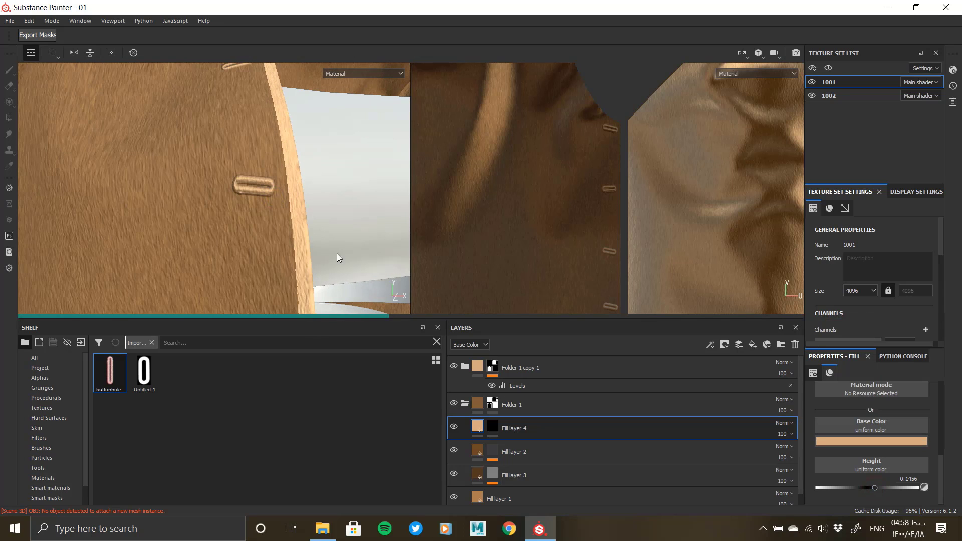
Examine the jacket's front edges, buttons and buttonholes from the collar down to the striped hem
alt+right_drag(288, 217, 145, 203)
alt+drag(324, 200, 307, 203)
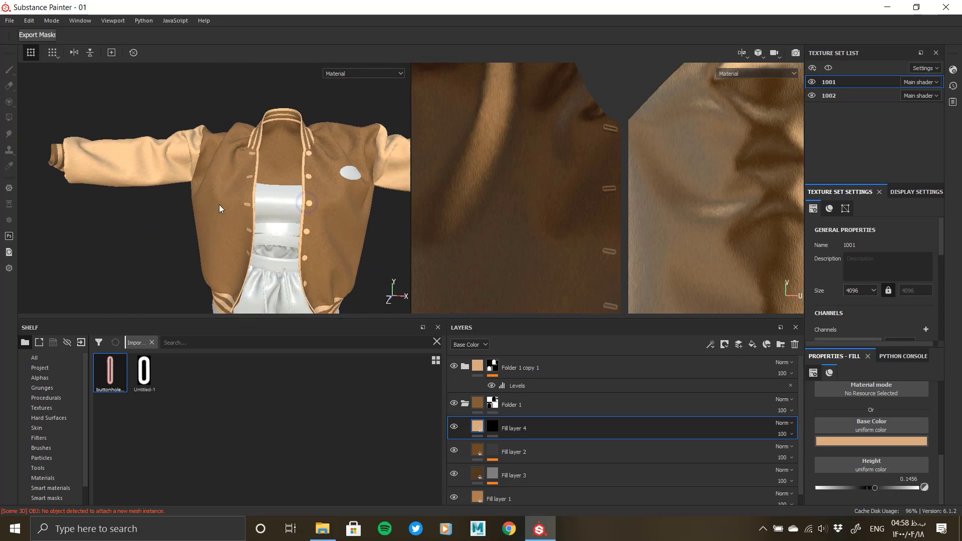
alt+drag(219, 204, 286, 172)
alt+drag(61, 124, 259, 176)
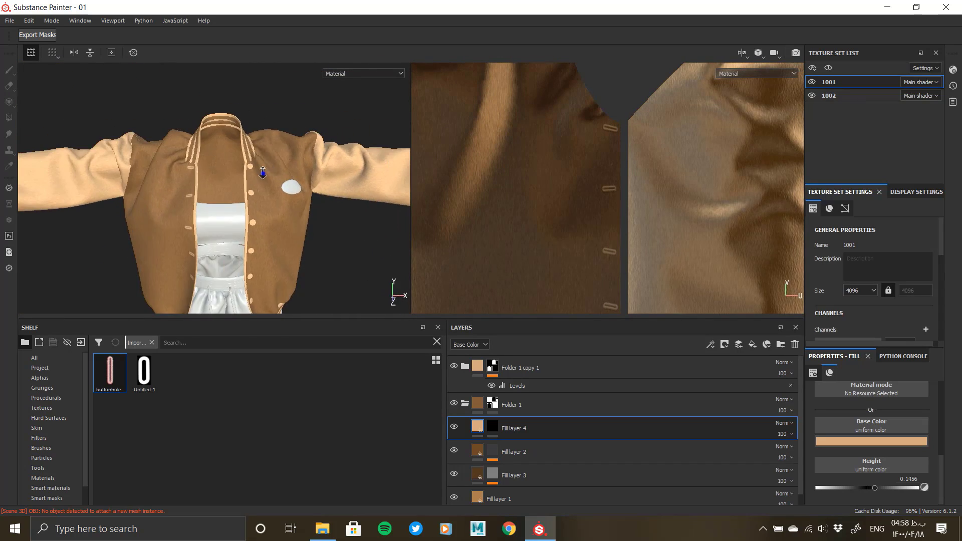
alt+right_drag(259, 176, 303, 286)
alt+drag(303, 285, 276, 221)
alt+middle_drag(276, 221, 274, 165)
alt+right_drag(242, 198, 295, 370)
alt+drag(120, 106, 146, 119)
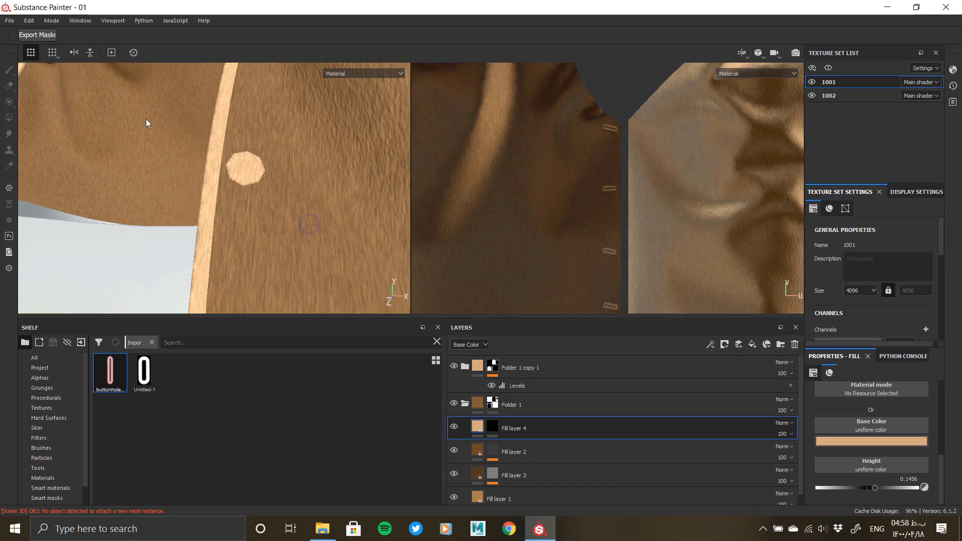
alt+right_drag(241, 220, 151, 120)
alt+middle_drag(203, 164, 200, 65)
alt+right_drag(196, 146, 206, 176)
alt+right_drag(253, 244, 131, 151)
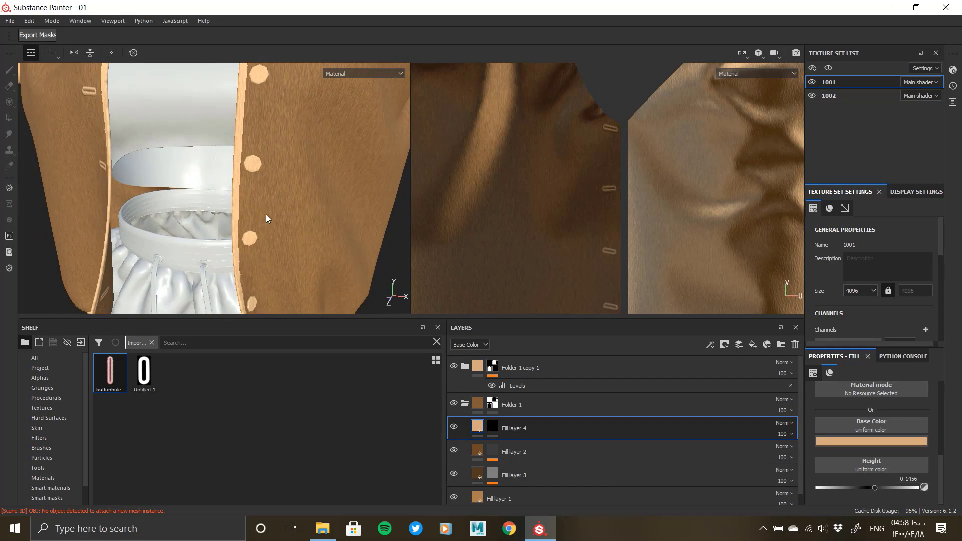
alt+middle_drag(266, 214, 203, 306)
alt+drag(279, 187, 254, 212)
alt+right_drag(254, 212, 191, 151)
alt+middle_drag(221, 241, 298, 160)
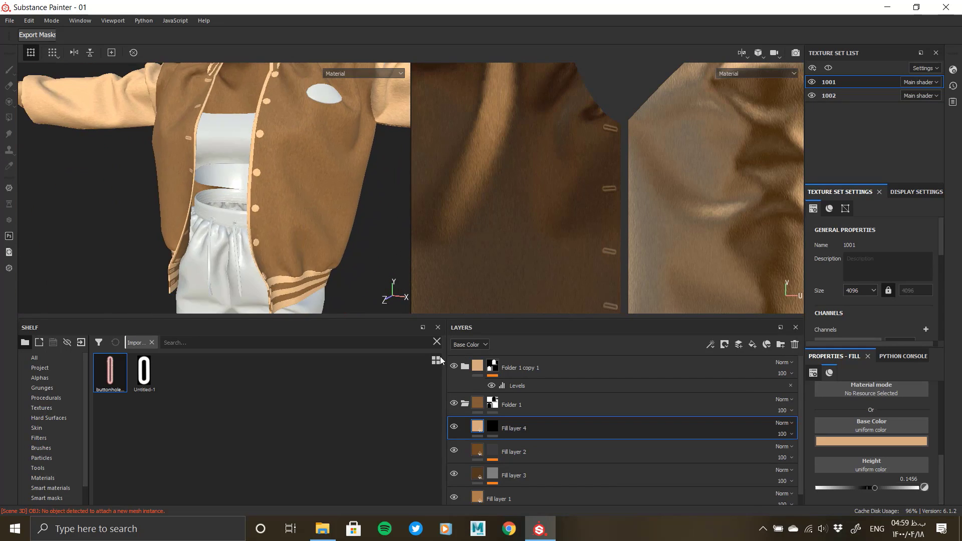
Empty the layer stack of texture set 1002 and save the project
click(465, 404)
alt+right_drag(253, 231, 226, 210)
alt+drag(226, 210, 245, 200)
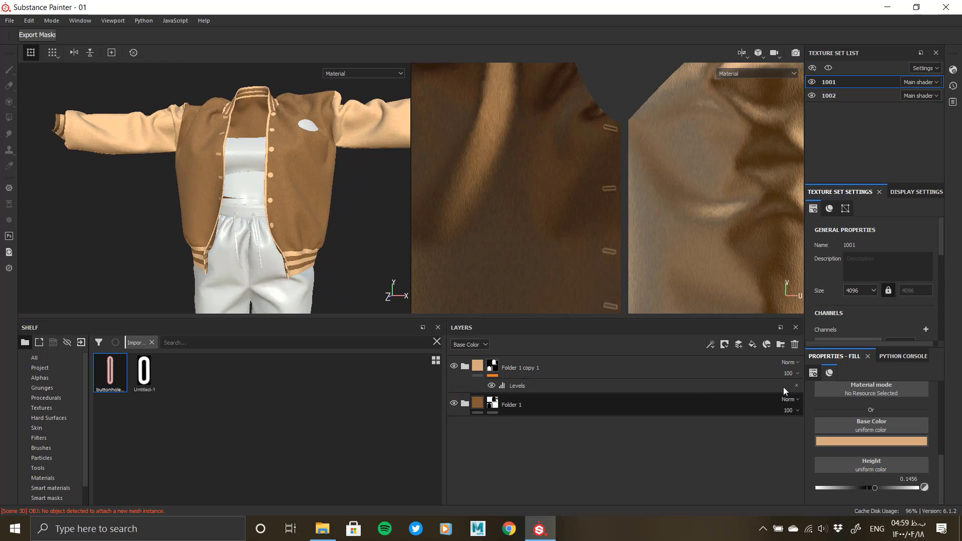
click(835, 96)
click(794, 345)
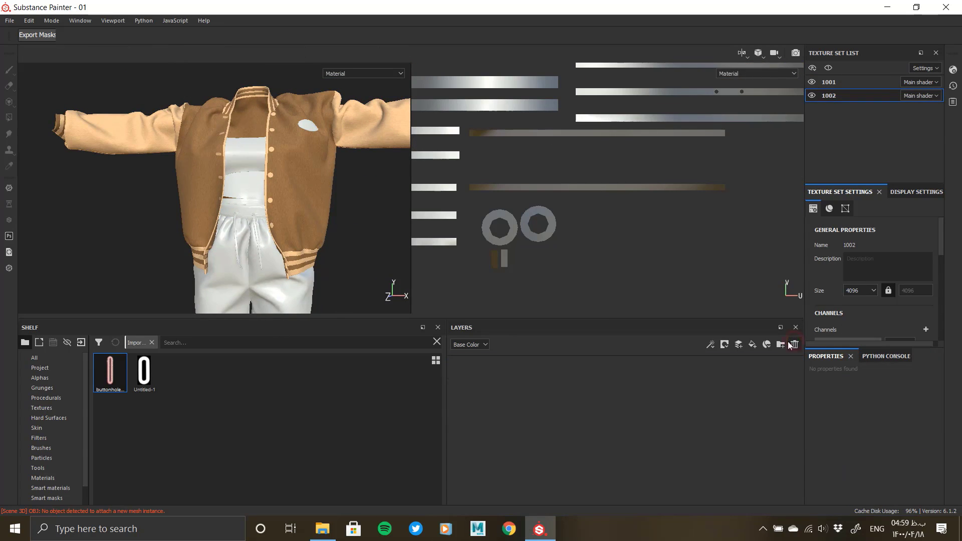
key(ctrl+s)
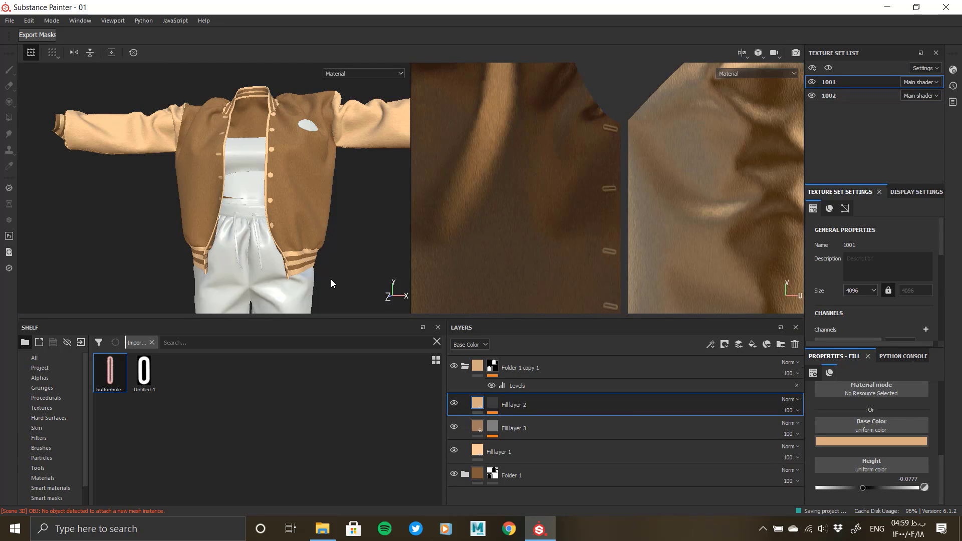
Copy Folder 1 and Folder 1 copy 1 from texture set 1001 and paste them into texture set 1002
click(464, 368)
click(534, 405)
right_click(523, 405)
ctrl+click(513, 367)
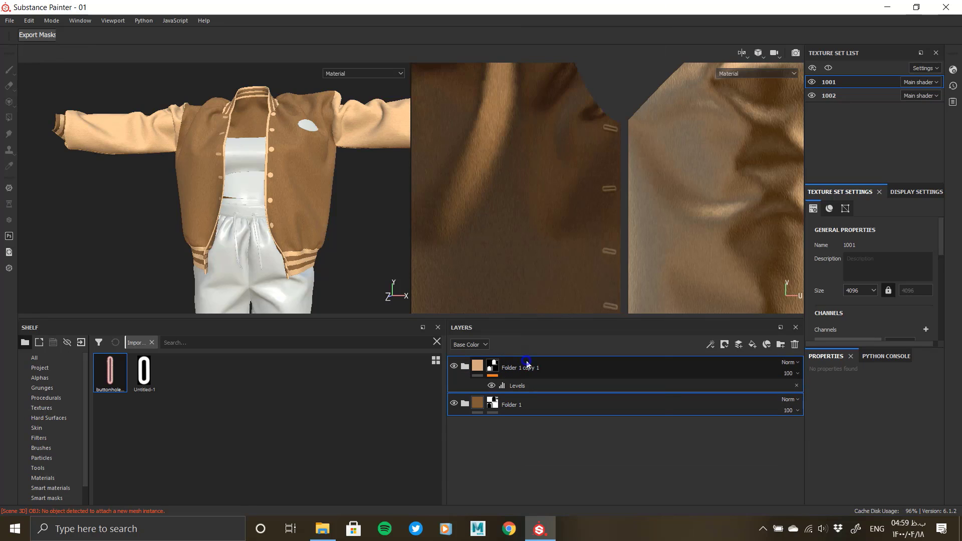
right_click(527, 363)
click(533, 376)
click(829, 96)
right_click(531, 429)
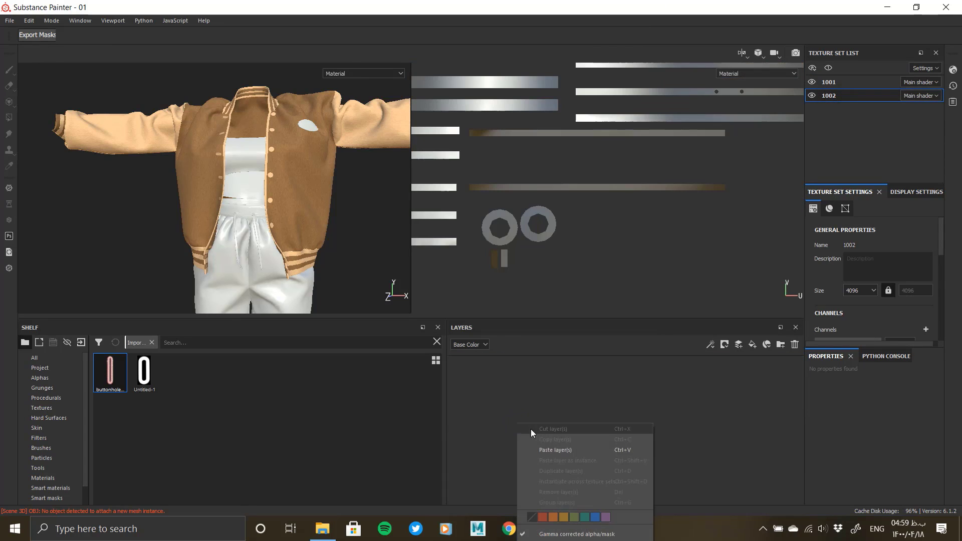
click(553, 451)
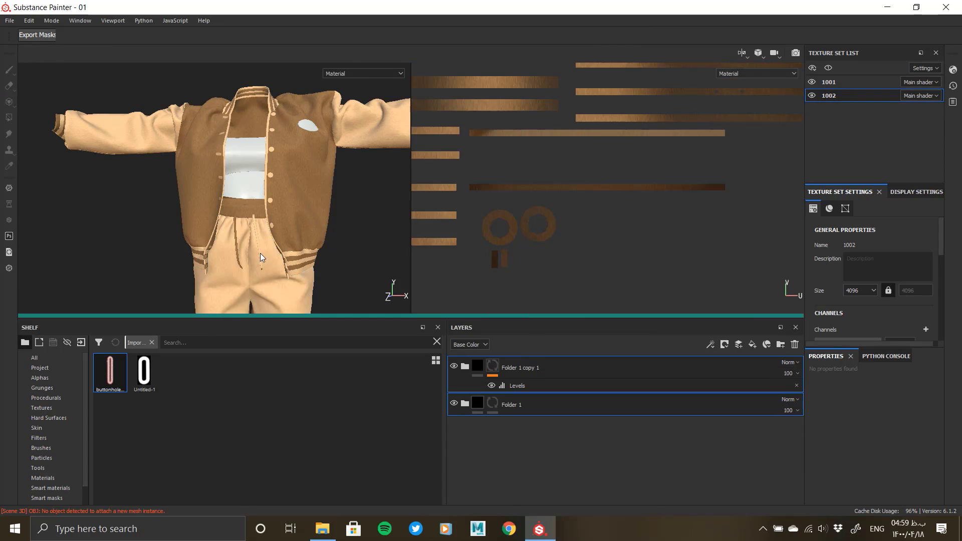
middle_drag(260, 254, 271, 156)
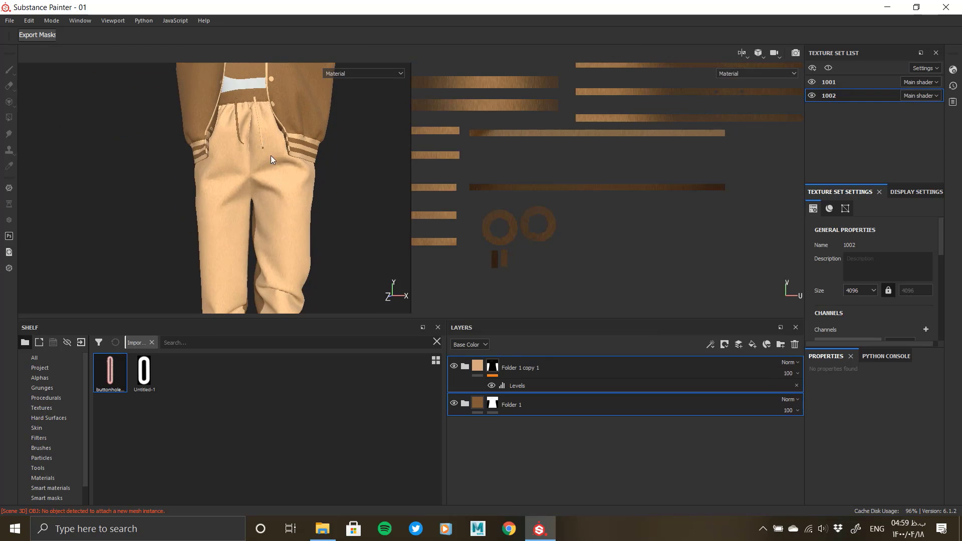
Hide Folder 1 copy 1 in texture set 1002 and replace Folder 1's pasted mask with a black mask
click(453, 367)
click(492, 403)
right_click(492, 404)
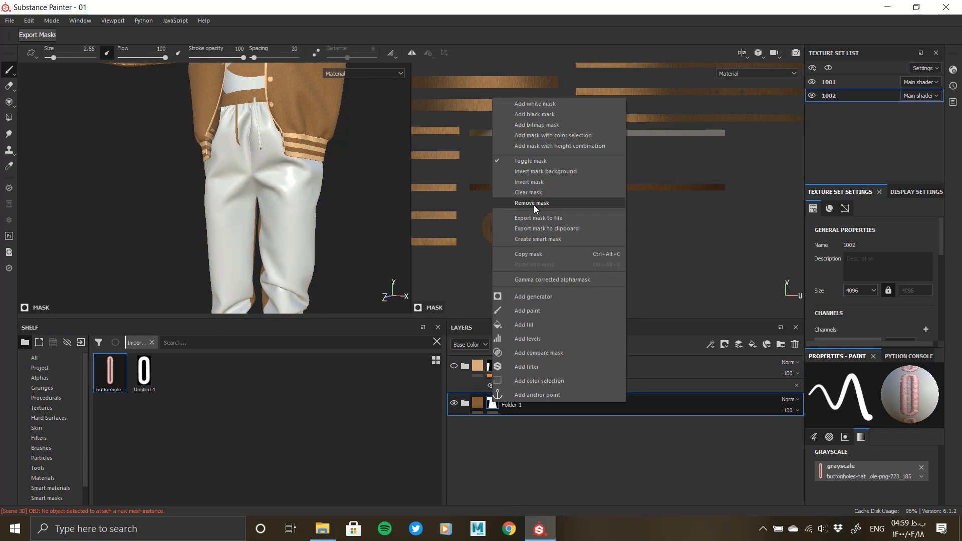
click(533, 203)
right_click(484, 401)
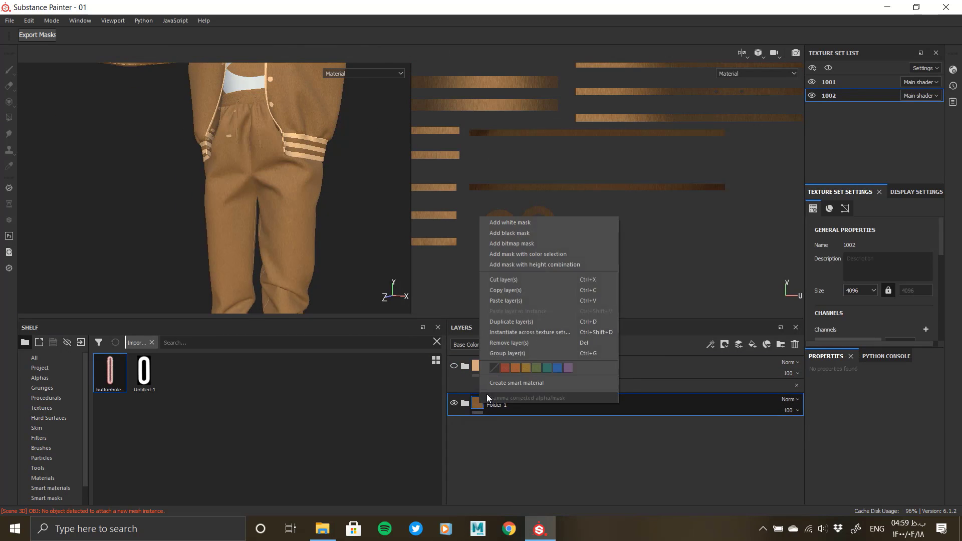
click(516, 233)
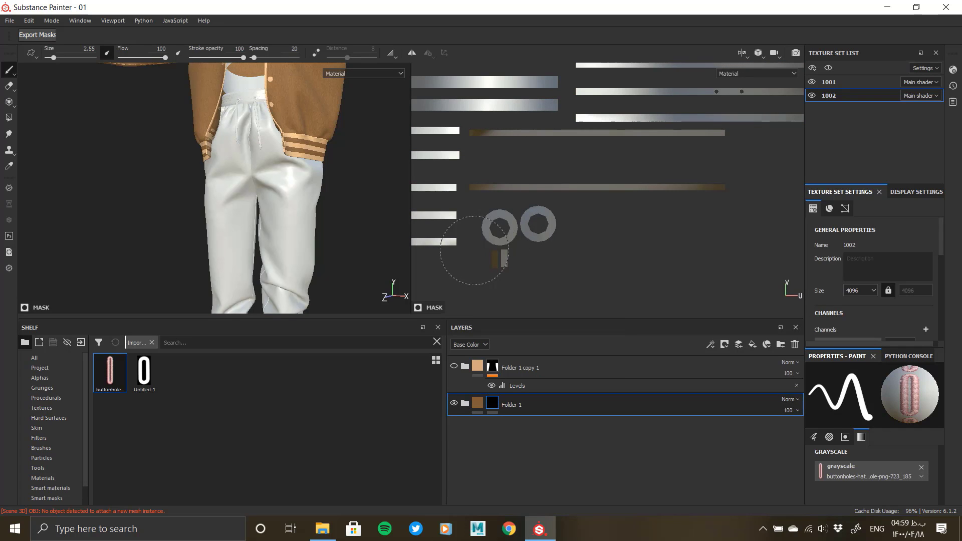
Activate Polygon Fill and replace Folder 1's black mask with a white mask
alt+middle_drag(311, 205, 314, 251)
alt+drag(313, 226, 321, 256)
click(9, 119)
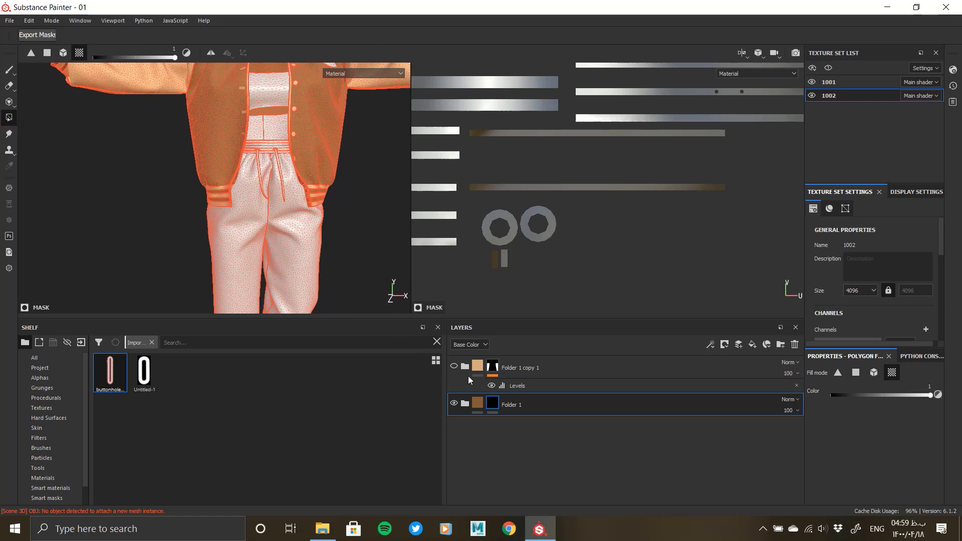
right_click(493, 400)
click(538, 102)
With the polygon fill color at 0, mask both pants drawstrings out of Folder 1
alt+drag(312, 261, 294, 236)
alt+right_drag(294, 236, 251, 165)
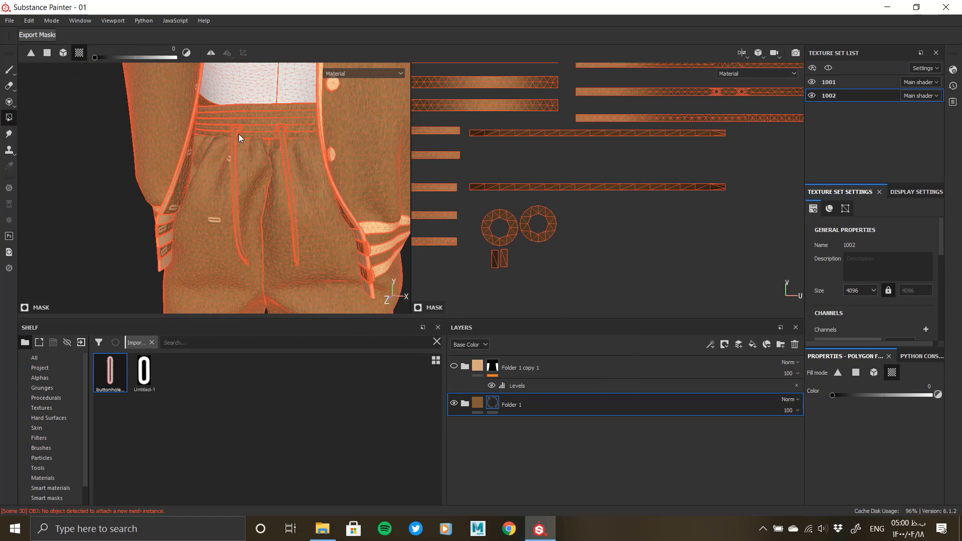
drag(892, 395, 825, 390)
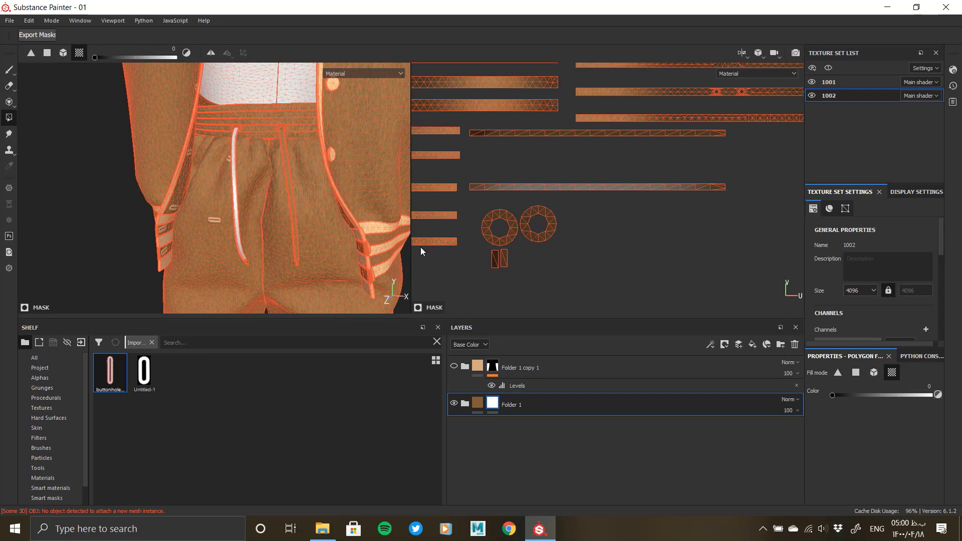
alt+right_drag(321, 210, 286, 190)
alt+drag(286, 196, 295, 258)
click(293, 211)
alt+middle_drag(285, 120, 275, 187)
alt+drag(275, 187, 285, 175)
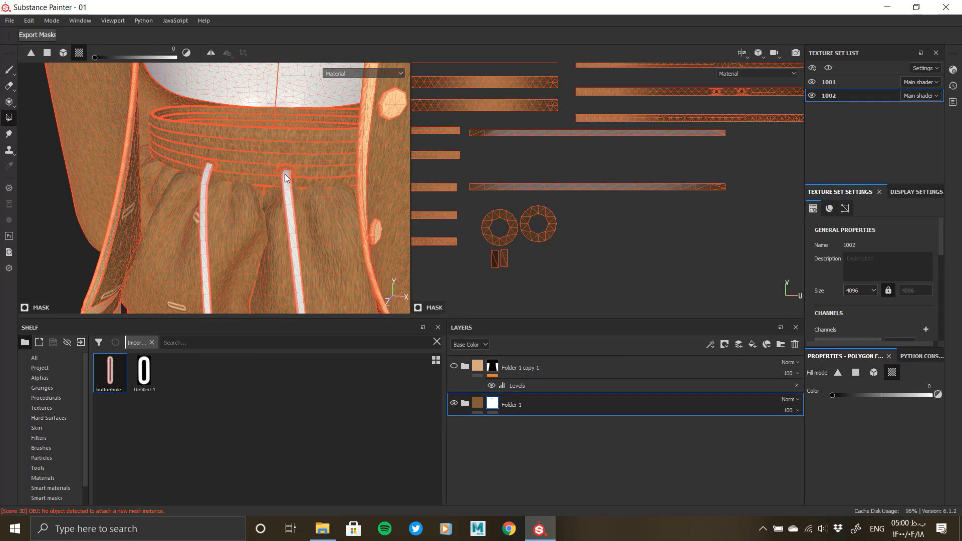
Mask the waistband stripes of the pants out of Folder 1
click(264, 169)
click(262, 147)
alt+drag(258, 217, 257, 213)
alt+right_drag(256, 213, 100, 170)
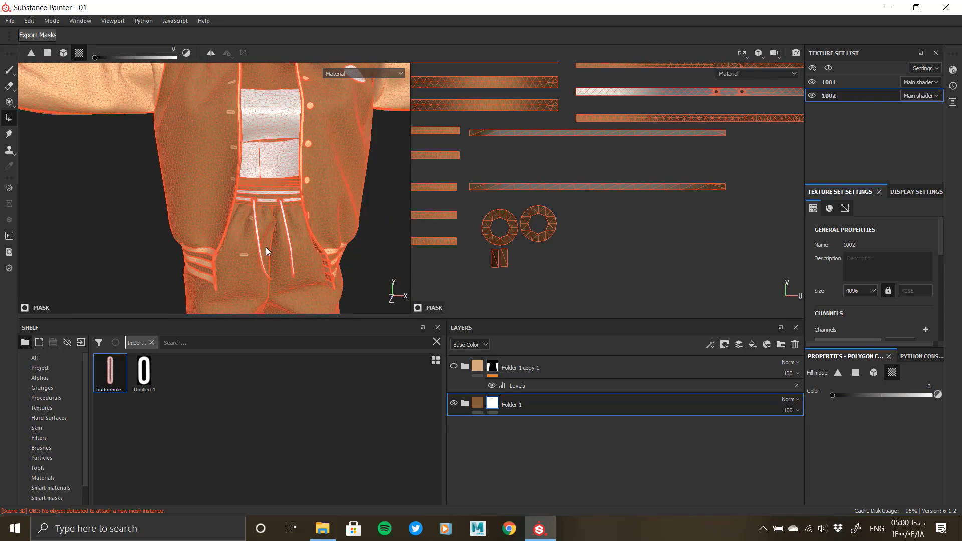
Mask the alternating stripes on both leg cuffs of the pants out of Folder 1
alt+middle_drag(266, 249, 255, 209)
alt+right_drag(272, 254, 303, 258)
scroll(301, 260, up, 2)
click(278, 257)
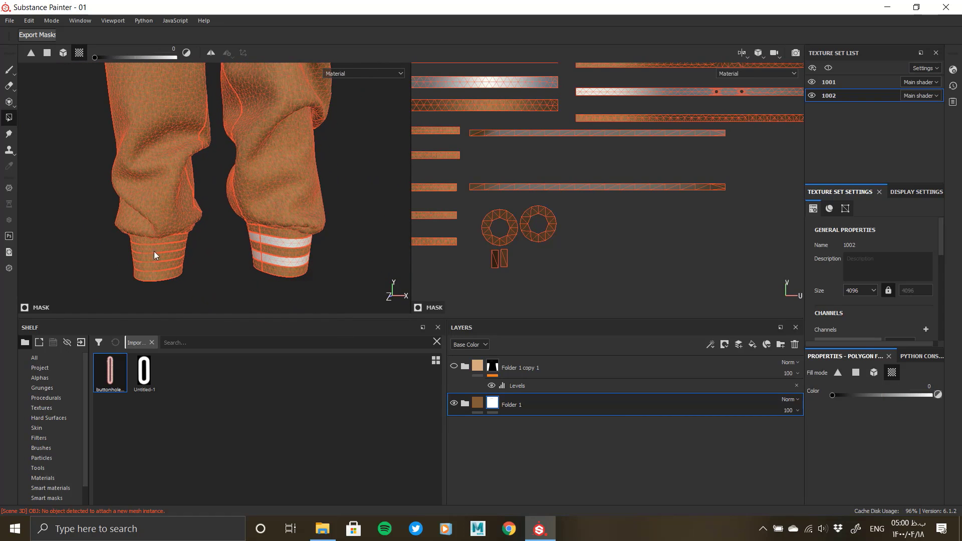
click(156, 267)
Mask both drawstring eyelets and the drawstring's end piece out of Folder 1
alt+drag(250, 264, 297, 262)
alt+middle_drag(278, 76, 268, 200)
alt+drag(175, 211, 204, 176)
alt+middle_drag(270, 126, 215, 225)
alt+drag(215, 226, 185, 226)
alt+drag(338, 220, 276, 216)
scroll(217, 204, down, 3)
scroll(304, 205, up, 5)
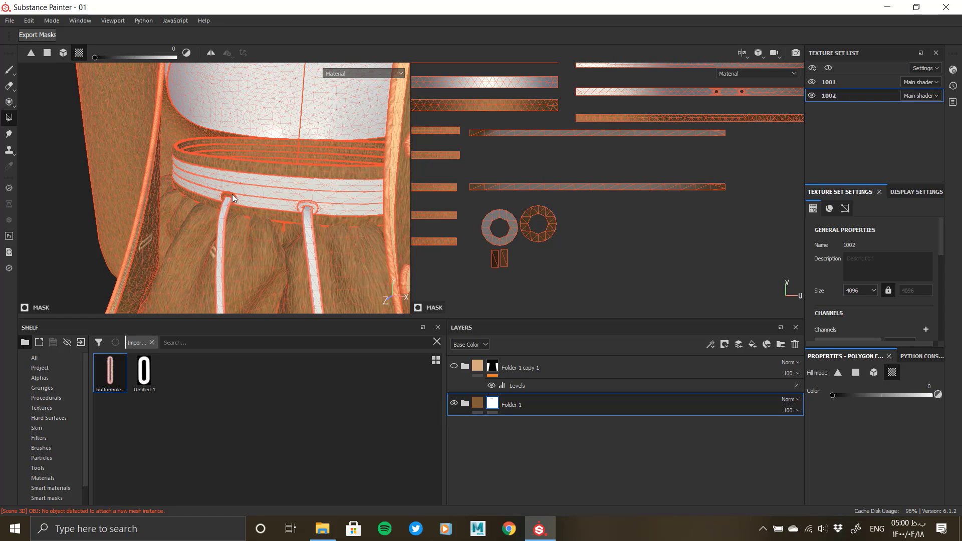
alt+drag(239, 230, 269, 256)
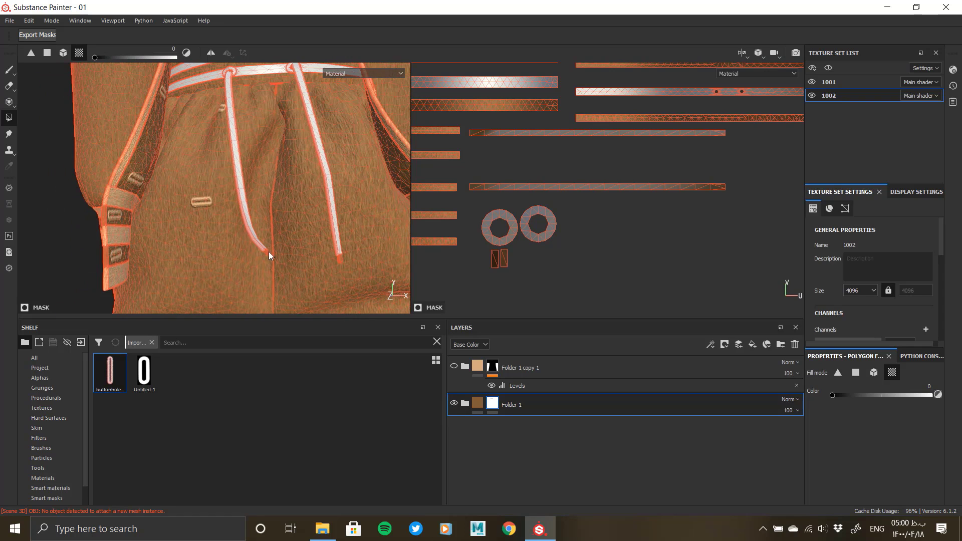
click(338, 262)
alt+drag(352, 248, 321, 249)
scroll(321, 249, down, 2)
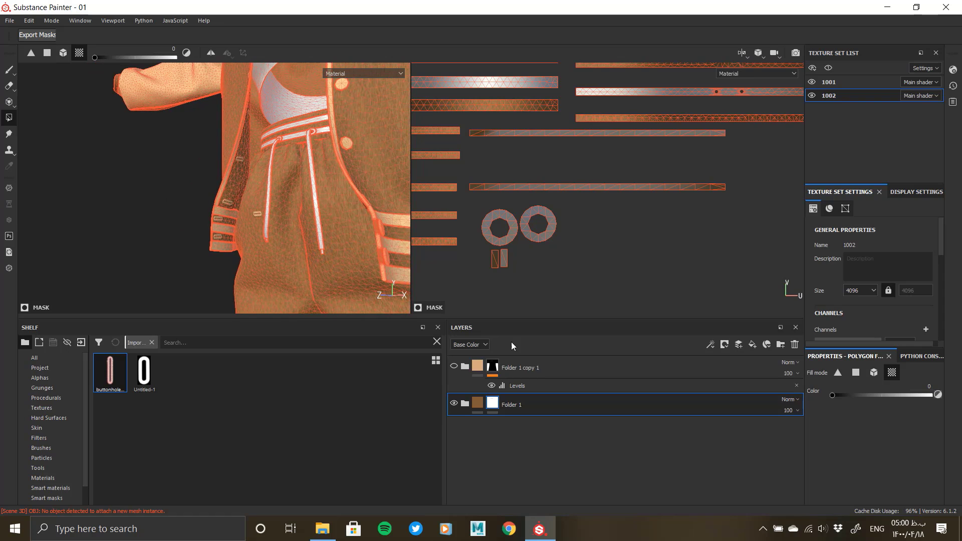
Delete the buttonhole fill layer from Folder 1 in texture set 1002
click(466, 403)
click(560, 431)
click(795, 344)
alt+drag(296, 206, 381, 210)
click(465, 404)
Copy Folder 1's mask, replace Folder 1 copy 1's mask with a black one, and paste the copied mask into it
right_click(492, 404)
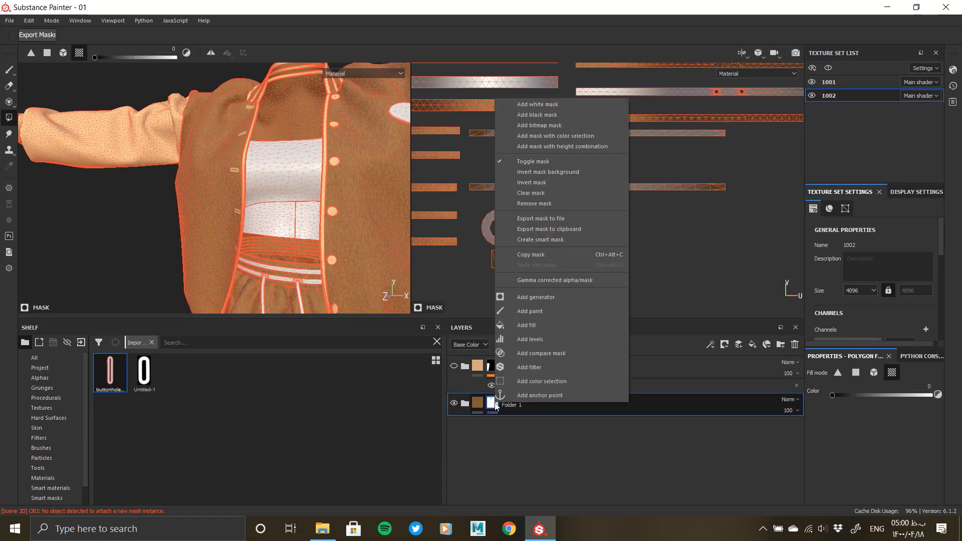
click(533, 259)
right_click(494, 366)
click(535, 166)
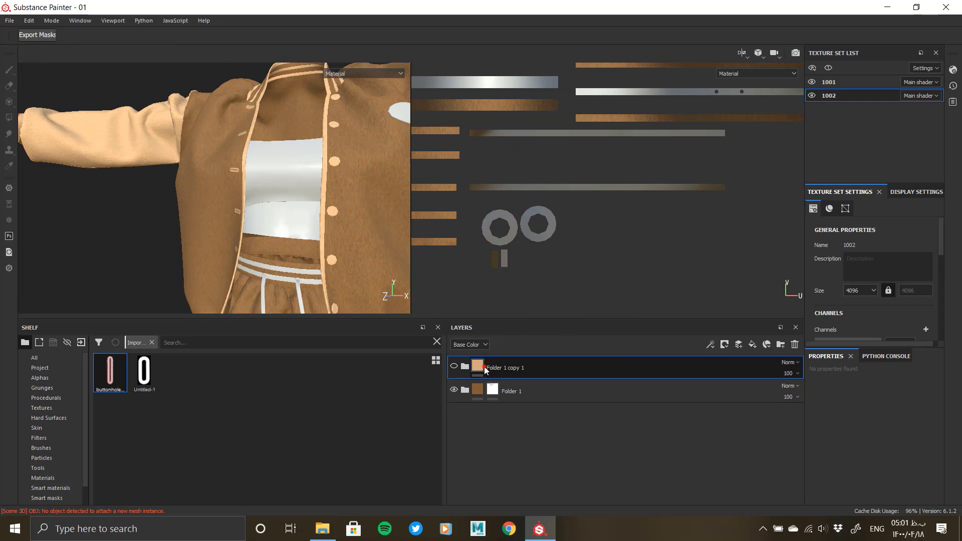
right_click(485, 370)
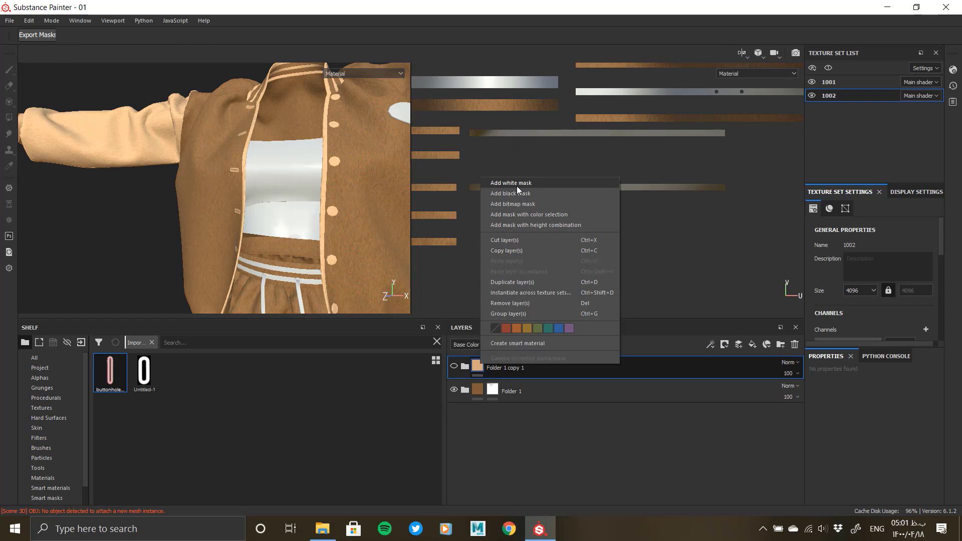
click(517, 193)
right_click(493, 371)
click(532, 228)
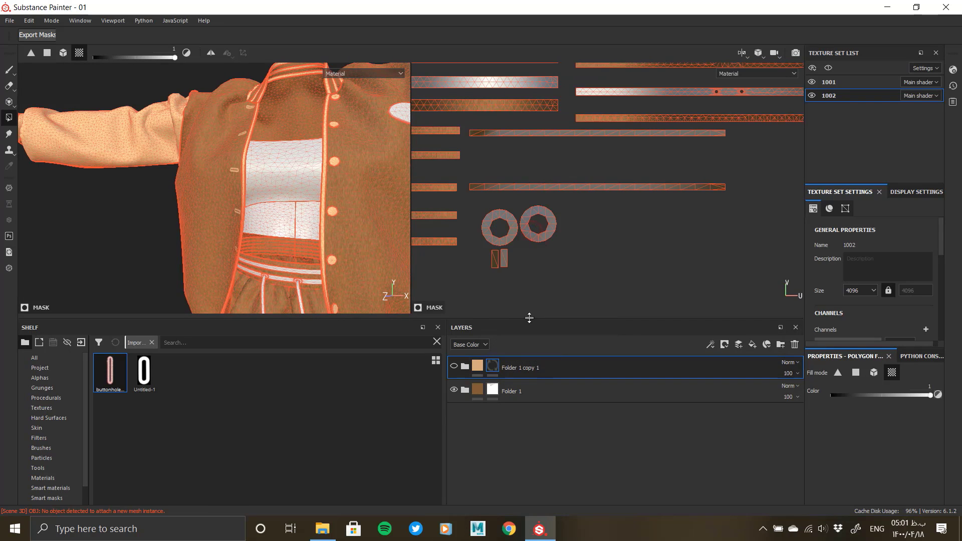
Replace Folder 1 copy 1's mask with a white one and paste Folder 1's copied mask into it
right_click(494, 367)
click(542, 69)
right_click(493, 367)
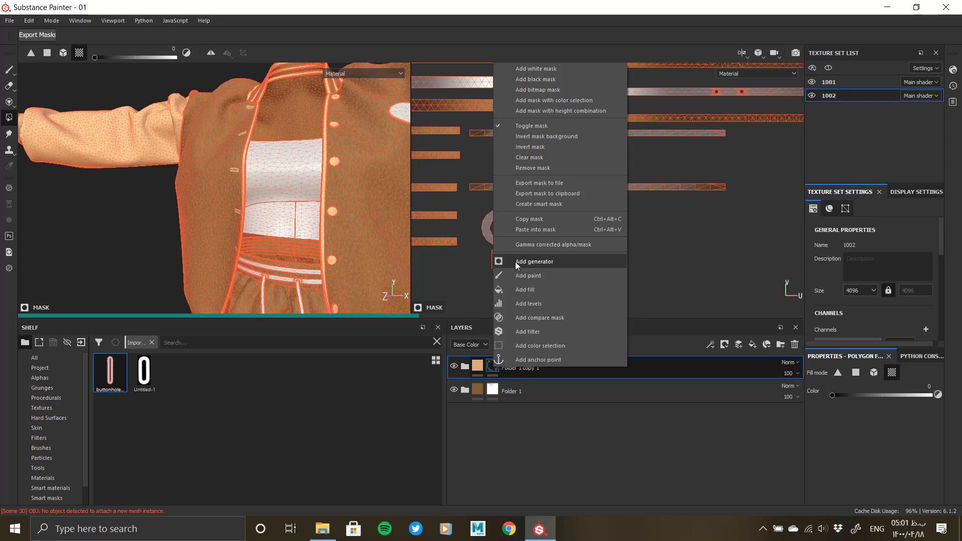
click(540, 230)
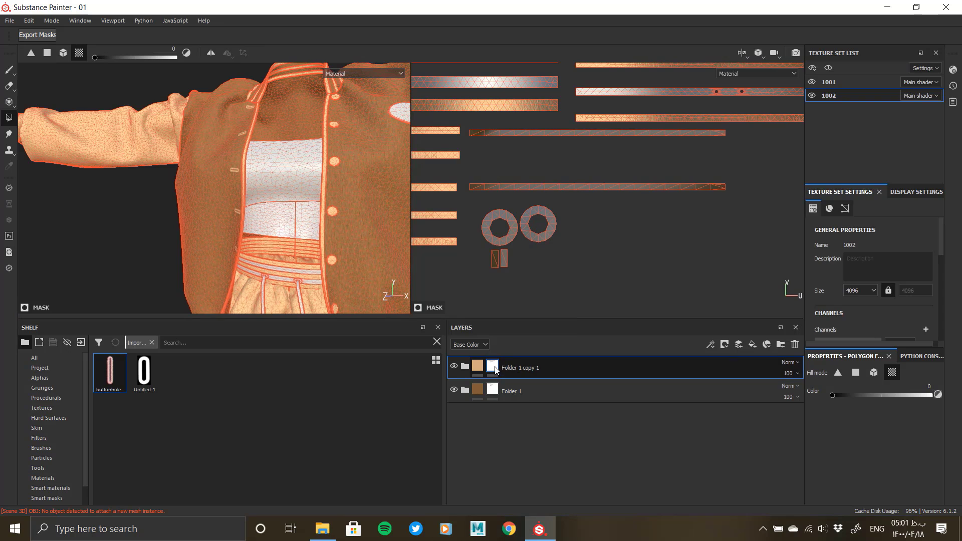
Invert Folder 1 copy 1's mask so the beige fabric covers the stripes and drawstrings, and expand the folder
alt+middle_drag(309, 282, 321, 229)
right_click(497, 365)
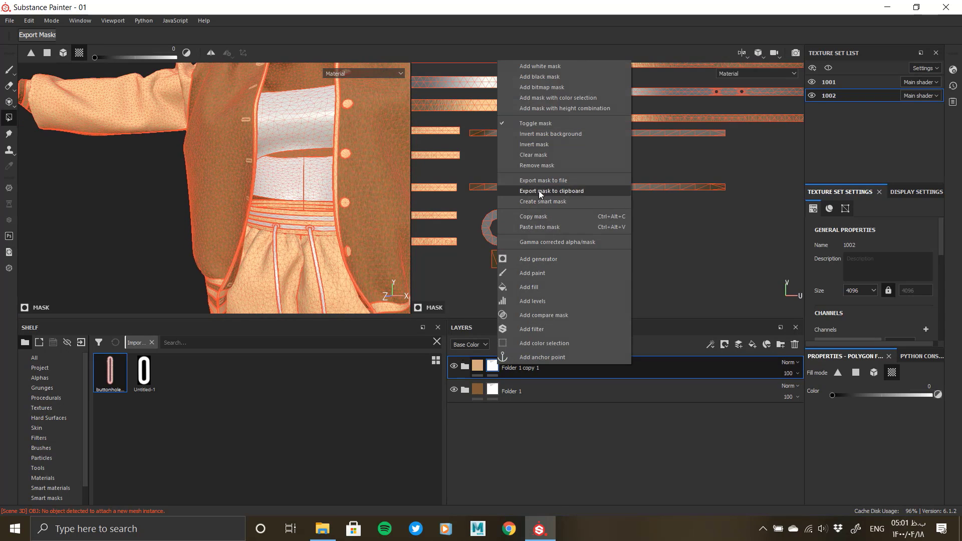
click(534, 145)
alt+right_drag(300, 212, 305, 258)
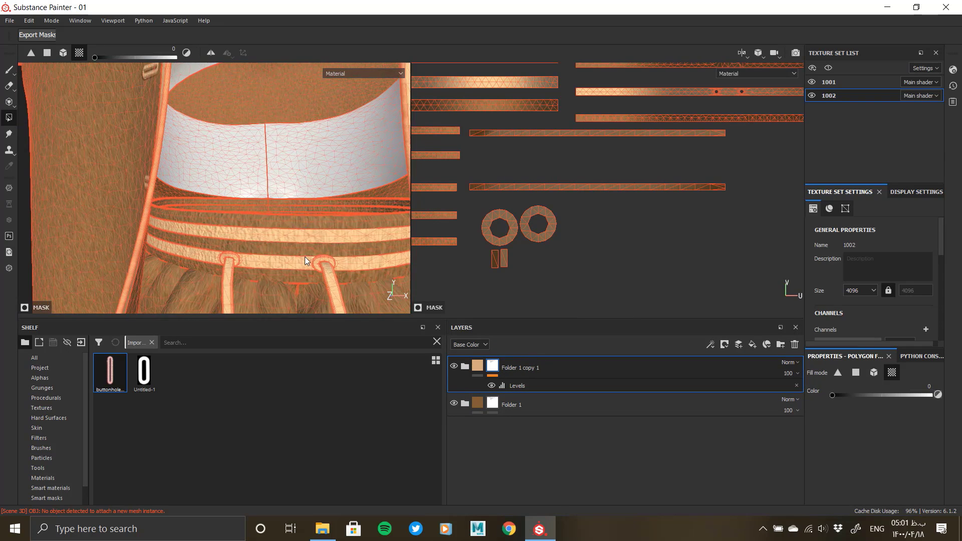
alt+drag(305, 256, 287, 260)
click(516, 387)
click(464, 367)
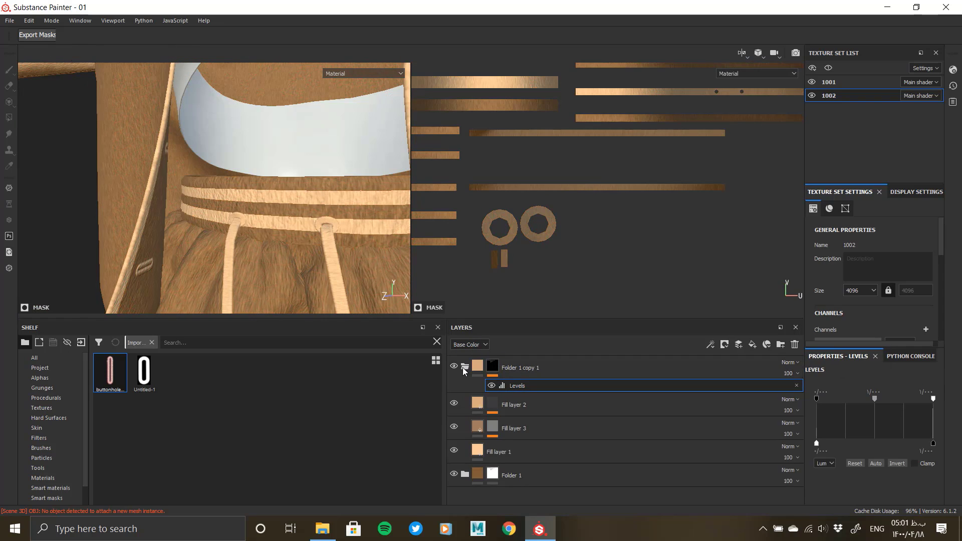
Mask both drawstring eyelets and the drawstring's end piece out of Folder 1 copy 1
click(491, 367)
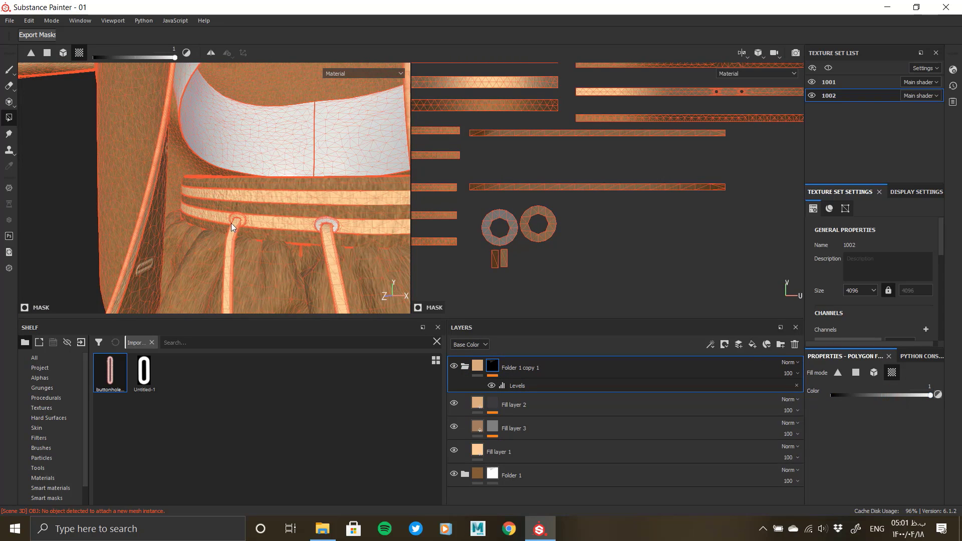
alt+drag(360, 275, 335, 226)
alt+right_drag(335, 227, 285, 297)
alt+middle_drag(285, 296, 302, 263)
alt+drag(303, 263, 263, 258)
click(478, 367)
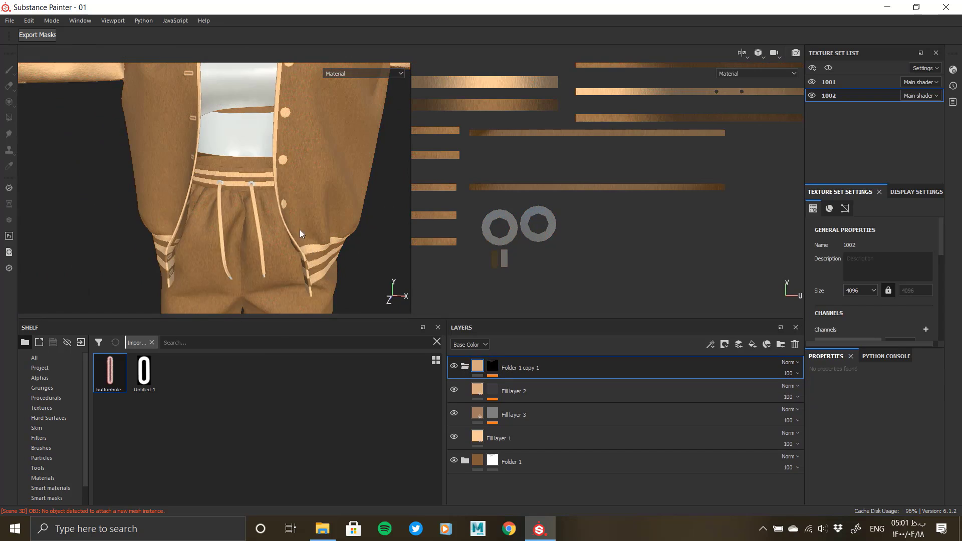
Inspect the brown and beige fabric on the pants, waistband, drawstrings and jacket front from several distances
alt+right_drag(299, 229, 304, 258)
alt+middle_drag(304, 258, 305, 212)
alt+right_drag(306, 212, 104, 167)
alt+drag(103, 167, 191, 208)
alt+middle_drag(191, 209, 268, 421)
alt+middle_drag(259, 183, 320, 421)
alt+right_drag(243, 212, 105, 150)
alt+middle_drag(212, 180, 166, 67)
mouse_move(230, 209)
alt+mouse_down()
mouse_move(421, 209)
mouse_move(234, 206)
alt+mouse_up()
alt+middle_drag(234, 177, 256, 290)
alt+right_drag(236, 179, 277, 308)
mouse_move(488, 6)
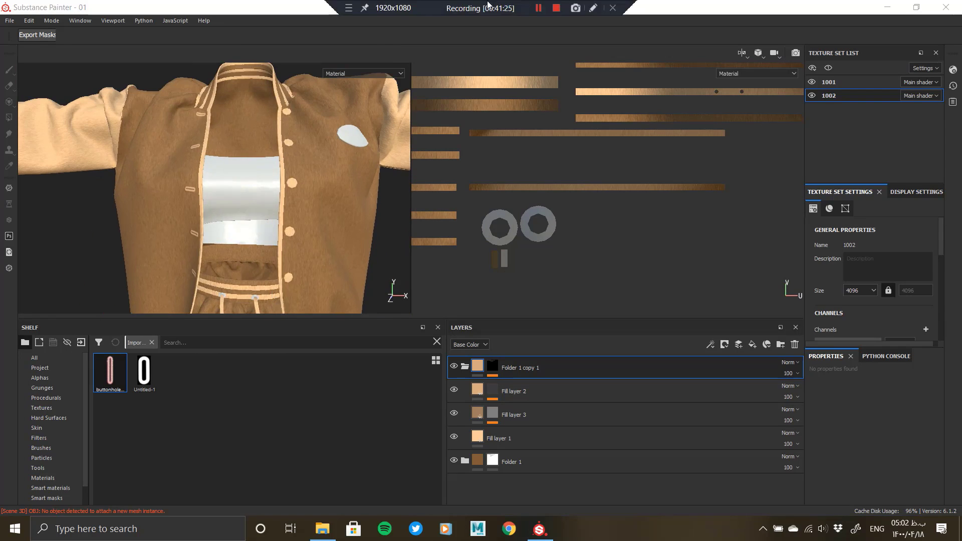
click(536, 9)
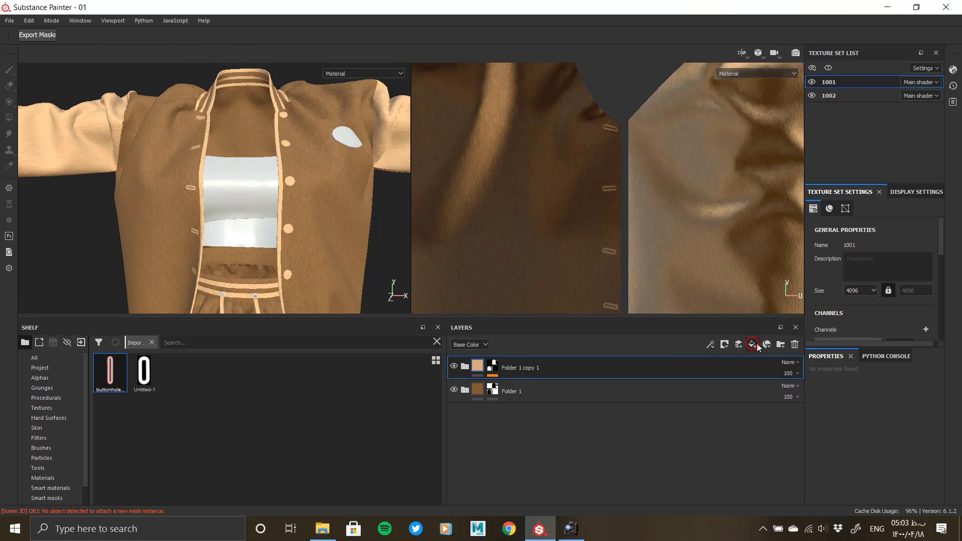
Create a fill layer inside a new folder in texture set 1001 and mask the folder to the inner top
click(752, 344)
click(781, 345)
drag(519, 378, 495, 366)
right_click(479, 367)
click(514, 192)
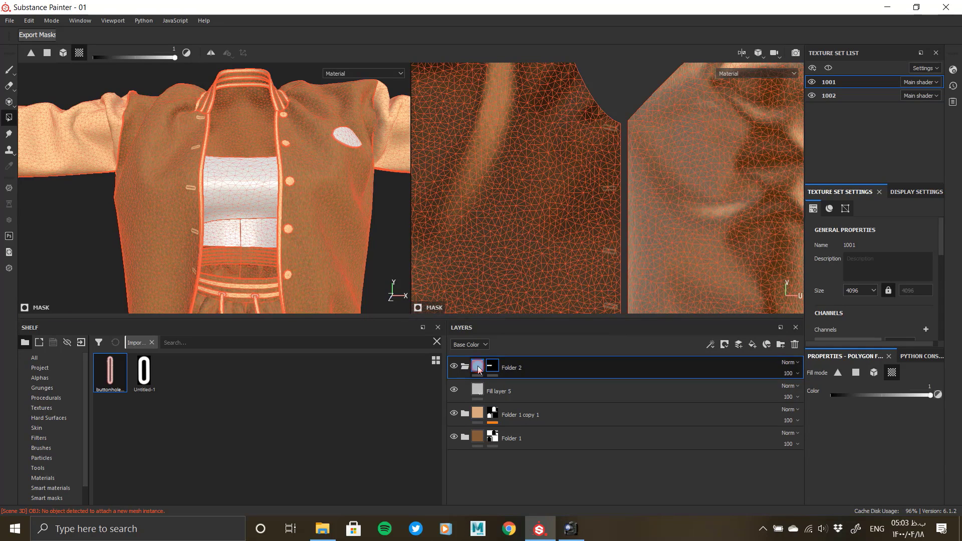
Set the inner top fill layer's base color to the brown sampled from Folder 1
click(558, 390)
scroll(845, 472, down, 3)
scroll(846, 473, down, 3)
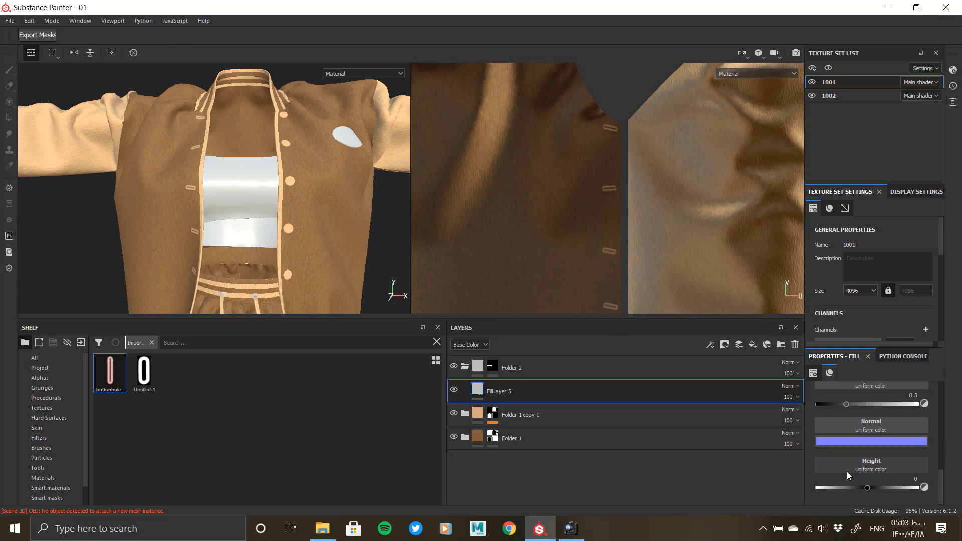
scroll(848, 473, up, 4)
click(856, 419)
click(857, 437)
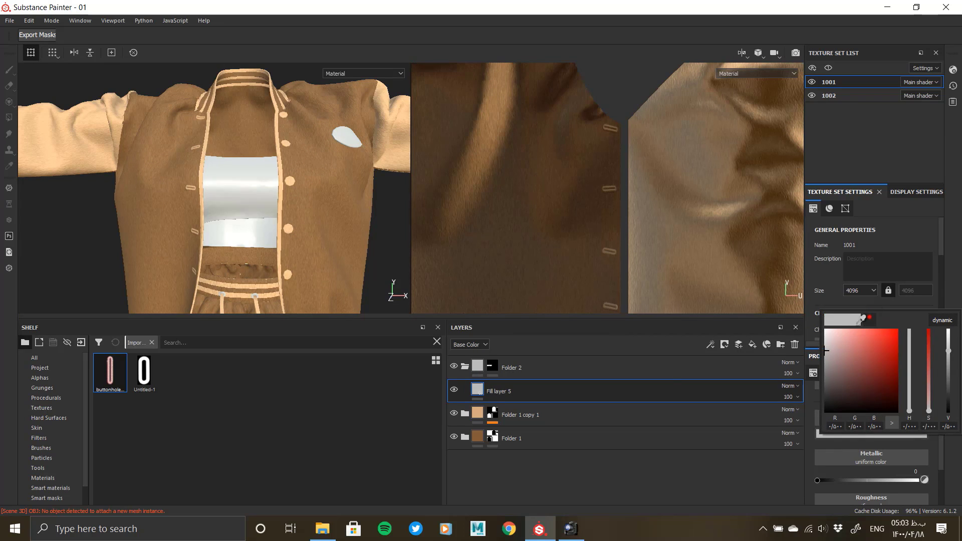
click(481, 437)
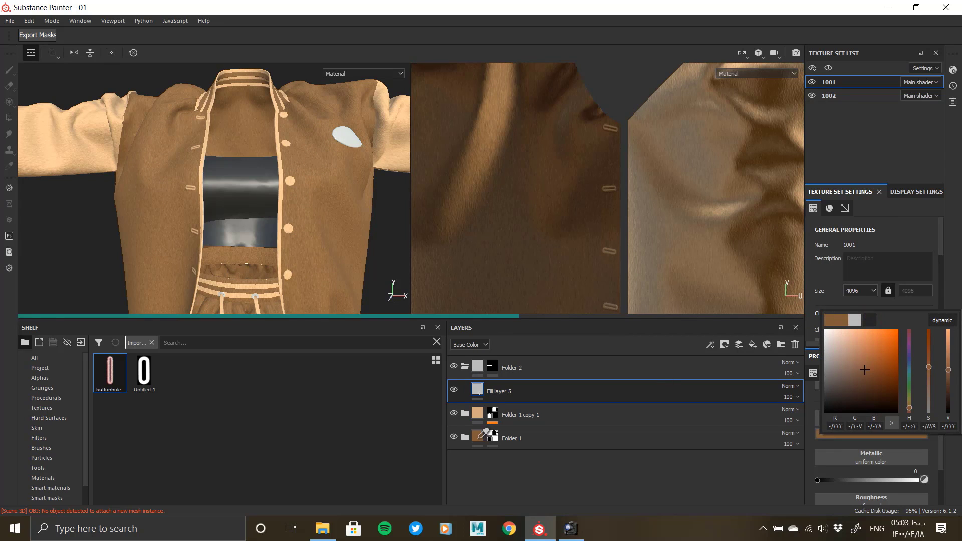
click(809, 330)
Set the inner top fill layer's roughness to about 0.67 and disable its metal and normal channels
scroll(875, 464, down, 3)
drag(871, 435, 885, 436)
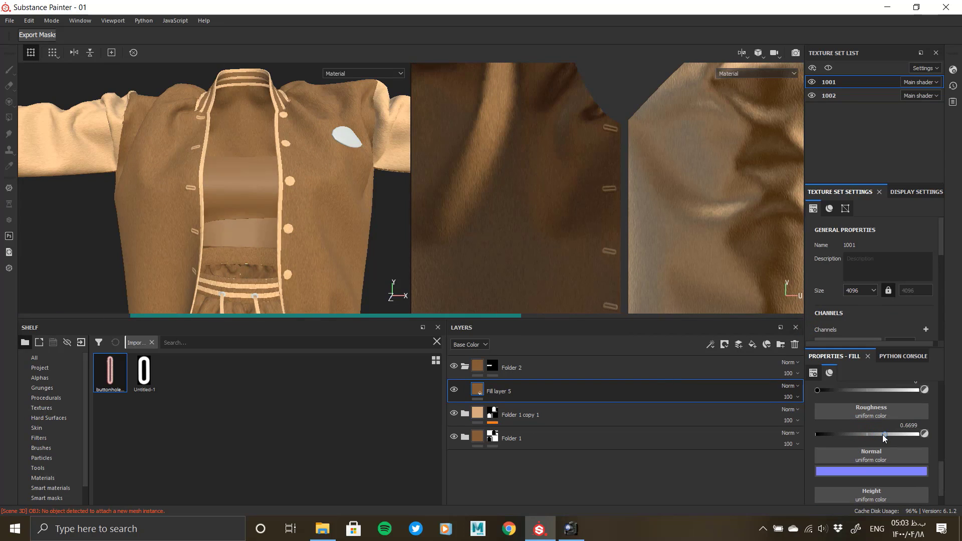
scroll(882, 437, up, 5)
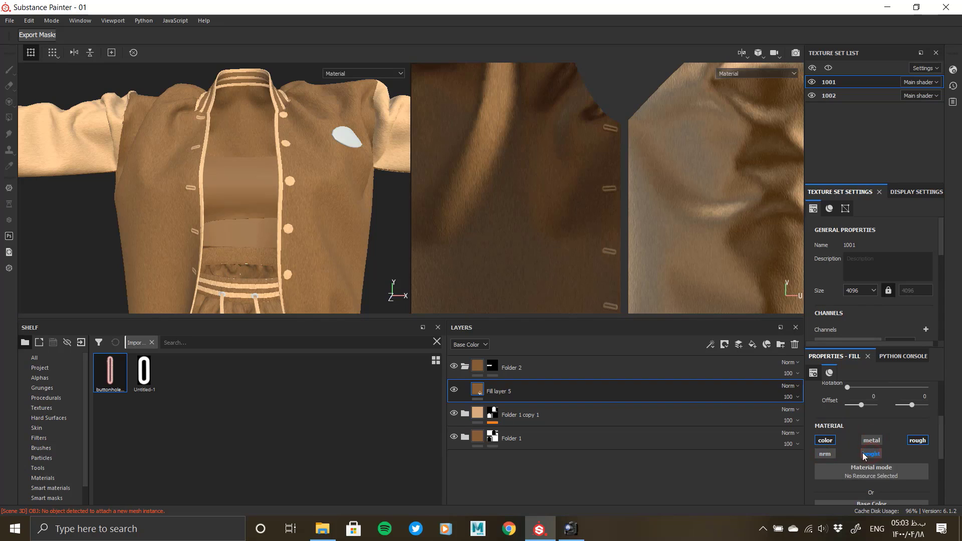
Add a second fill layer above the inner top's brown fill with only the height channel enabled
click(739, 345)
key(ctrl+z)
click(752, 345)
click(823, 442)
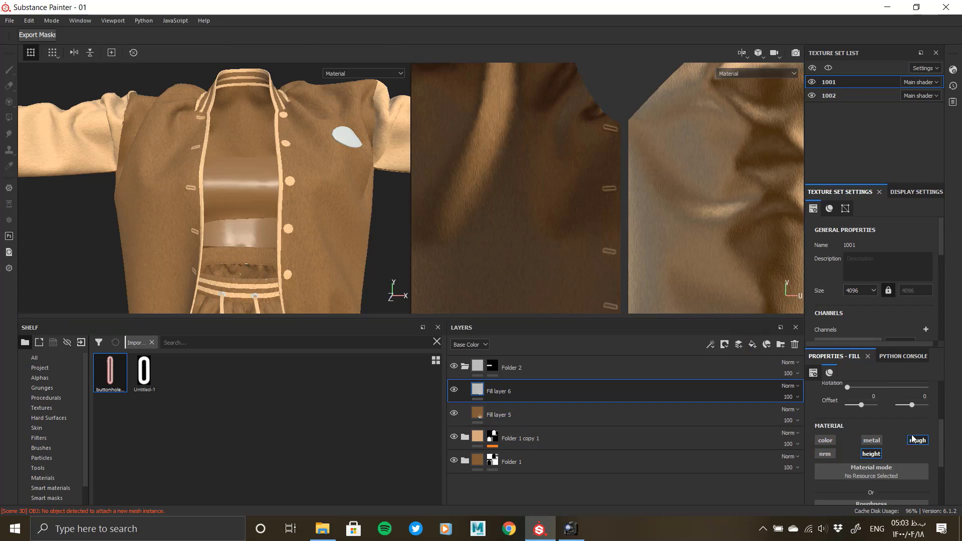
scroll(854, 446, down, 1)
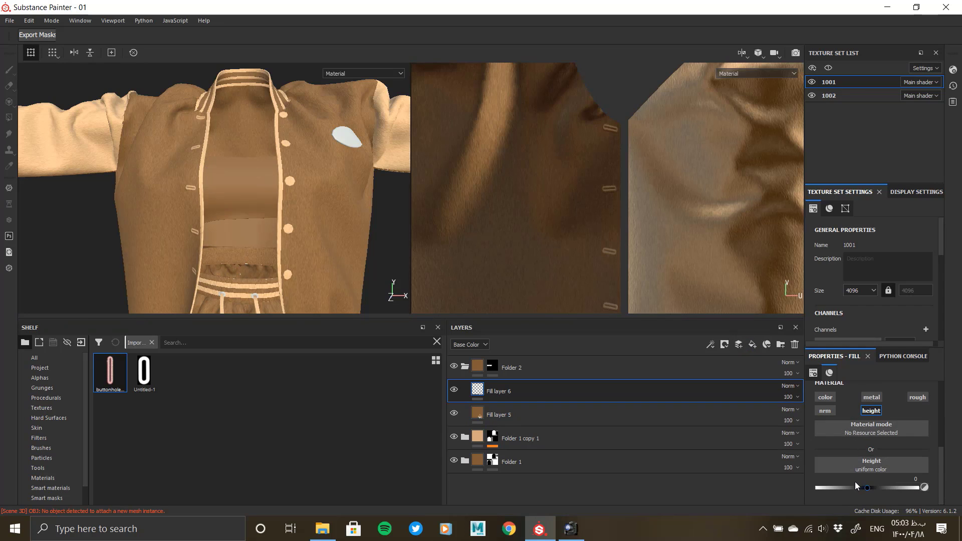
click(854, 467)
Give the height fill layer a black mask and add a fill effect to that mask
right_click(480, 388)
click(520, 90)
right_click(493, 388)
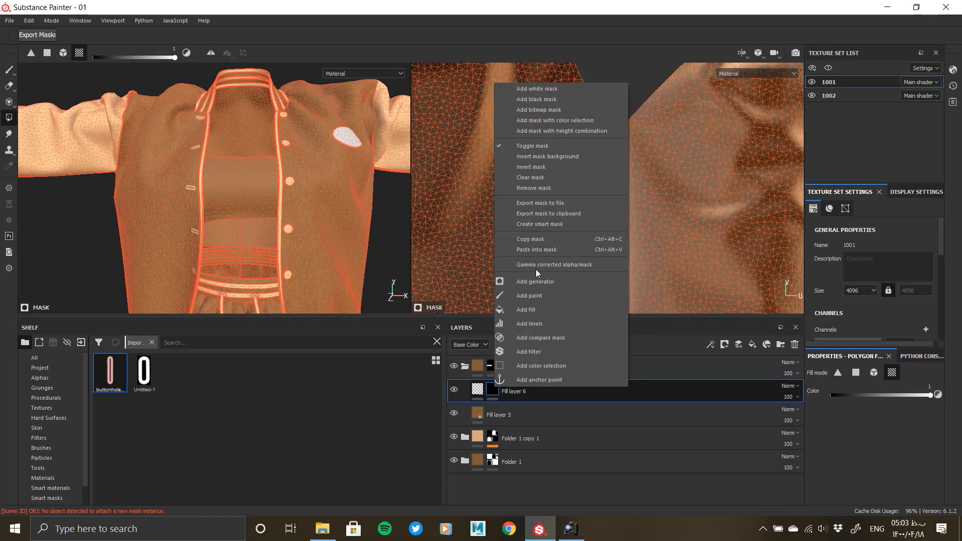
click(527, 310)
Assign the Mesh 1 texture to the mask's fill and set its pattern tiling to 16
click(869, 410)
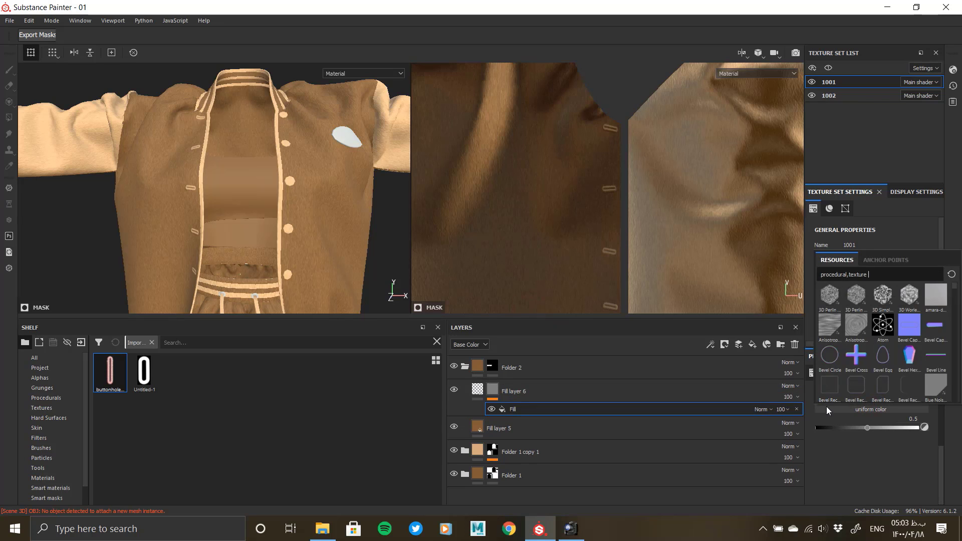
scroll(869, 365, down, 10)
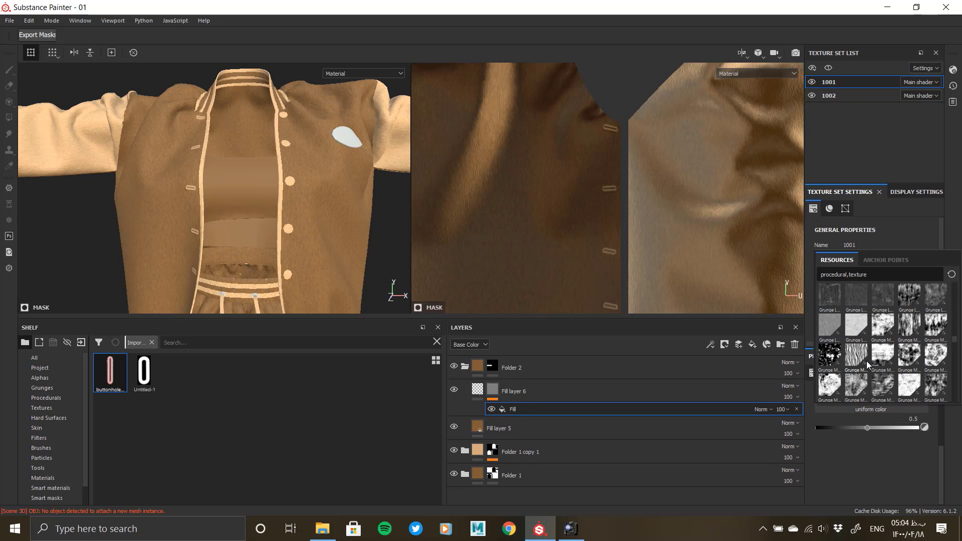
scroll(869, 364, down, 10)
mouse_move(913, 327)
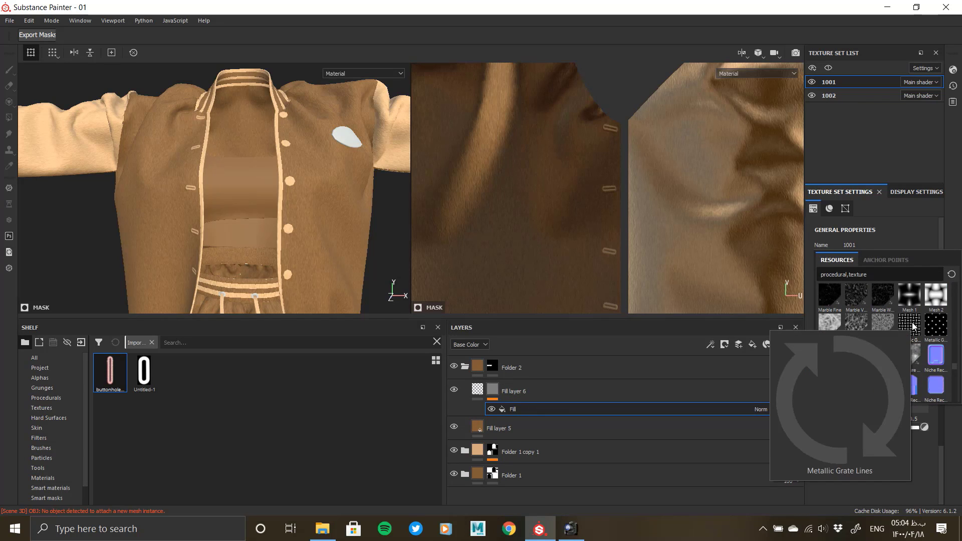
click(910, 295)
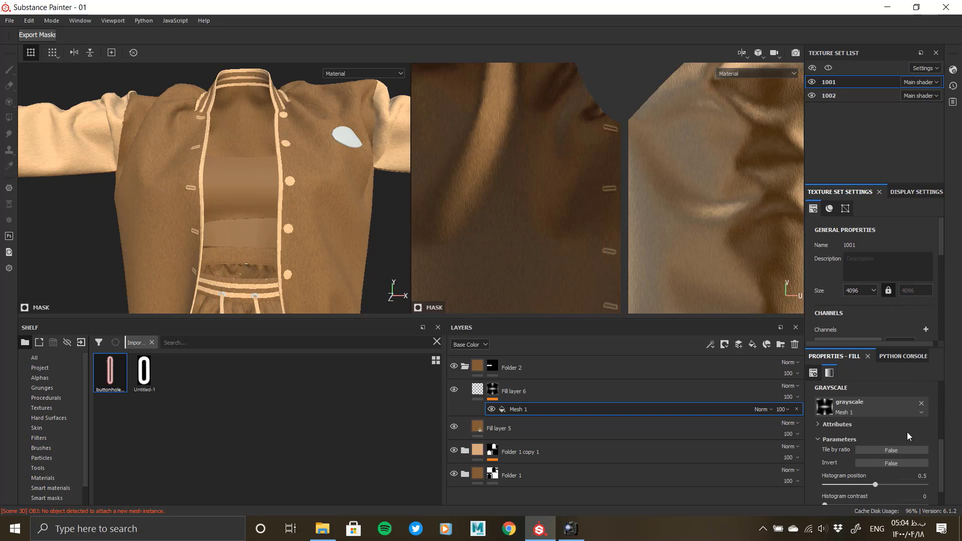
scroll(829, 489, down, 2)
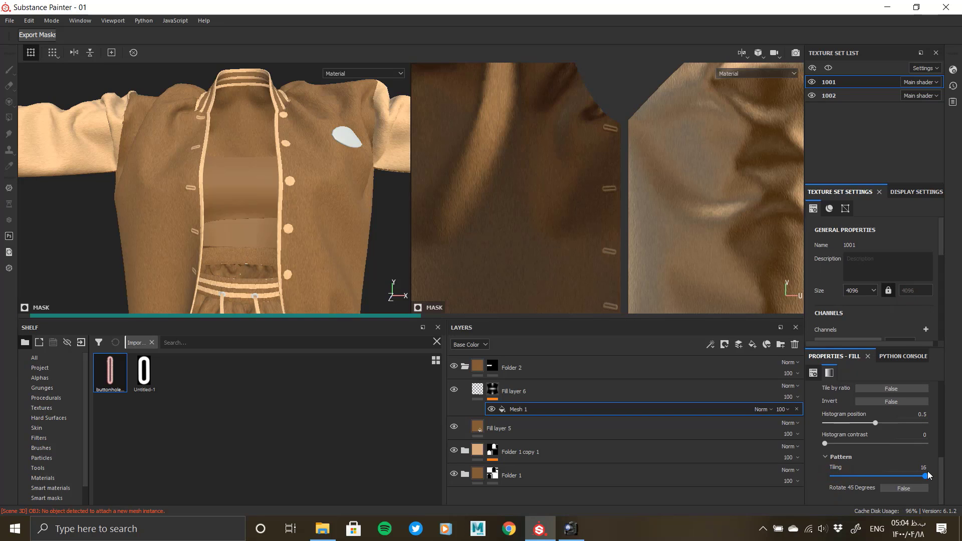
Display the mask in the viewports and set Mesh 1's histogram position to 0.63
alt+click(492, 389)
scroll(224, 152, up, 5)
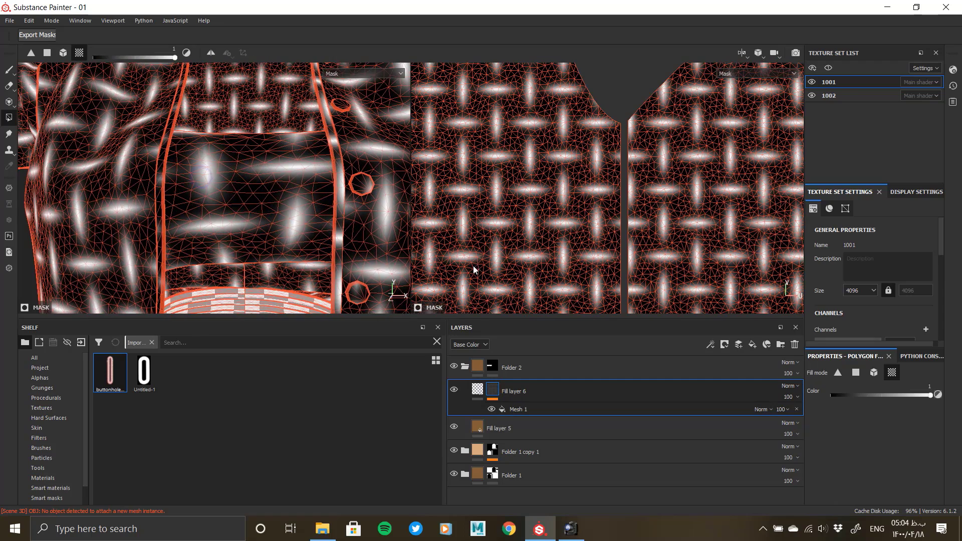
click(572, 409)
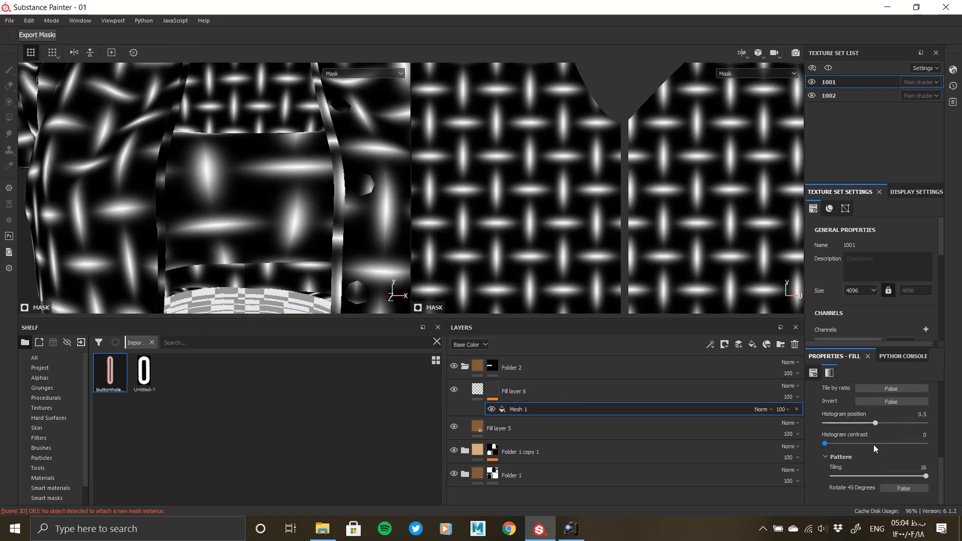
click(896, 489)
click(895, 488)
drag(895, 424, 888, 425)
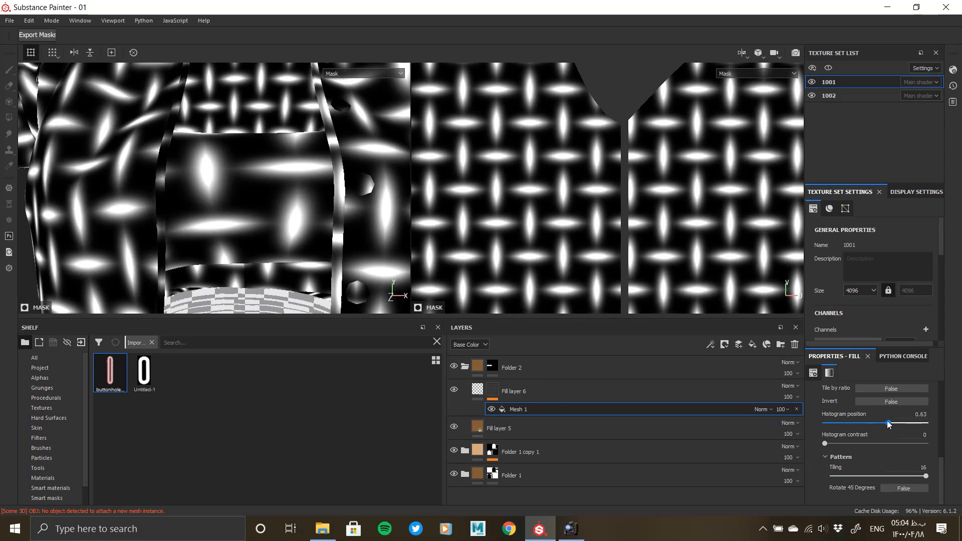
Set the Mesh 1 fill's UV scale to 30
scroll(862, 465, up, 5)
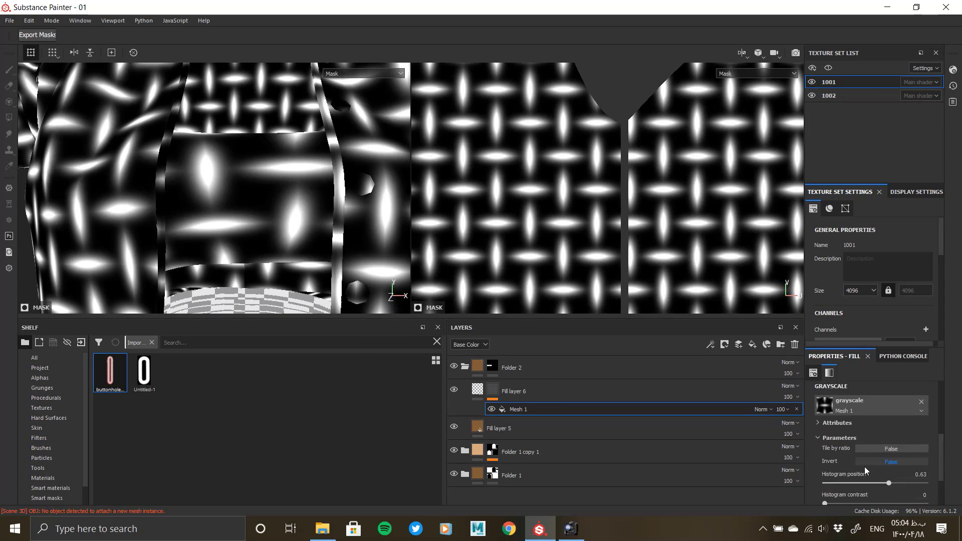
drag(866, 422, 867, 421)
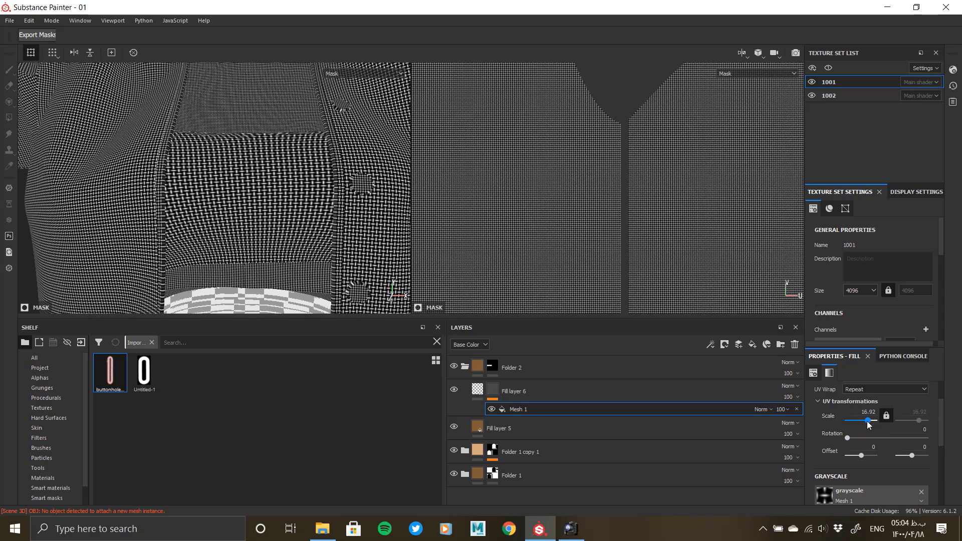
alt+right_drag(300, 296, 405, 266)
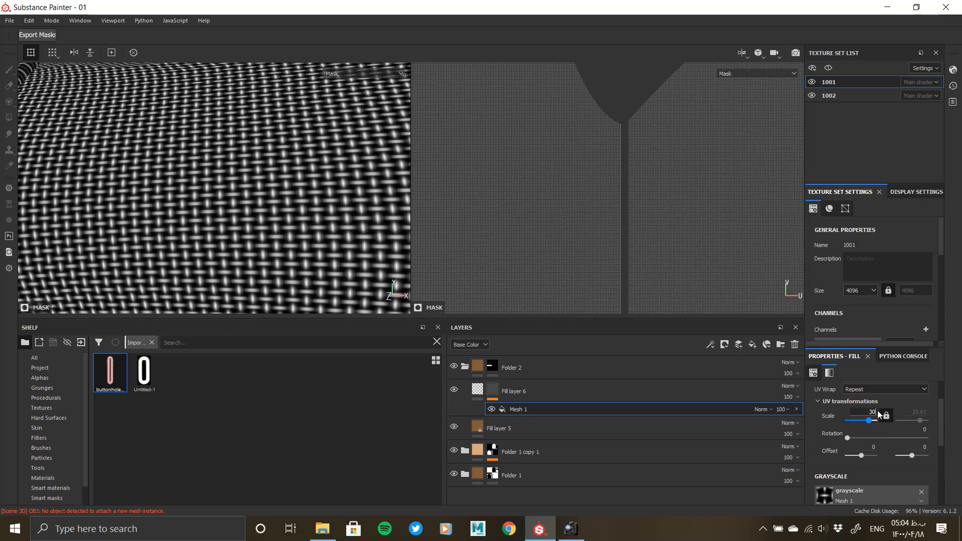
Raise the woven fill layer's height to about 0.14 on the inner top
click(609, 399)
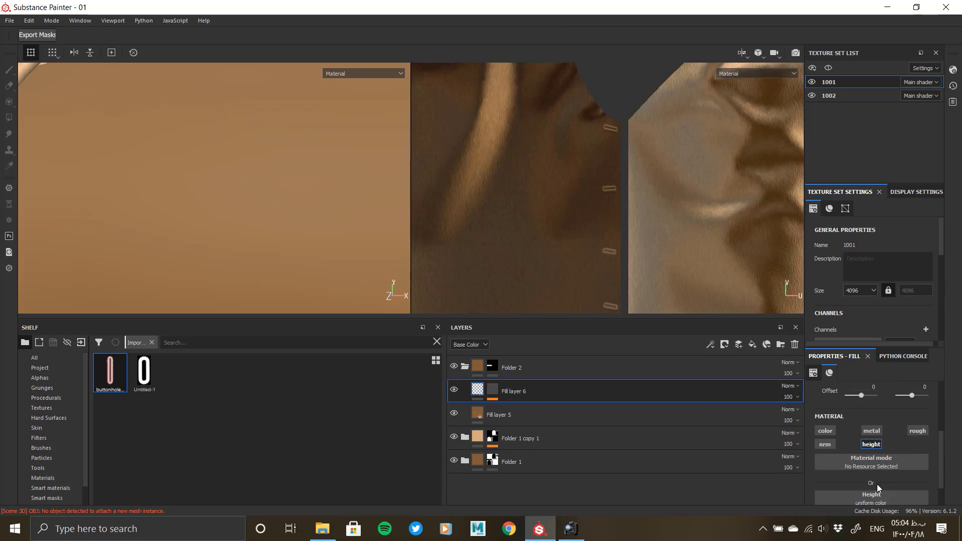
scroll(877, 486, down, 2)
drag(869, 489, 875, 488)
alt+drag(290, 220, 84, 148)
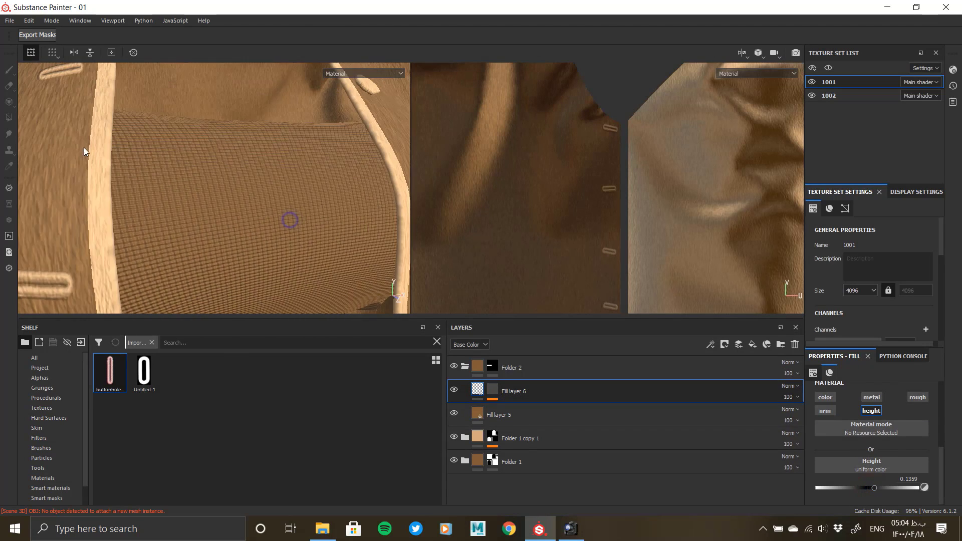
Enable the weave layer's color channel and set its base color to a lighter shade of Fill layer 5's brown
scroll(84, 151, up, 5)
click(826, 397)
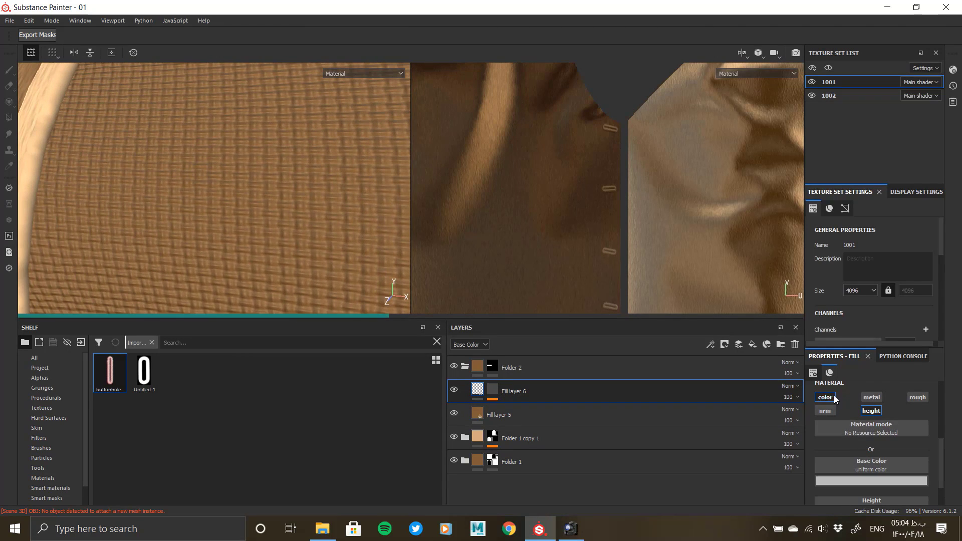
click(897, 482)
click(480, 410)
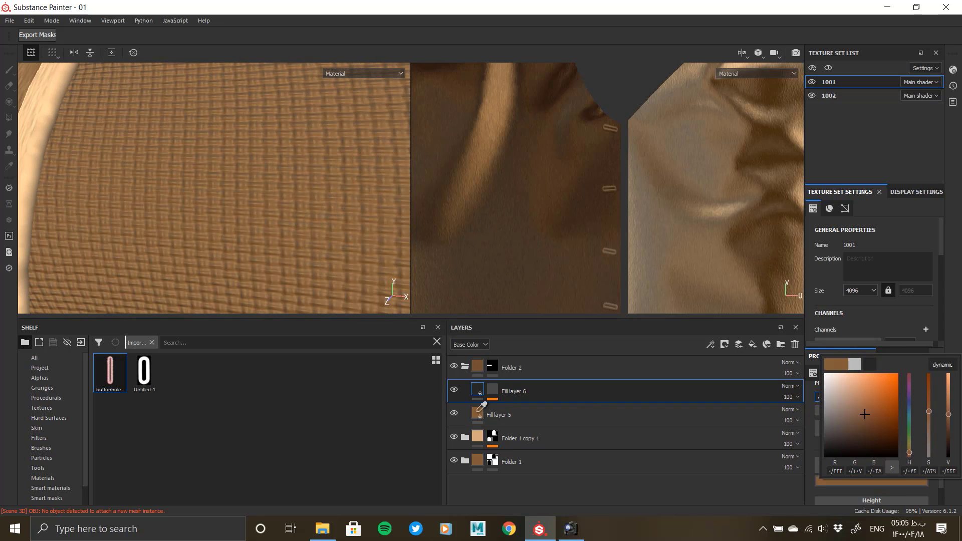
drag(956, 415, 953, 399)
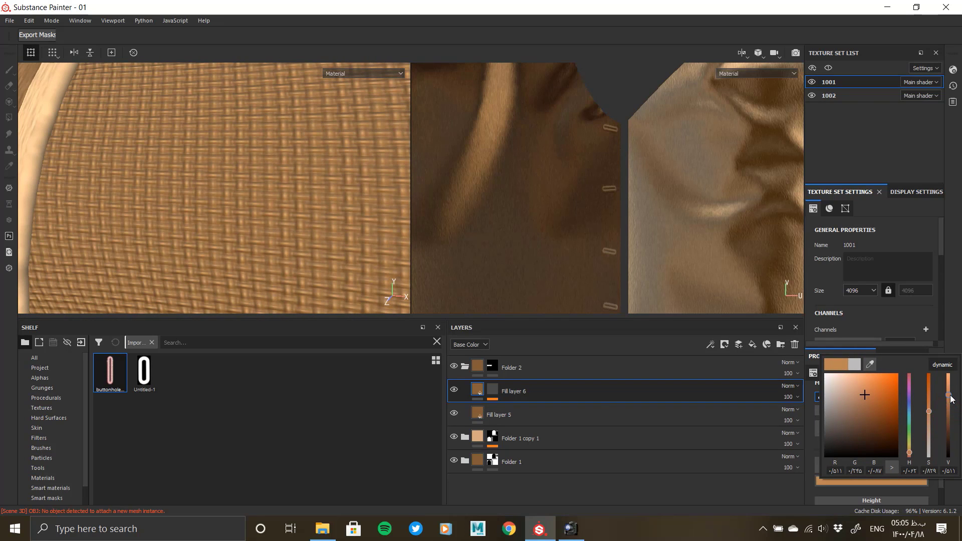
scroll(242, 199, down, 5)
alt+drag(243, 199, 263, 196)
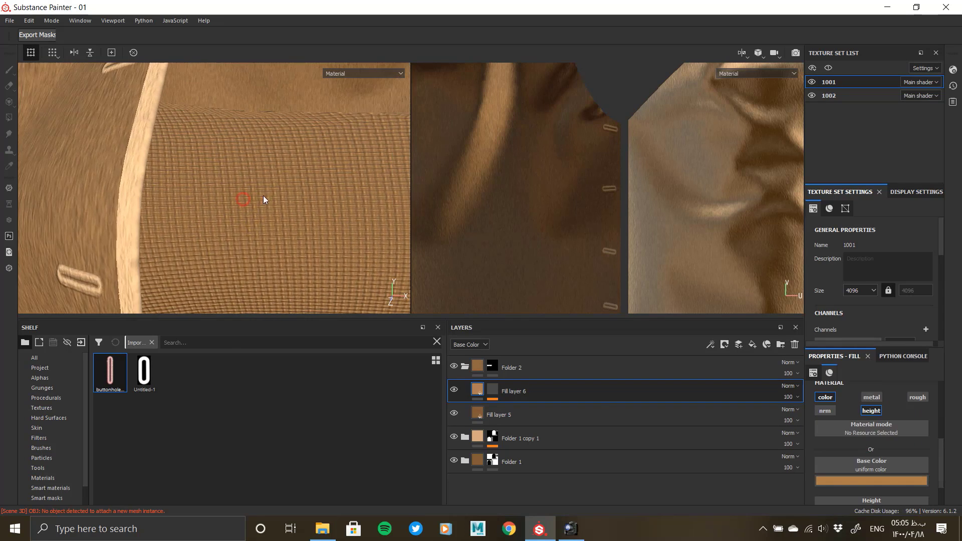
Lower Fill layer 6's height to about 0.078 on the inner top's weave
scroll(264, 195, up, 5)
scroll(872, 466, down, 2)
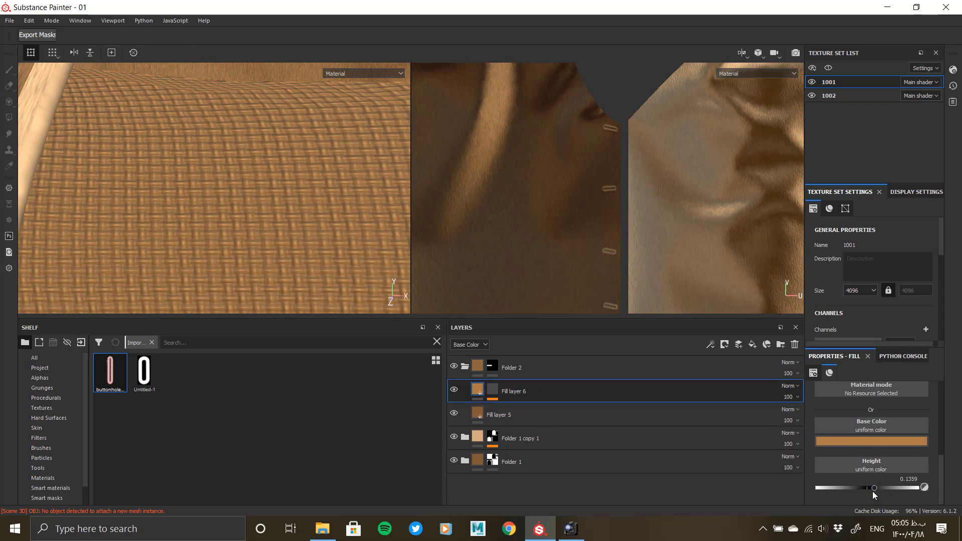
drag(872, 489, 870, 494)
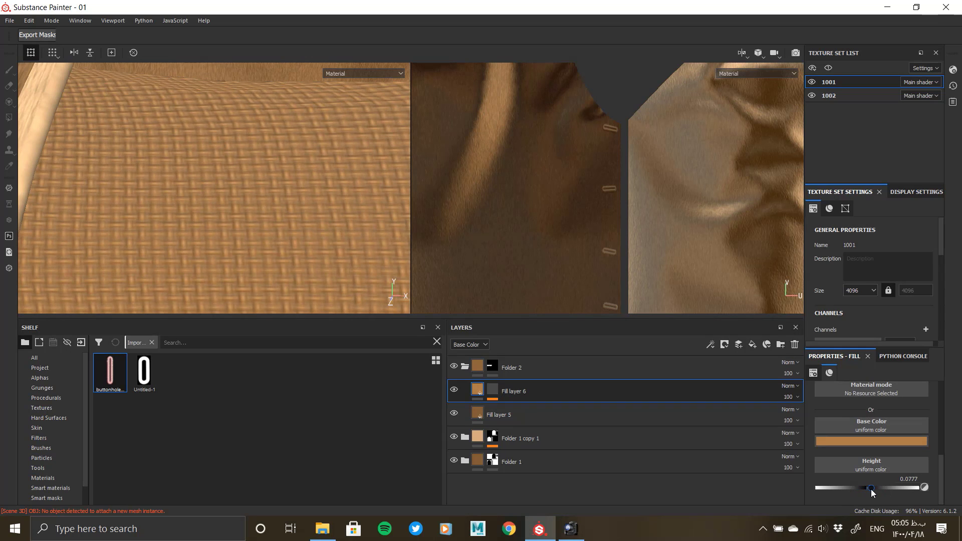
Set the UV scale of Fill layer 6's Mesh 1 mask fill to 40 and rotate its pattern 45 degrees
alt+right_drag(281, 293, 232, 269)
alt+drag(232, 268, 280, 285)
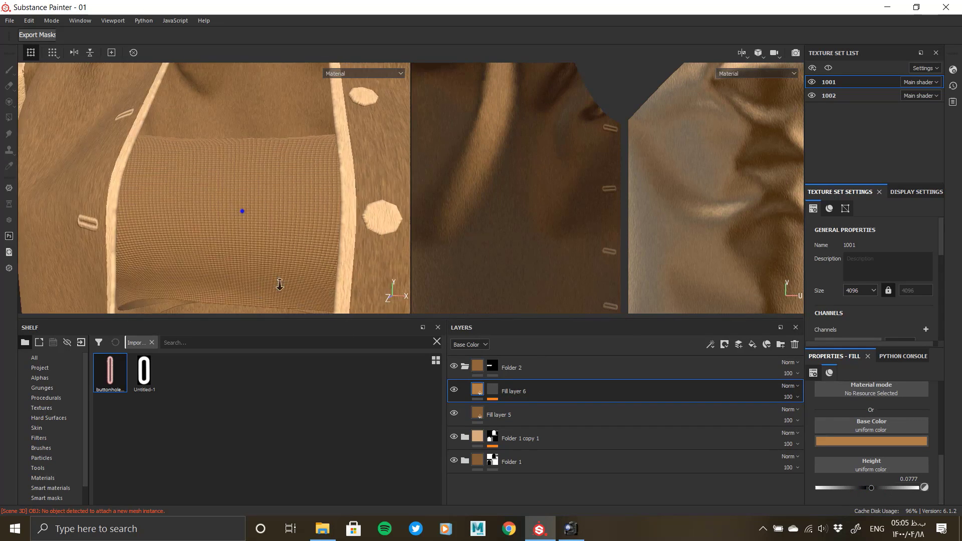
alt+right_drag(279, 285, 275, 175)
click(496, 392)
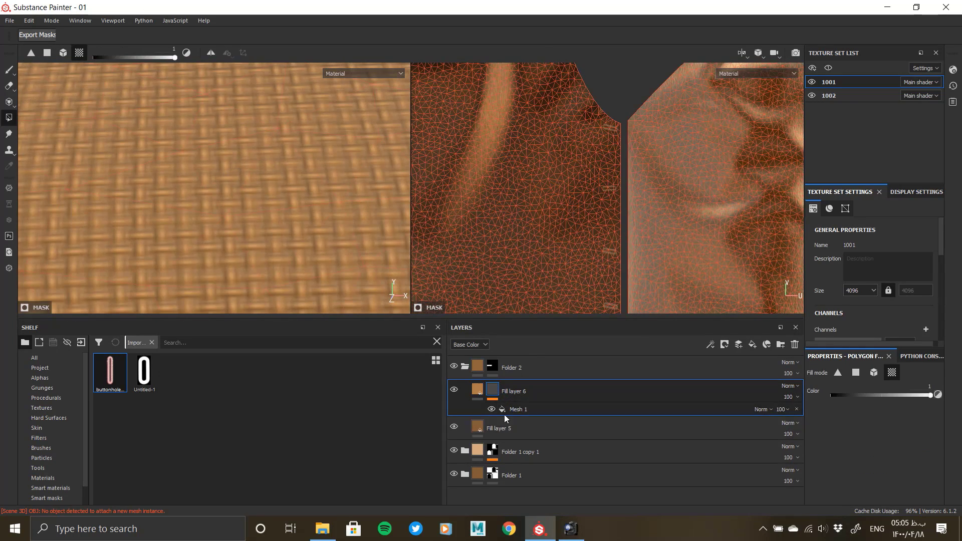
click(504, 413)
scroll(863, 461, down, 3)
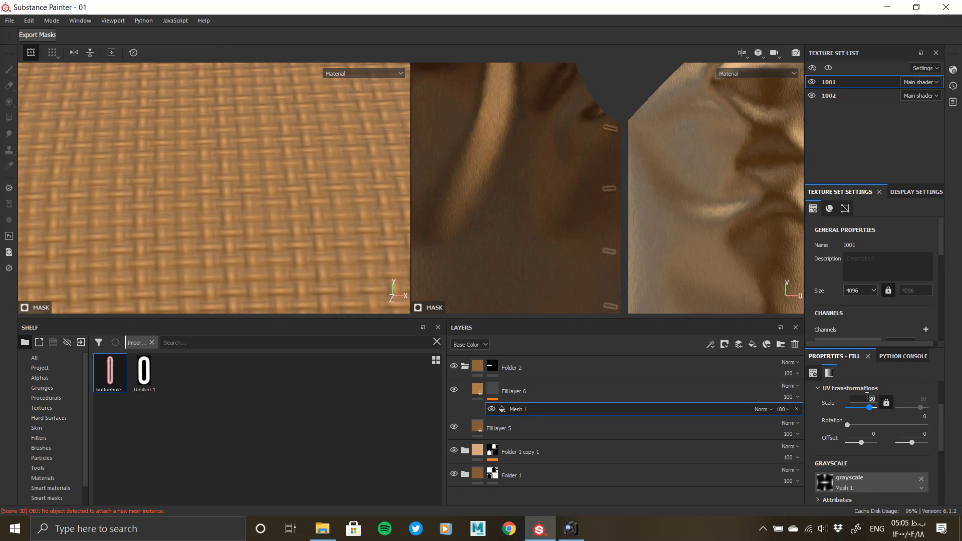
key(Return)
scroll(847, 449, down, 5)
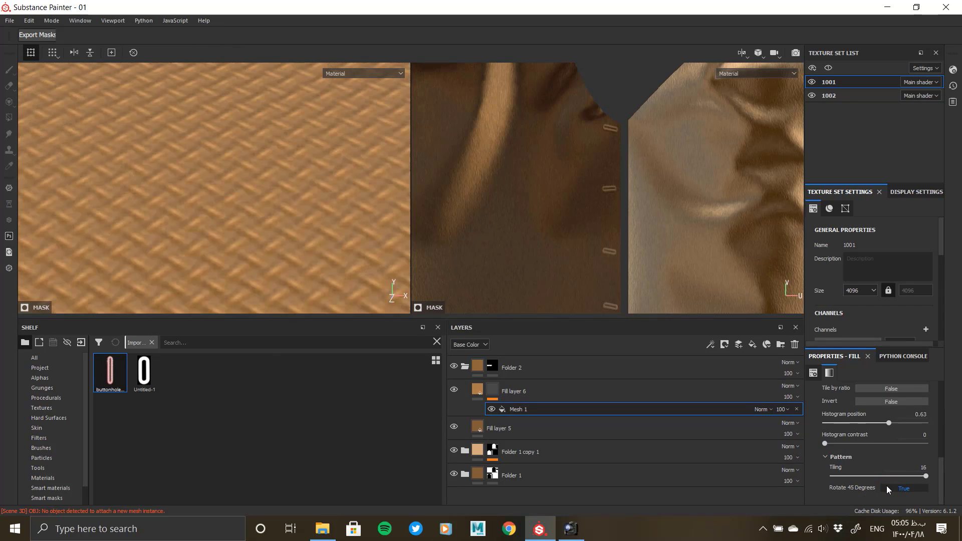
Set the Mesh 1 mask fill's UV scale to 45
alt+right_drag(261, 231, 40, 168)
alt+middle_drag(270, 195, 232, 161)
alt+right_drag(232, 161, 293, 92)
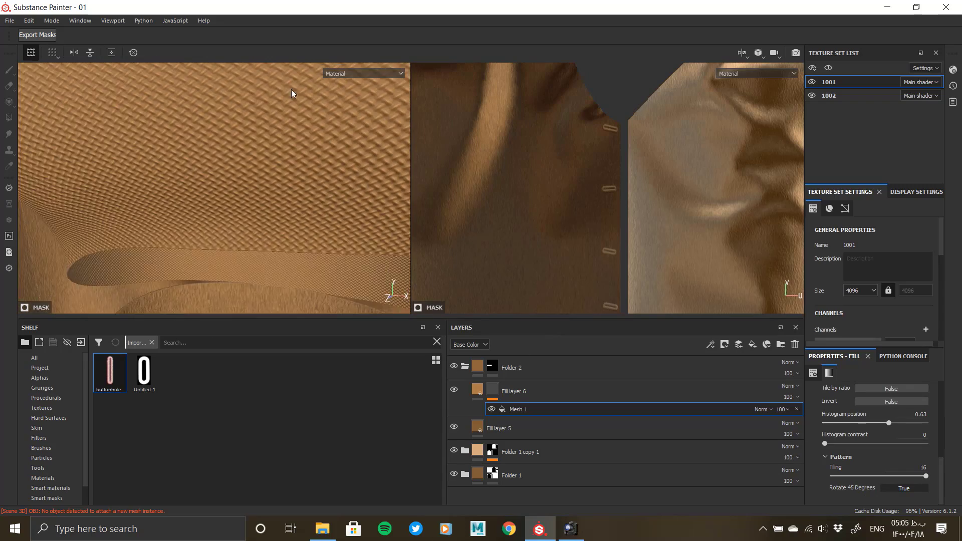
alt+middle_drag(281, 143, 258, 146)
alt+right_drag(258, 147, 349, 295)
mouse_move(332, 240)
shift+right_down()
mouse_move(305, 234)
mouse_move(346, 239)
mouse_move(322, 240)
shift+right_up()
alt+right_drag(322, 239, 131, 132)
alt+drag(217, 182, 211, 200)
alt+right_drag(211, 200, 306, 265)
scroll(859, 428, up, 6)
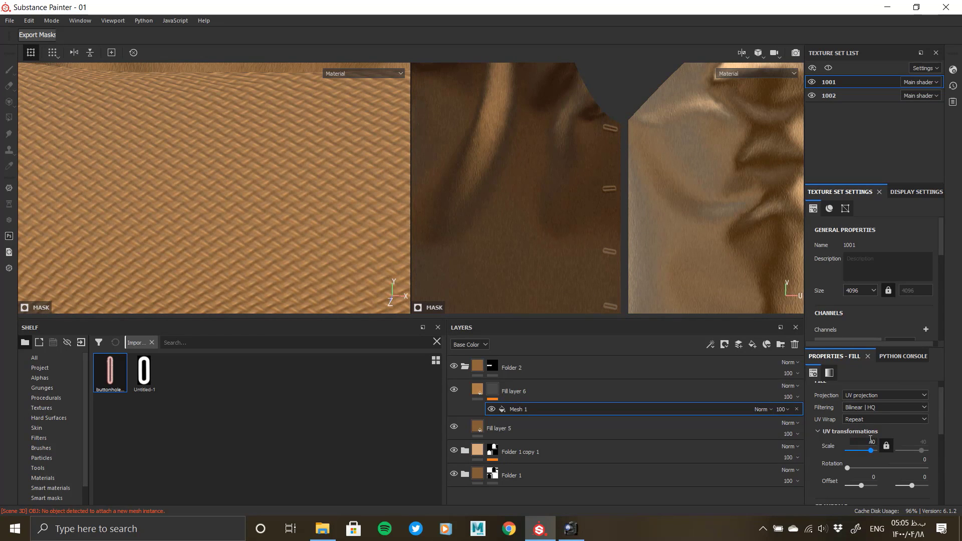
key(Return)
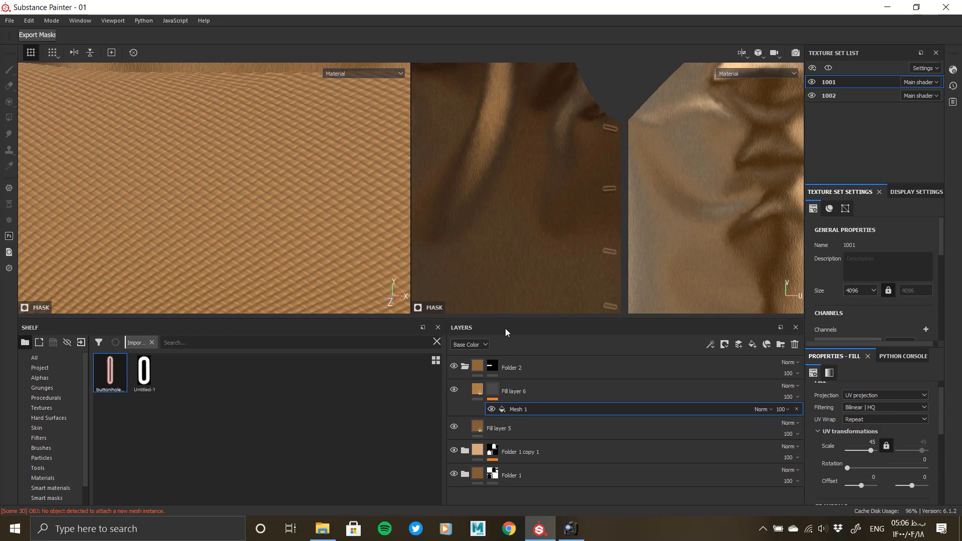
Set Fill layer 6's height to about 0.087
alt+right_drag(282, 210, 202, 225)
alt+drag(321, 263, 299, 256)
alt+right_drag(298, 256, 341, 286)
mouse_move(283, 255)
alt+mouse_down()
mouse_move(270, 248)
mouse_move(291, 268)
alt+mouse_up()
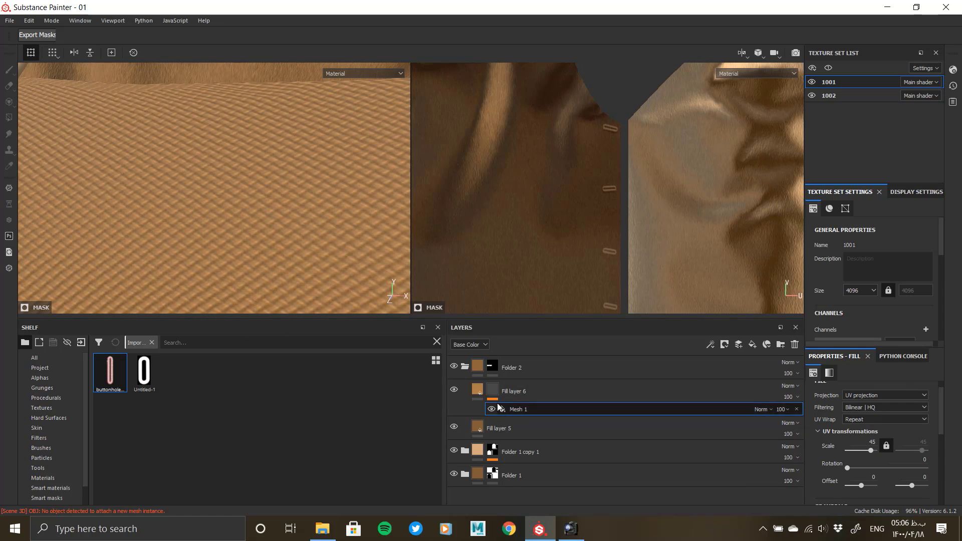
click(478, 390)
scroll(871, 479, down, 5)
mouse_move(873, 501)
mouse_down()
mouse_move(881, 500)
mouse_move(862, 506)
mouse_move(874, 510)
mouse_up()
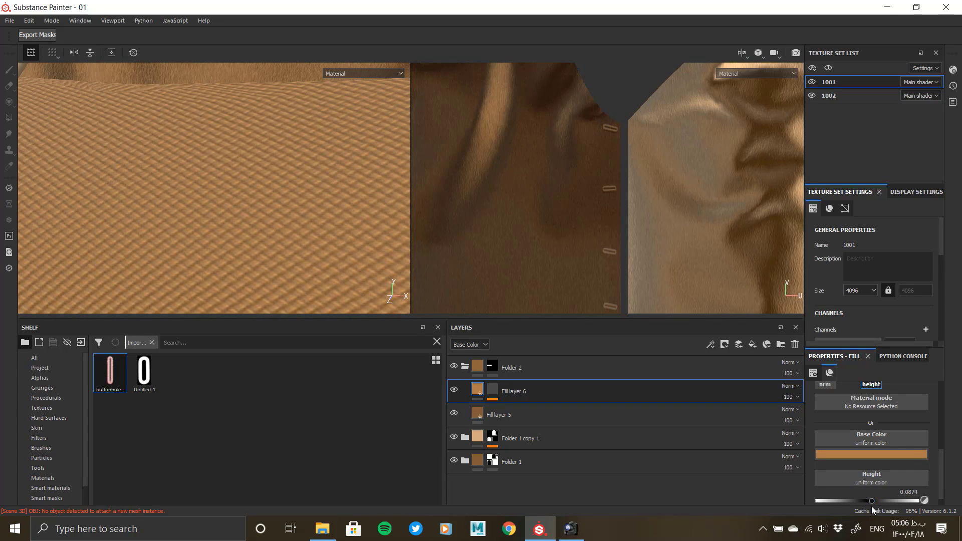
Add a Warp filter above Mesh 1 in Fill layer 6's mask
alt+right_drag(319, 233, 6, 123)
alt+right_drag(234, 179, 350, 301)
click(493, 391)
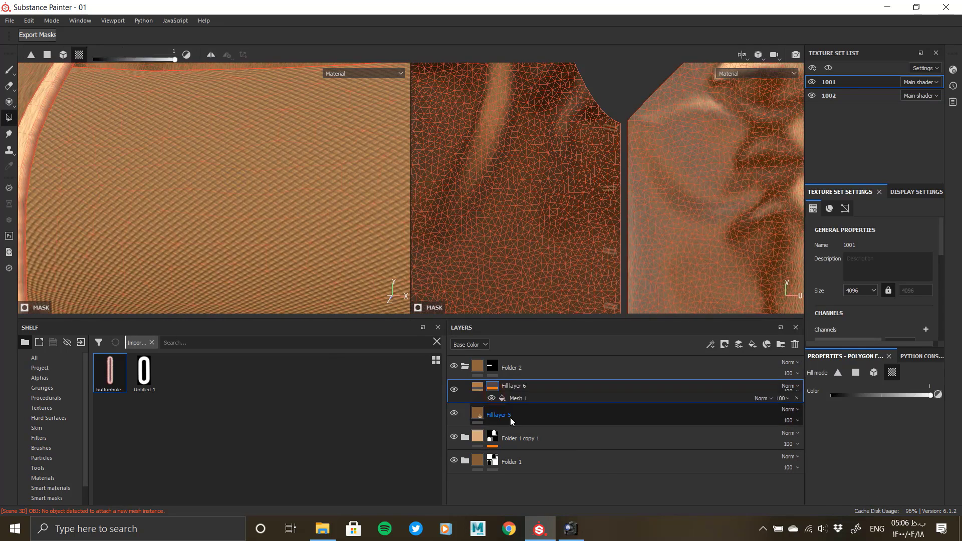
click(518, 398)
right_click(516, 410)
click(553, 486)
click(875, 387)
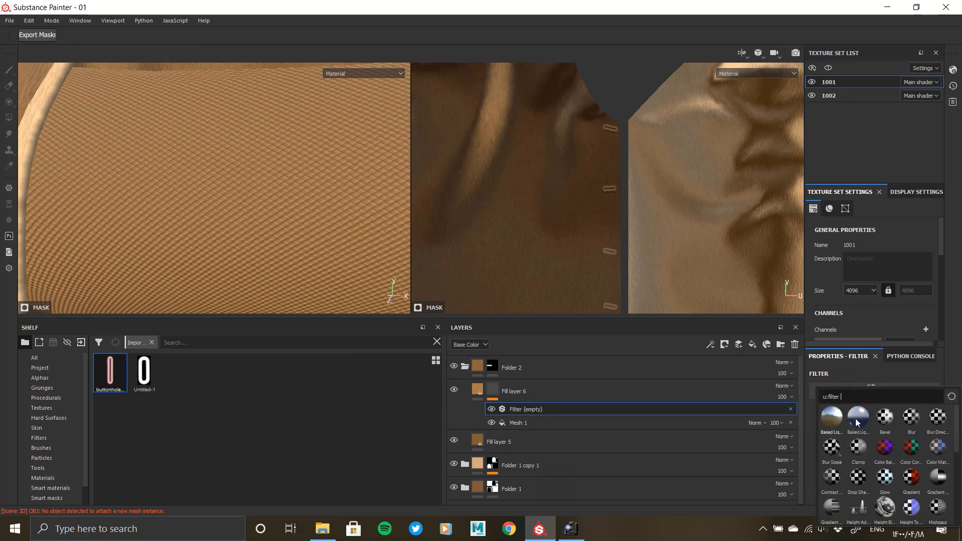
alt+right_drag(232, 148, 237, 160)
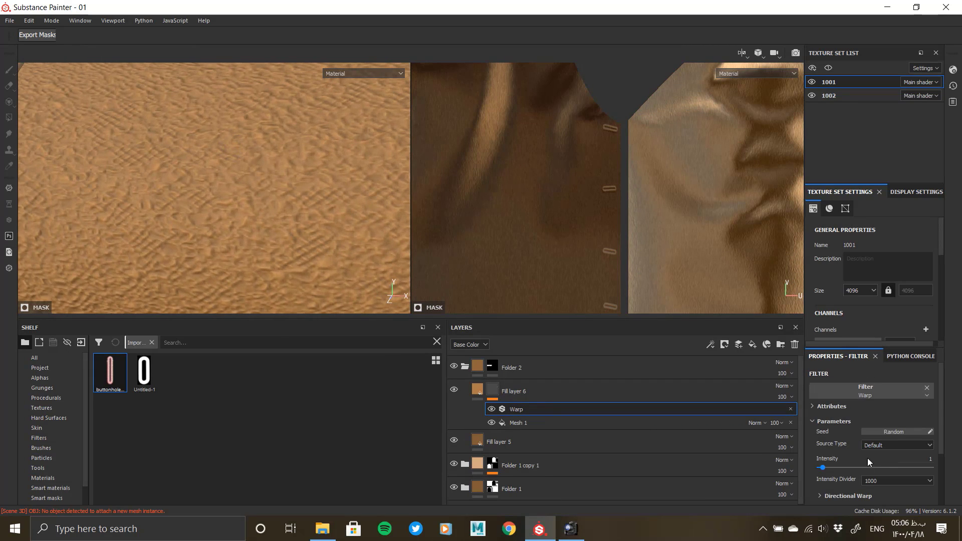
Try Warp filter intensities of 0.2 and 0.1 on the weave mask
click(922, 461)
text(.2)
key(Return)
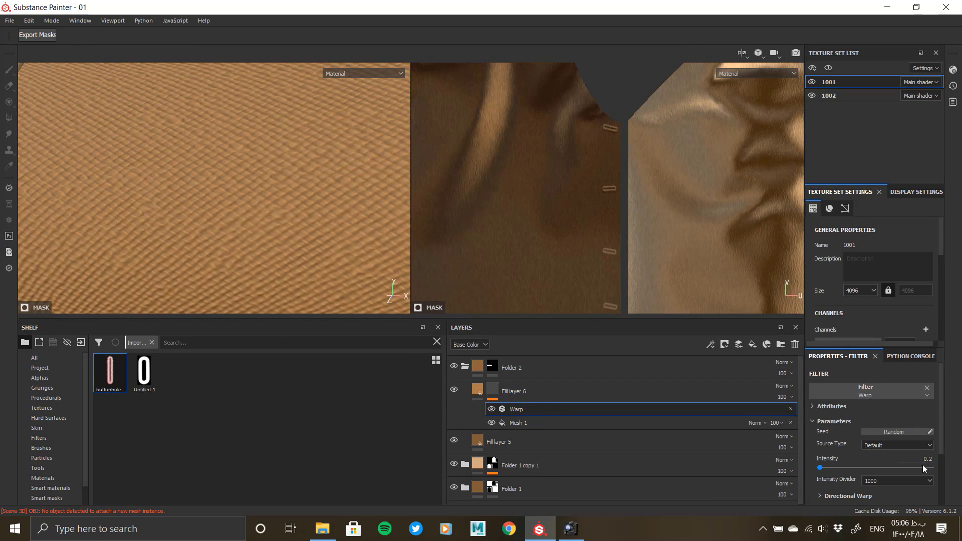
alt+right_drag(293, 274, 278, 233)
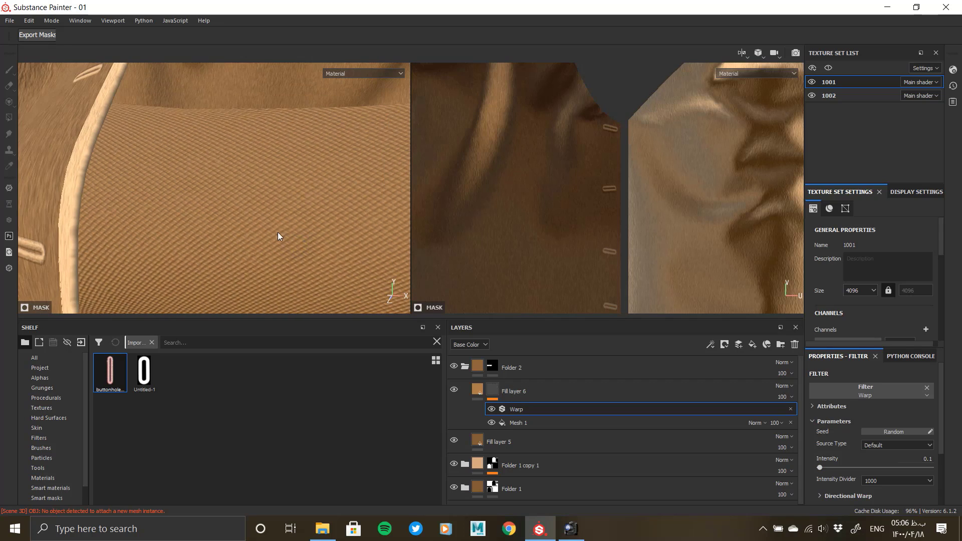
alt+drag(278, 232, 189, 147)
alt+right_drag(188, 147, 515, 346)
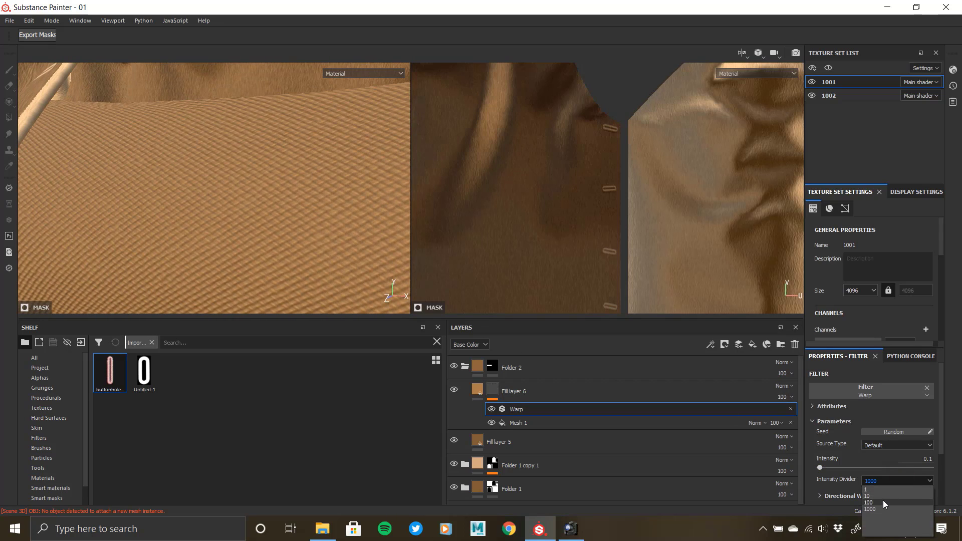
Try an intensity divider of 100 with an intensity of 0.02 on the Warp filter
click(884, 503)
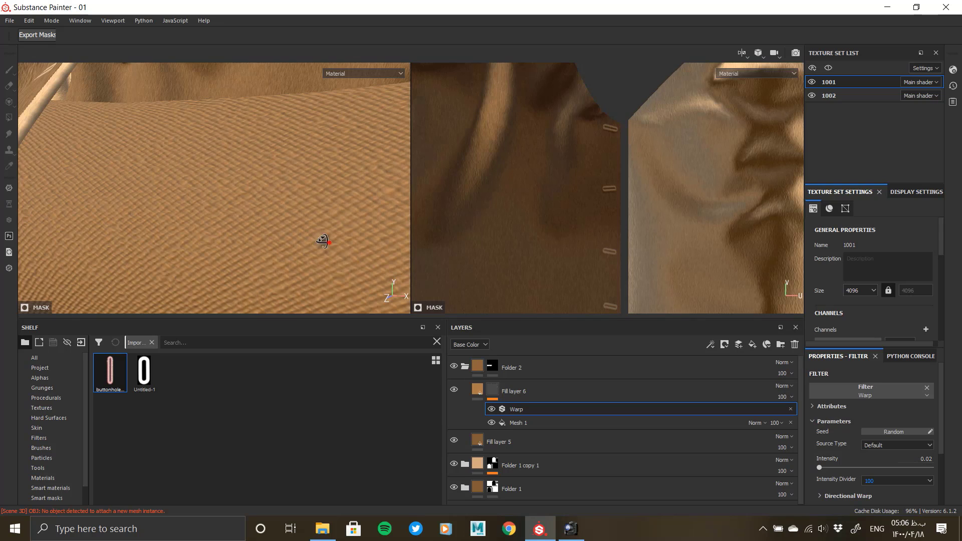
alt+right_drag(324, 241, 206, 123)
alt+drag(206, 123, 233, 153)
alt+middle_drag(232, 148, 312, 247)
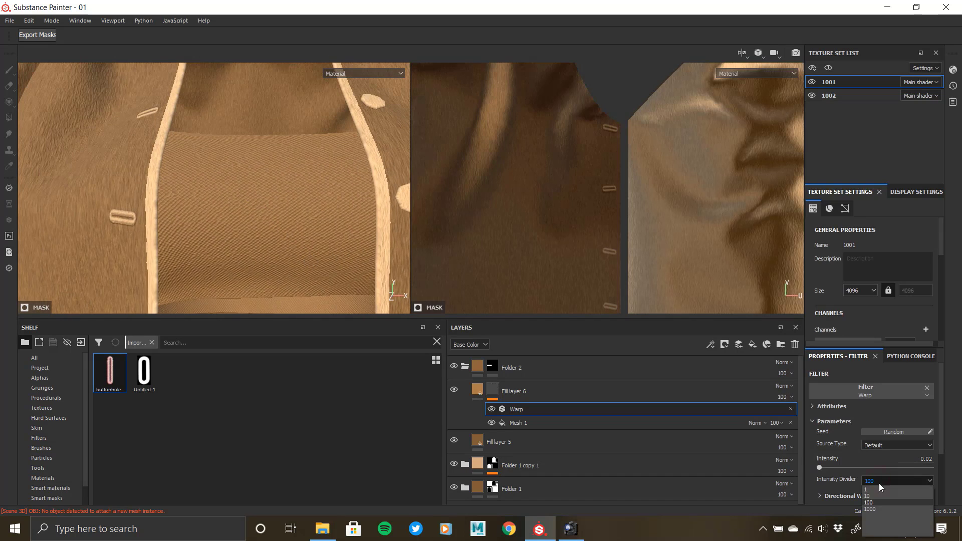
Set the Warp filter's intensity divider to 1000 and its intensity to 0.15, keeping the source type at Default
click(872, 510)
click(895, 447)
click(846, 453)
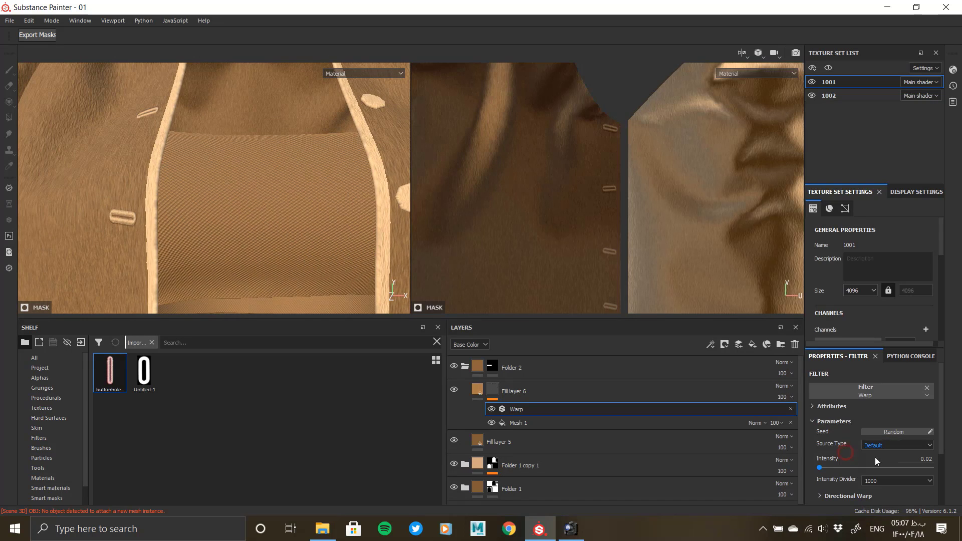
click(907, 455)
text(.15)
key(Return)
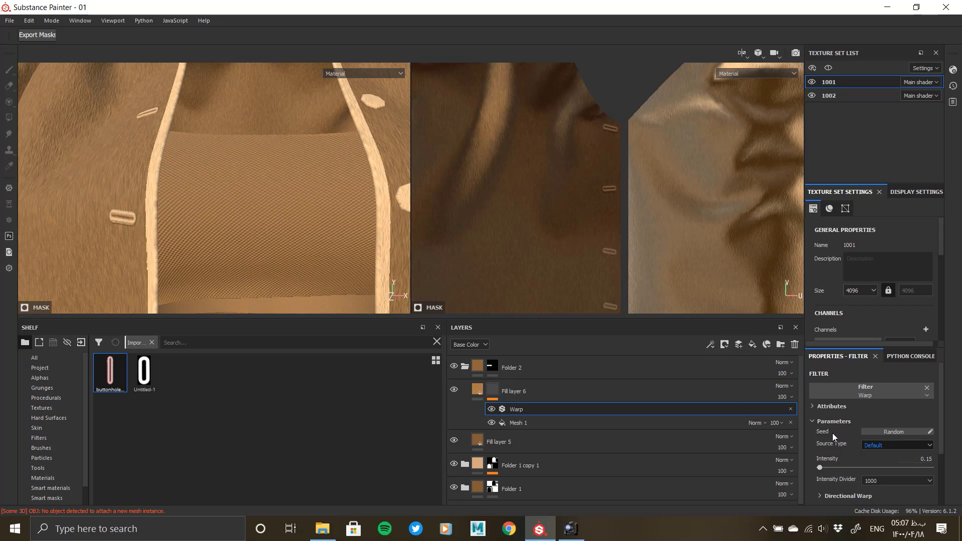
Randomize the Warp filter's seed and check the weave on the inner top
click(894, 432)
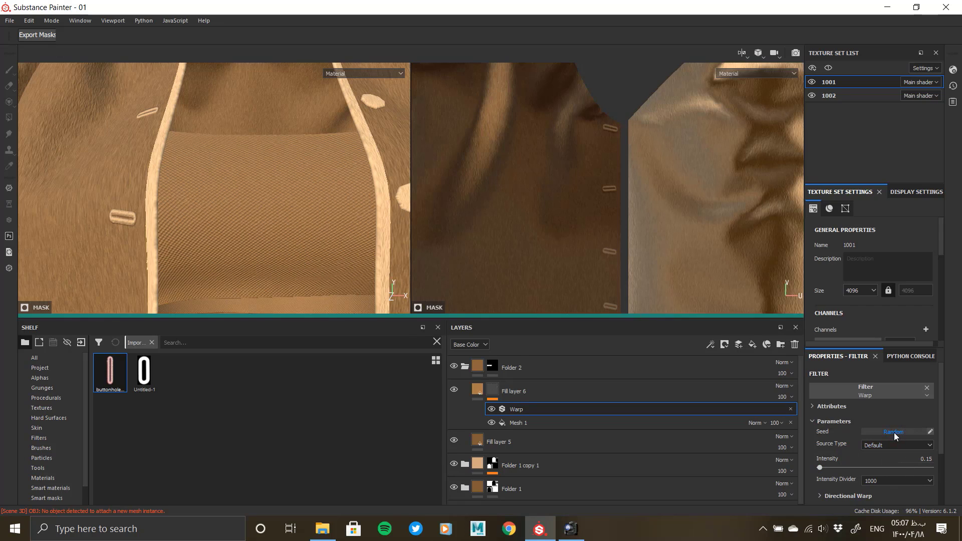
alt+drag(245, 181, 261, 184)
alt+right_drag(216, 169, 260, 223)
alt+drag(259, 223, 279, 244)
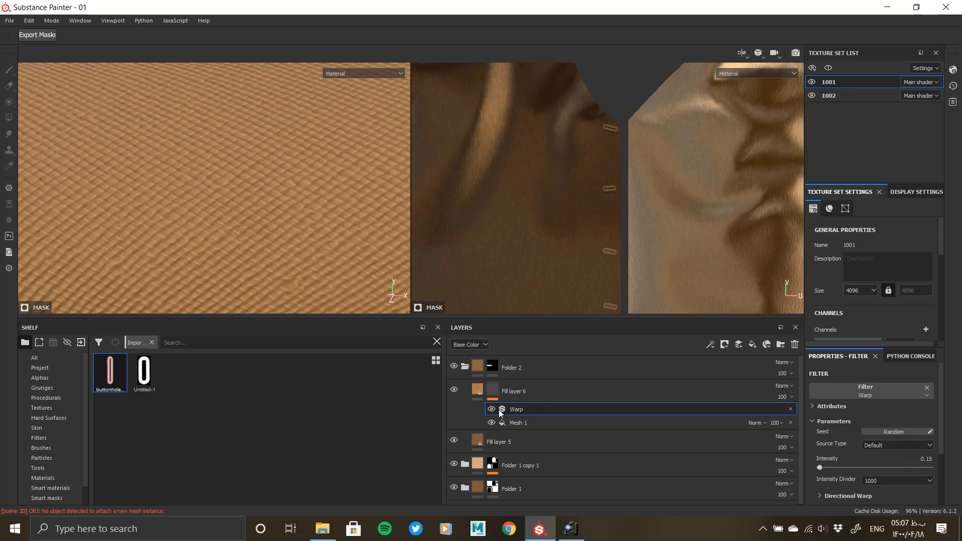
Darken Fill layer 6's base color, finishing with the brown sampled from Fill layer 5
click(479, 391)
alt+right_drag(288, 226, 40, 145)
alt+middle_drag(76, 145, 160, 131)
alt+drag(159, 130, 326, 201)
click(884, 456)
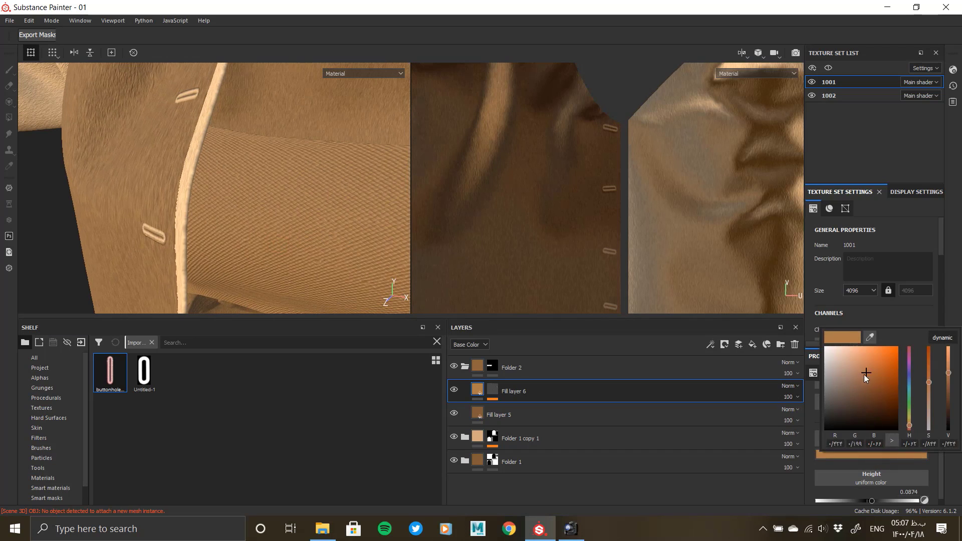
mouse_move(864, 374)
mouse_down()
mouse_move(865, 344)
mouse_move(865, 384)
mouse_up()
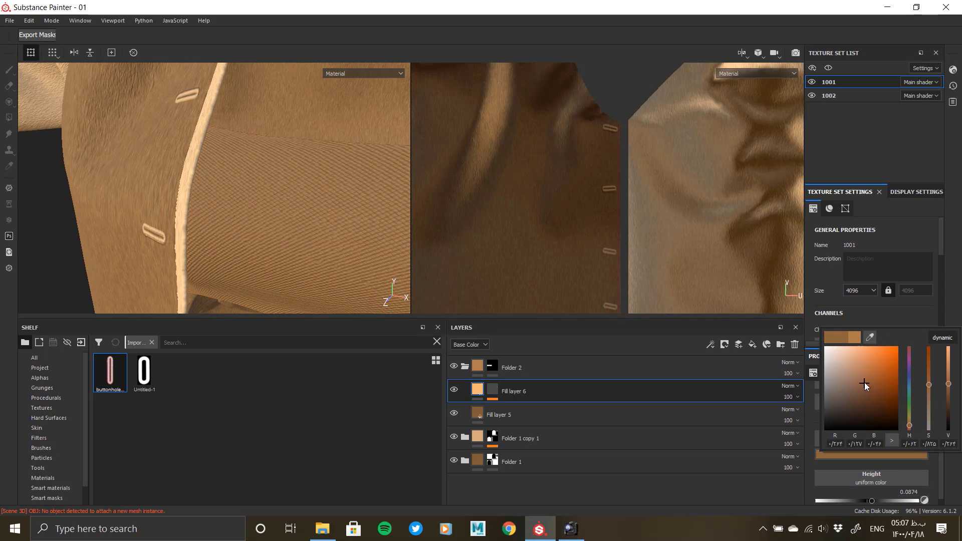
click(870, 337)
click(478, 411)
Lighten Fill layer 5's brown base color slightly
click(478, 411)
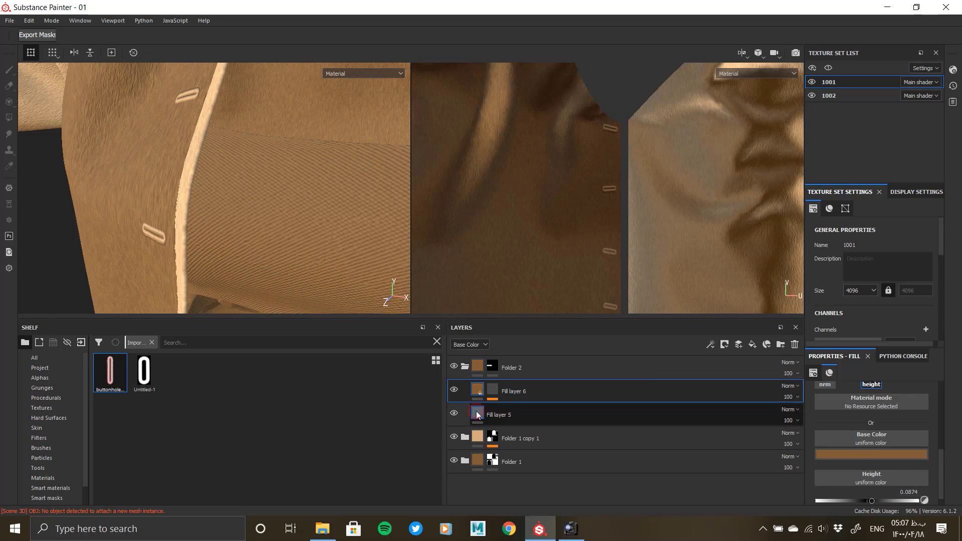
click(883, 456)
drag(949, 387, 950, 381)
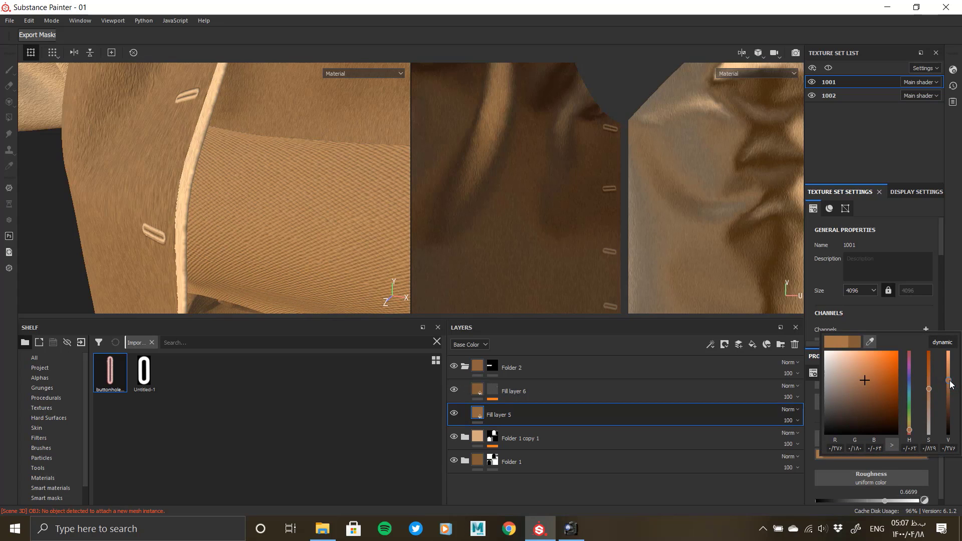
alt+drag(297, 242, 278, 275)
scroll(277, 275, up, 4)
Set the base colors of Fill layer 6 and Fill layer 5 to the brown sampled from Folder 1
click(478, 390)
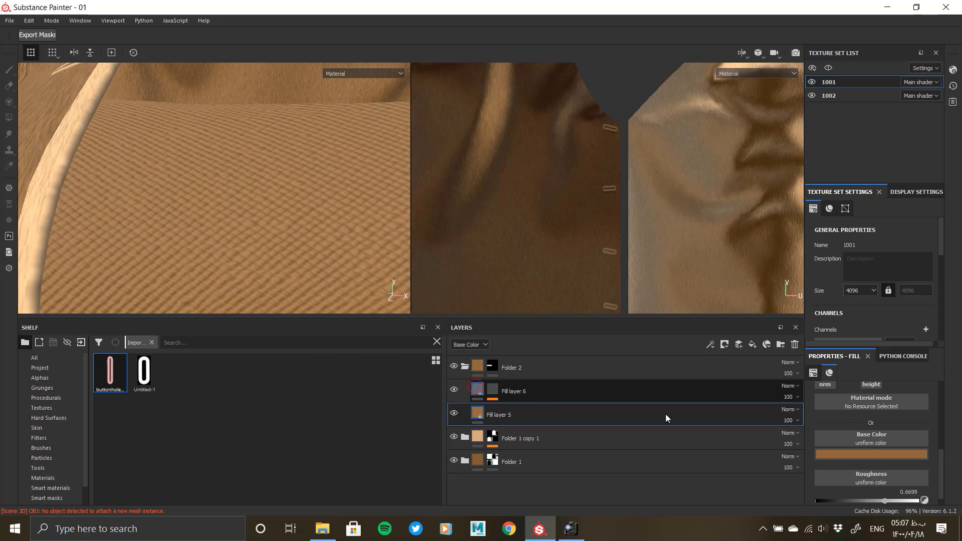
click(892, 452)
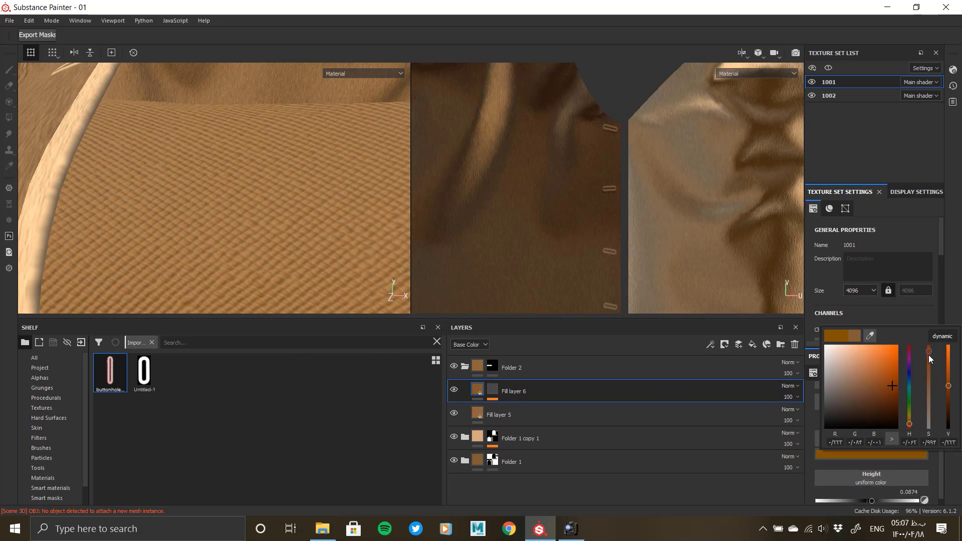
drag(928, 355, 933, 384)
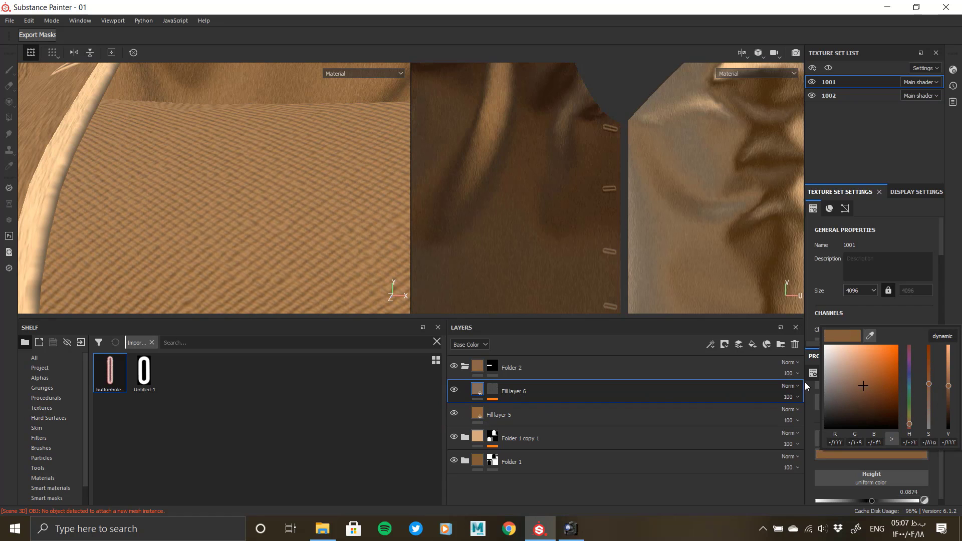
drag(870, 336, 477, 459)
click(479, 414)
click(879, 455)
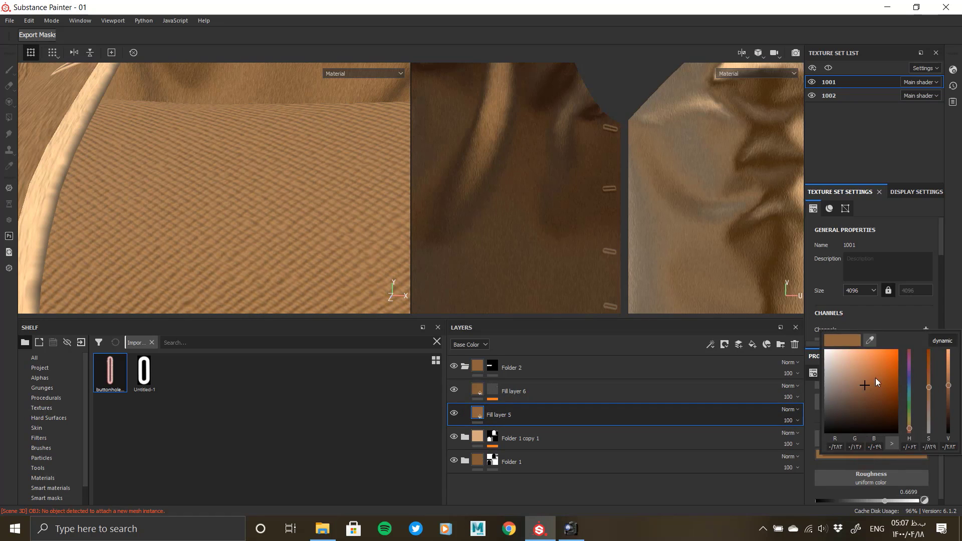
drag(870, 340, 478, 459)
Lighten Fill layer 6's base color by raising the brown's value while keeping its hue and saturation
click(479, 390)
click(872, 454)
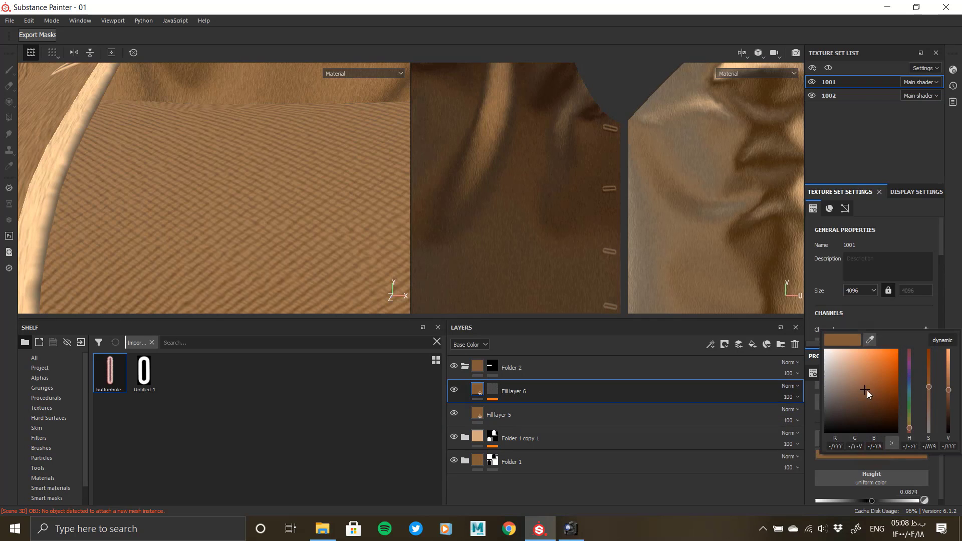
drag(957, 387, 951, 375)
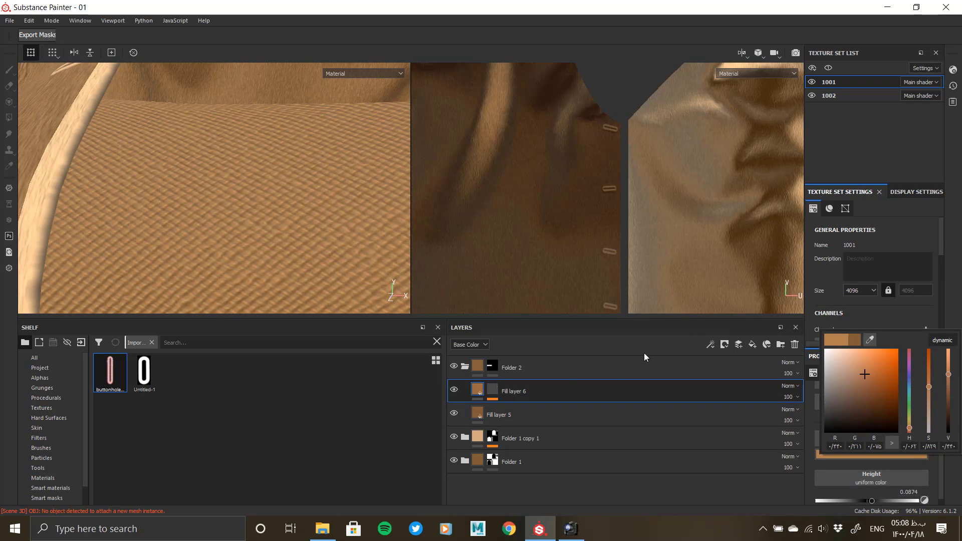
Examine the whole outfit from the jacket and inner top down to the pants' striped cuffs
alt+right_drag(300, 266, 183, 230)
alt+drag(183, 229, 283, 255)
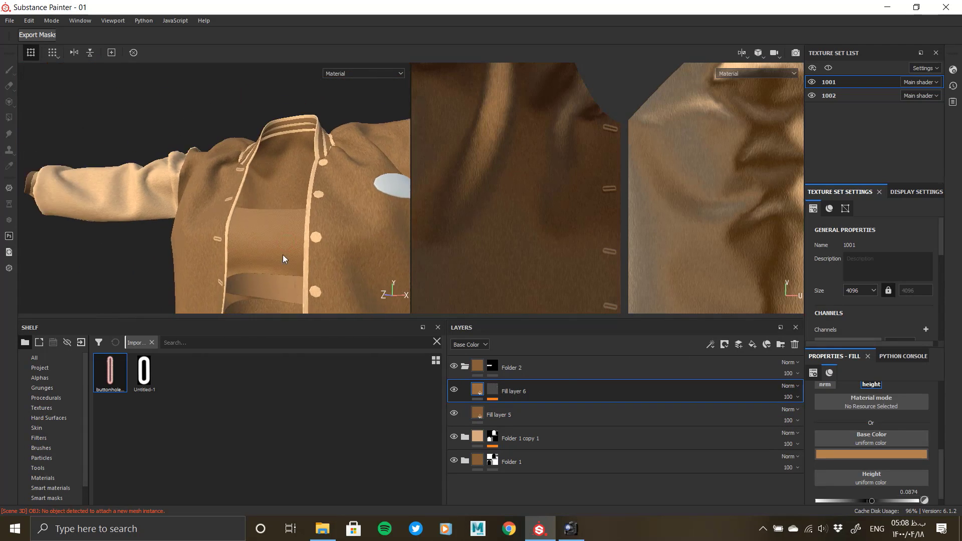
alt+right_drag(283, 255, 202, 216)
alt+middle_drag(203, 217, 193, 135)
alt+drag(256, 231, 219, 213)
alt+middle_drag(284, 100, 279, 206)
alt+right_drag(285, 209, 2, 167)
alt+middle_drag(291, 296, 284, 103)
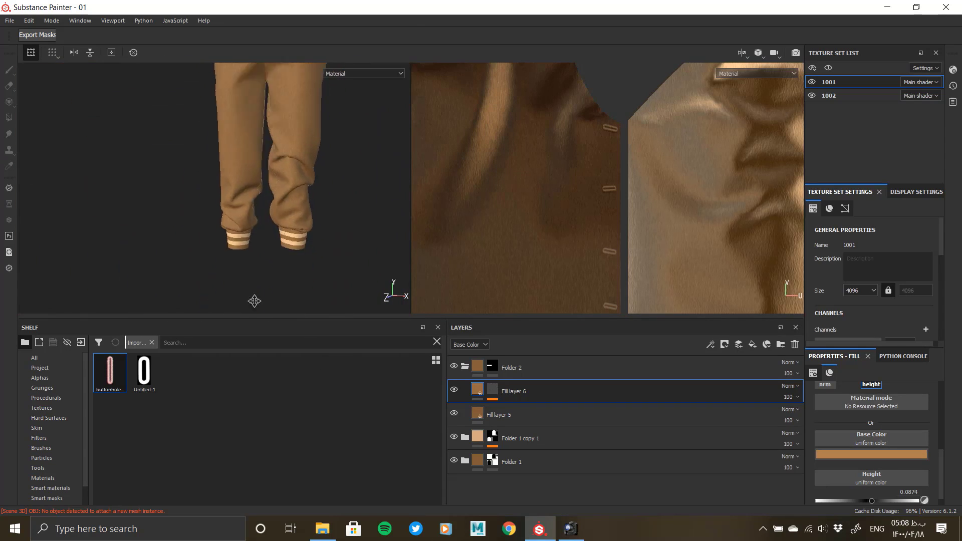
Collapse Folder 2 and create a new folder above it in the layer stack
alt+middle_drag(255, 301, 272, 334)
alt+drag(201, 251, 311, 241)
alt+right_drag(183, 244, 231, 256)
alt+drag(320, 246, 146, 202)
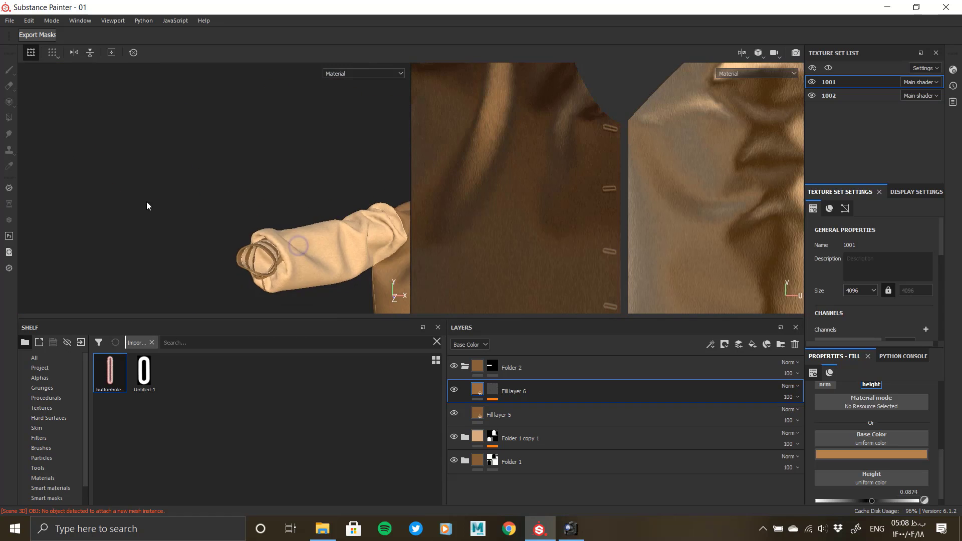
alt+middle_drag(300, 241, 134, 236)
alt+drag(276, 218, 231, 225)
alt+right_drag(226, 226, 301, 271)
click(465, 367)
click(552, 368)
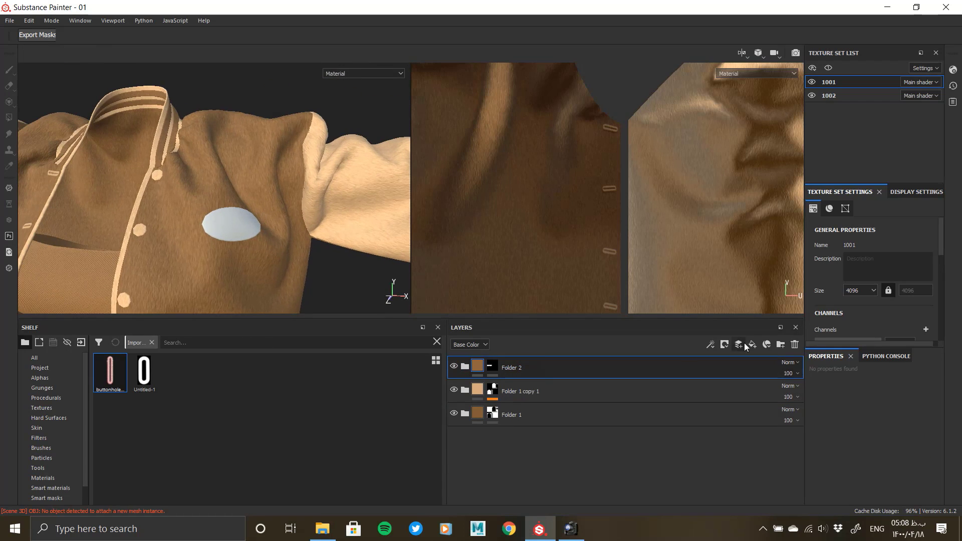
click(782, 345)
Restrict Folder 3 to the jacket's oval chest patch with a black mask and place a new fill layer inside the folder
right_click(476, 368)
click(518, 197)
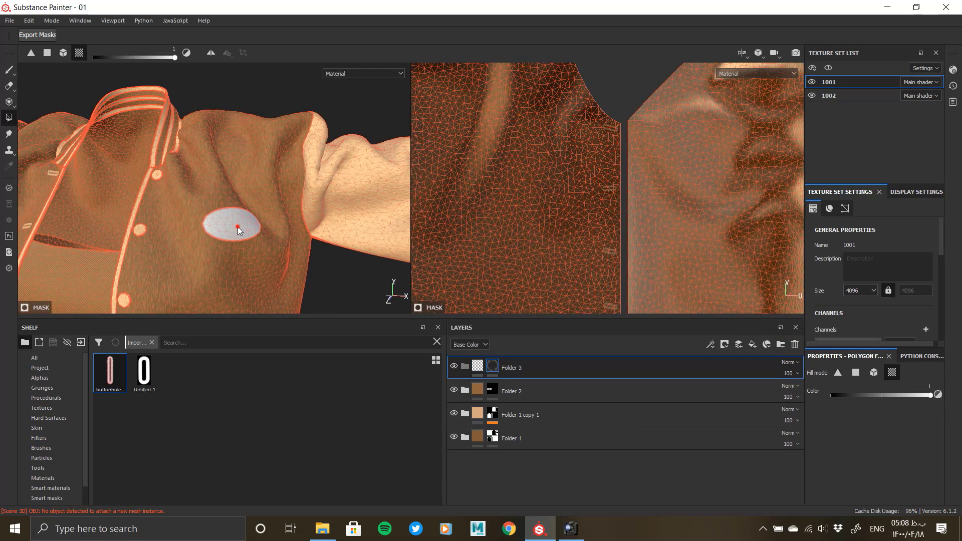
click(238, 227)
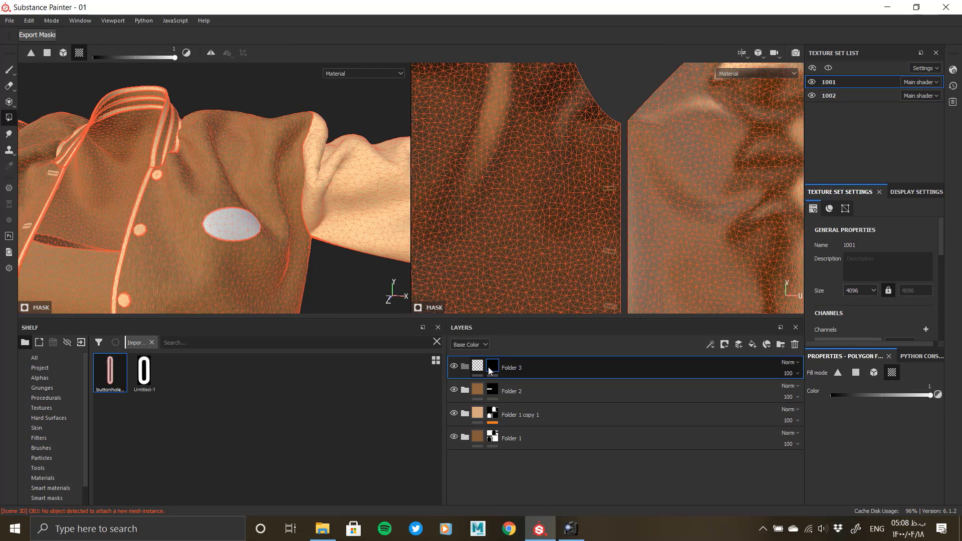
click(479, 367)
drag(495, 370, 499, 390)
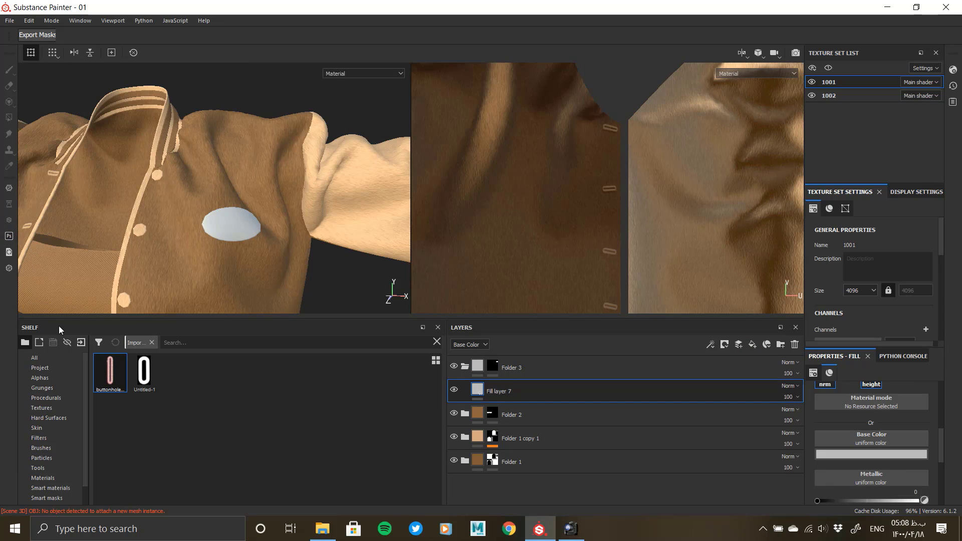
Search the smart materials for "leather" and add Soft_Leather_small_noise above Fill layer 7 in Folder 3
click(214, 345)
text(le)
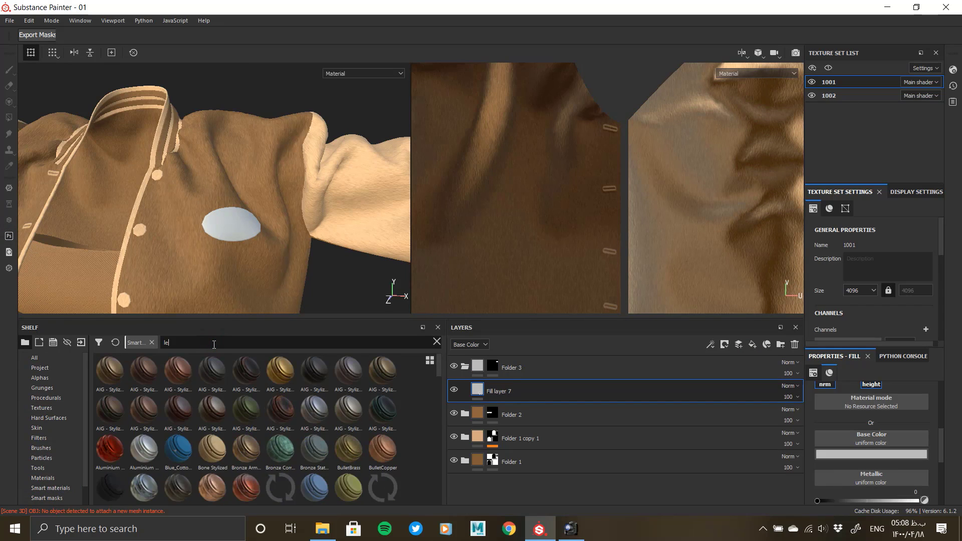
text(ather)
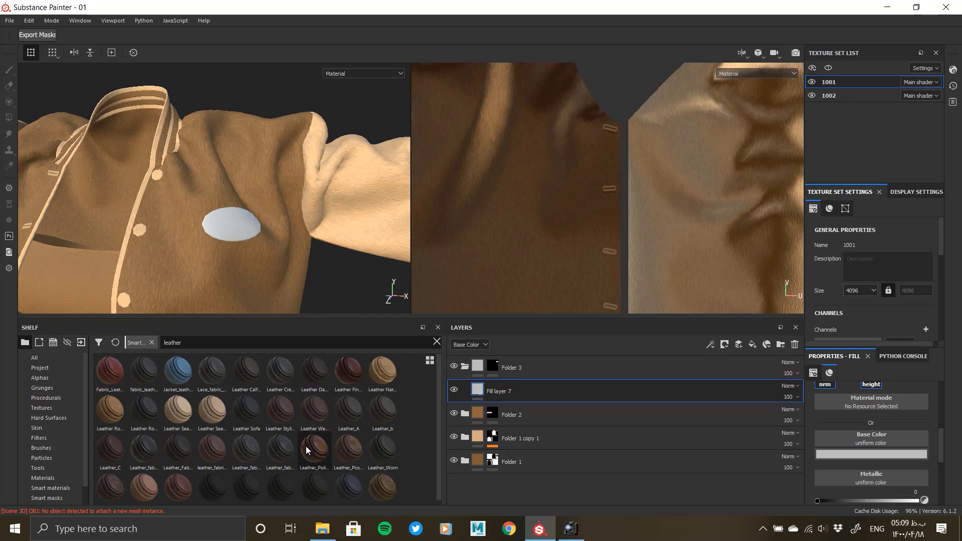
scroll(234, 430, down, 1)
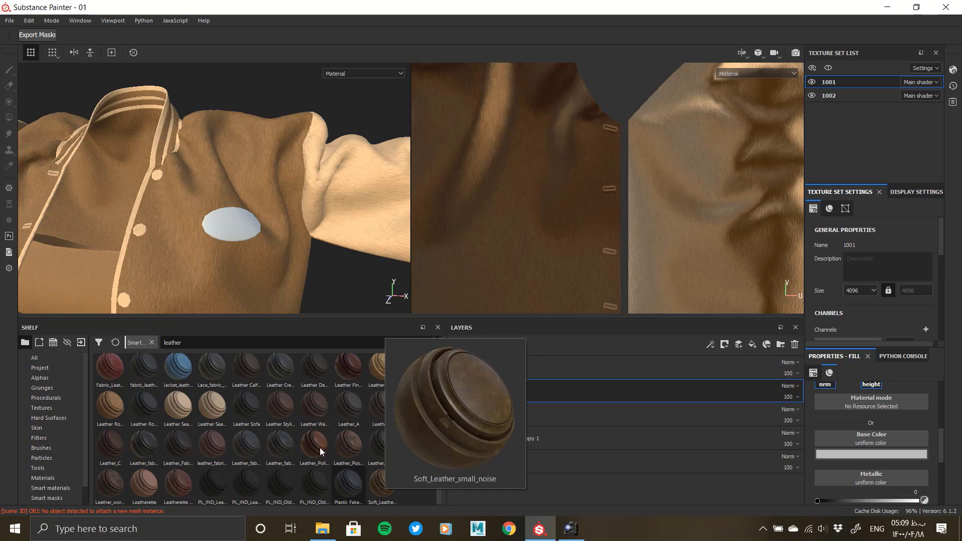
mouse_move(347, 447)
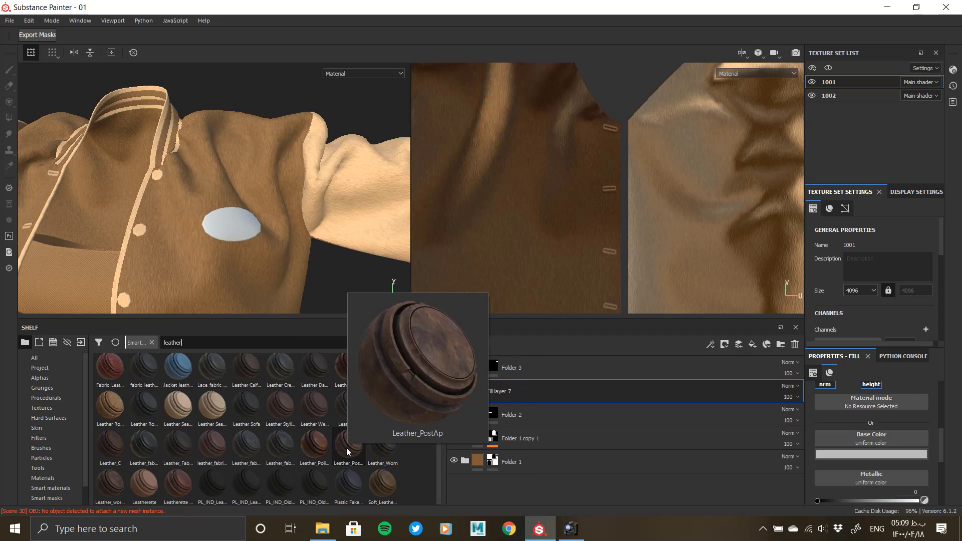
drag(382, 484, 507, 380)
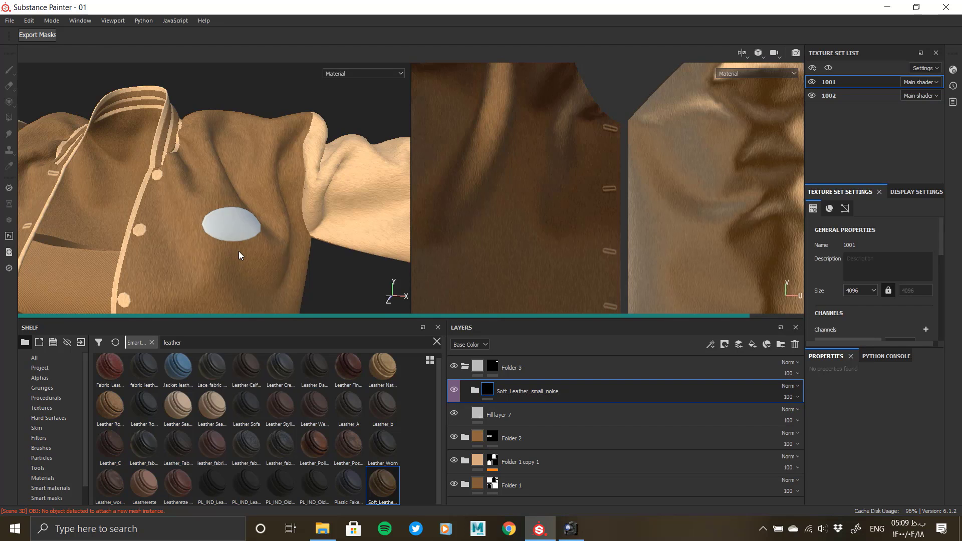
Try Leather_Polish in place of Soft_Leather_small_noise on the oval chest patch
scroll(239, 251, up, 5)
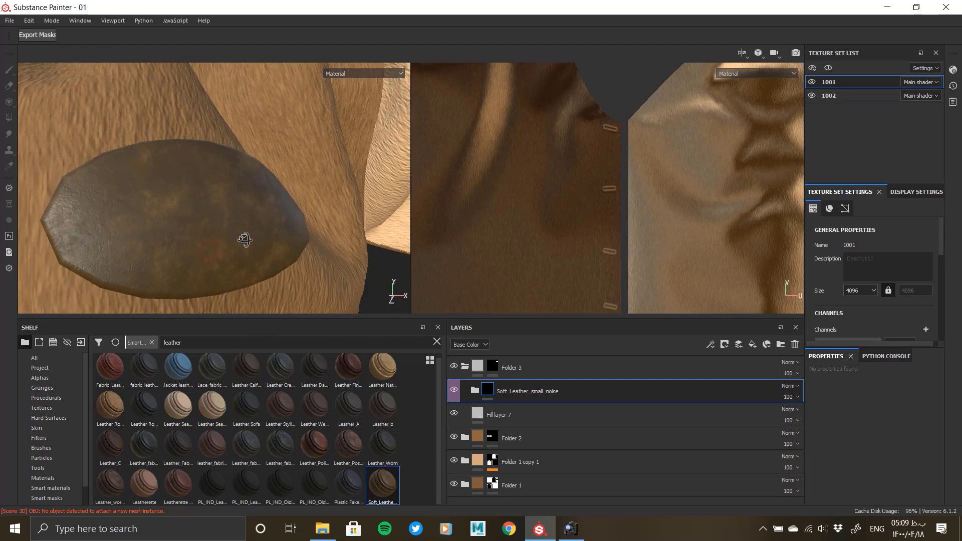
alt+drag(244, 239, 203, 237)
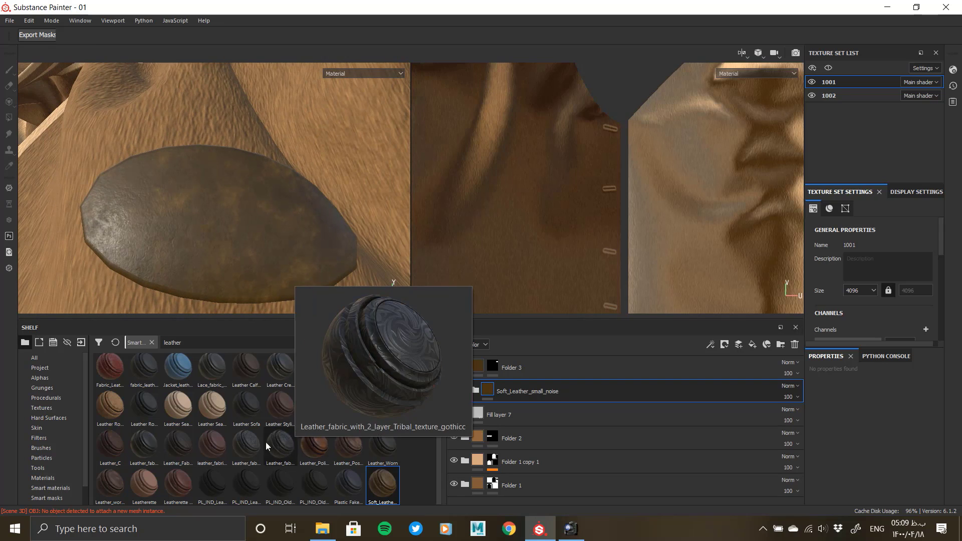
mouse_move(181, 445)
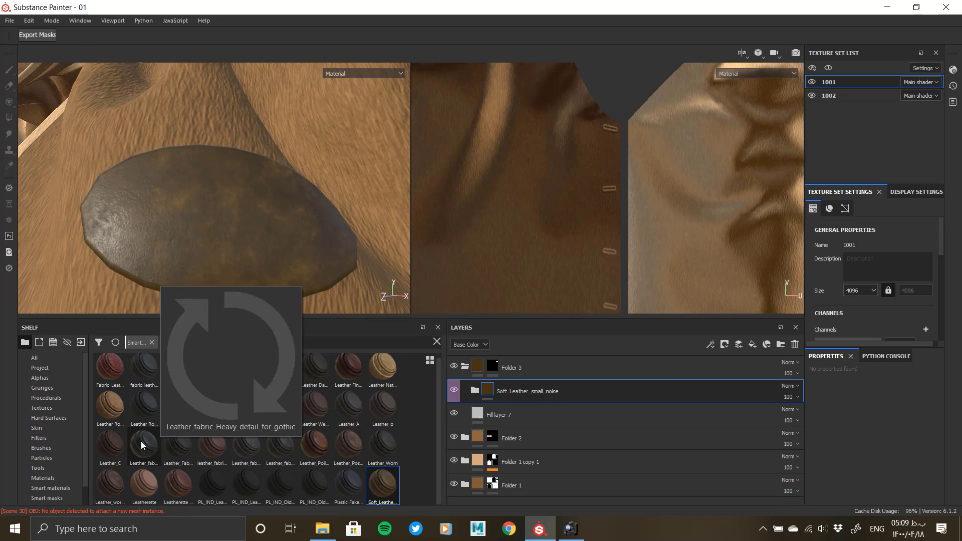
mouse_move(98, 442)
alt+right_drag(316, 194, 288, 228)
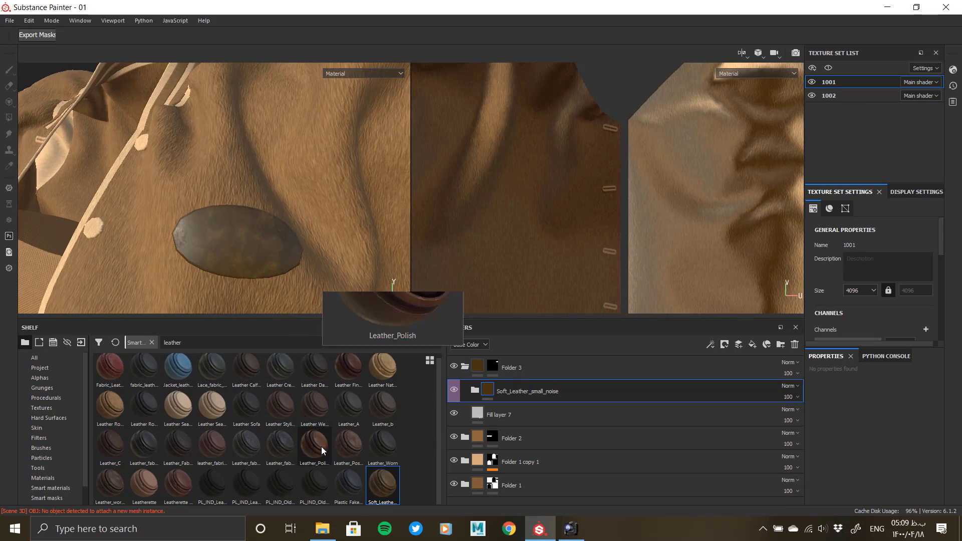
click(797, 346)
drag(304, 441, 511, 383)
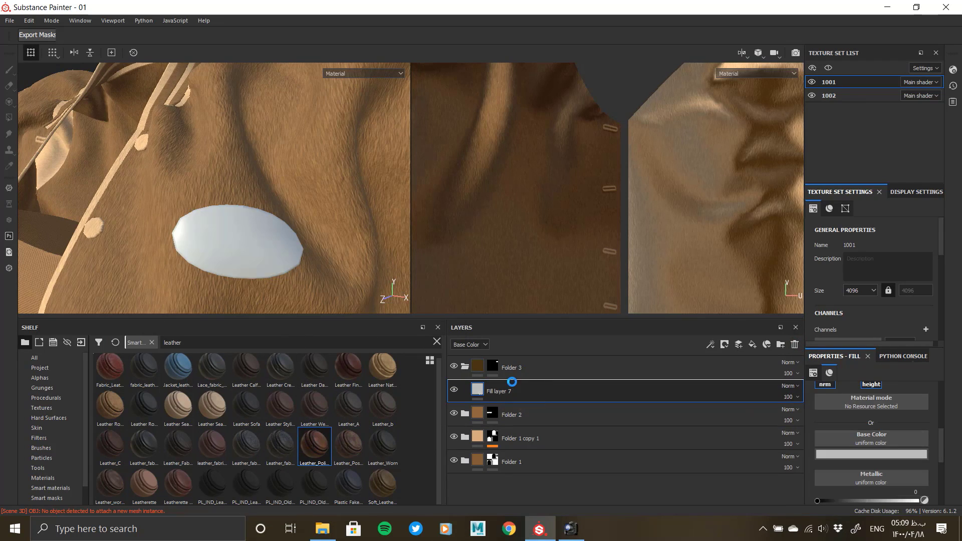
mouse_move(319, 441)
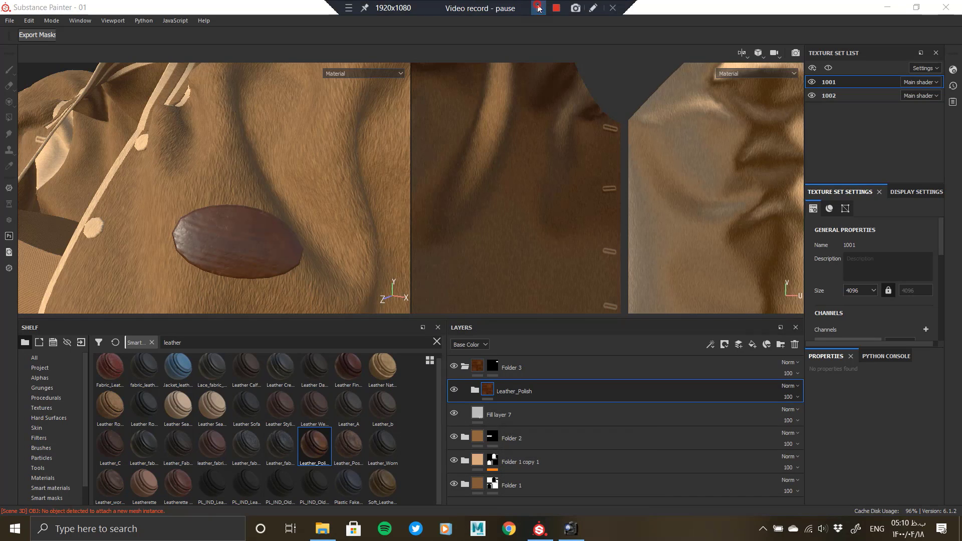
click(539, 7)
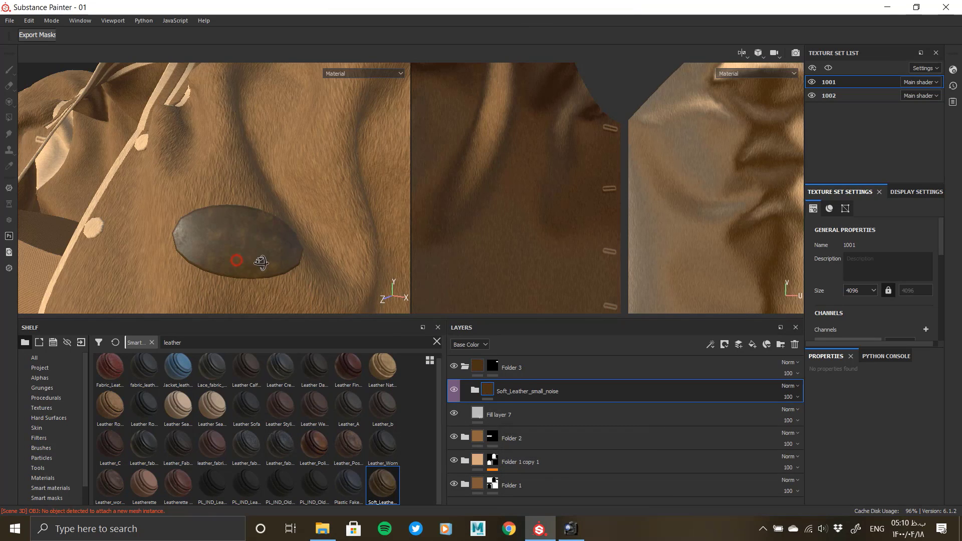
Make the brown base color of Soft_Leather_small_noise's Color layer more saturated and slightly brighter
alt+drag(262, 262, 262, 341)
alt+right_drag(262, 341, 289, 290)
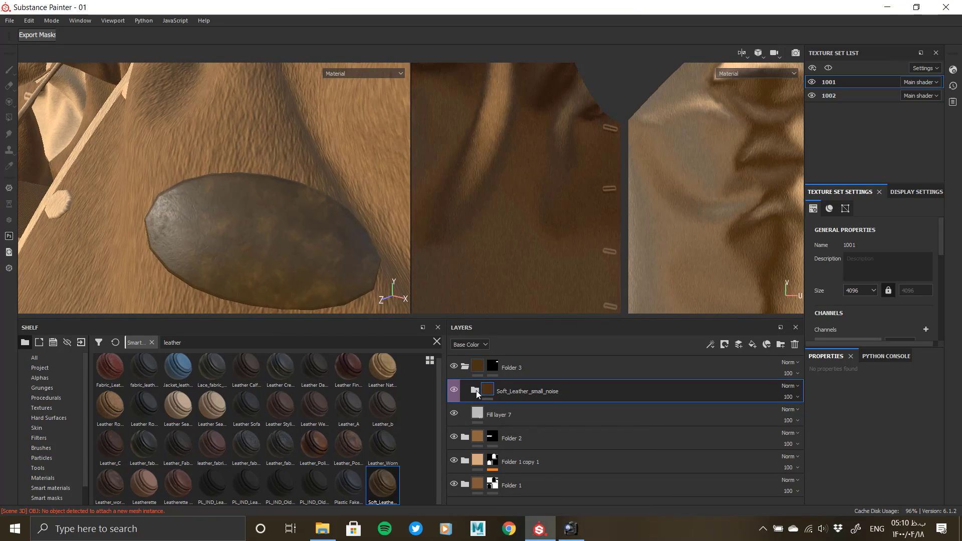
click(475, 390)
scroll(514, 433, down, 1)
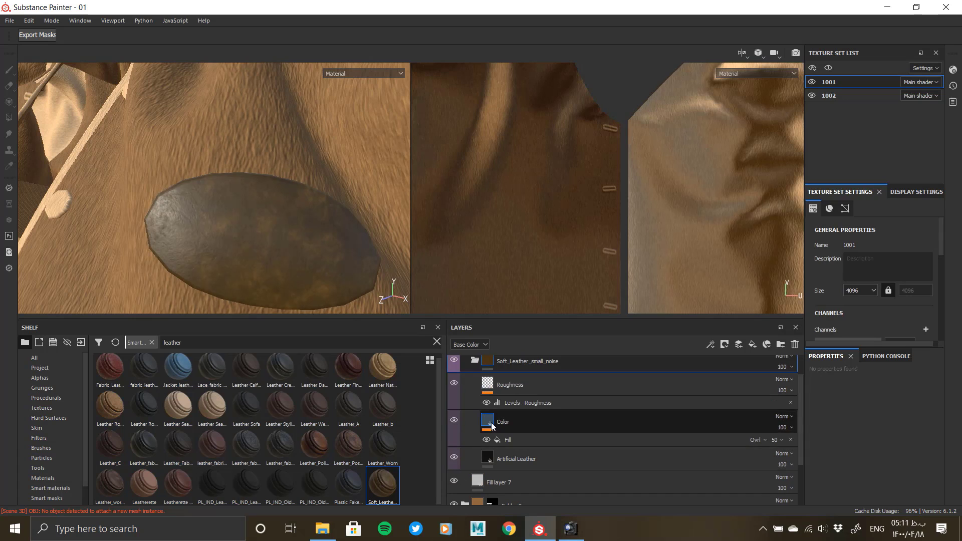
click(514, 426)
click(843, 491)
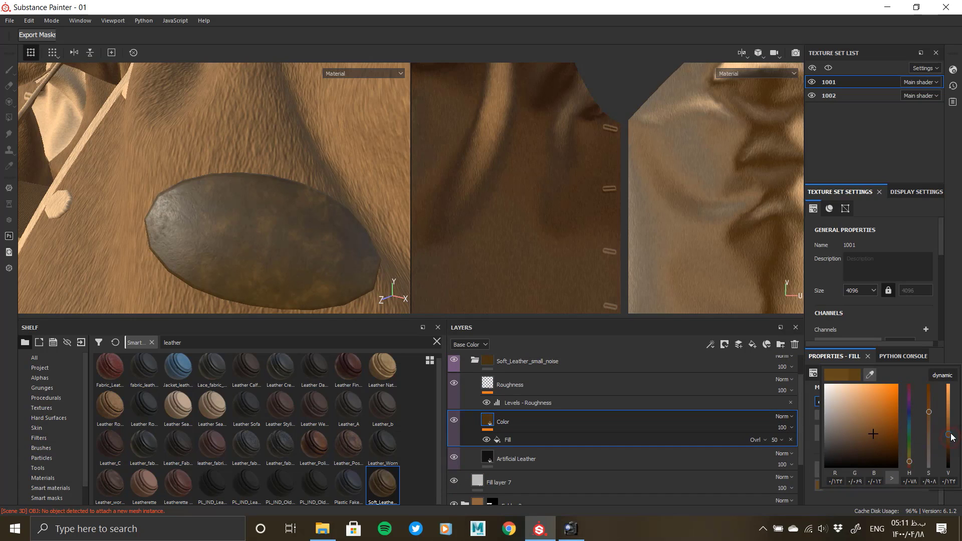
drag(952, 437, 950, 432)
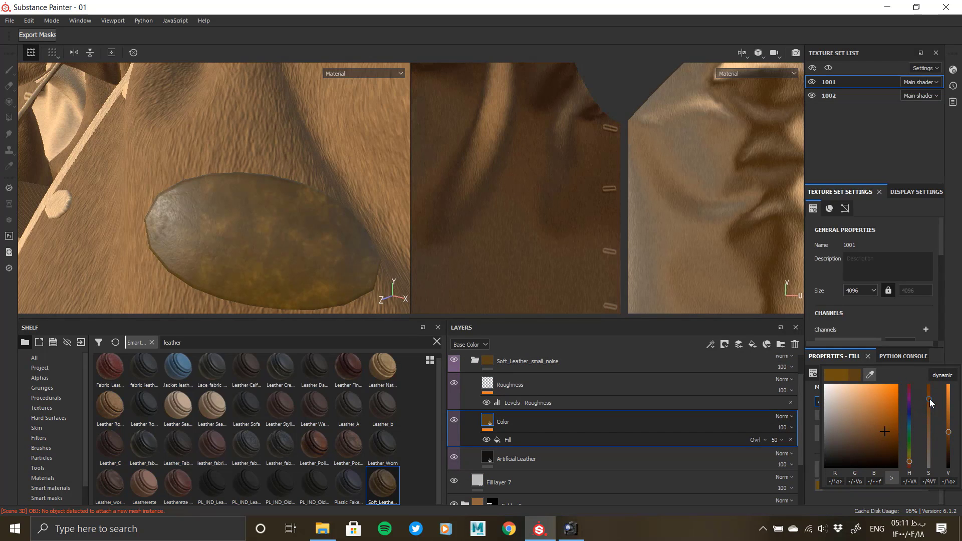
mouse_move(949, 432)
mouse_down()
mouse_move(949, 422)
mouse_move(949, 431)
mouse_up()
Lower the opacity of the Color layer's Clouds 3 overlay fill to 31
click(491, 460)
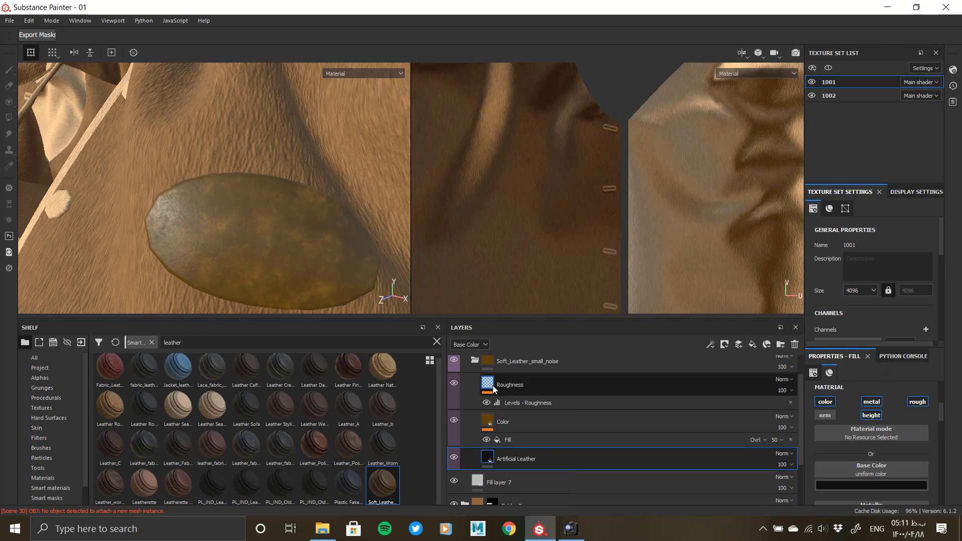
scroll(507, 427, up, 1)
scroll(503, 424, down, 2)
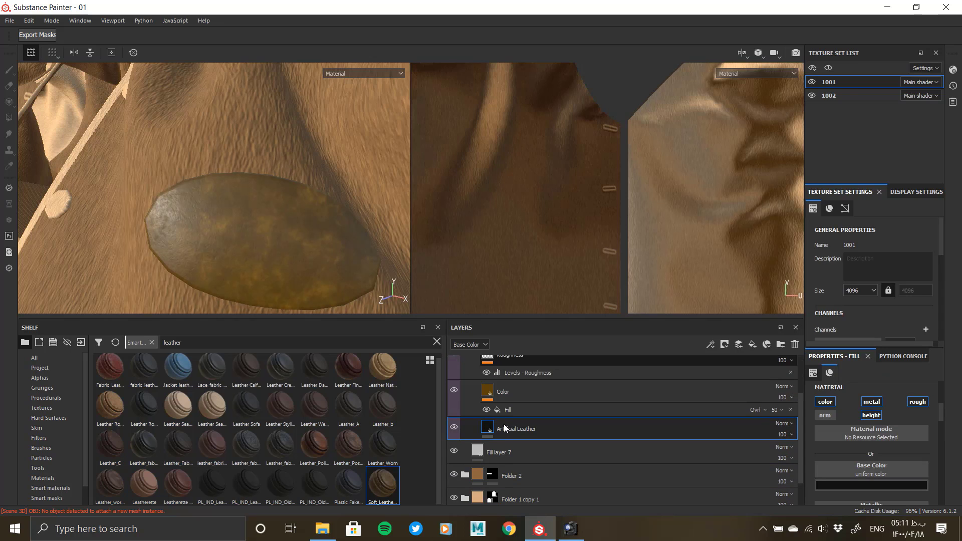
click(511, 411)
scroll(865, 472, down, 5)
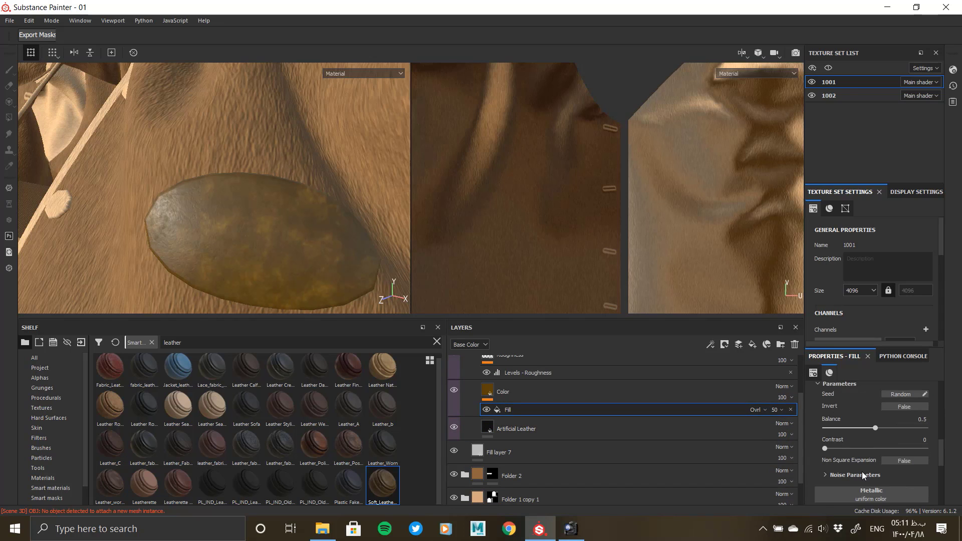
scroll(861, 475, up, 2)
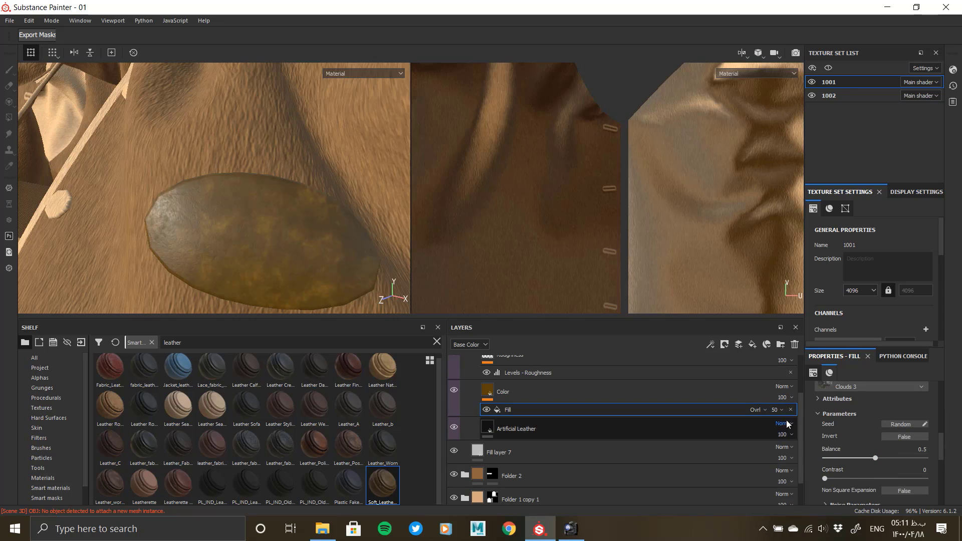
click(775, 410)
drag(790, 429, 785, 429)
Examine the leather chest patch against the rest of the outfit from a distance
alt+right_drag(246, 253, 61, 218)
alt+drag(60, 218, 84, 213)
alt+right_drag(83, 213, 55, 213)
alt+middle_drag(253, 301, 262, 163)
mouse_move(262, 163)
alt+mouse_down()
mouse_move(172, 168)
mouse_move(213, 180)
mouse_move(251, 173)
alt+mouse_up()
alt+middle_drag(250, 173, 284, 258)
alt+drag(283, 257, 291, 263)
scroll(523, 432, up, 1)
scroll(523, 430, up, 1)
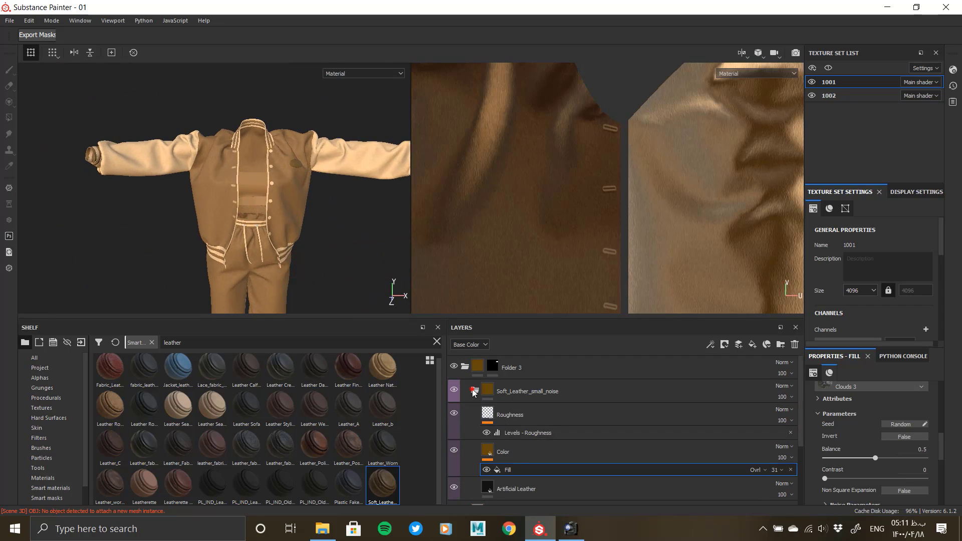
Collapse the Soft_Leather_small_noise group and Folder 3, and switch to texture set 1002
click(475, 391)
mouse_move(346, 233)
alt+mouse_down()
mouse_move(191, 232)
mouse_move(352, 226)
alt+mouse_up()
alt+right_drag(271, 291, 329, 297)
alt+middle_drag(329, 298, 299, 136)
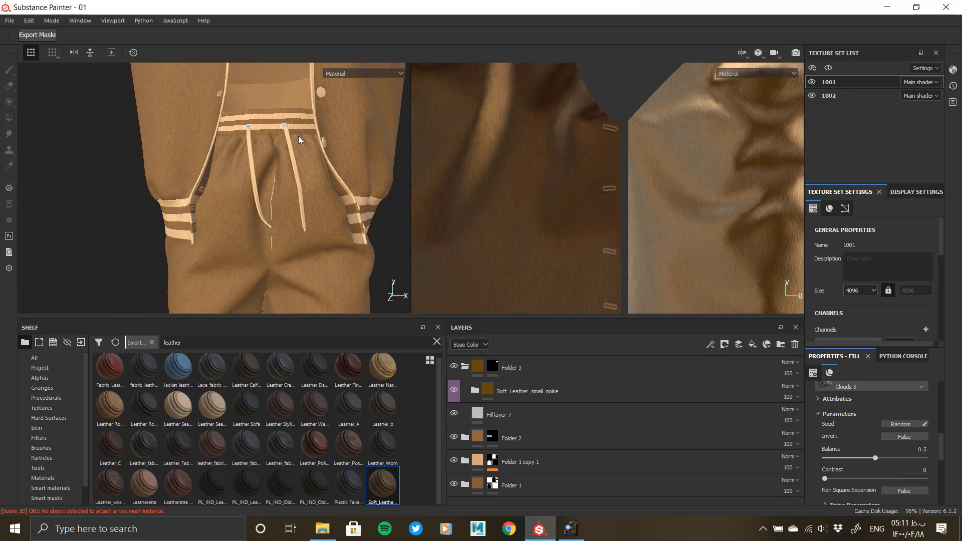
click(465, 367)
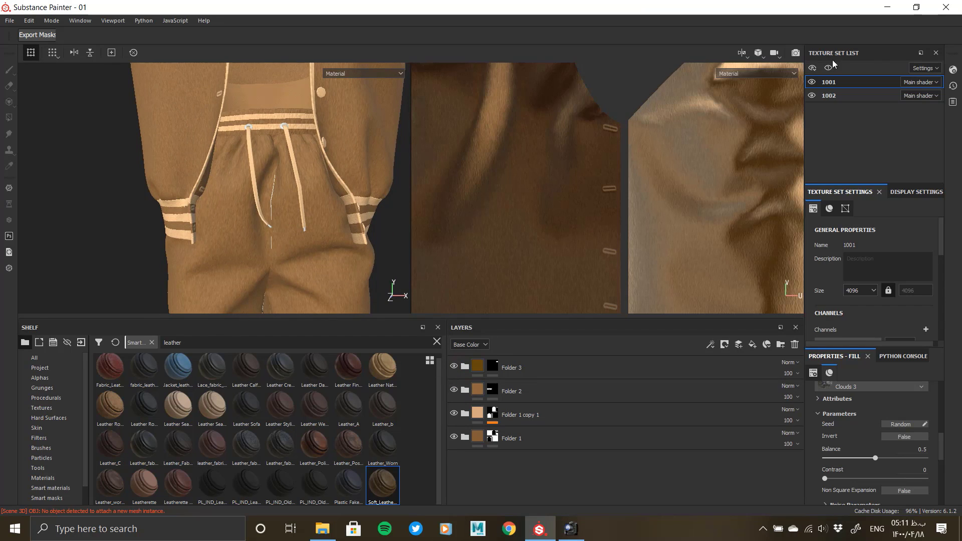
click(832, 96)
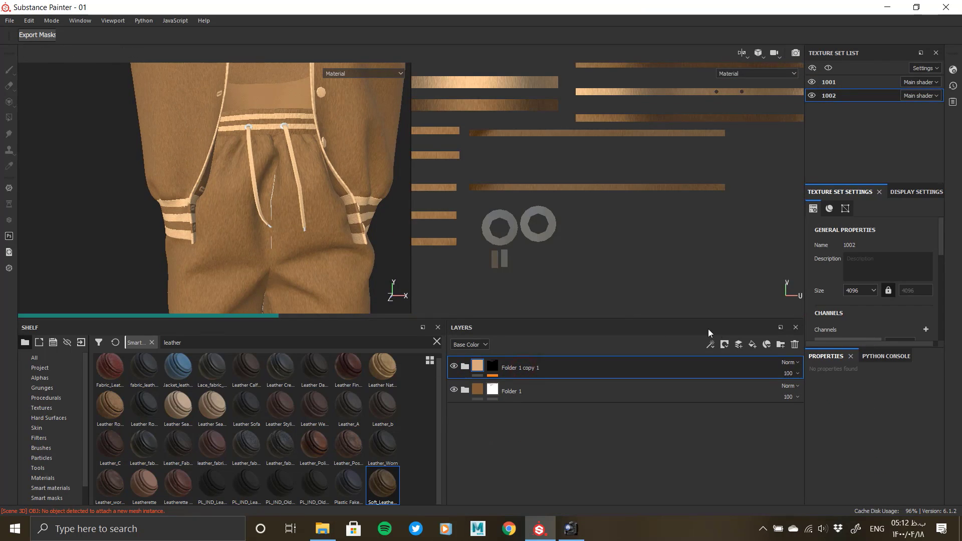
Add a fill layer with a black mask at the top of the stack and set its metallic value to 1
click(753, 344)
right_click(467, 367)
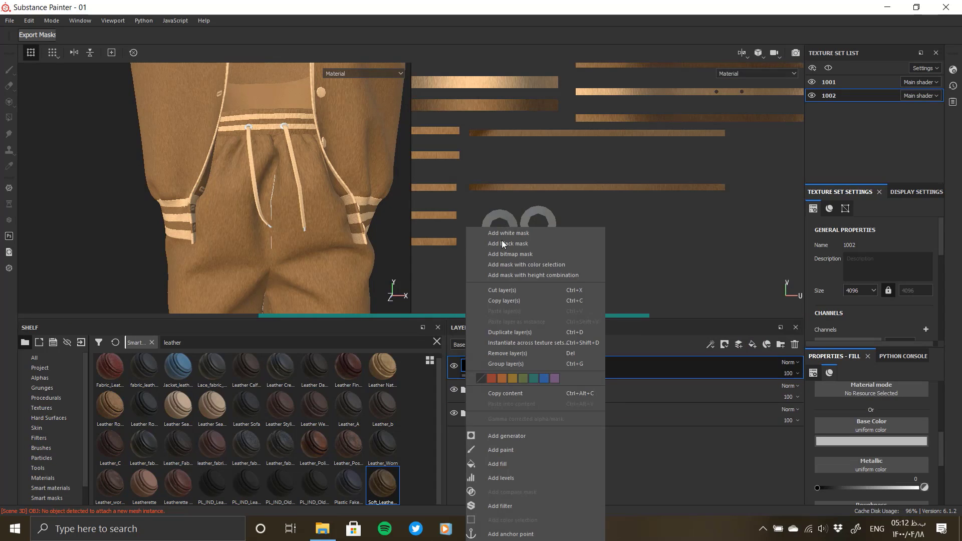
click(494, 242)
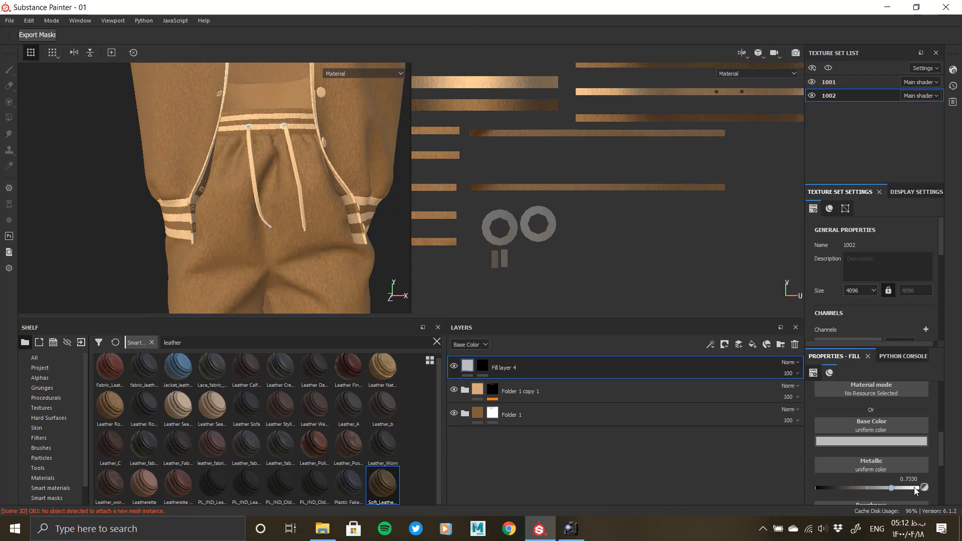
Reveal Fill layer 4 on the two waistband eyelets and both drawstring tips by polygon-filling its mask
click(483, 366)
key(4)
scroll(293, 227, up, 10)
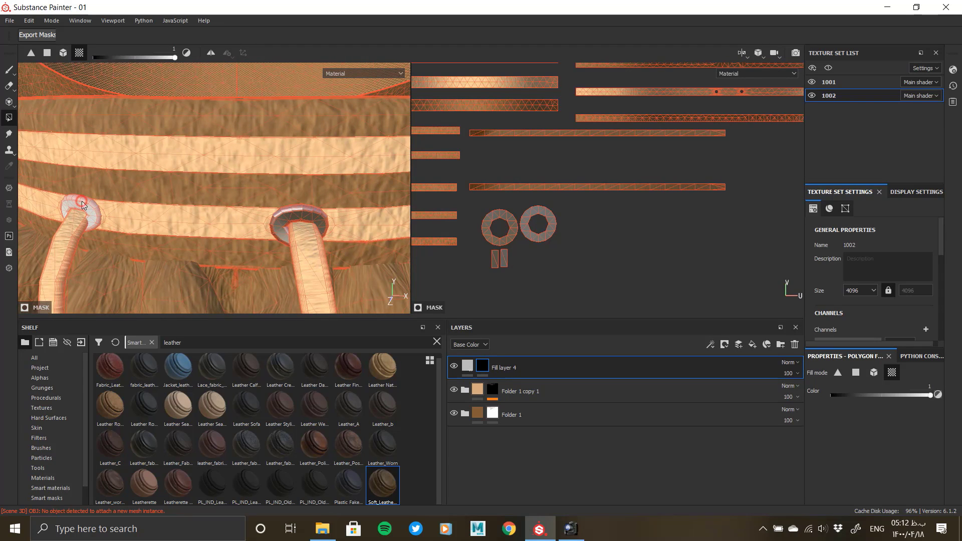
alt+right_drag(215, 190, 205, 48)
alt+middle_drag(275, 300, 269, 224)
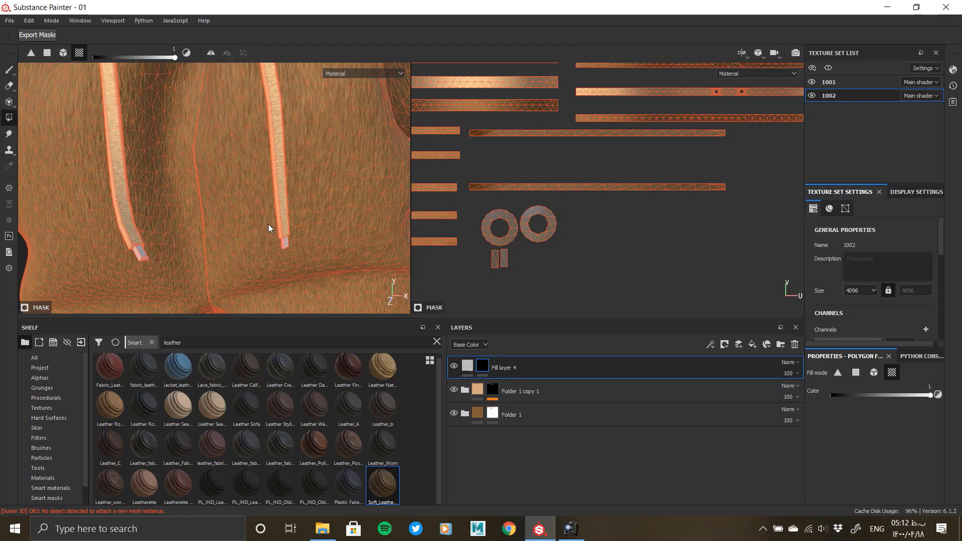
Lighten the base colour of Fill layer 4 to nearly white and set its roughness to 0.1796
click(465, 368)
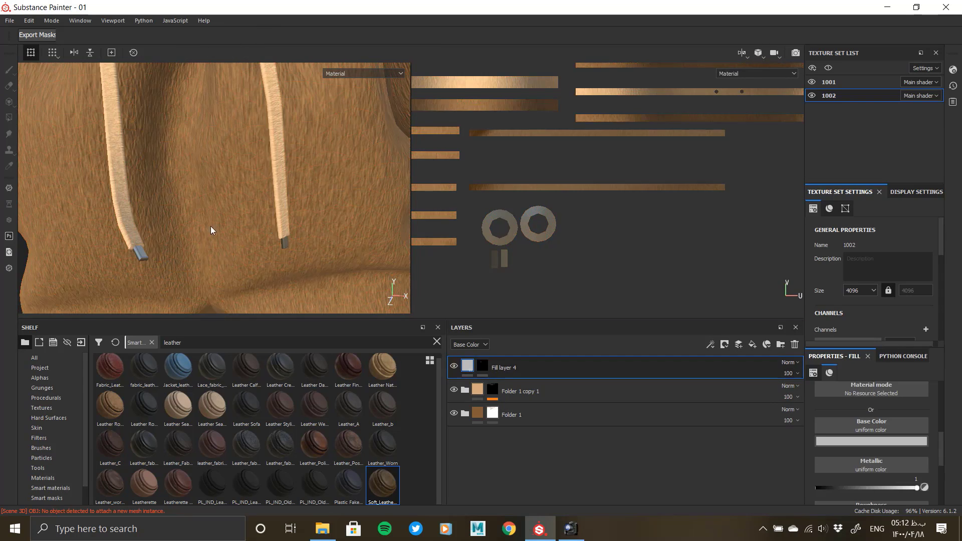
alt+right_drag(213, 231, 200, 136)
alt+middle_drag(200, 136, 206, 219)
alt+right_drag(206, 219, 281, 240)
alt+drag(281, 241, 321, 246)
scroll(871, 467, down, 1)
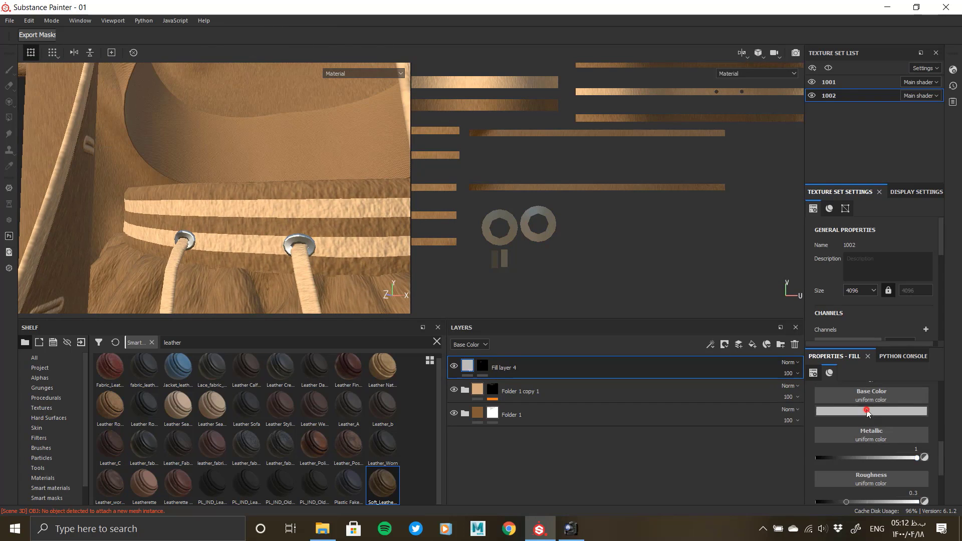
click(873, 411)
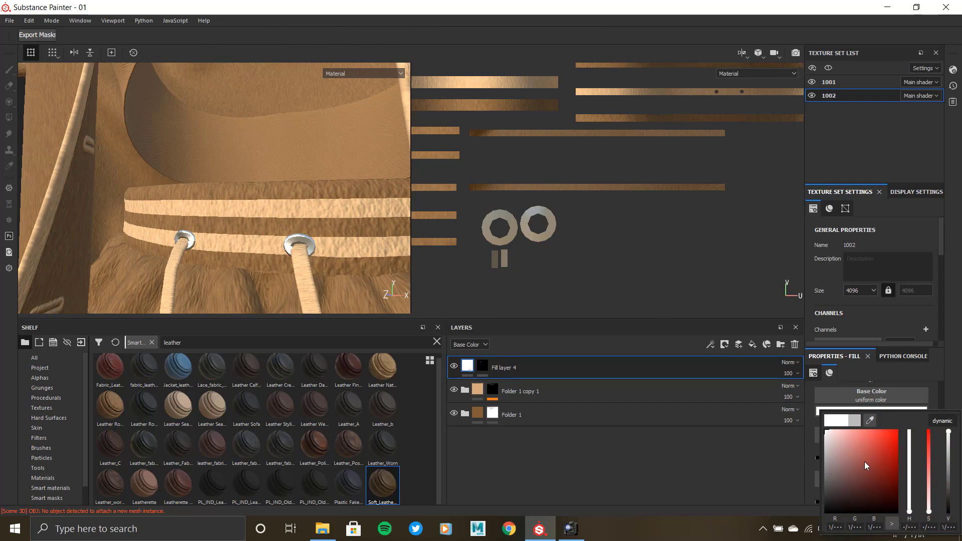
click(808, 397)
scroll(847, 431, down, 2)
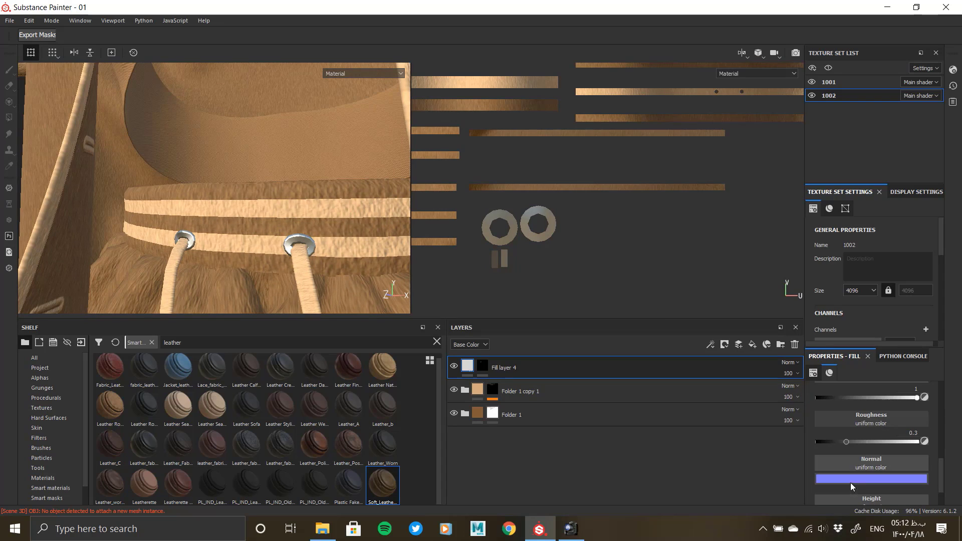
drag(846, 443, 834, 442)
Examine the metal eyelets, the jacket front and the whole textured outfit from several angles
scroll(278, 265, down, 10)
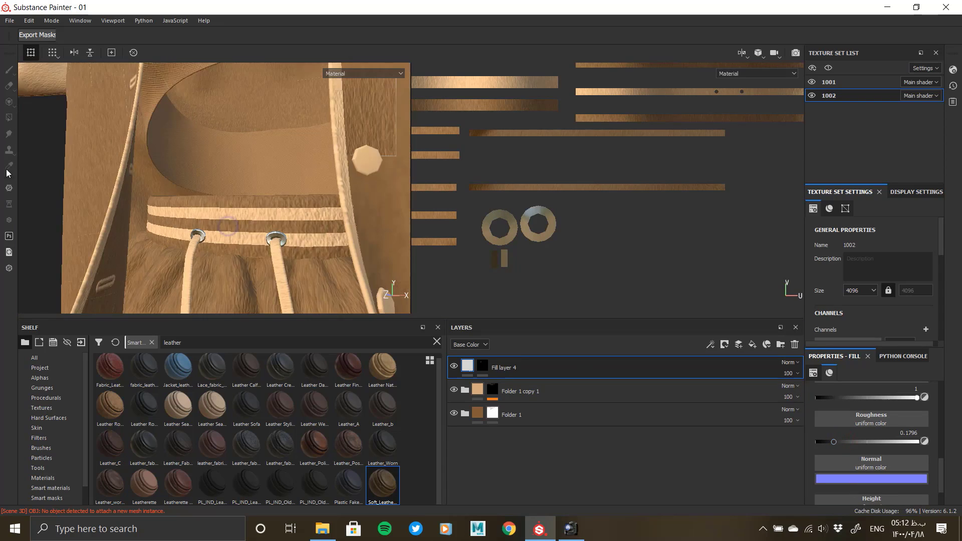
alt+middle_drag(279, 266, 277, 351)
mouse_move(253, 219)
alt+mouse_down()
mouse_move(281, 217)
mouse_move(256, 217)
alt+mouse_up()
mouse_move(361, 212)
alt+mouse_down()
mouse_move(232, 204)
mouse_move(316, 206)
alt+mouse_up()
mouse_move(316, 206)
shift+right_down()
mouse_move(245, 200)
mouse_move(354, 266)
mouse_move(270, 232)
mouse_move(299, 236)
mouse_move(230, 219)
shift+right_up()
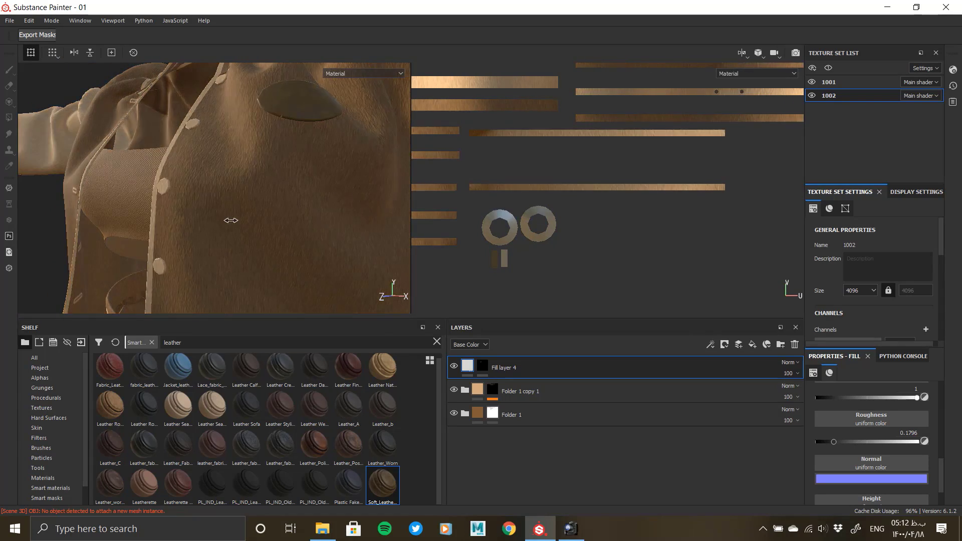
mouse_move(241, 224)
alt+mouse_down()
mouse_move(100, 213)
mouse_move(210, 213)
alt+mouse_up()
mouse_move(211, 213)
shift+right_down()
mouse_move(152, 197)
mouse_move(274, 226)
shift+right_up()
mouse_move(274, 225)
alt+right_down()
mouse_move(247, 223)
mouse_move(261, 227)
alt+right_up()
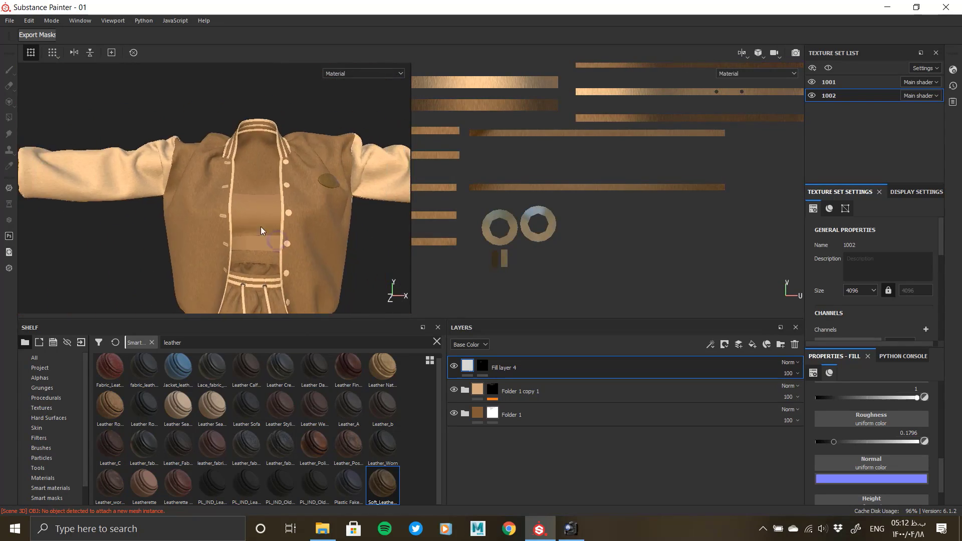
alt+drag(260, 226, 369, 202)
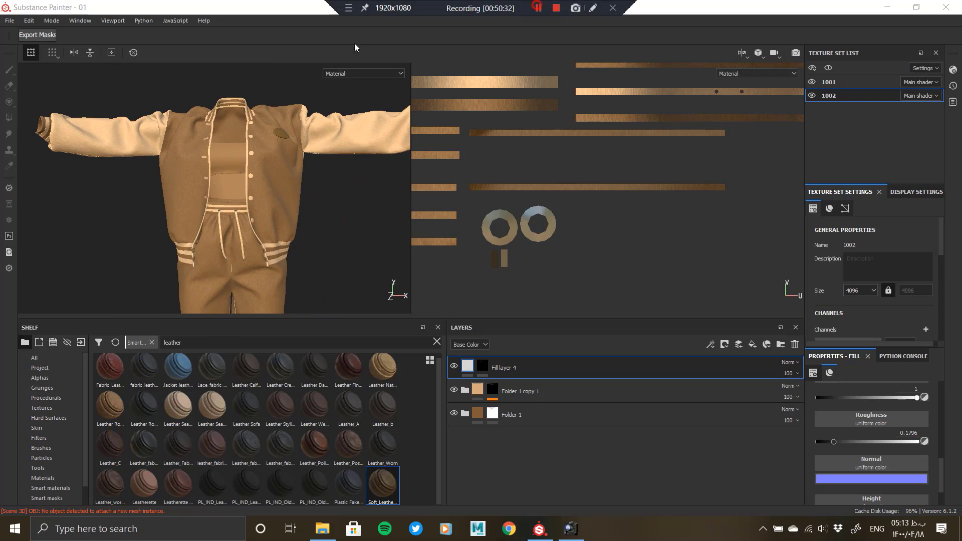
Start a texture export and set its output directory to a new folder named Textures inside Oversized bomber jacket
click(10, 21)
click(44, 197)
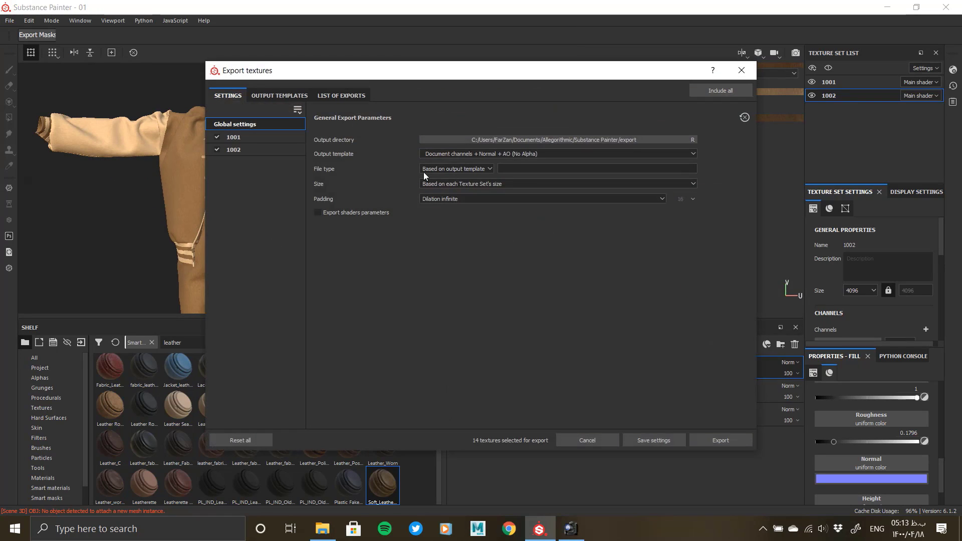
click(426, 143)
click(329, 109)
scroll(256, 226, up, 5)
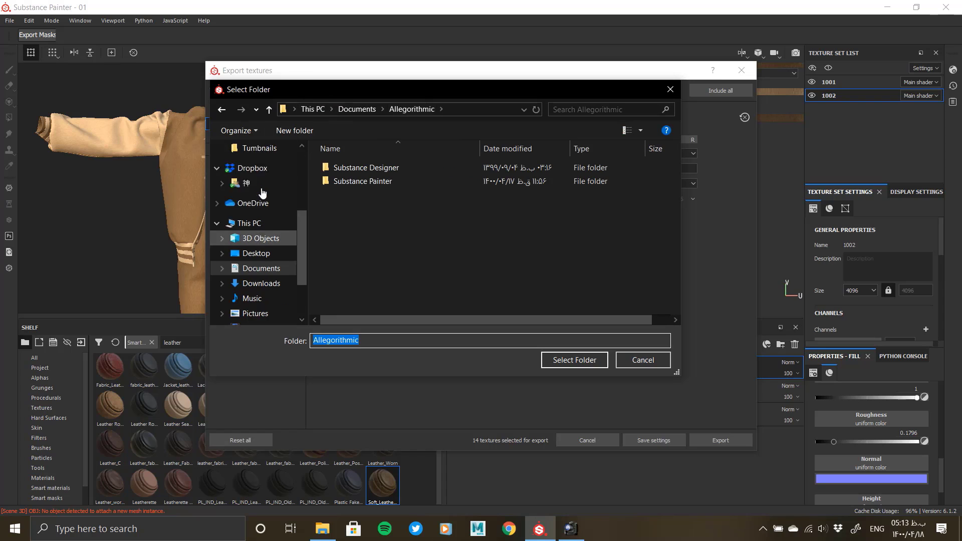
click(270, 178)
right_click(388, 270)
mouse_move(502, 451)
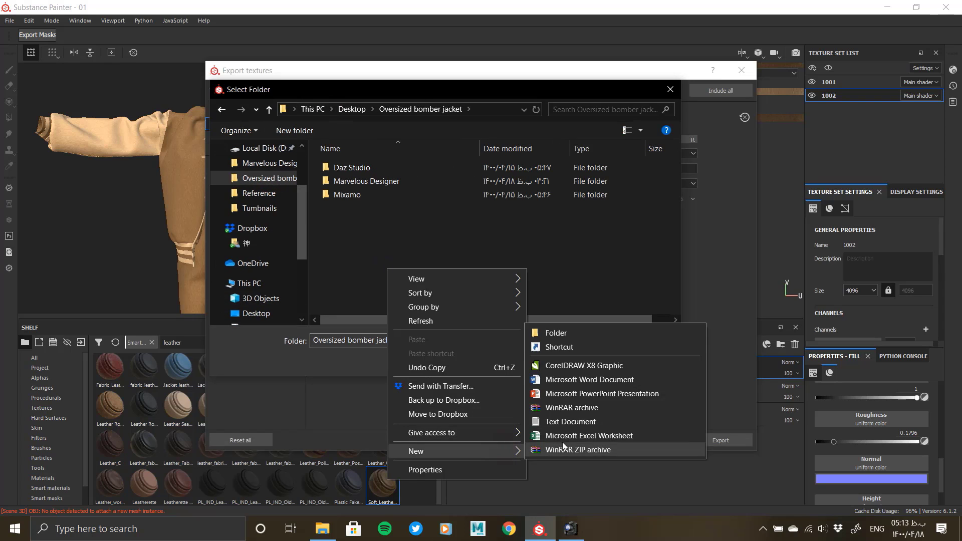
click(557, 332)
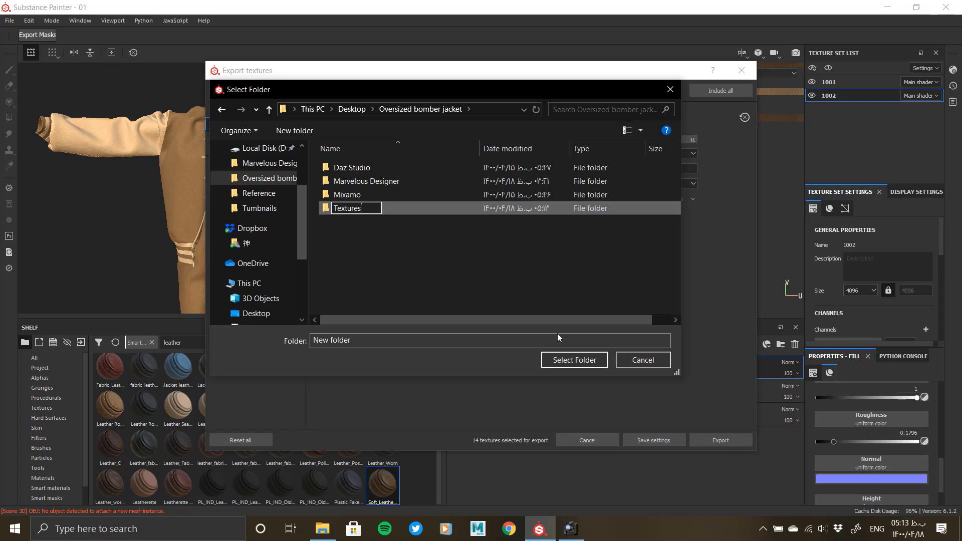
key(Return)
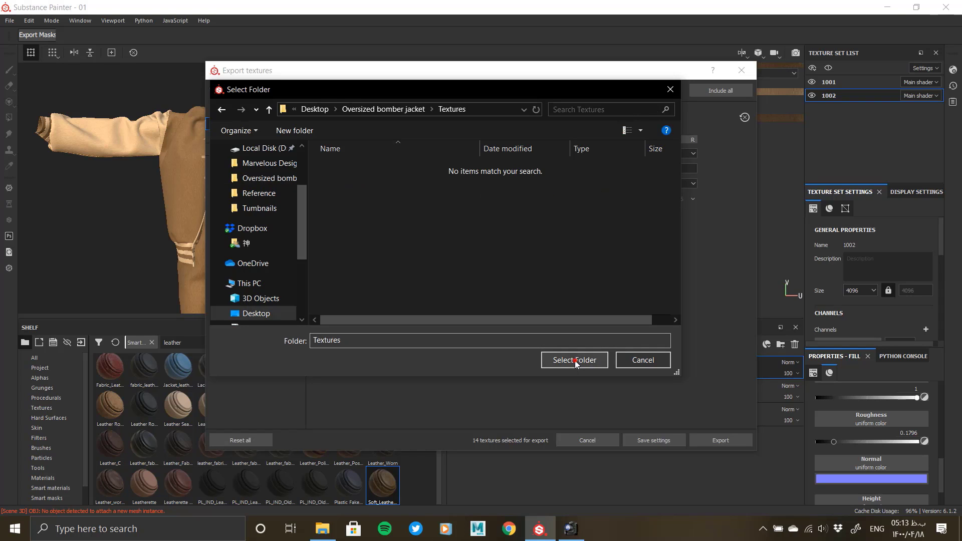
click(555, 358)
Set the export's output template to Arnold (AiStandard), the file type to exr and the size to 4096
click(484, 160)
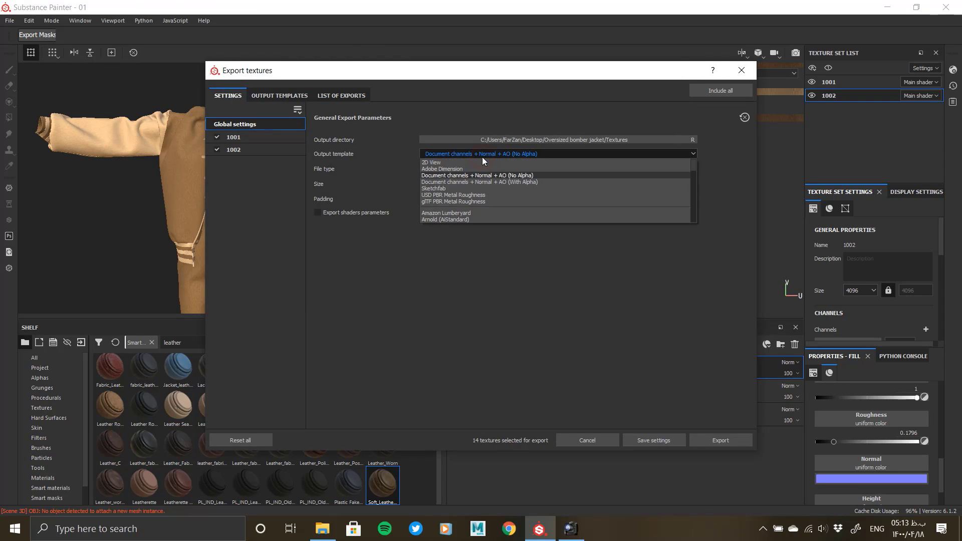
click(455, 210)
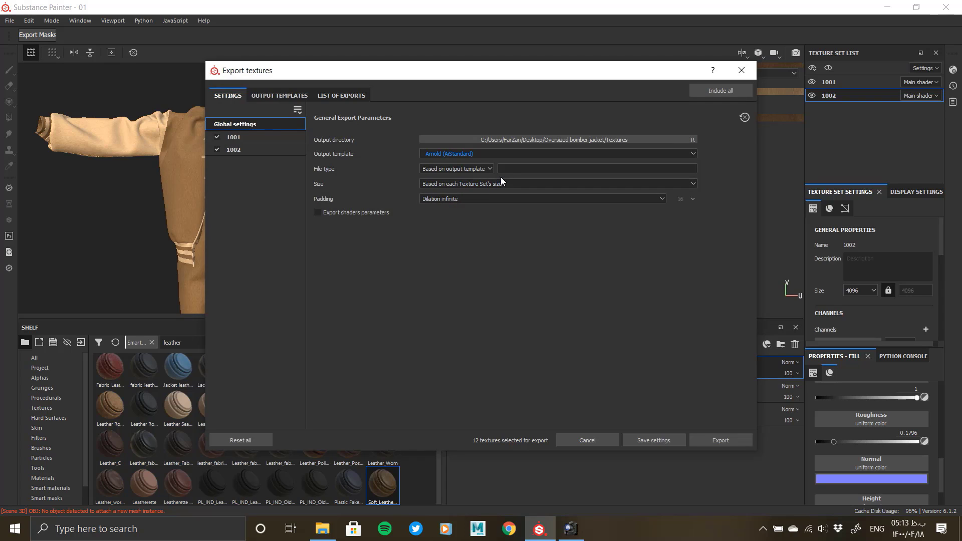
click(481, 169)
scroll(453, 221, down, 2)
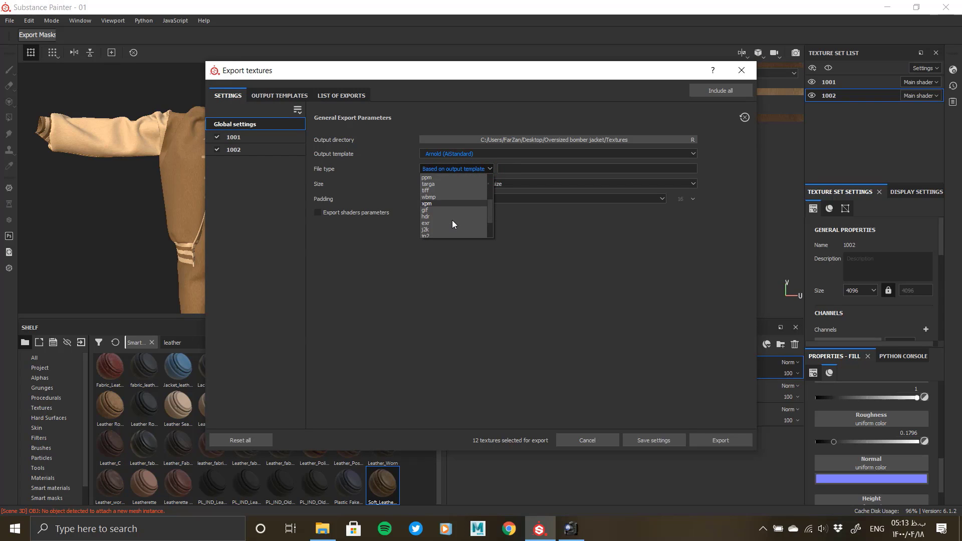
click(446, 221)
click(509, 183)
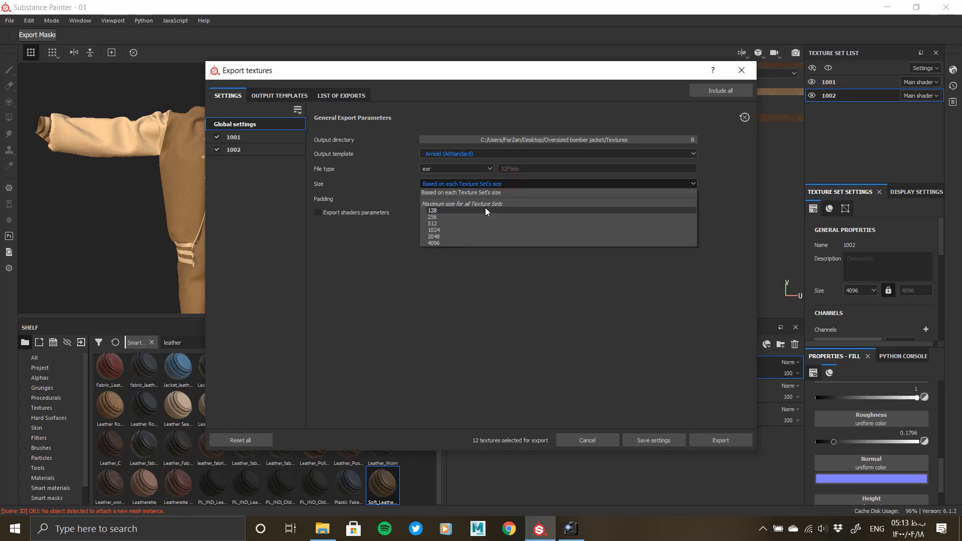
click(460, 241)
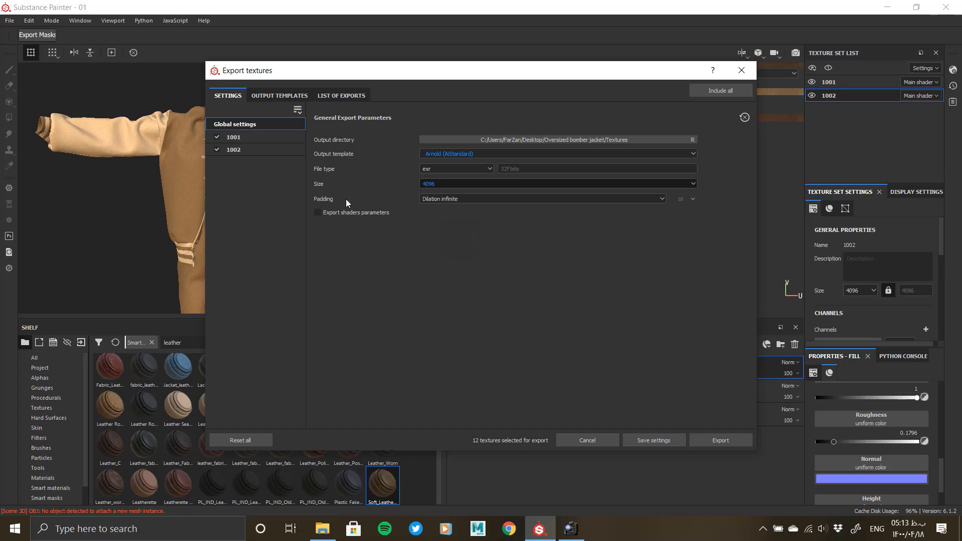
Exclude the Emissive map from the export of texture sets 1001 and 1002 and save the export settings
click(274, 140)
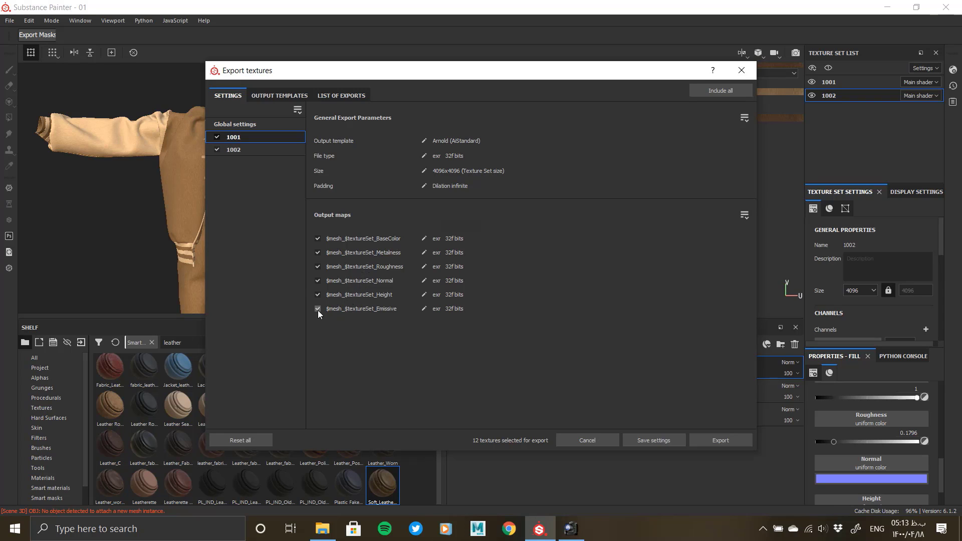
click(247, 153)
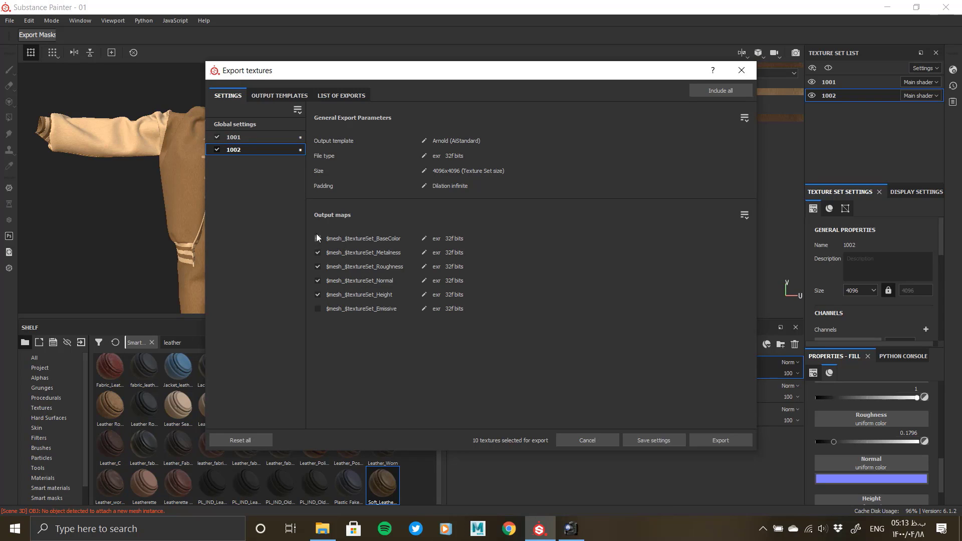
click(654, 440)
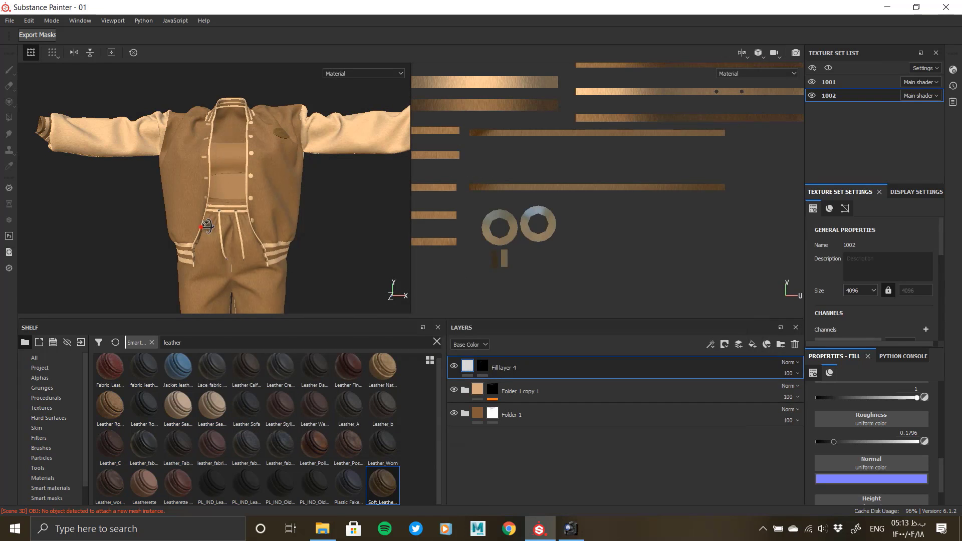
Export the textures of both texture sets with the saved settings
mouse_move(202, 227)
alt+mouse_down()
mouse_move(432, 223)
mouse_move(211, 232)
alt+mouse_up()
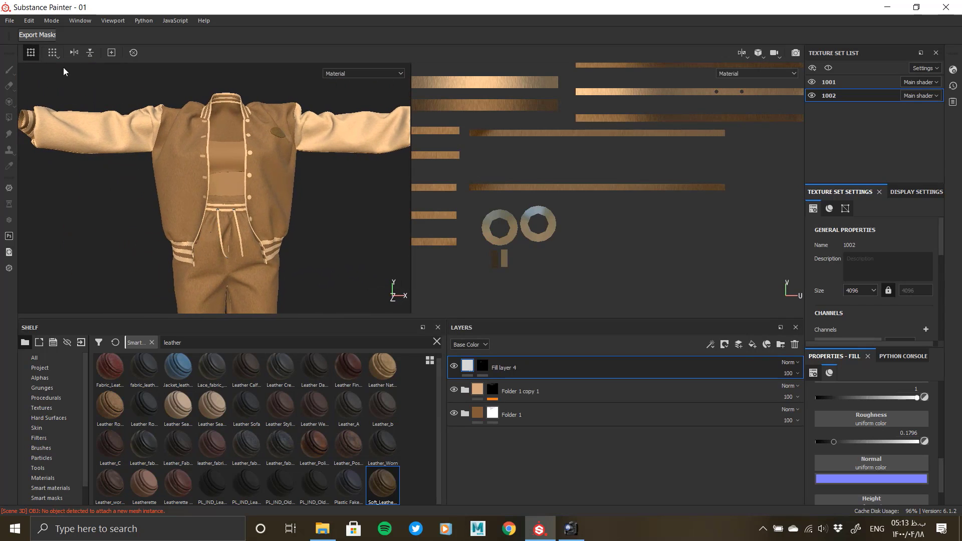
click(10, 21)
click(35, 186)
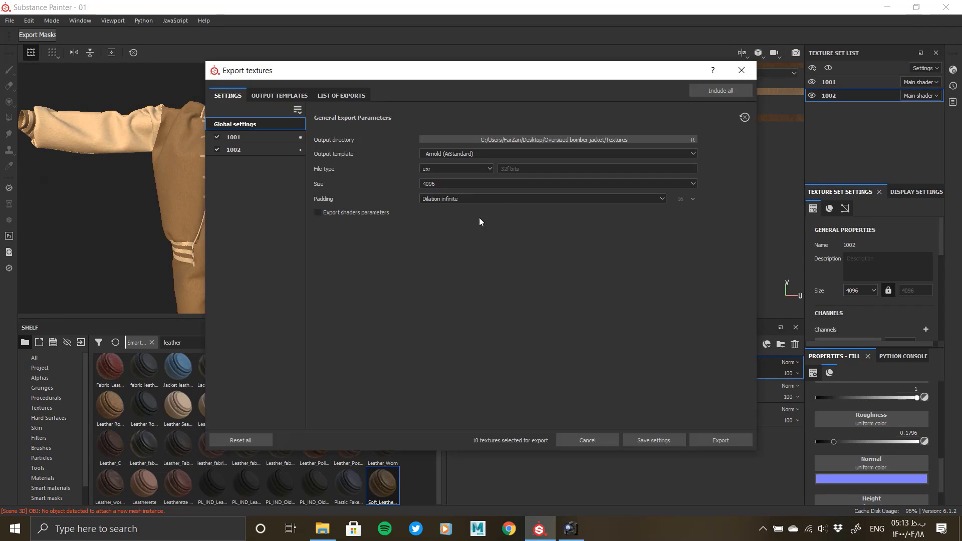
click(721, 440)
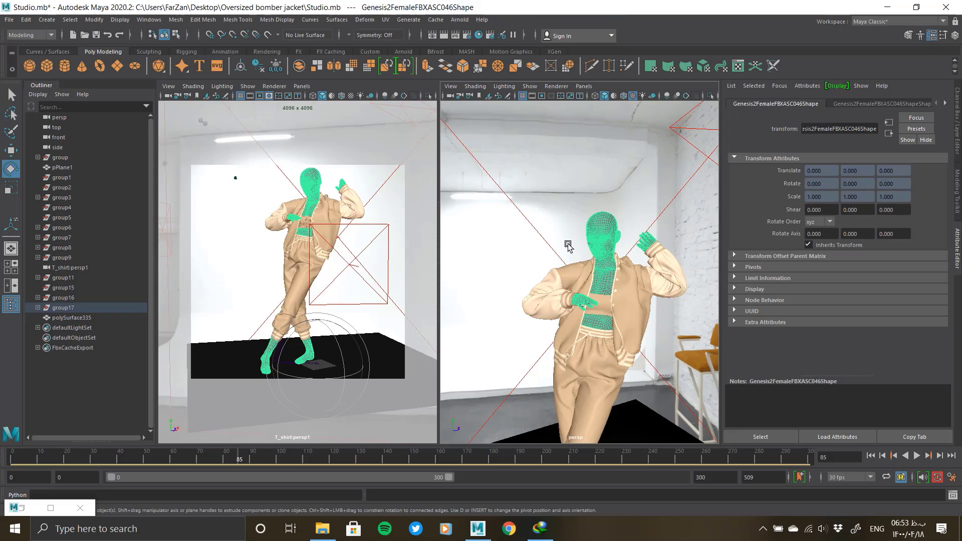
In Maya, open the Hypershade and check the exported thick_1001 maps in the Textures folder
mouse_move(628, 316)
alt+mouse_down()
mouse_move(592, 323)
mouse_move(610, 317)
alt+mouse_up()
scroll(610, 313, down, 4)
alt+middle_drag(610, 313, 602, 266)
alt+drag(602, 265, 594, 256)
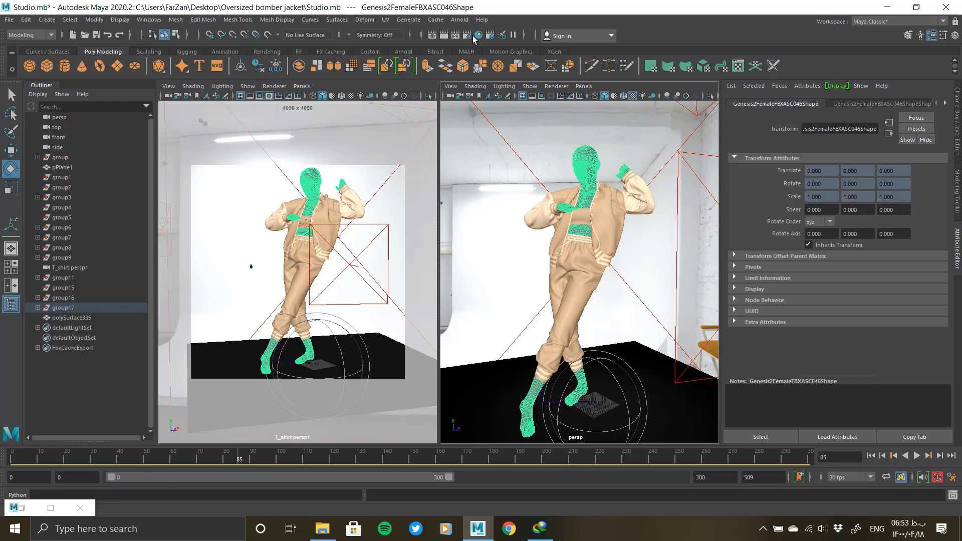
click(477, 36)
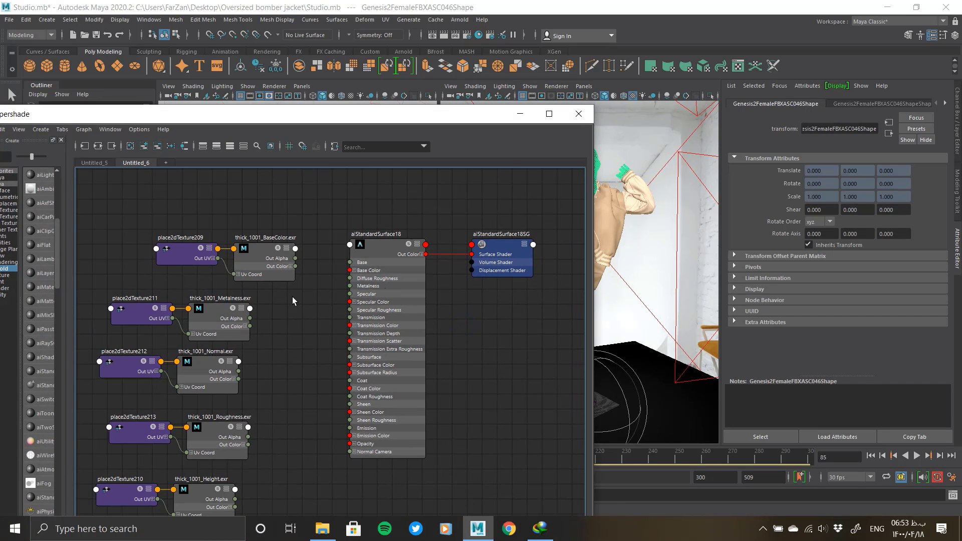
click(329, 538)
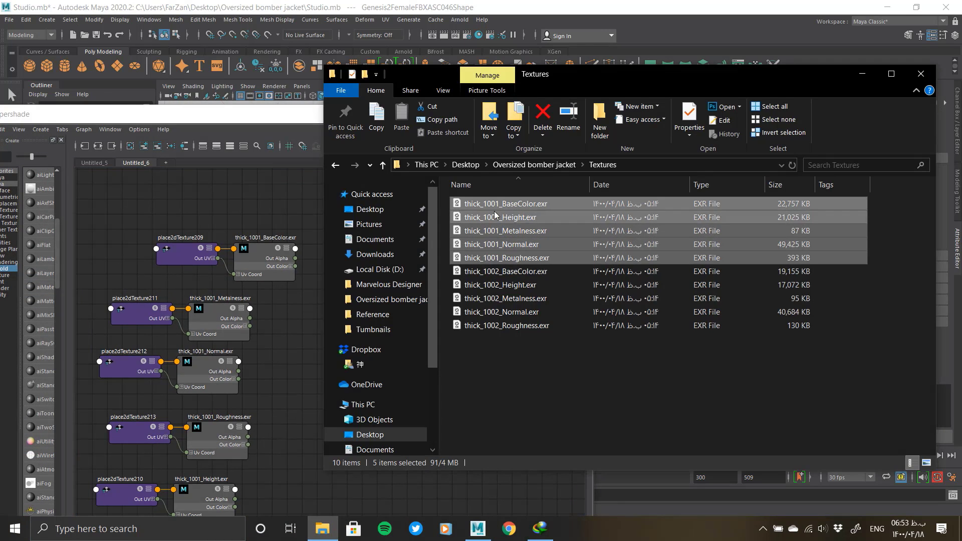
click(260, 207)
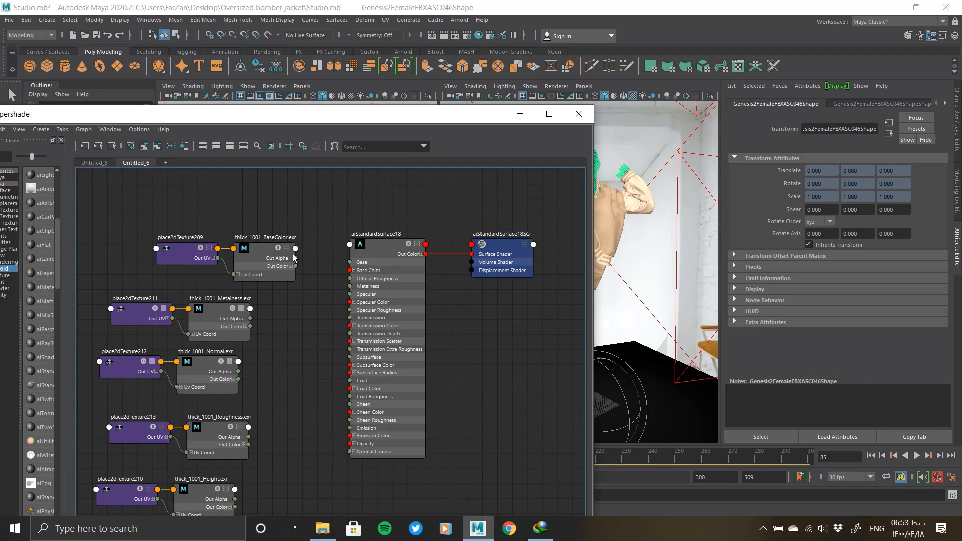
Connect the colour output of thick_1001_BaseColor.exr to aiStandardSurface18's Base Color and assign that material to the jacket
drag(295, 266, 350, 270)
click(598, 217)
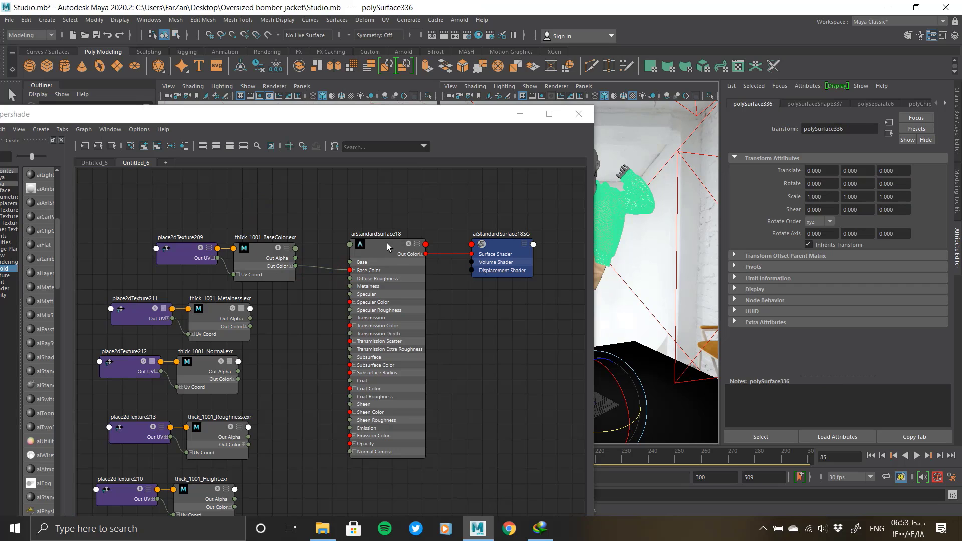
scroll(387, 242, up, 2)
right_drag(386, 244, 386, 216)
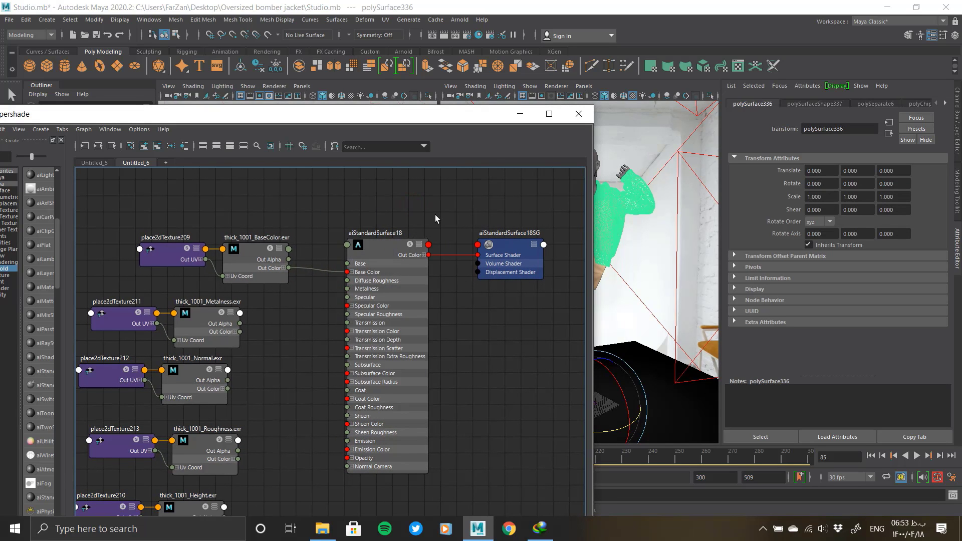
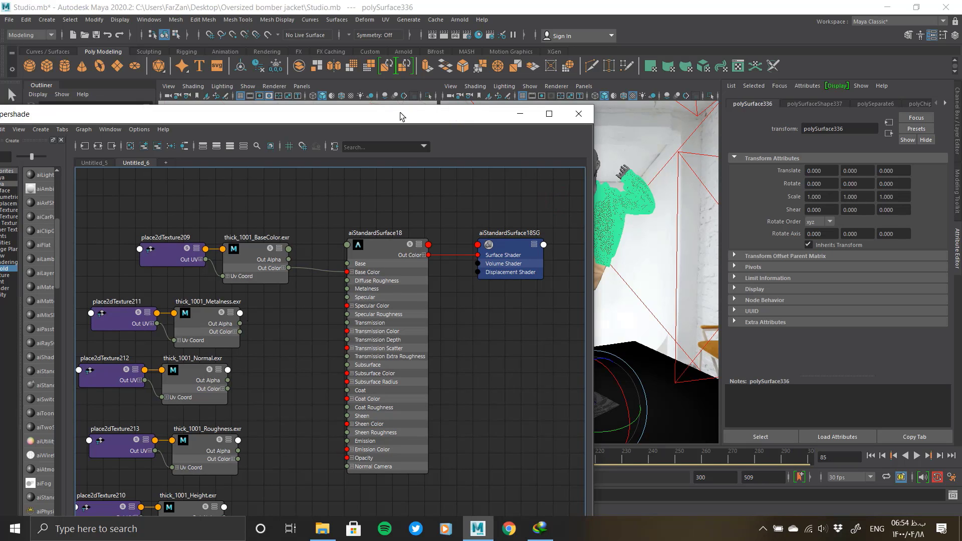
Add a bump2d node, feed it the alpha of thick_1001_Normal.exr and connect its normal output to aiStandardSurface18's Normal Camera
drag(400, 113, 340, 107)
click(584, 263)
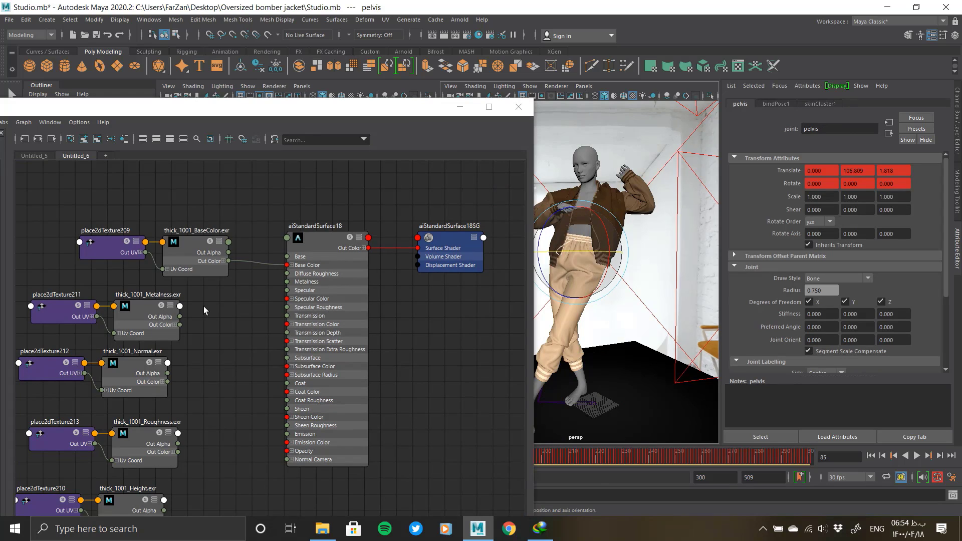
key(Tab)
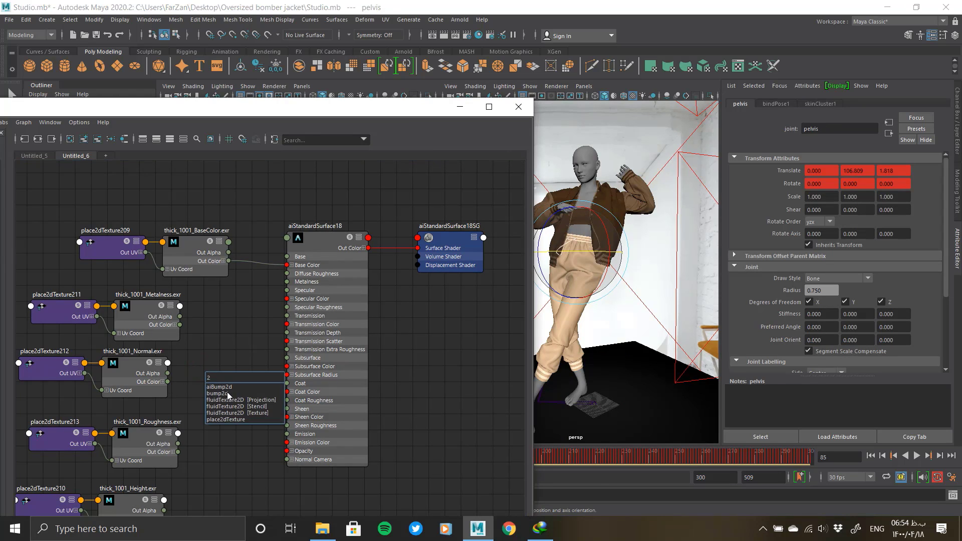
click(227, 393)
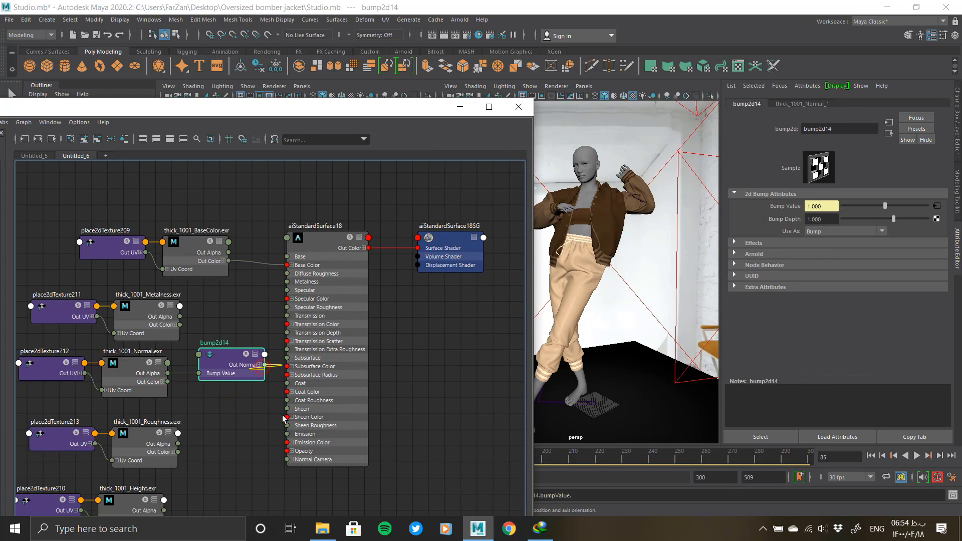
drag(283, 419, 287, 460)
Connect the Out Color R channel of thick_1001_Roughness.exr to the Specular Roughness of aiStandardSurface18
click(172, 452)
drag(178, 460, 287, 308)
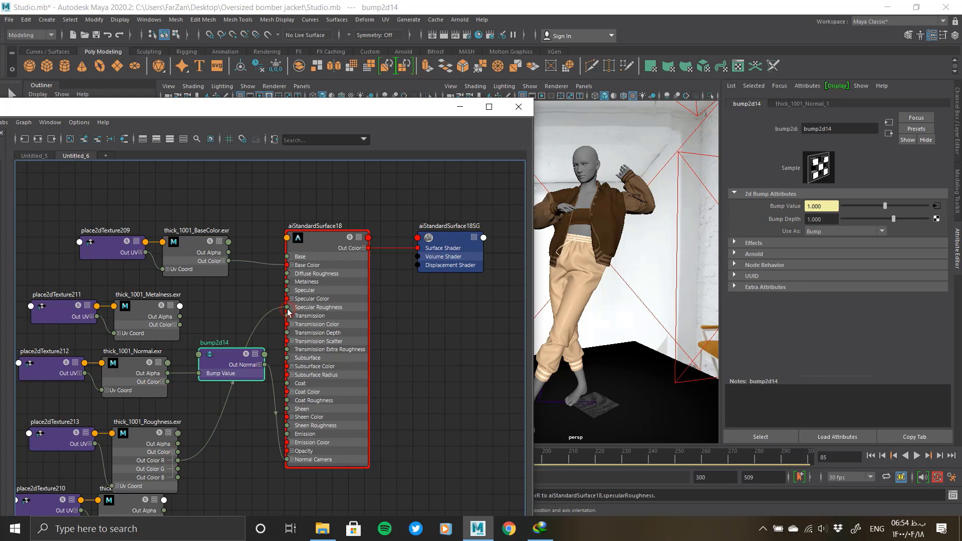
Set bump2d14's Use As option to Tangent Space Normals and check the jacket's surface up close
scroll(585, 258, up, 10)
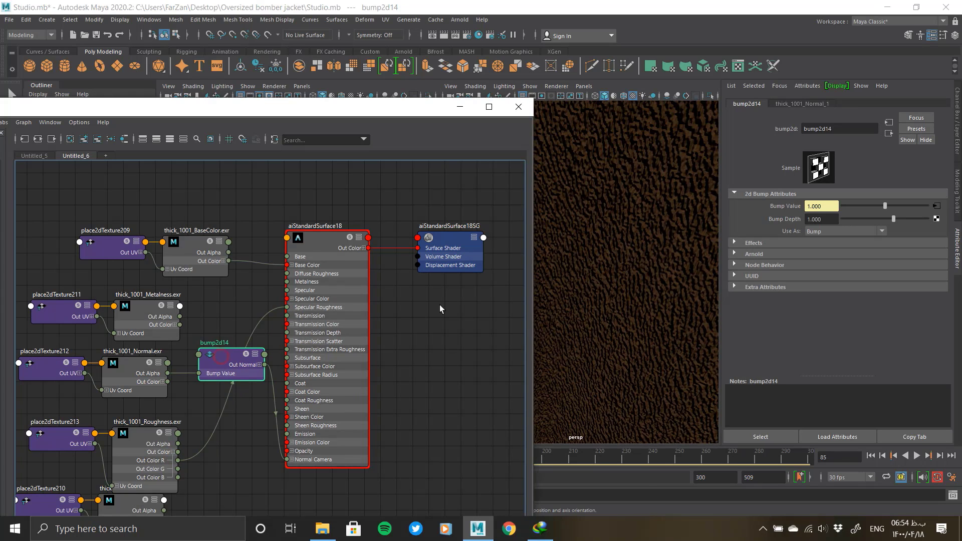
click(832, 232)
click(822, 252)
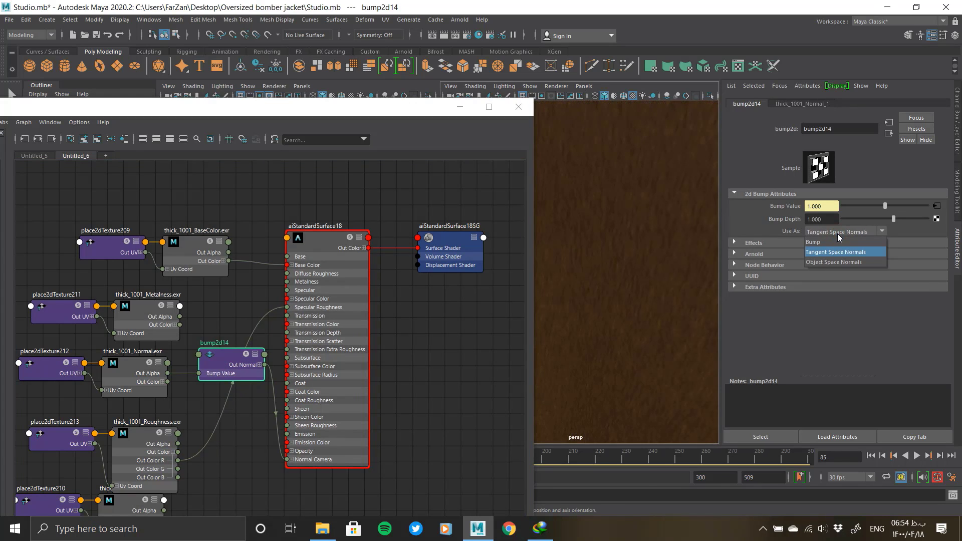
click(838, 234)
scroll(648, 245, down, 10)
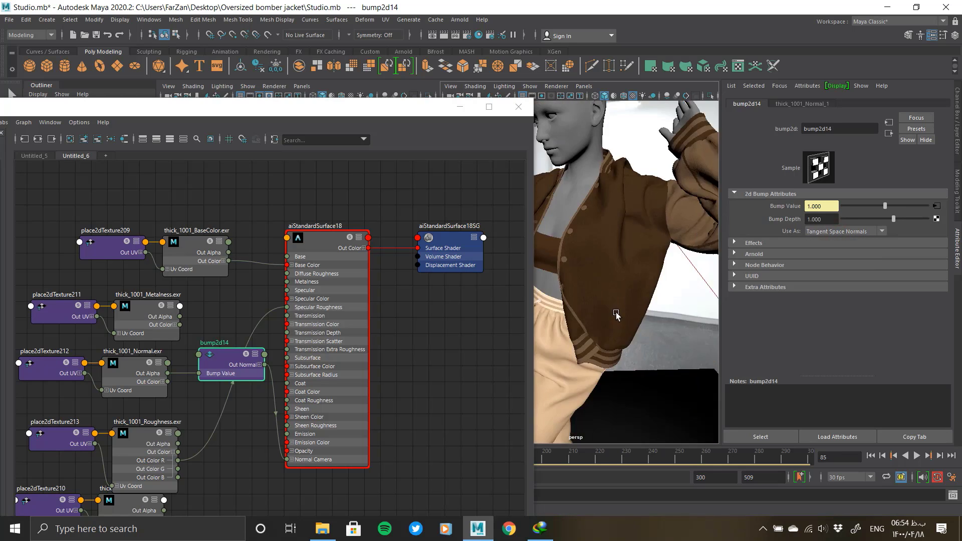
scroll(617, 315, down, 3)
alt+drag(615, 296, 622, 351)
scroll(354, 280, down, 2)
Create another aiStandardSurface material below the jacket's shading network
alt+middle_drag(315, 332, 335, 157)
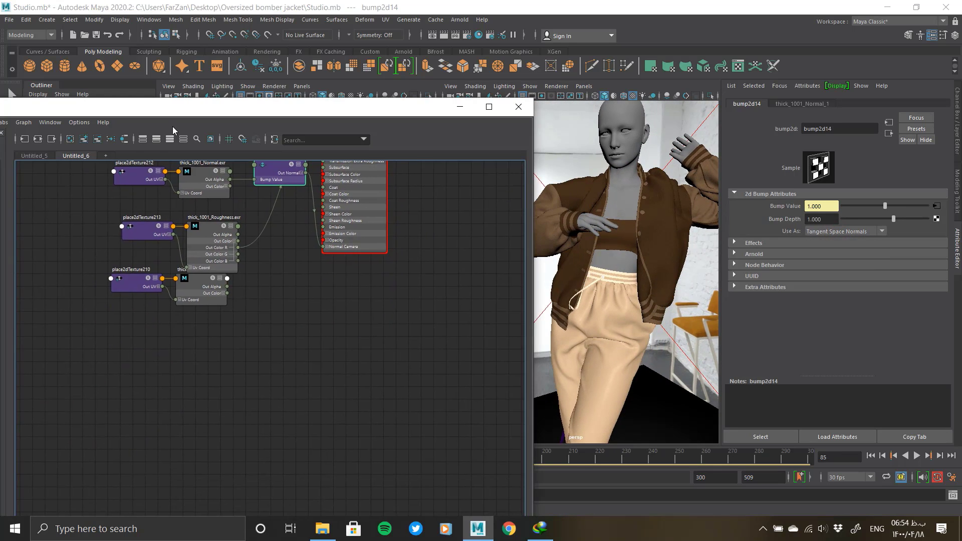
drag(173, 126, 219, 103)
click(21, 356)
click(317, 362)
alt+middle_drag(332, 341, 451, 284)
scroll(451, 284, up, 2)
Assign aiStandardSurface19 to the trousers and bring the five thick_1002 EXR maps from the Textures folder into the Hypershade graph
click(625, 340)
key(alt+Tab)
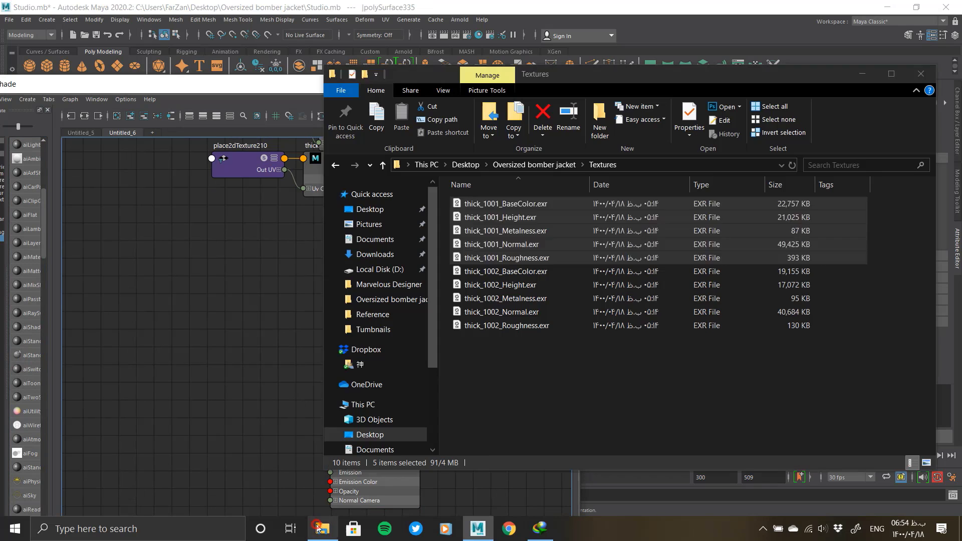
click(540, 353)
drag(467, 281, 464, 275)
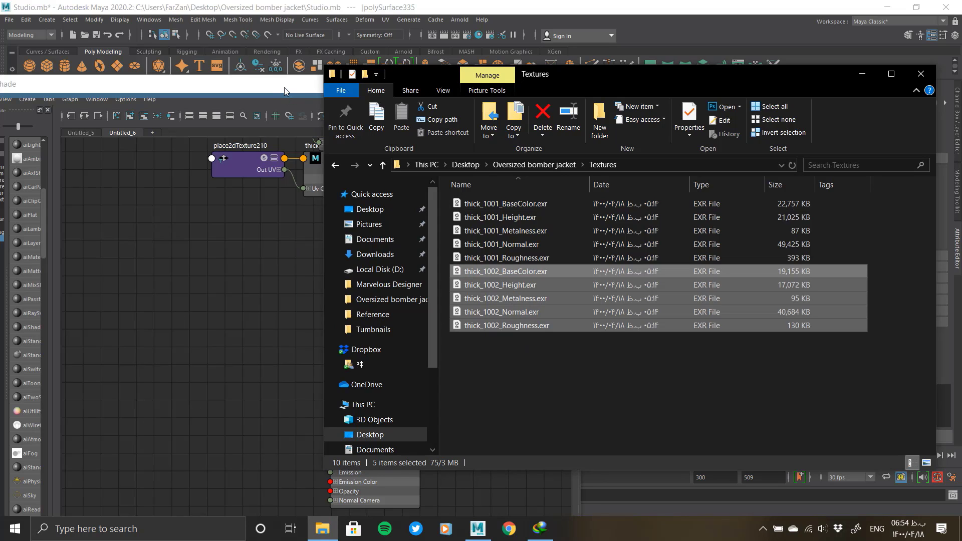
click(863, 74)
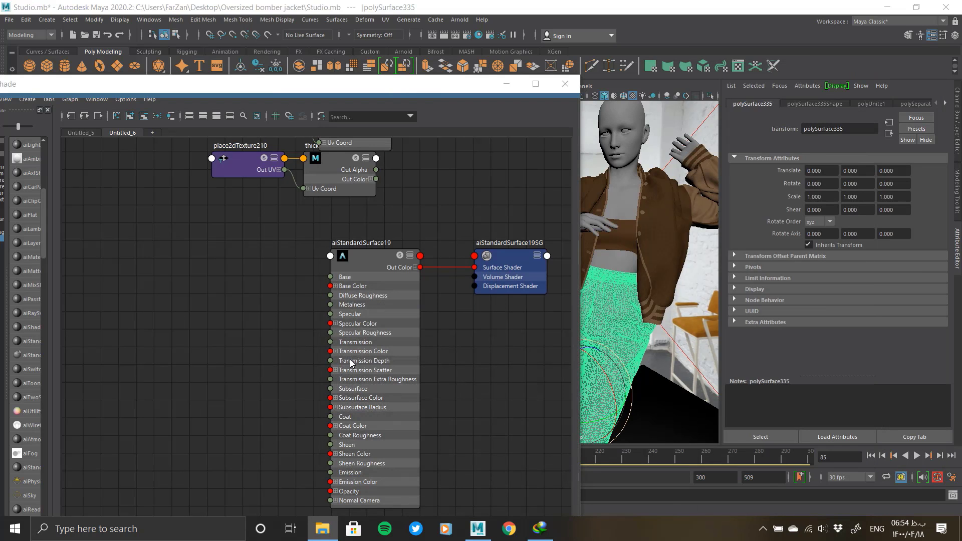
alt+middle_drag(257, 415, 372, 342)
click(322, 529)
drag(497, 285, 220, 324)
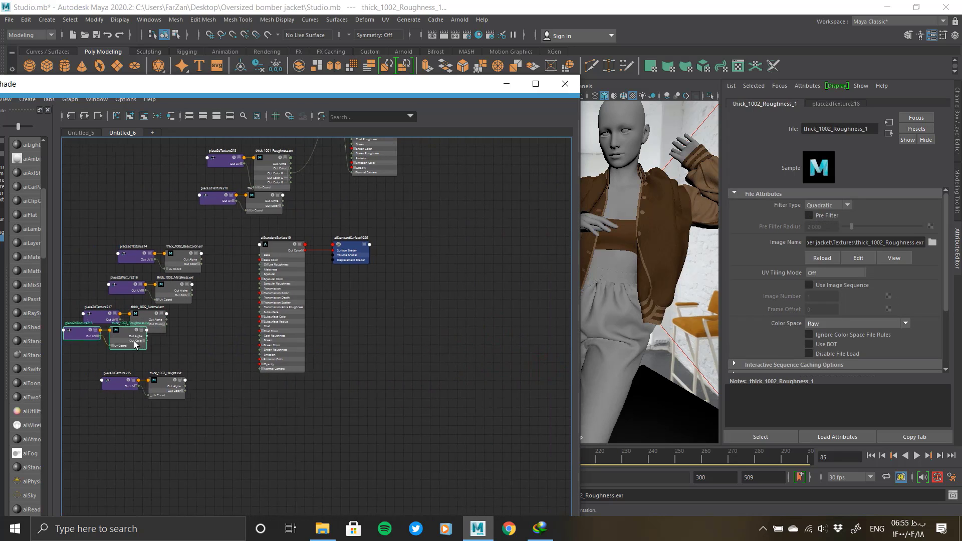
Connect thick_1002_BaseColor.exr's Out Color to aiStandardSurface19's Base Color and thick_1002_Metalness.exr's Out Color R to its Metalness
scroll(181, 270, up, 4)
drag(211, 259, 330, 250)
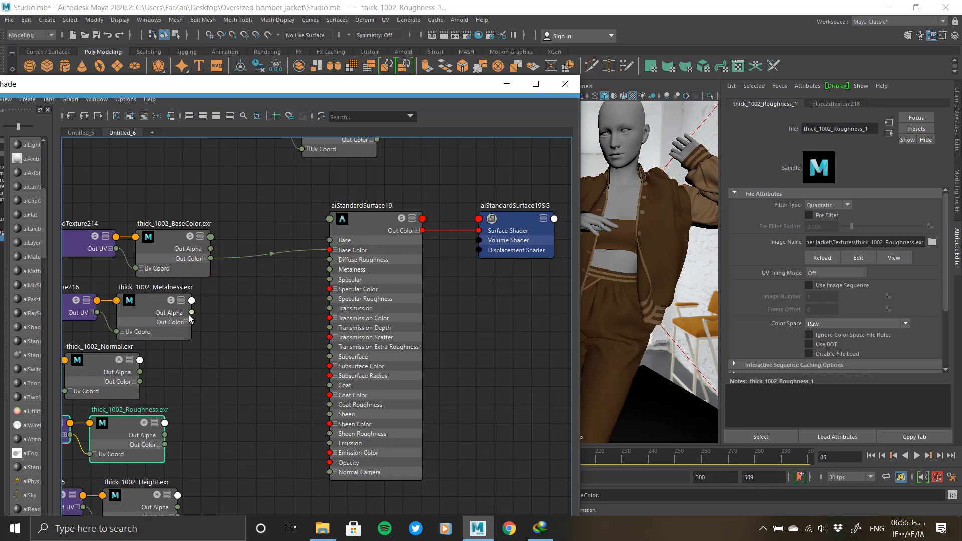
Route the alpha of thick_1002_Normal.exr through a new bump2d node, used as Tangent Space Normals, into aiStandardSurface19's Normal Camera
click(228, 400)
key(Tab)
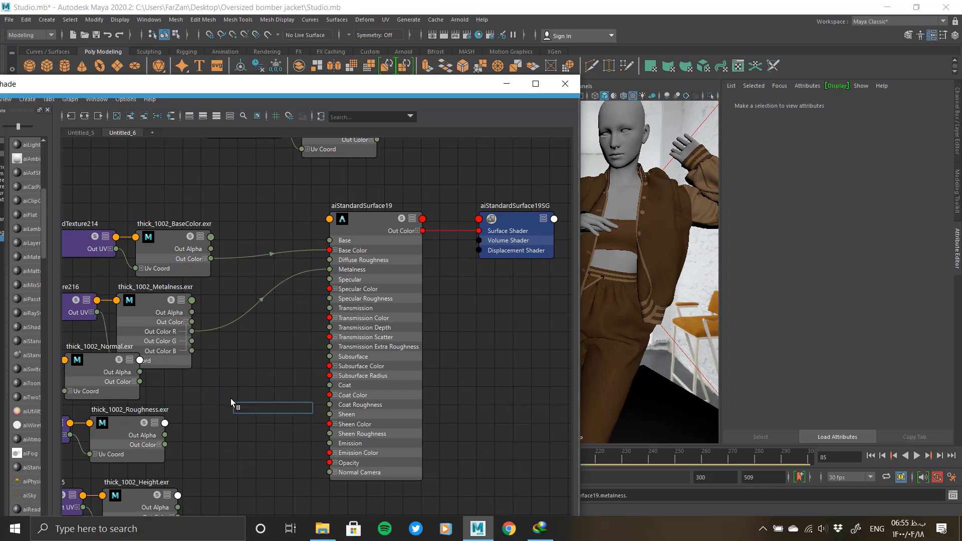
text(bump2d)
key(Return)
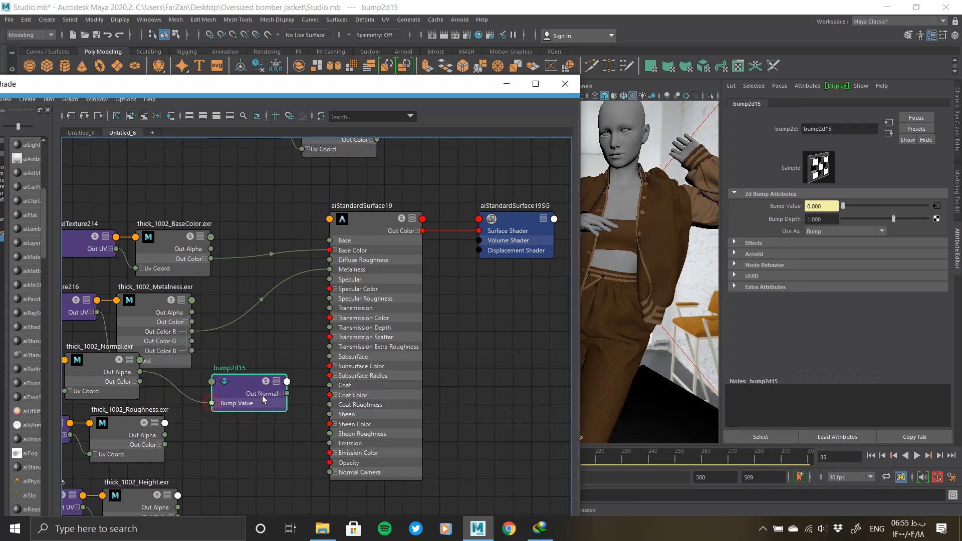
drag(287, 394, 331, 473)
click(829, 232)
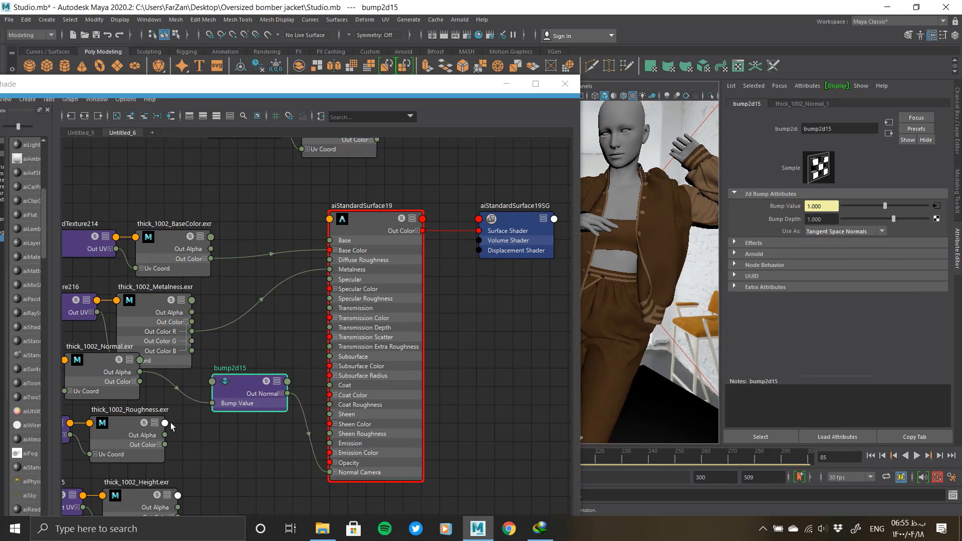
Connect thick_1002_Roughness.exr's Out Color R to aiStandardSurface19's Specular Roughness and move the thick_1002_Height.exr node clear of it
click(163, 445)
click(160, 445)
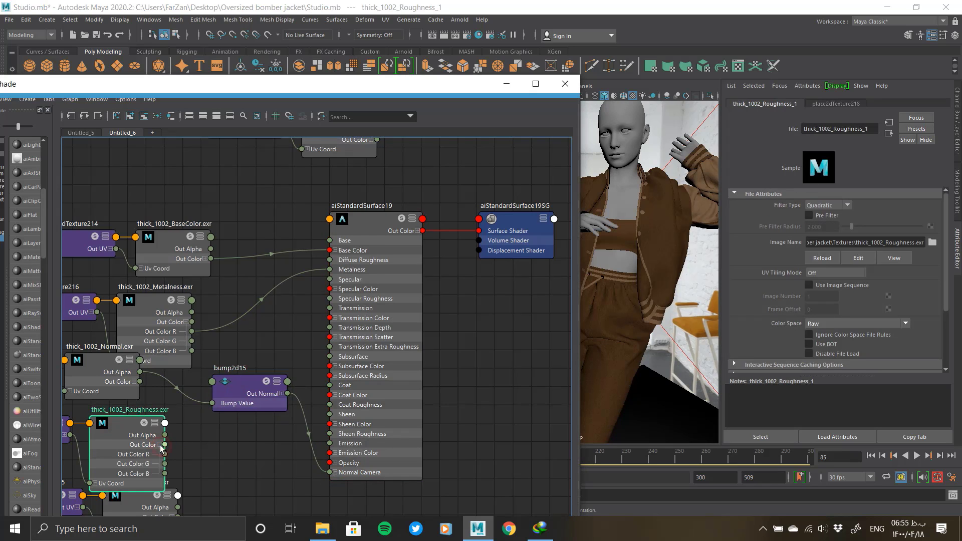
drag(165, 455, 344, 300)
alt+middle_drag(209, 475, 245, 387)
drag(164, 432, 168, 450)
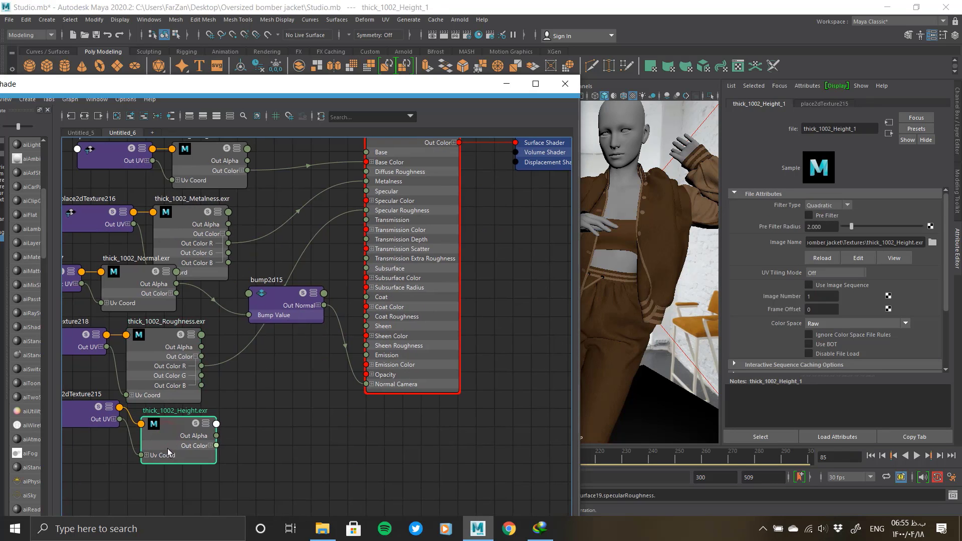
scroll(301, 304, down, 1)
alt+middle_drag(301, 304, 259, 405)
Create a third aiStandardSurface material below the trousers' network and assign it to the mannequin body
click(621, 131)
scroll(407, 229, down, 4)
alt+middle_drag(311, 367, 350, 202)
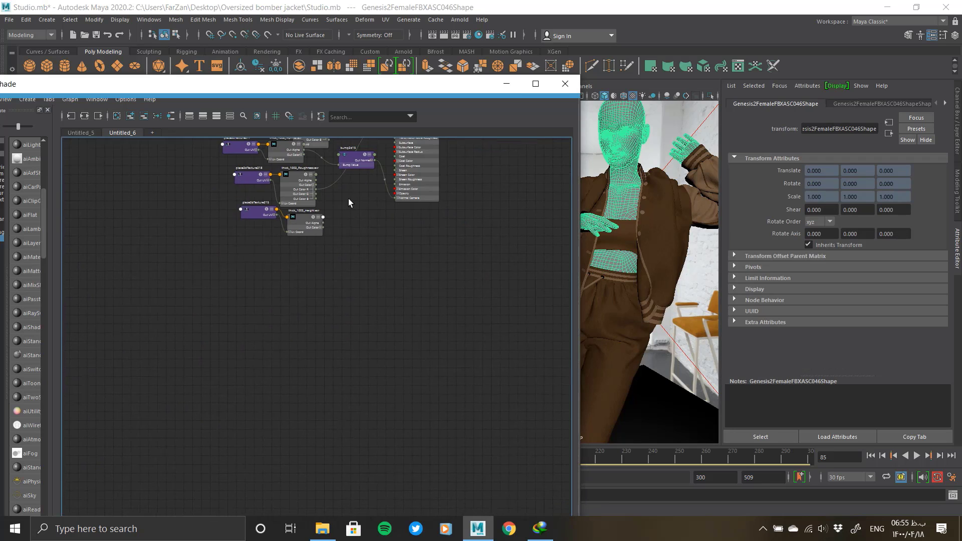
click(22, 352)
alt+right_drag(285, 325, 297, 299)
click(621, 138)
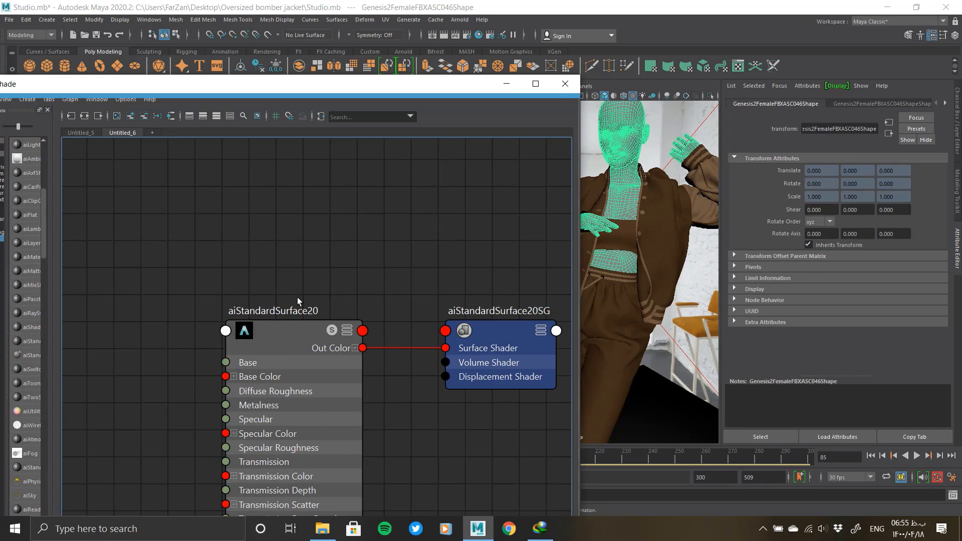
Set the base weight of aiStandardSurface20 to about 0.852 and its specular roughness to about 0.168
click(284, 335)
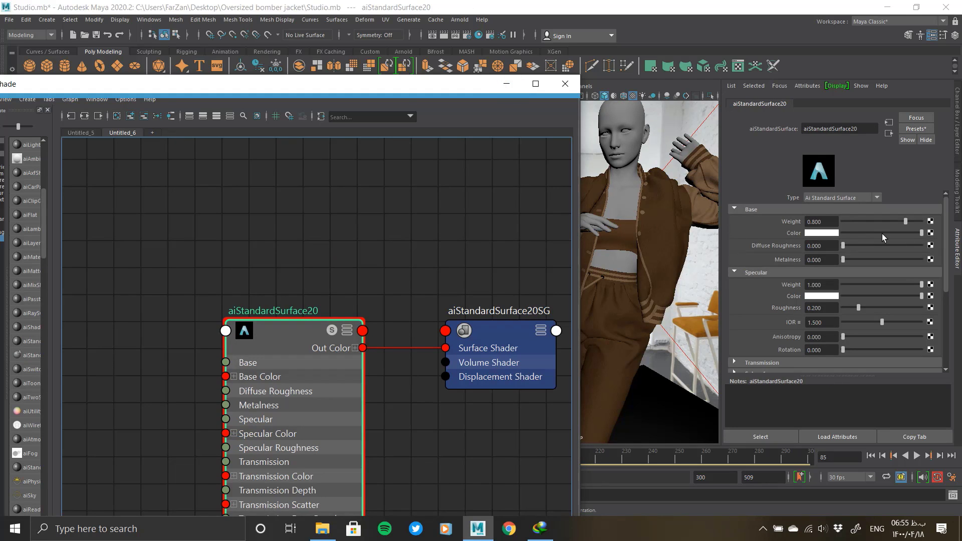
click(508, 84)
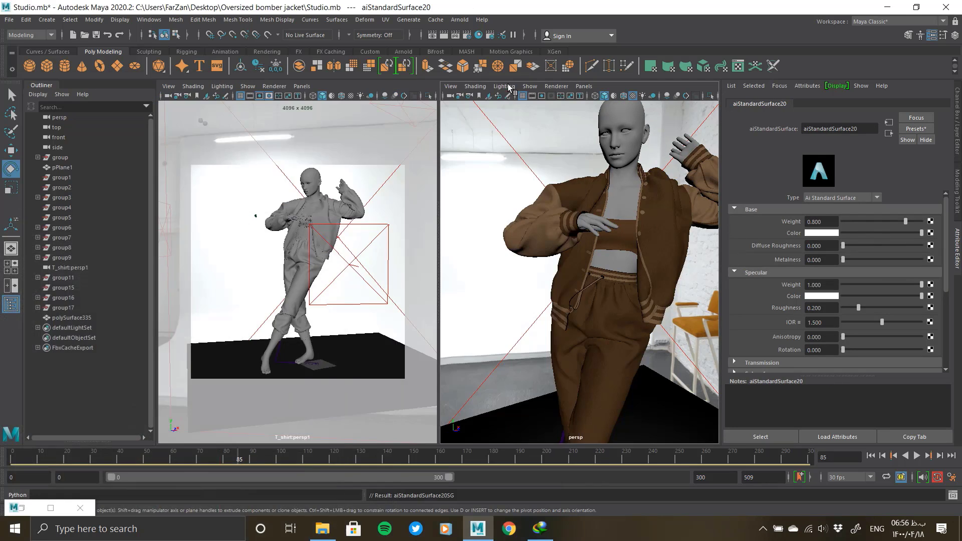
drag(856, 306, 855, 308)
Reframe the figure in the T_shirt:persp1 camera, open the Arnold RenderView and set the render image size to 1024 x 1024
alt+middle_drag(303, 228, 315, 221)
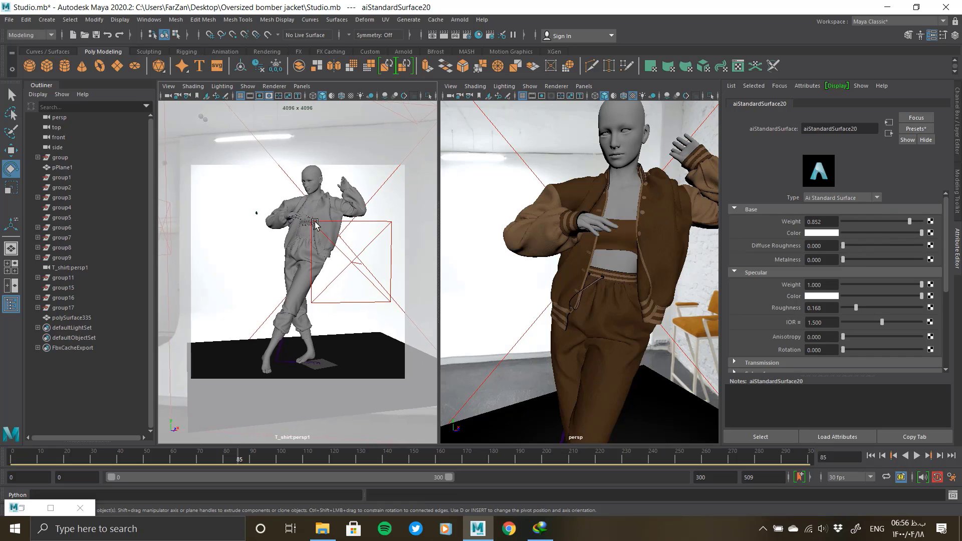
mouse_move(376, 236)
alt+mouse_down()
mouse_move(357, 236)
mouse_move(381, 238)
alt+mouse_up()
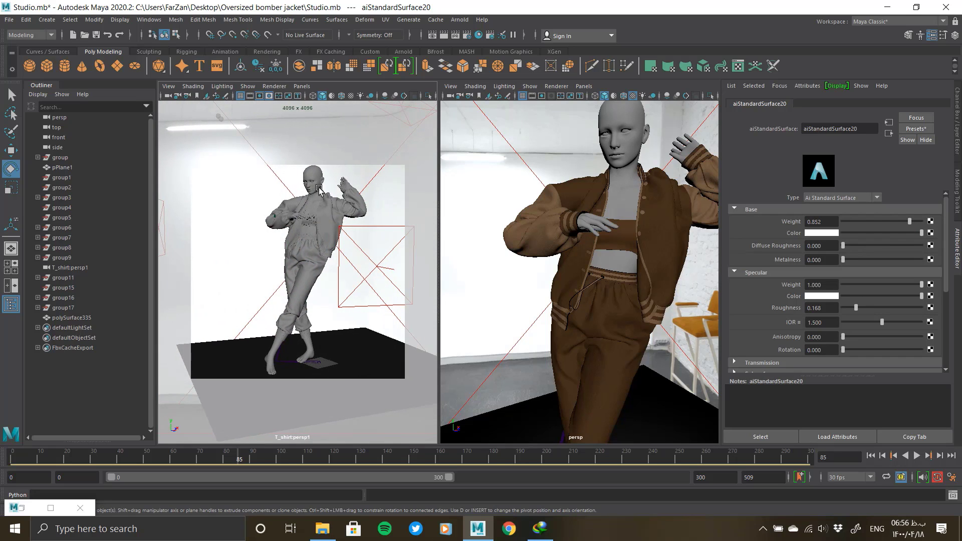
click(459, 20)
click(489, 42)
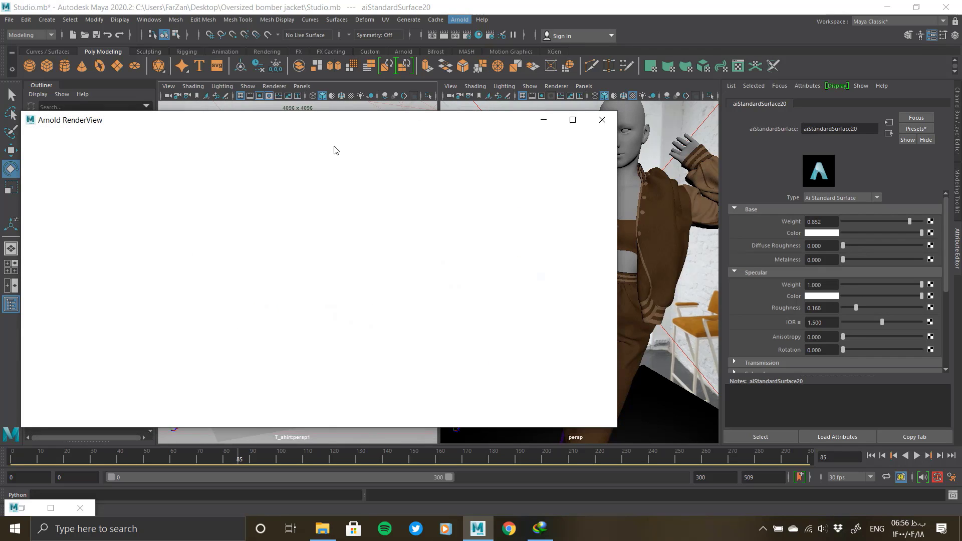
click(467, 35)
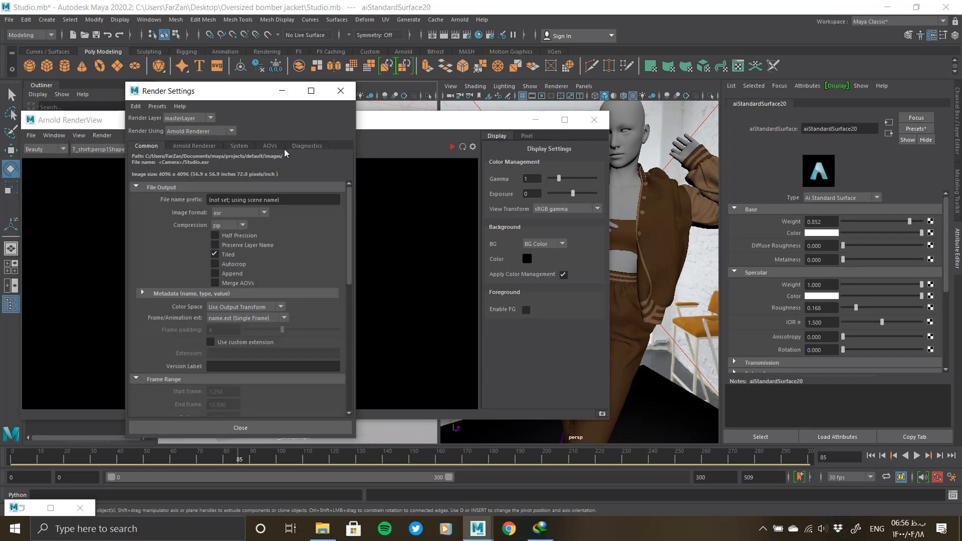
scroll(204, 339, down, 5)
scroll(204, 340, down, 1)
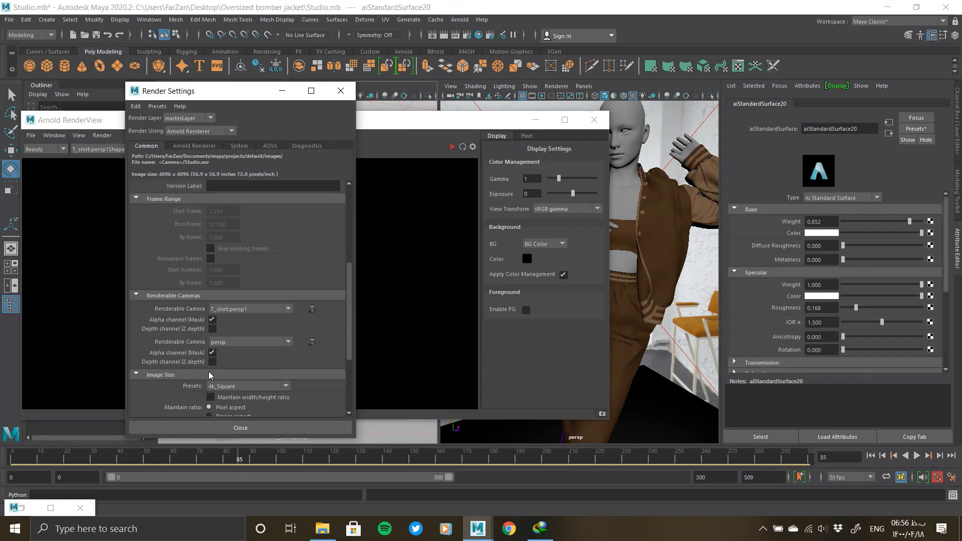
click(248, 386)
click(223, 422)
click(234, 432)
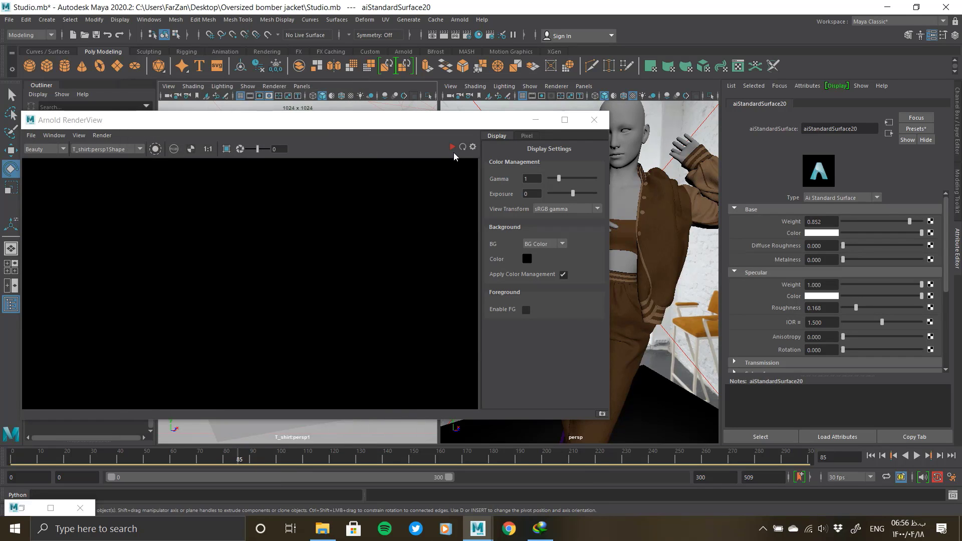
Choose T_shirt:persp1Shape as the render camera and render the scene
click(105, 149)
click(86, 168)
click(105, 149)
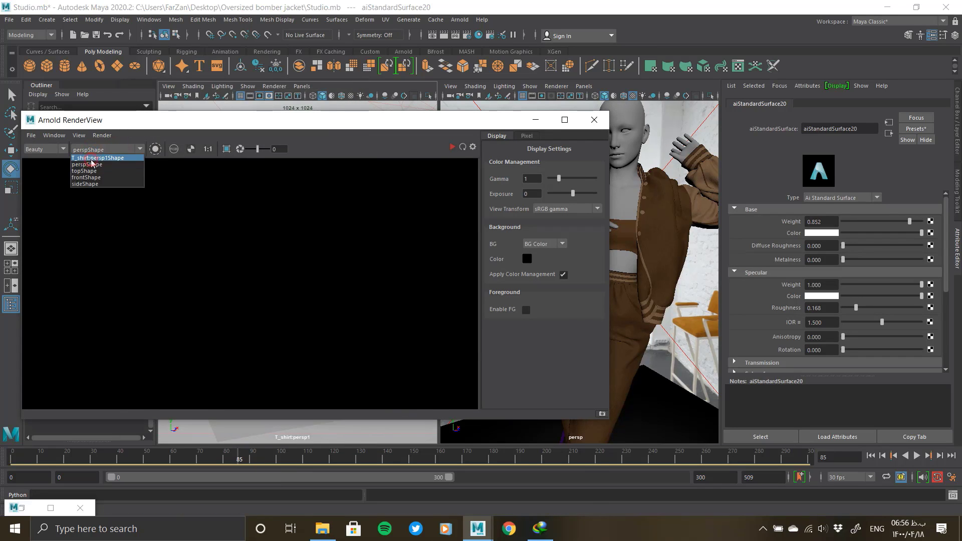
click(92, 159)
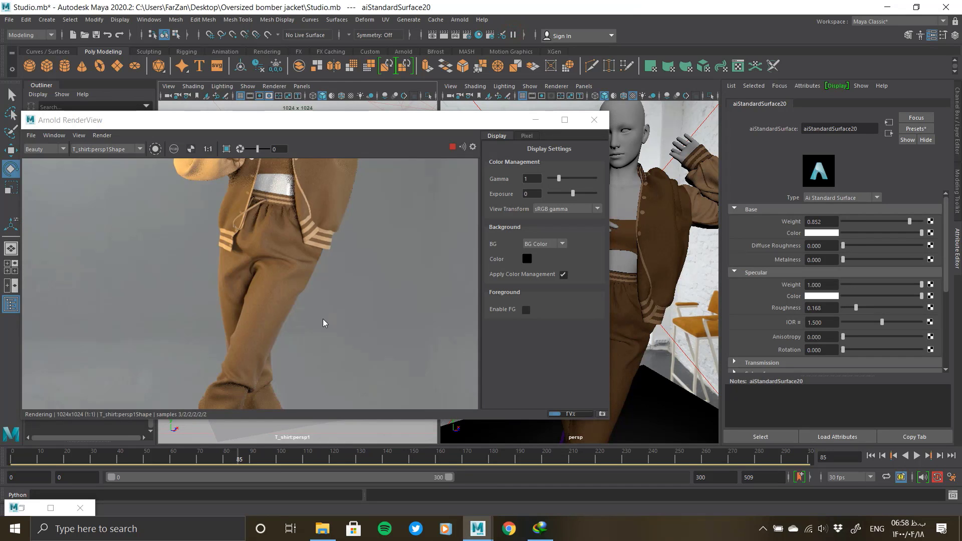
Examine the rendered jacket, sleeves, trousers and feet at different zoom levels
scroll(323, 322, down, 5)
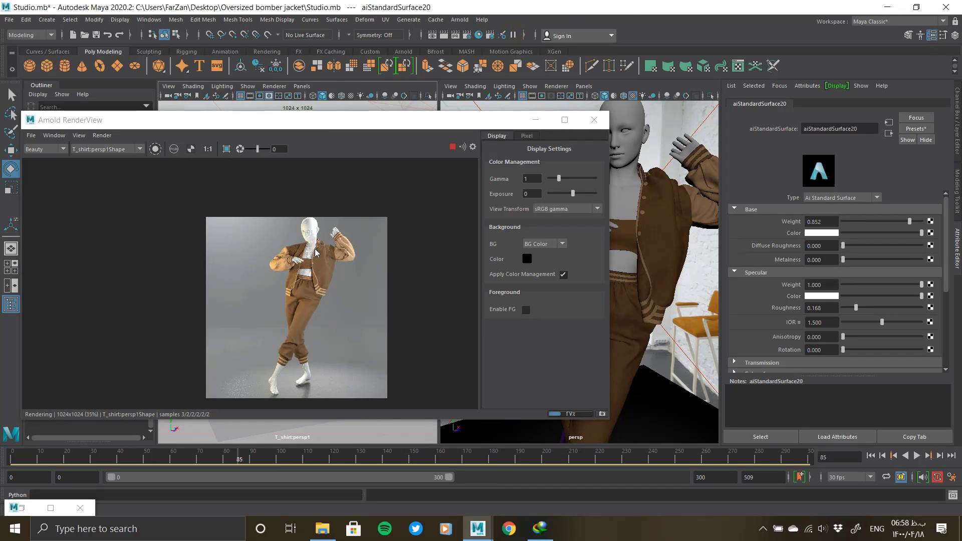
scroll(322, 236, up, 5)
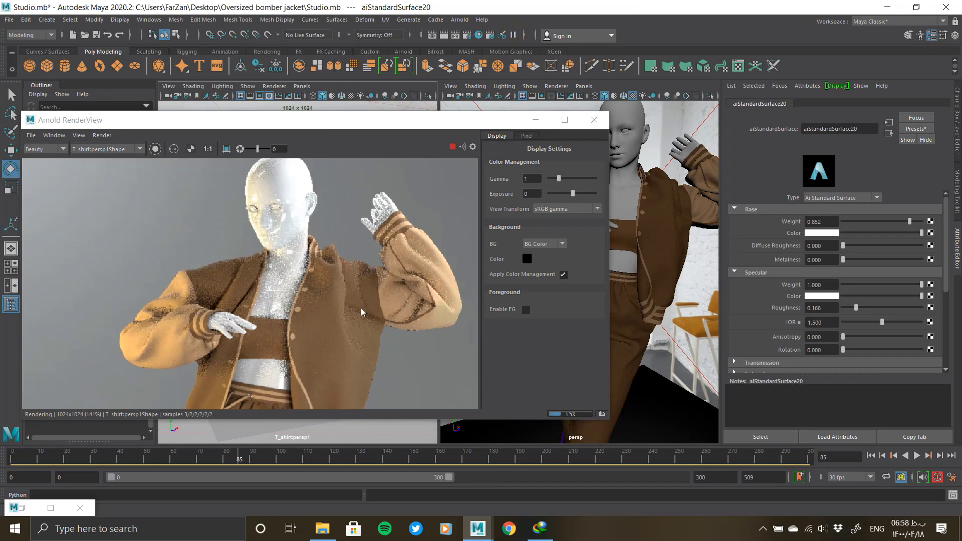
scroll(423, 325, up, 3)
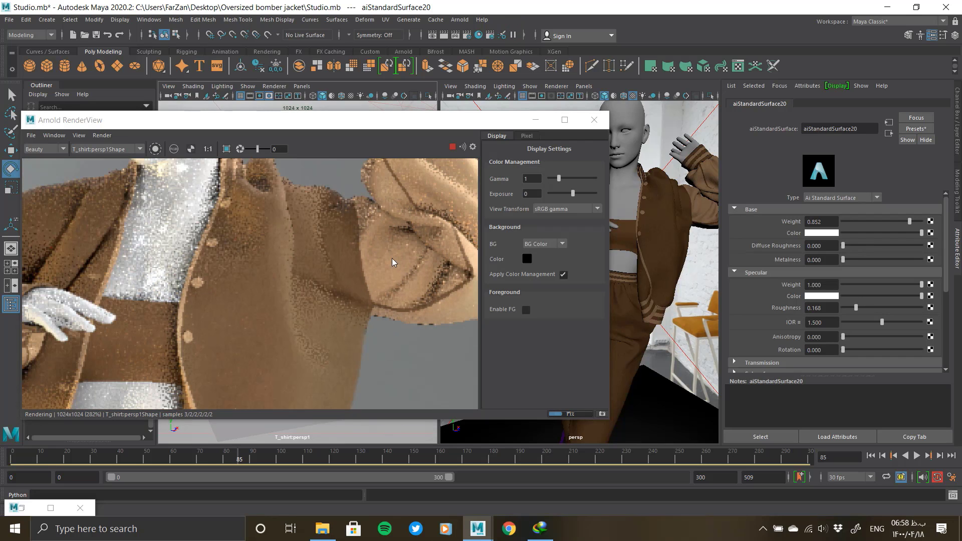
scroll(388, 262, down, 3)
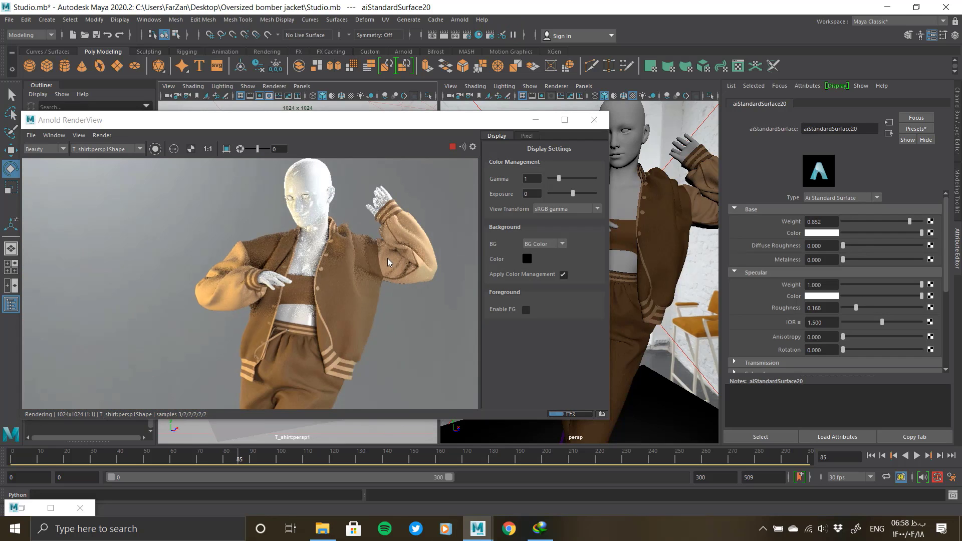
scroll(251, 283, up, 4)
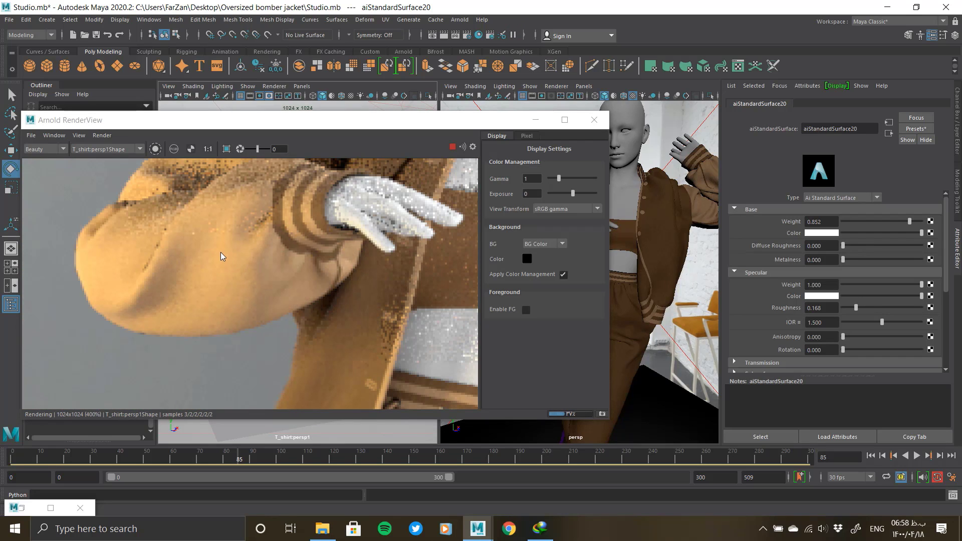
scroll(221, 255, down, 2)
scroll(228, 374, down, 3)
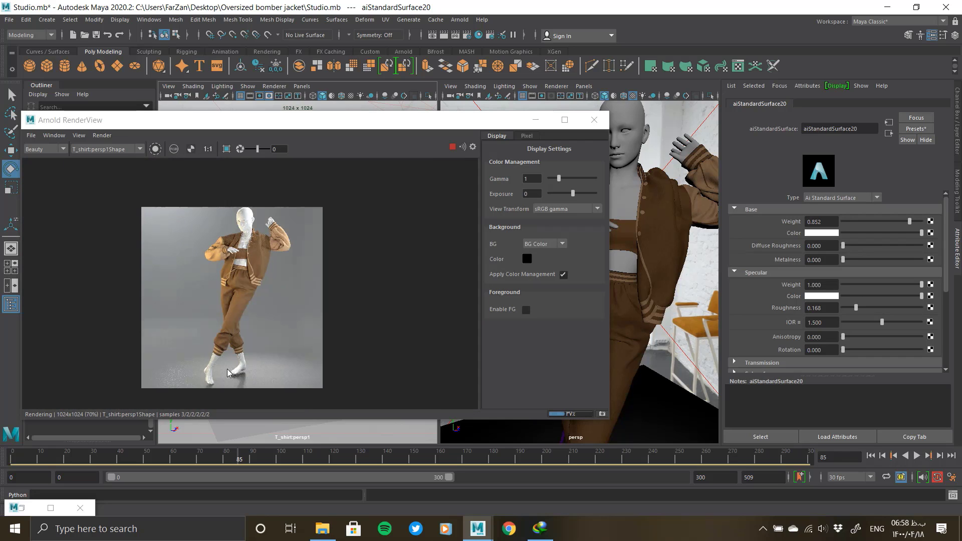
scroll(245, 379, up, 3)
scroll(243, 376, down, 3)
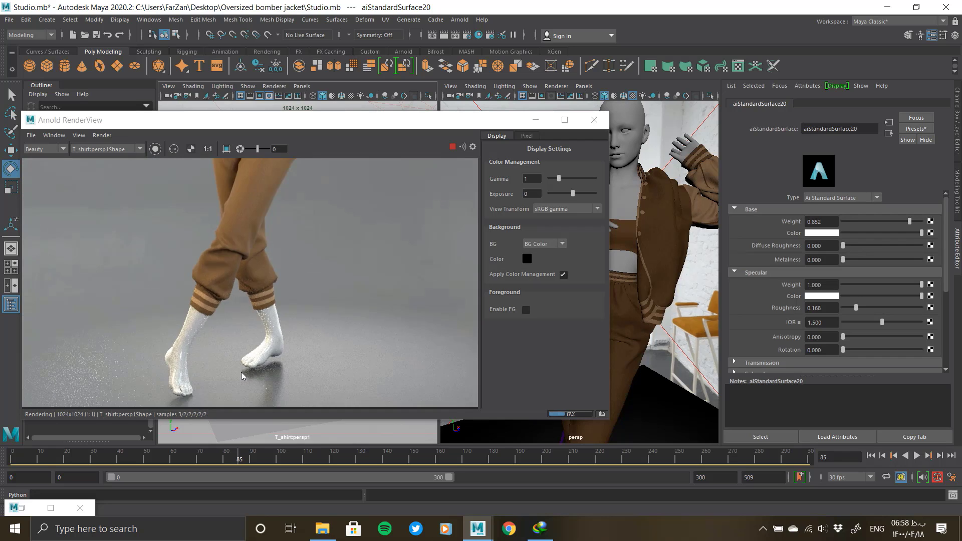
scroll(292, 233, up, 3)
scroll(292, 234, down, 3)
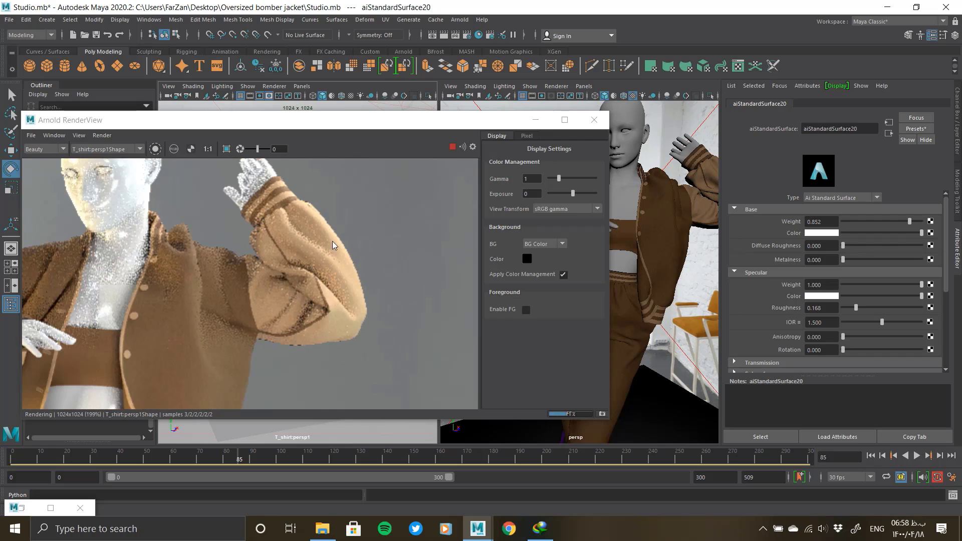
Examine the bomber jacket mesh's Arnold visibility, export and subdivision settings
click(536, 120)
click(537, 429)
click(957, 124)
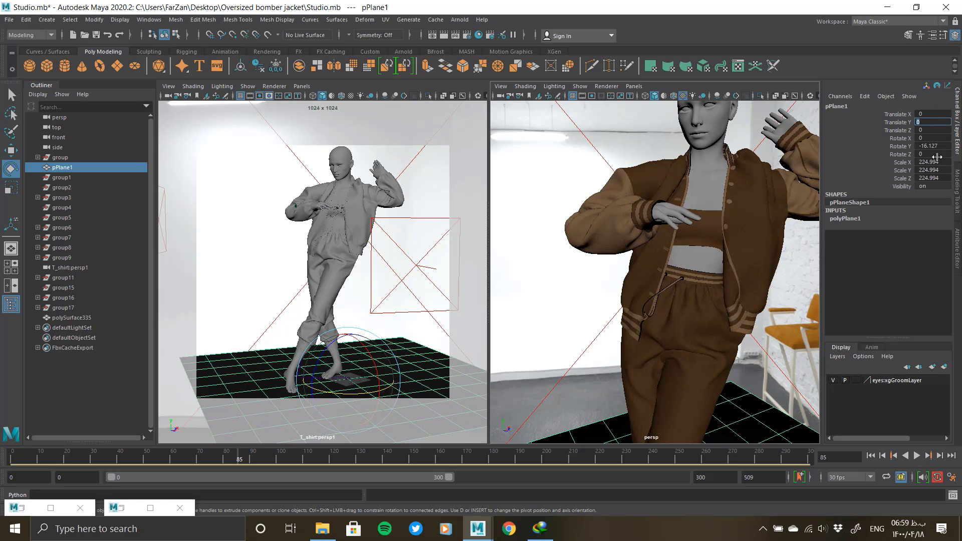
click(958, 245)
click(696, 219)
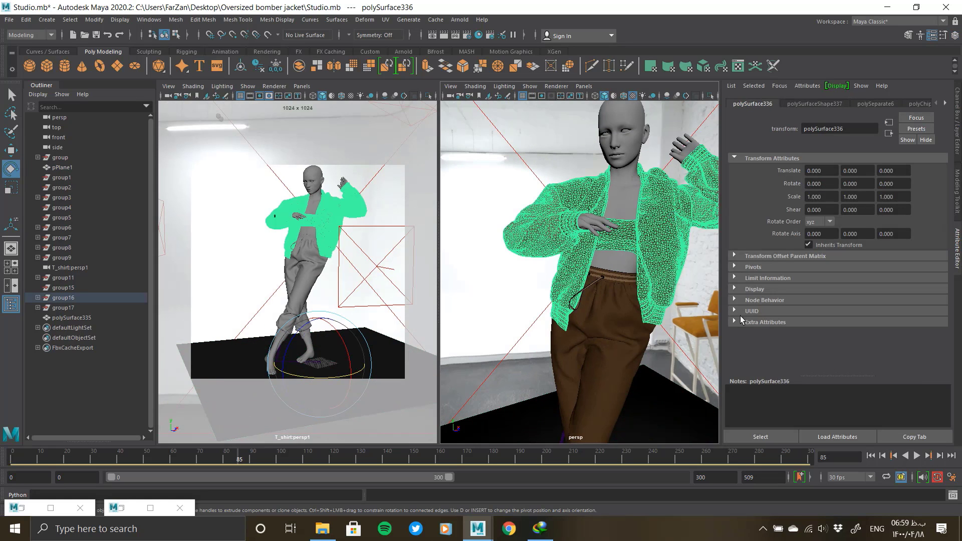
click(792, 105)
click(747, 247)
scroll(770, 324, down, 6)
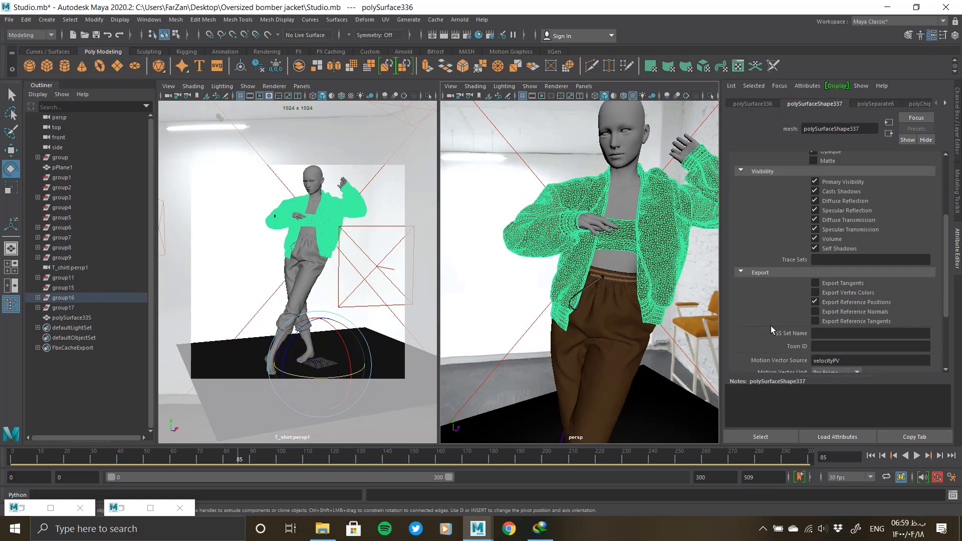
click(755, 321)
Select the trousers mesh polySurface335 and set its Arnold subdivision type to catclark
click(611, 290)
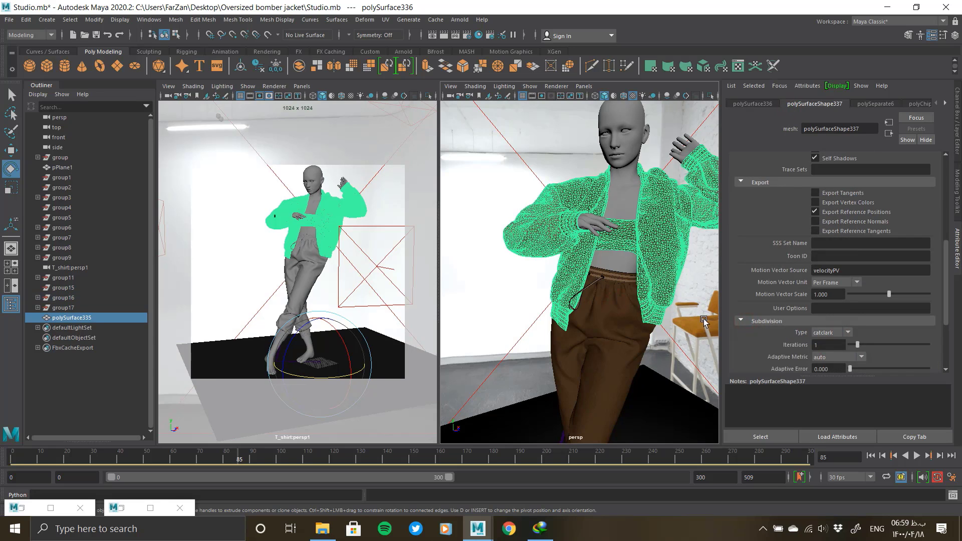
click(832, 334)
click(829, 348)
Rerender the figure in the Arnold RenderView and examine the jacket, waistband and trousers up close
click(117, 507)
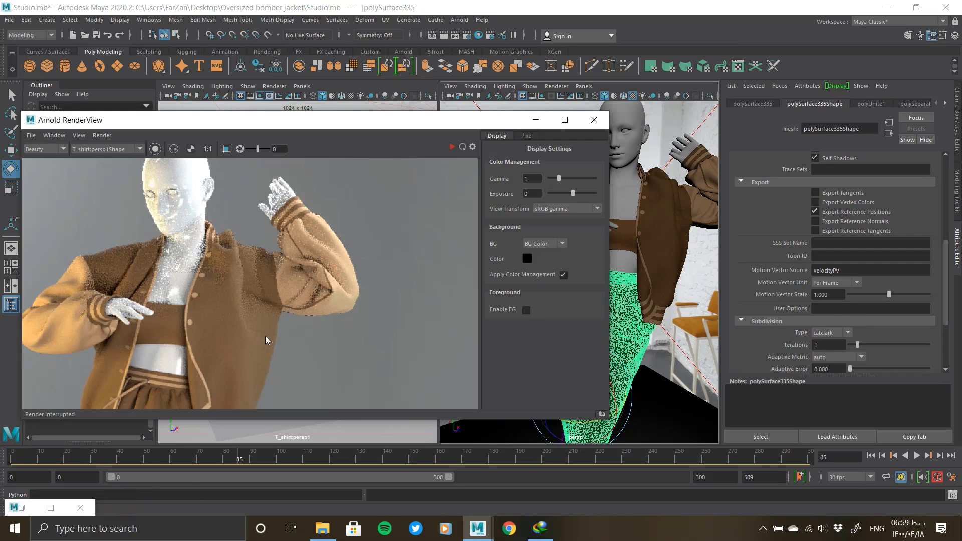
scroll(297, 225, down, 3)
scroll(290, 246, up, 4)
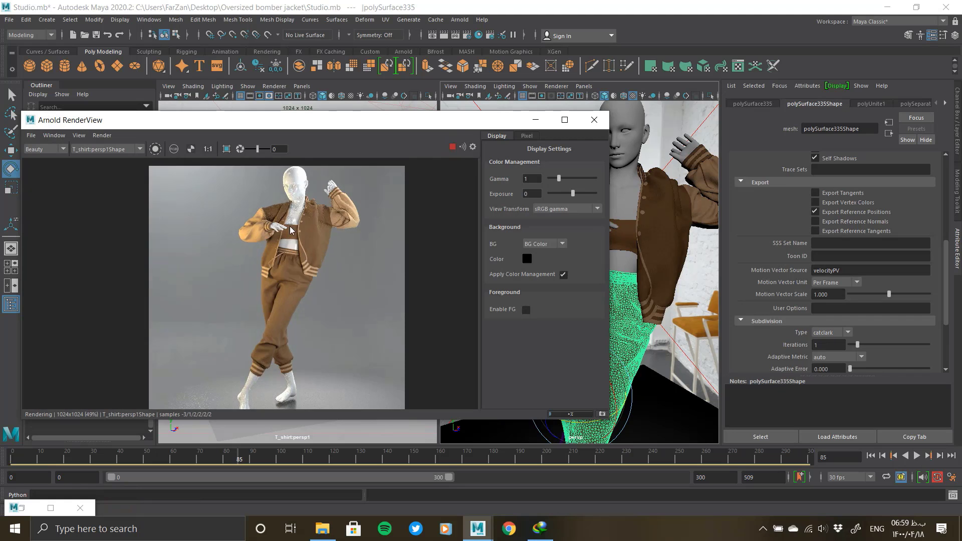
scroll(261, 256, up, 2)
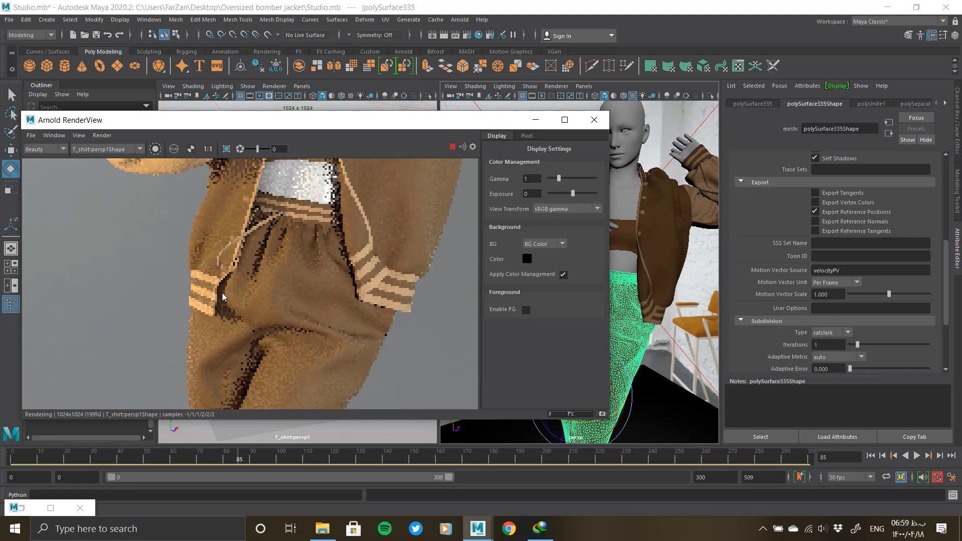
scroll(210, 297, up, 1)
scroll(233, 250, down, 4)
scroll(249, 335, up, 6)
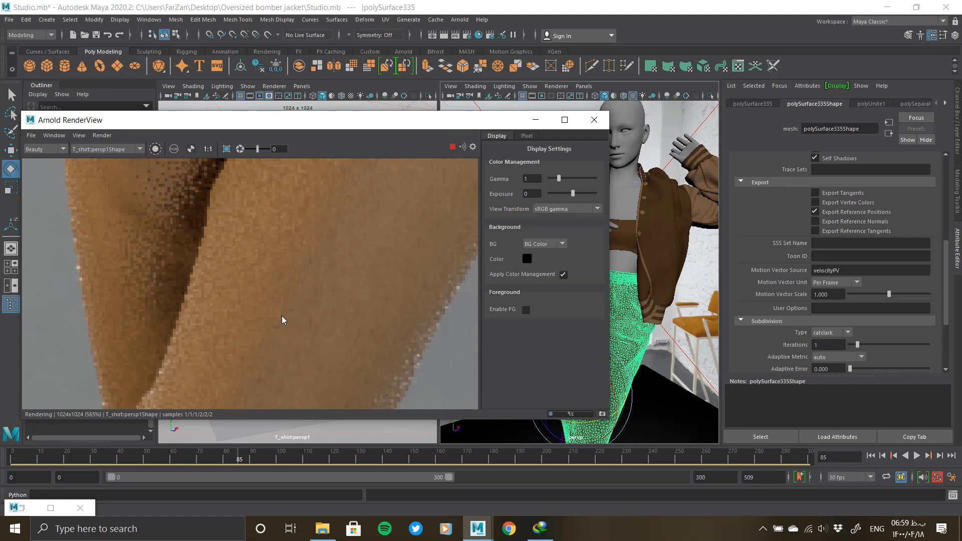
scroll(308, 248, down, 5)
scroll(351, 293, up, 3)
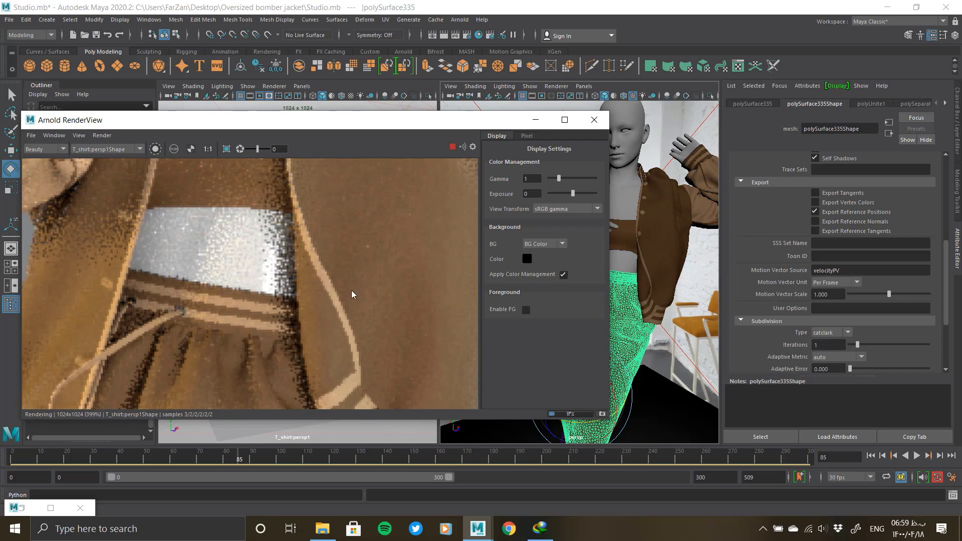
scroll(346, 288, down, 4)
scroll(321, 265, up, 3)
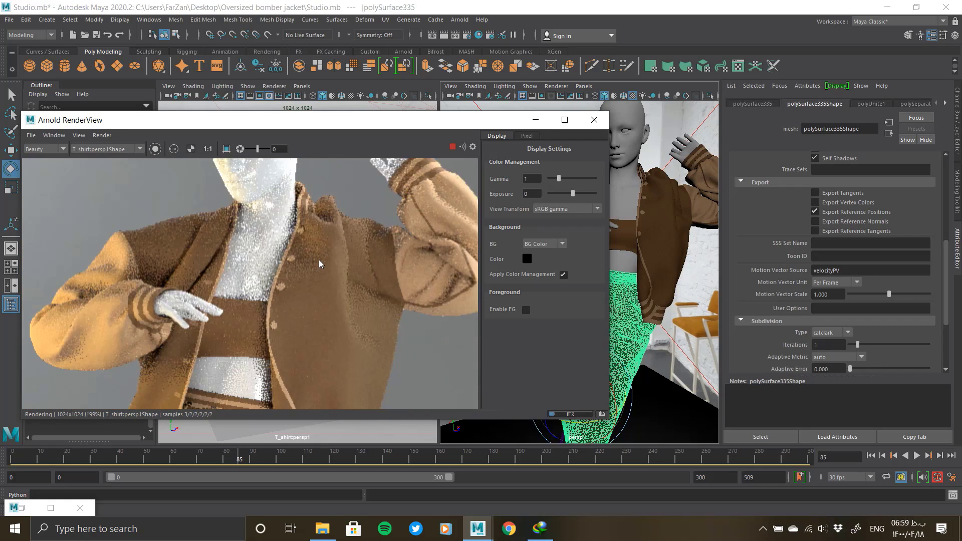
scroll(321, 264, down, 3)
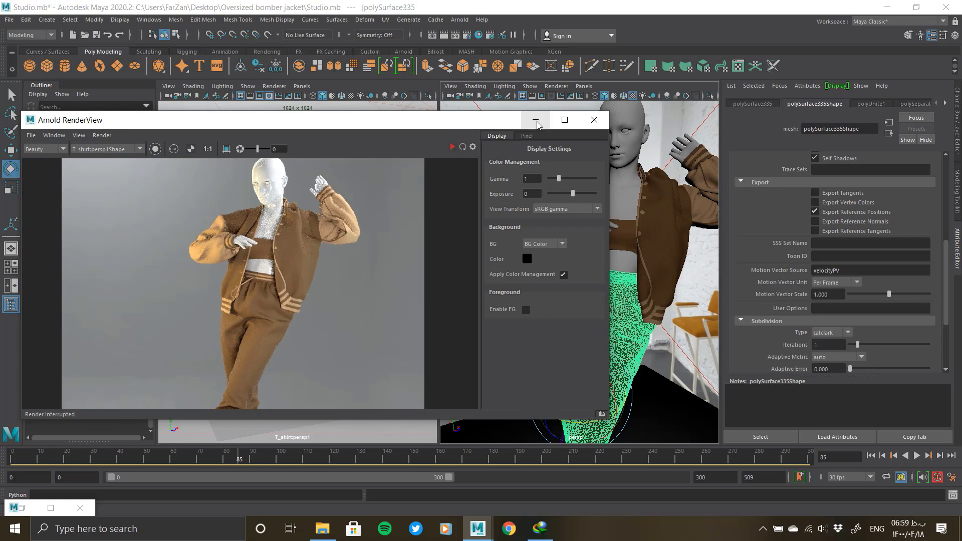
Move the T_shirt:persp1 camera in close on the torso and rerender the scene in the Arnold RenderView
click(535, 121)
scroll(197, 287, up, 3)
scroll(351, 206, up, 3)
scroll(324, 230, up, 3)
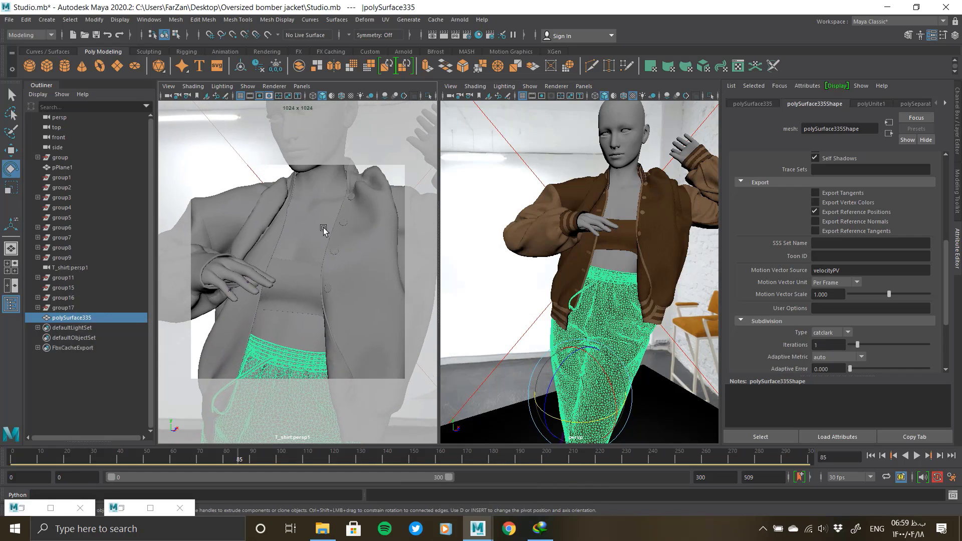
click(121, 509)
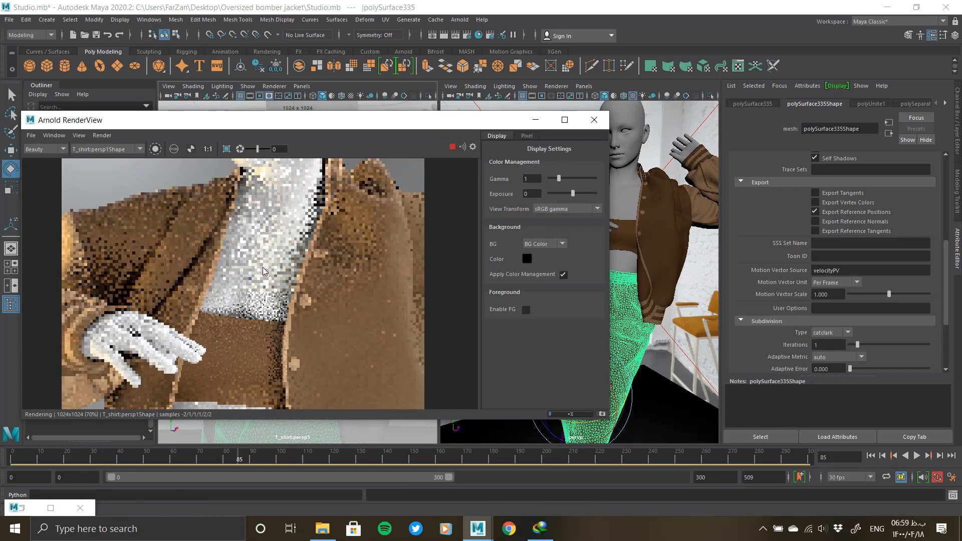
Limit the render to a square region on the jacket's buttoned front and examine its fabric texture up close
scroll(307, 301, down, 3)
scroll(306, 300, up, 4)
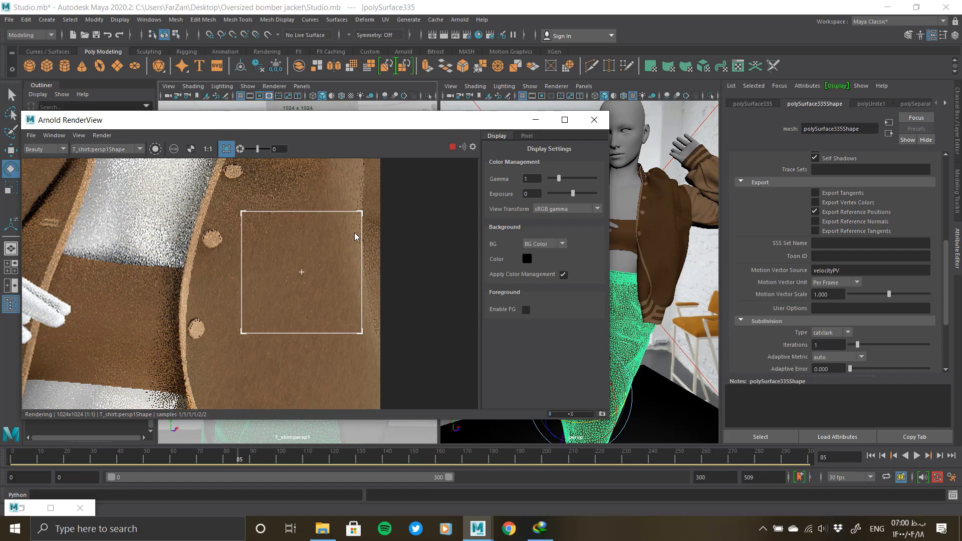
scroll(355, 235, up, 2)
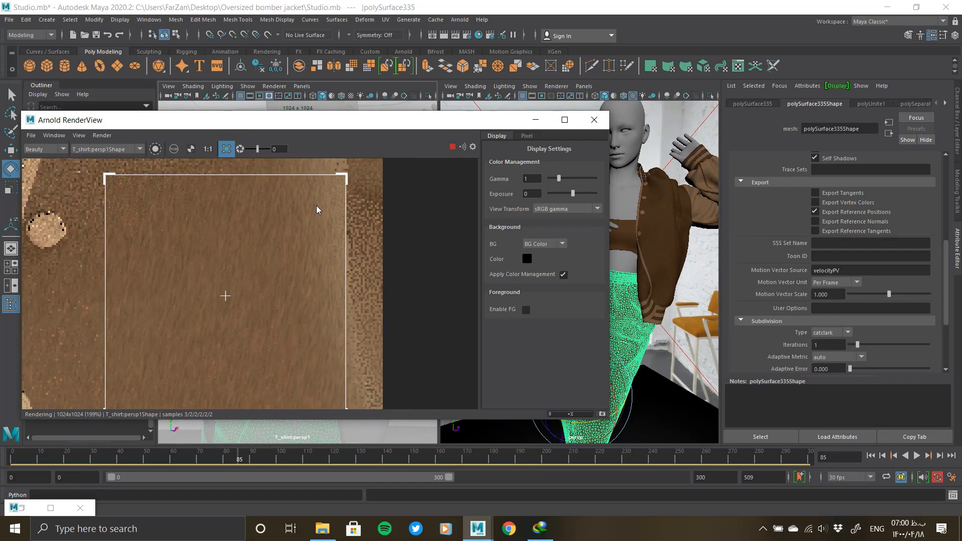
scroll(317, 206, down, 2)
scroll(243, 211, up, 4)
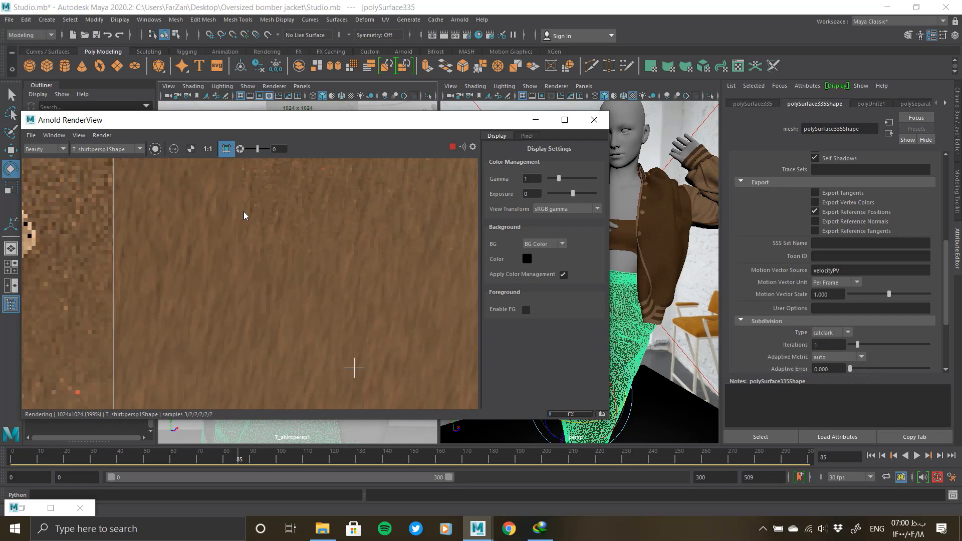
scroll(243, 216, down, 2)
scroll(315, 218, down, 1)
scroll(148, 289, down, 1)
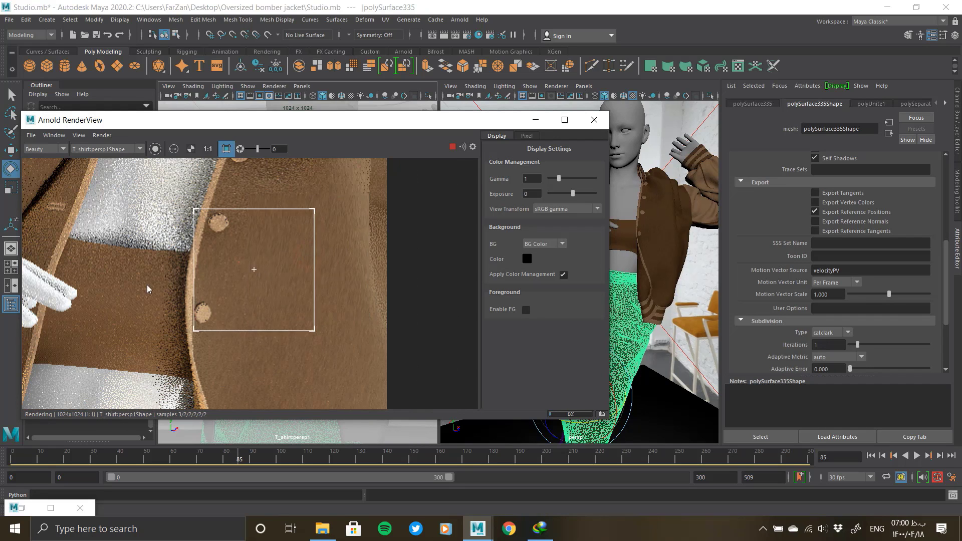
Place the render region over the crop top and examine its fabric weave up close
scroll(153, 295, up, 3)
scroll(189, 258, down, 2)
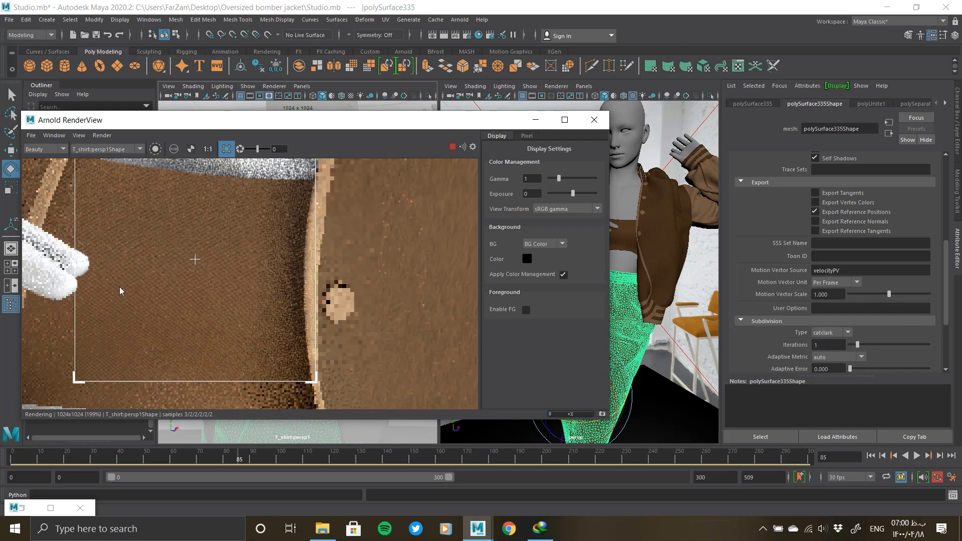
scroll(128, 301, up, 2)
scroll(129, 297, down, 3)
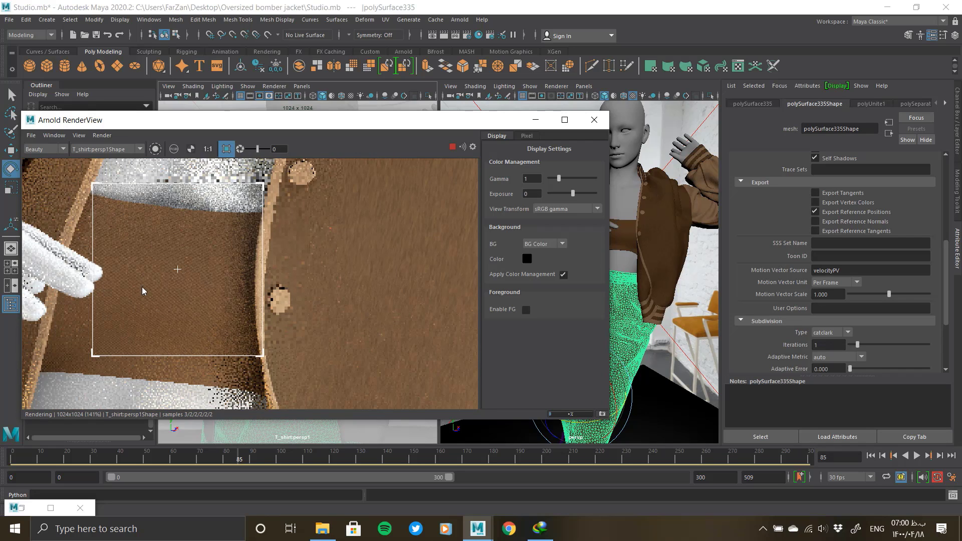
scroll(175, 282, up, 3)
scroll(177, 276, down, 6)
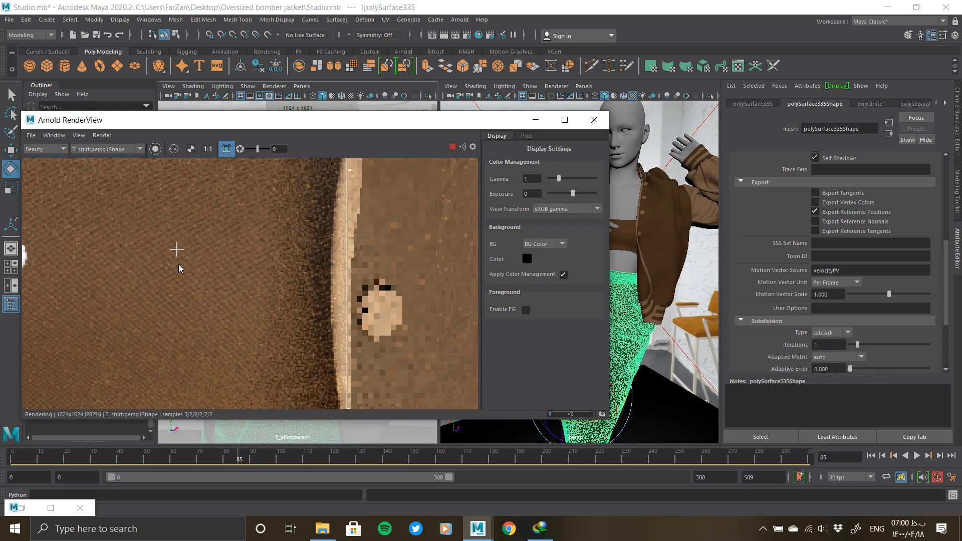
Lower the T_shirt:persp1 framing to the waist and hips, then render the full frame without the crop region
click(456, 150)
click(536, 120)
alt+middle_drag(345, 279, 345, 195)
scroll(353, 253, down, 2)
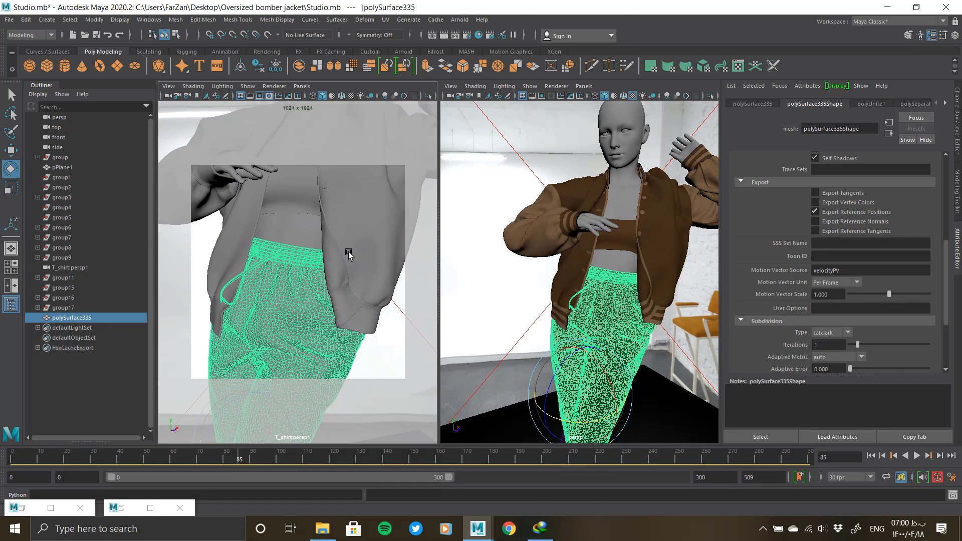
click(121, 508)
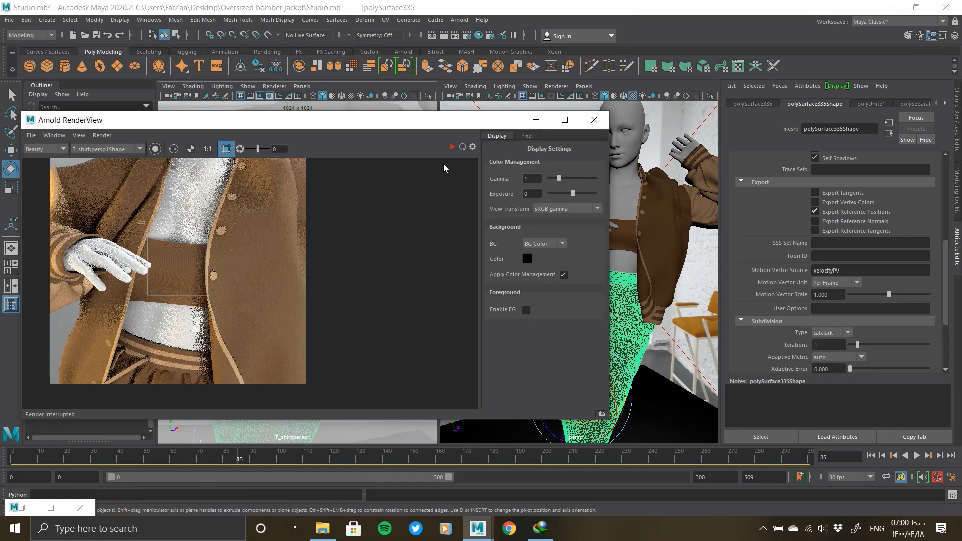
scroll(206, 301, down, 1)
click(227, 150)
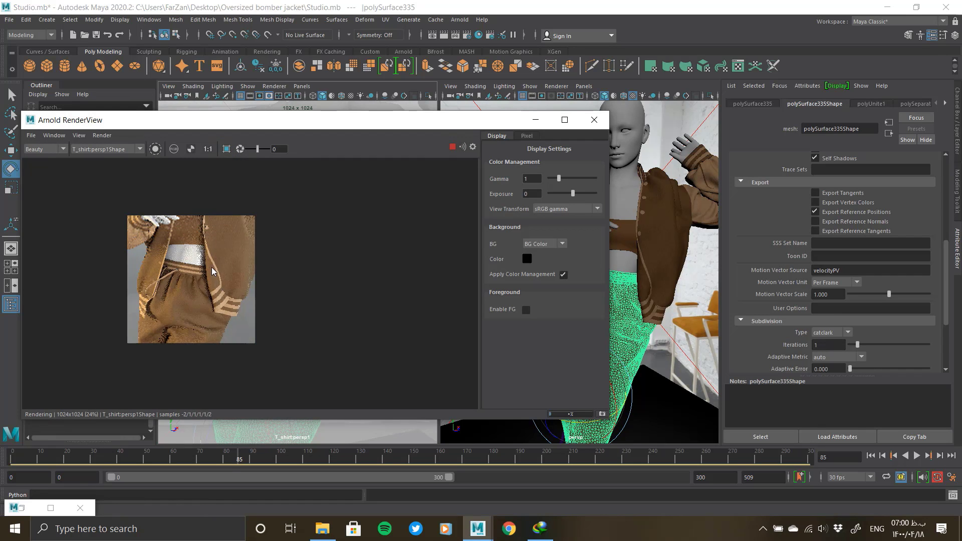
Examine the rendered waistband, drawstring, striped jacket hem and trouser fabric at different zoom levels
scroll(212, 268, up, 1)
scroll(167, 321, up, 3)
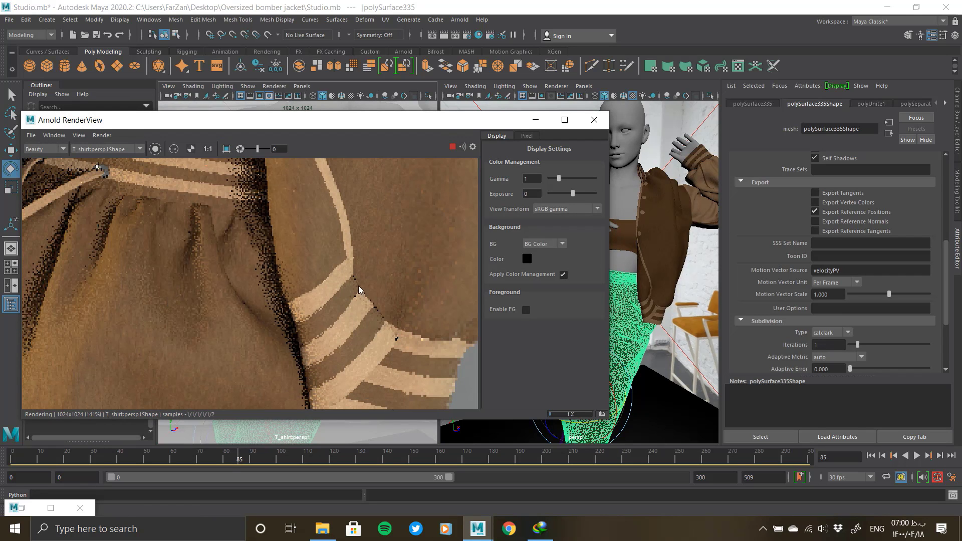
scroll(199, 258, down, 1)
scroll(52, 360, up, 3)
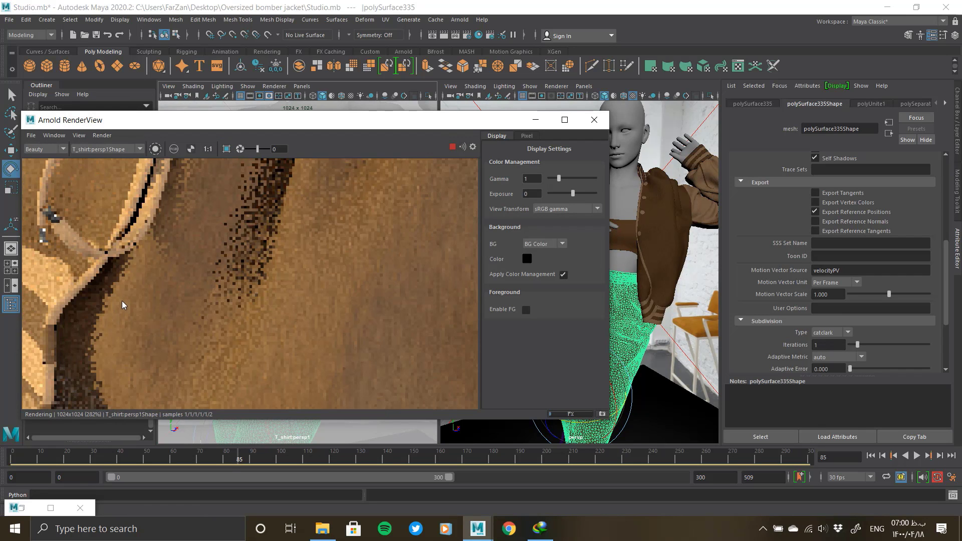
scroll(123, 304, down, 3)
scroll(76, 237, up, 3)
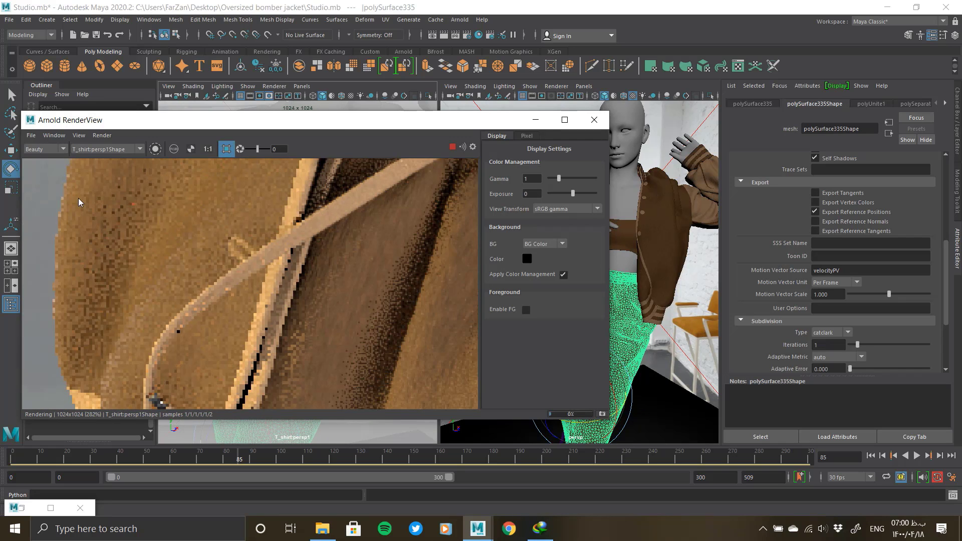
Limit the render to a region on the jacket beside the drawstring, inspect the fabric, and restore full-frame rendering
drag(58, 187, 174, 350)
scroll(107, 282, up, 3)
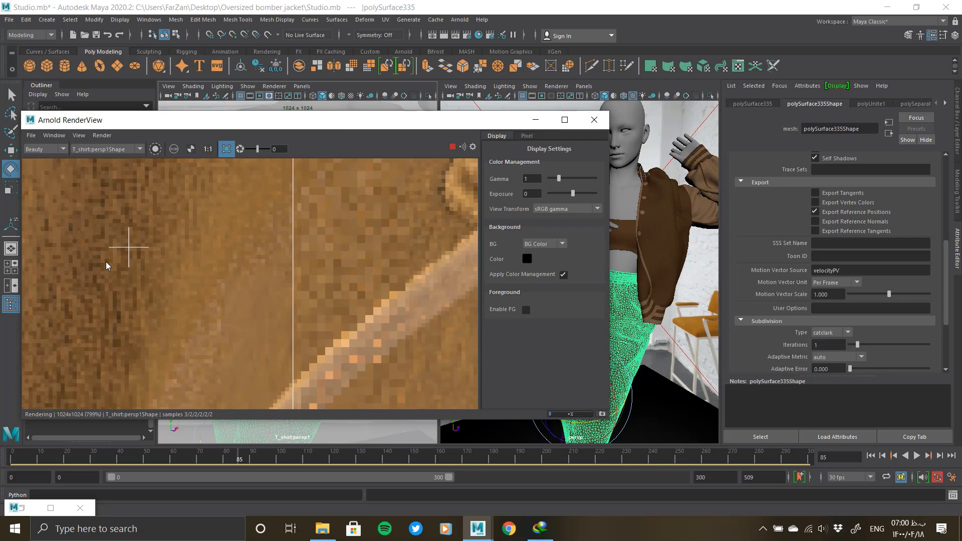
scroll(107, 264, down, 3)
click(227, 151)
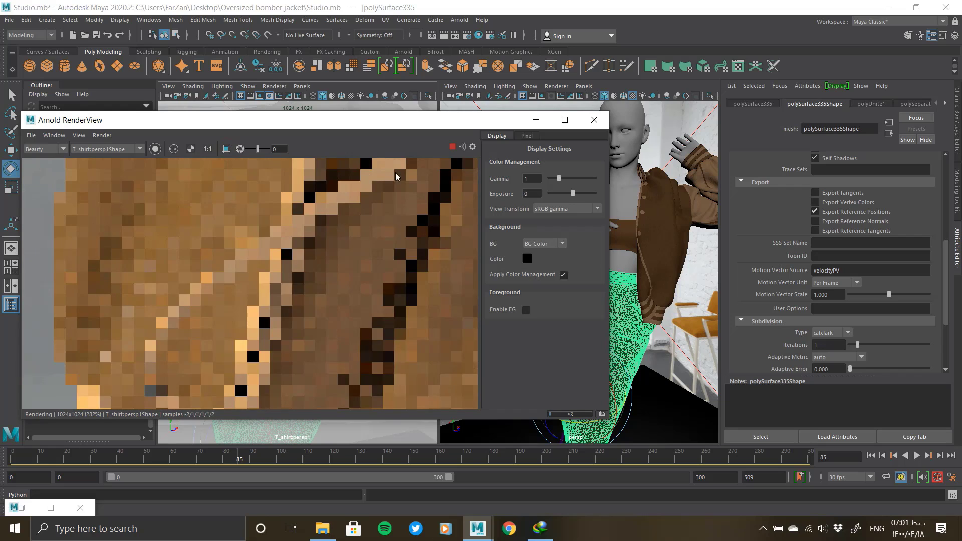
Reframe the whole figure in the T_shirt:persp1 camera and render it in a maximized Arnold RenderView
scroll(323, 204, down, 3)
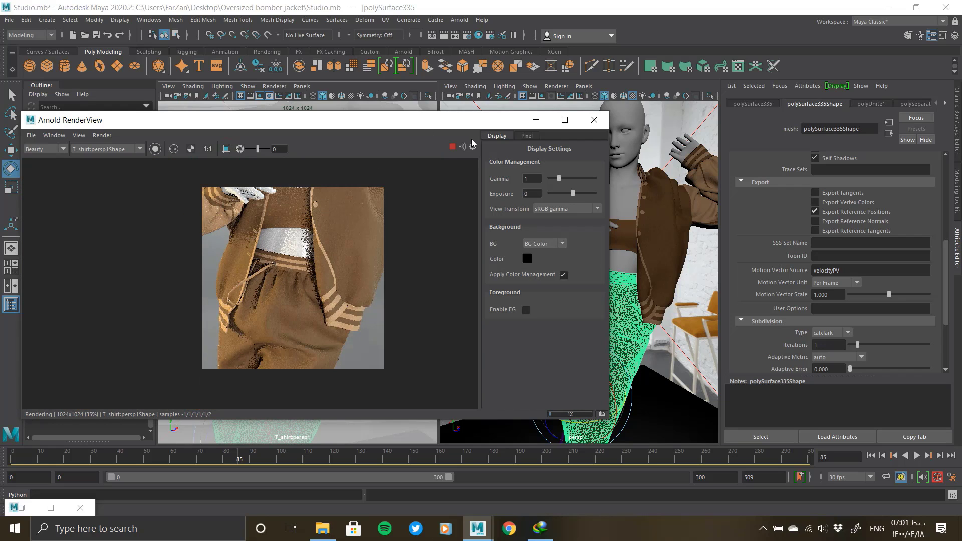
click(536, 120)
scroll(311, 261, down, 5)
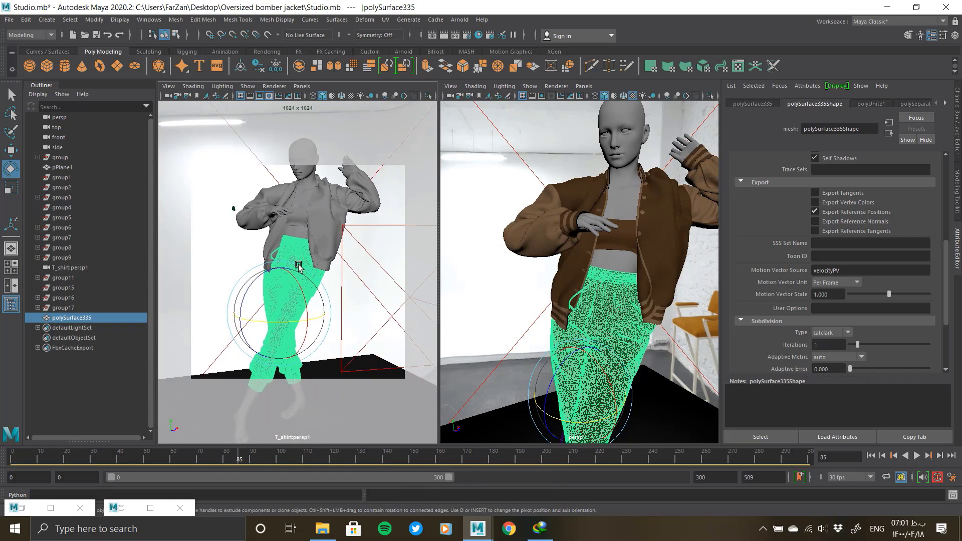
scroll(302, 269, down, 2)
alt+middle_drag(295, 258, 307, 271)
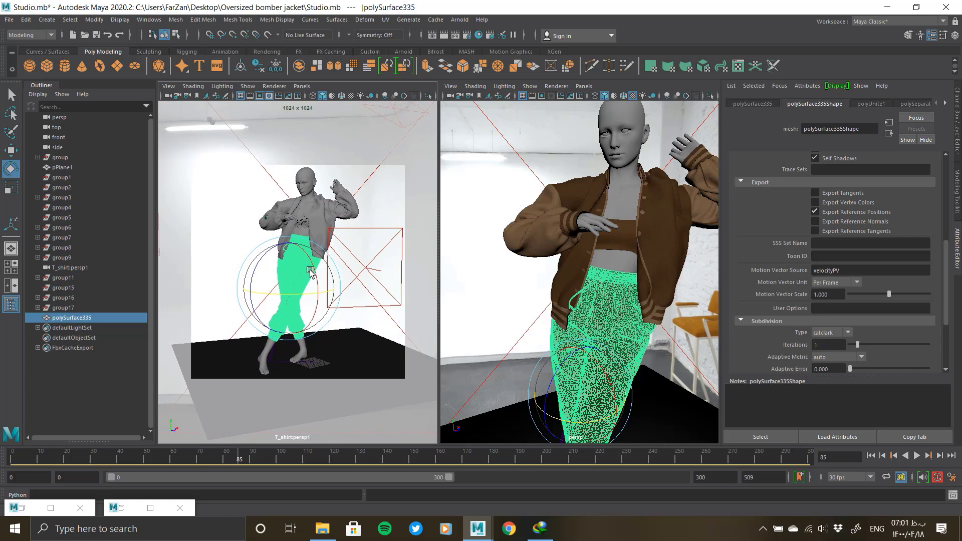
click(126, 508)
click(564, 119)
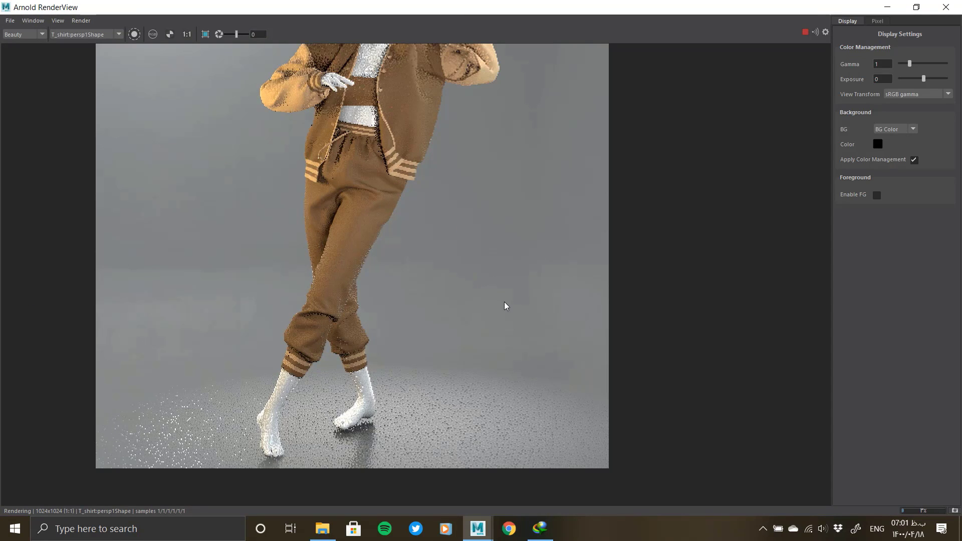
Examine the full-figure render, focusing on the head, jacket, sleeves and crop top
middle_drag(504, 301, 516, 324)
middle_drag(418, 225, 435, 253)
scroll(429, 251, down, 3)
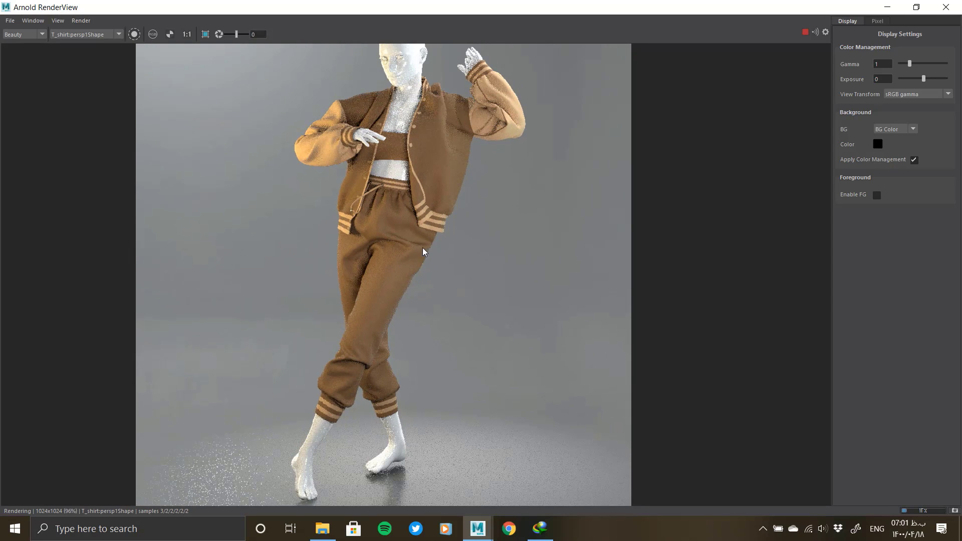
middle_drag(429, 259, 441, 269)
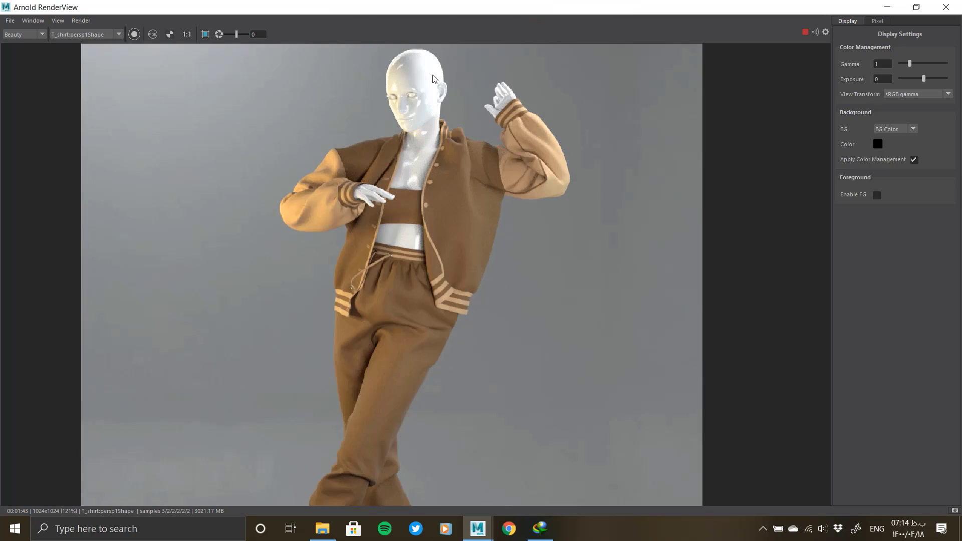
scroll(443, 204, up, 2)
scroll(591, 167, down, 1)
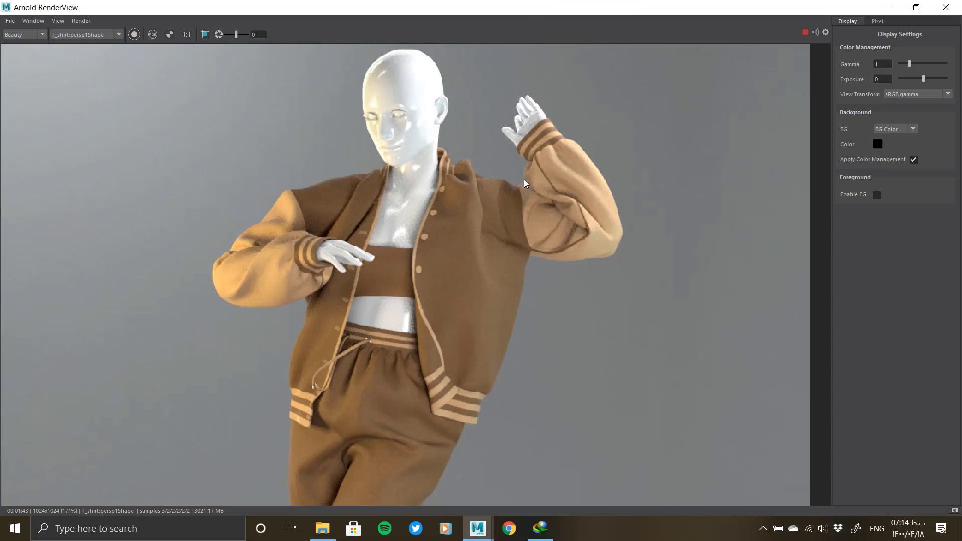
scroll(404, 389, down, 2)
scroll(404, 386, up, 4)
Examine the trouser legs, striped ankle cuffs, feet and floor reflections in the render
alt+middle_drag(429, 261, 461, 50)
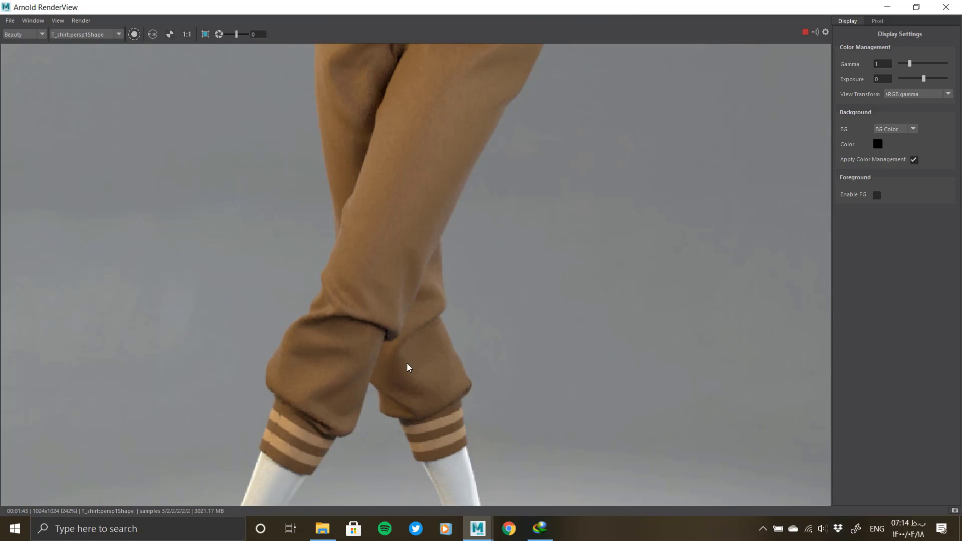
alt+middle_drag(407, 363, 468, 189)
key(alt+shift)
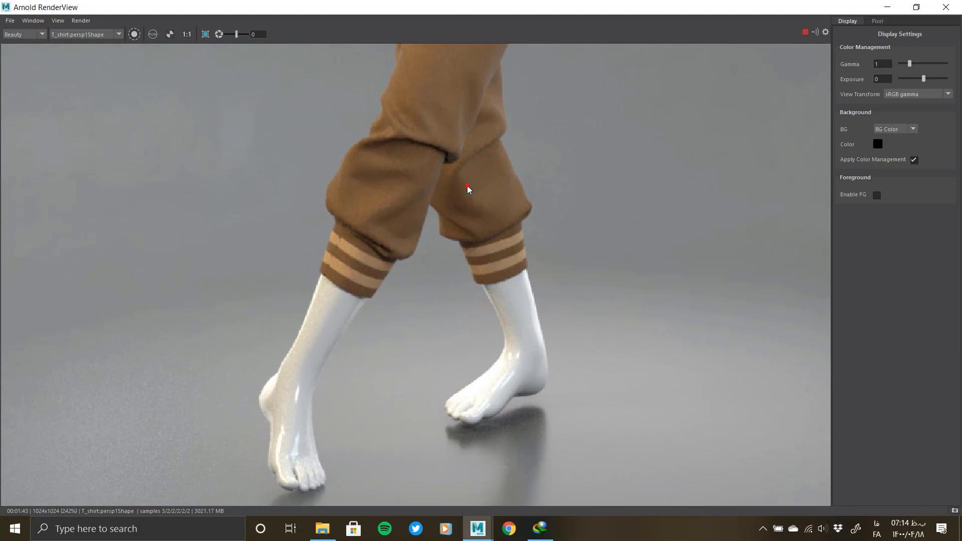
alt+middle_drag(459, 321, 448, 431)
alt+middle_drag(458, 227, 441, 348)
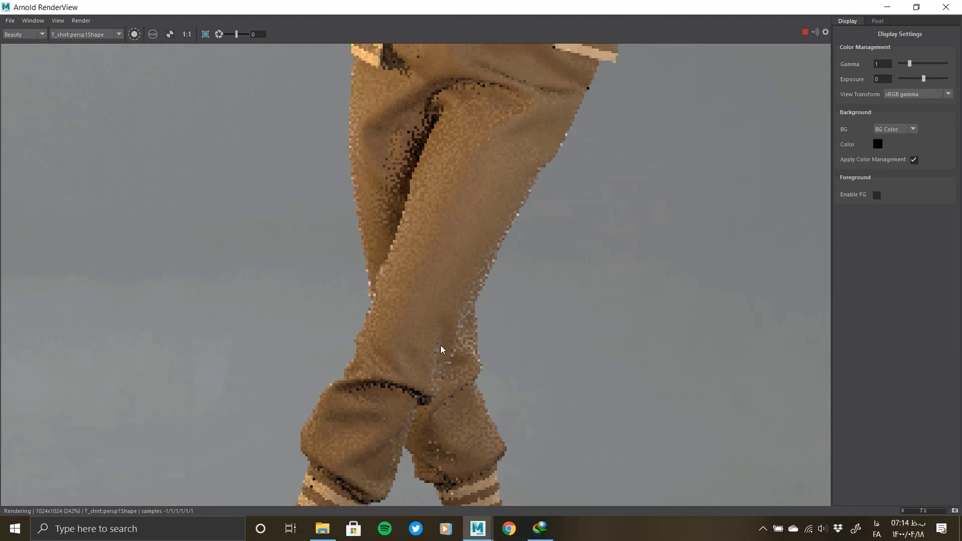